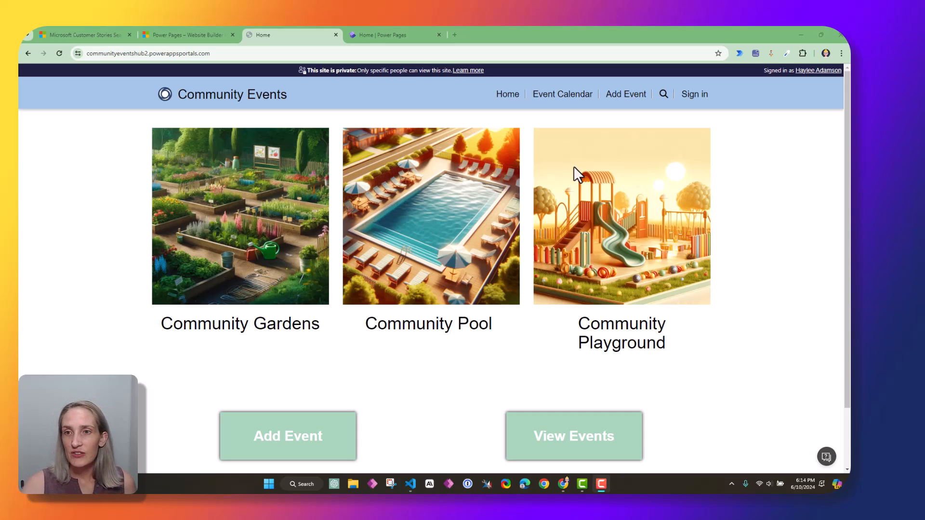
View the June 12 Community Pool Kick Off Event on the Event Calendar, then go to Add Event
click(565, 102)
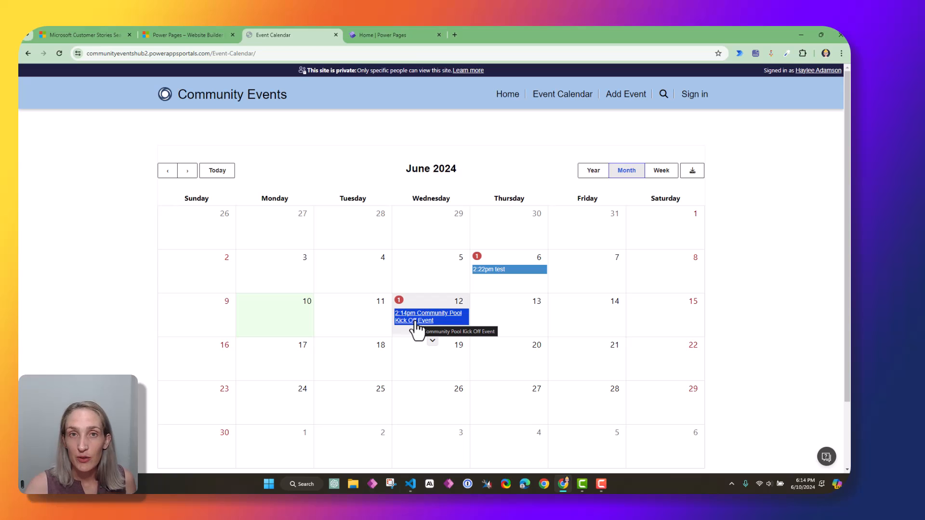
click(415, 328)
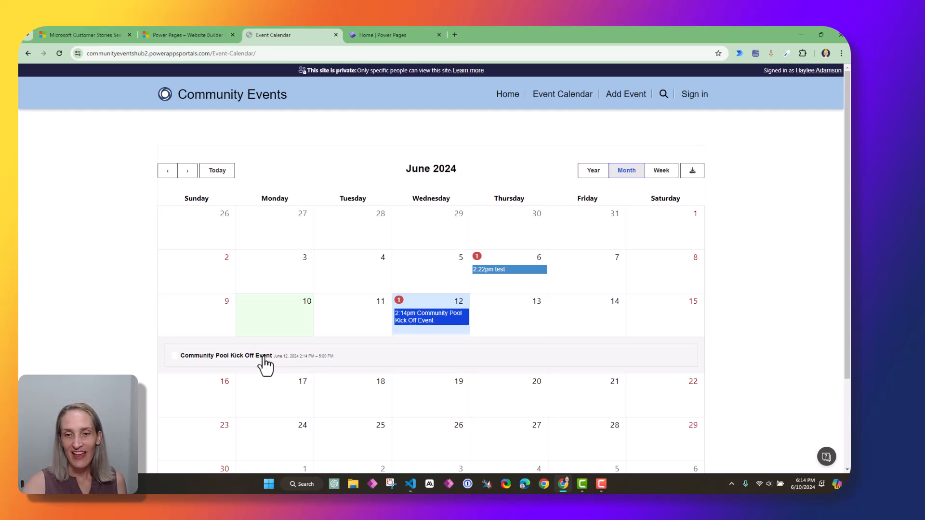
click(622, 100)
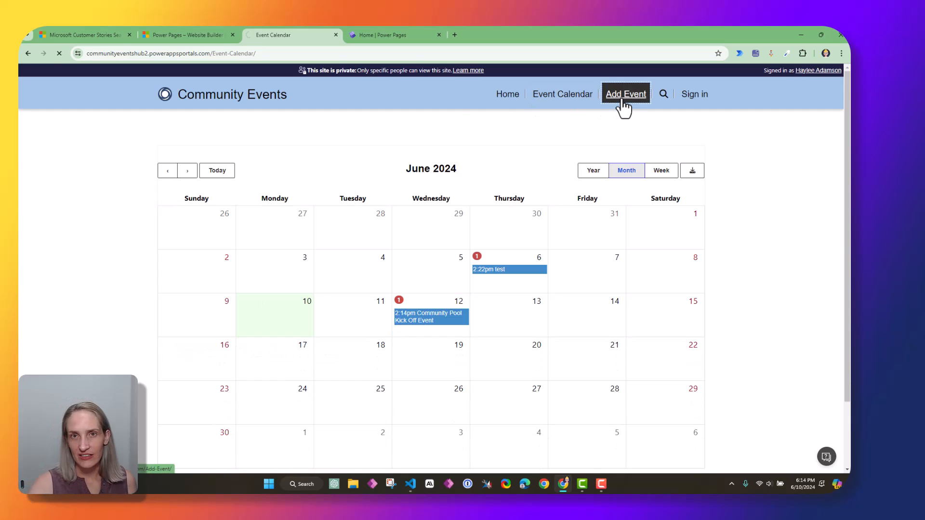
Scroll through the Add Community Event form, then return to the site's Home page
scroll(336, 293, down, 1)
scroll(336, 293, down, 5)
scroll(246, 432, up, 6)
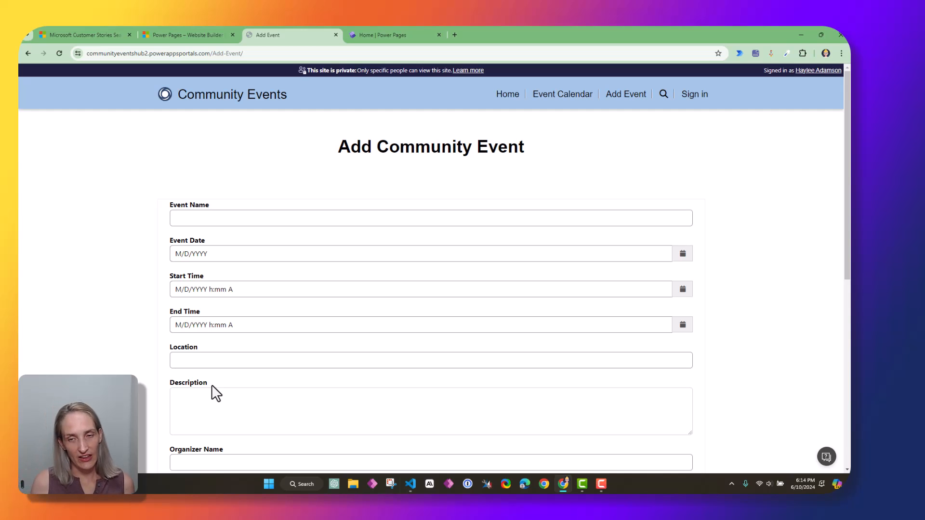
click(509, 95)
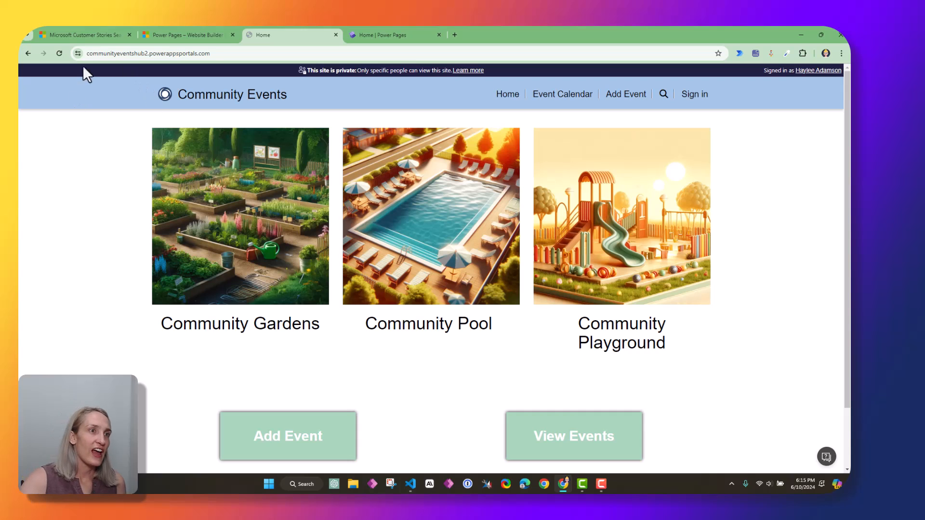
On the Power Pages customer stories results, open the San Francisco Police Department story
click(57, 31)
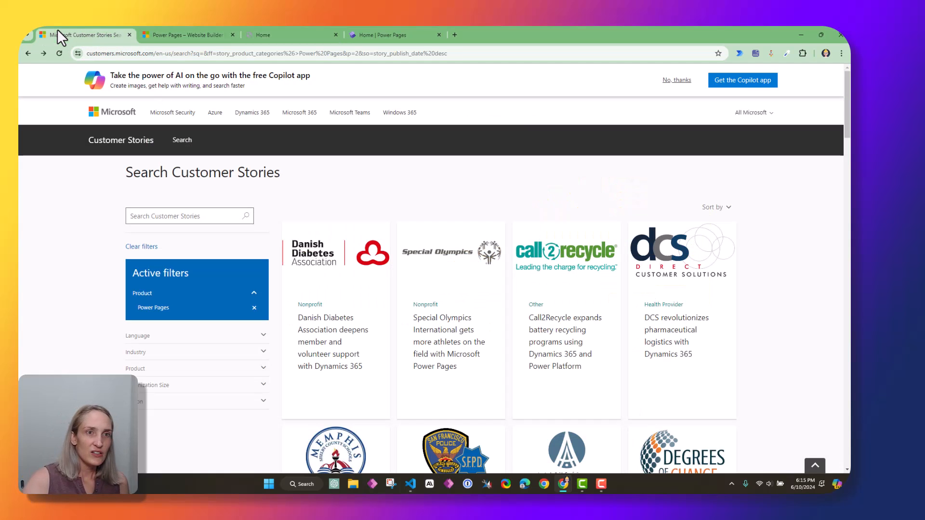
click(340, 54)
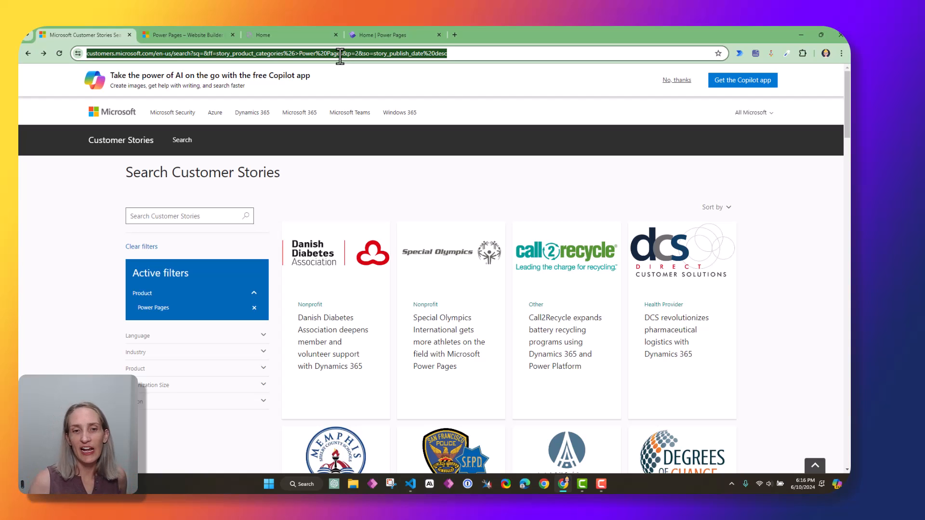
click(422, 208)
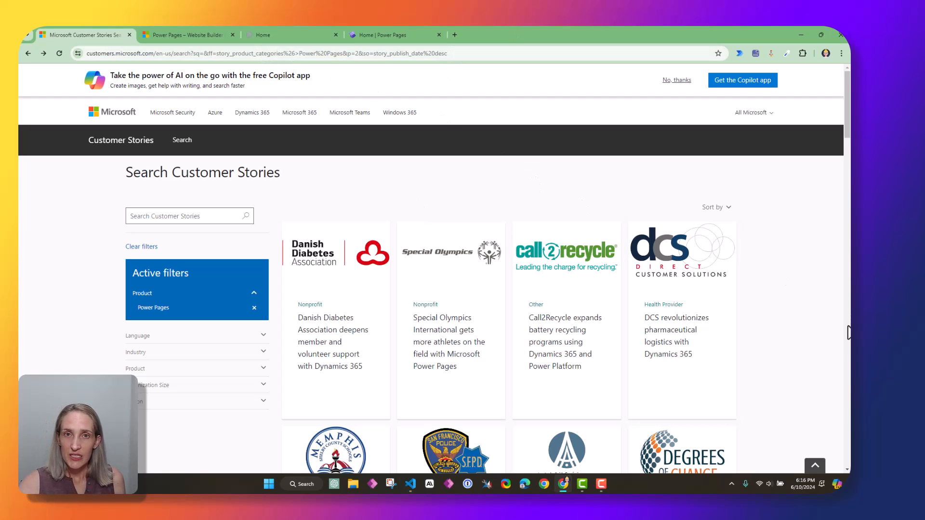
scroll(837, 341, down, 5)
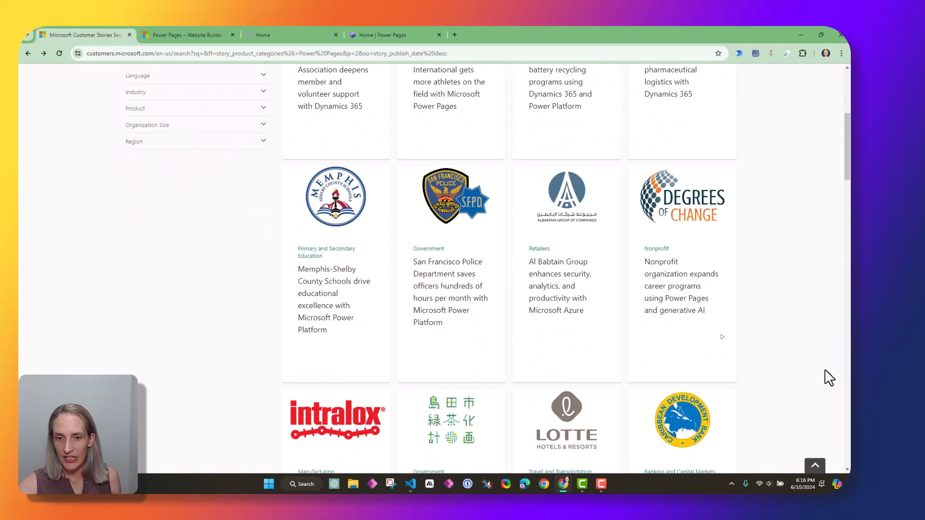
click(440, 214)
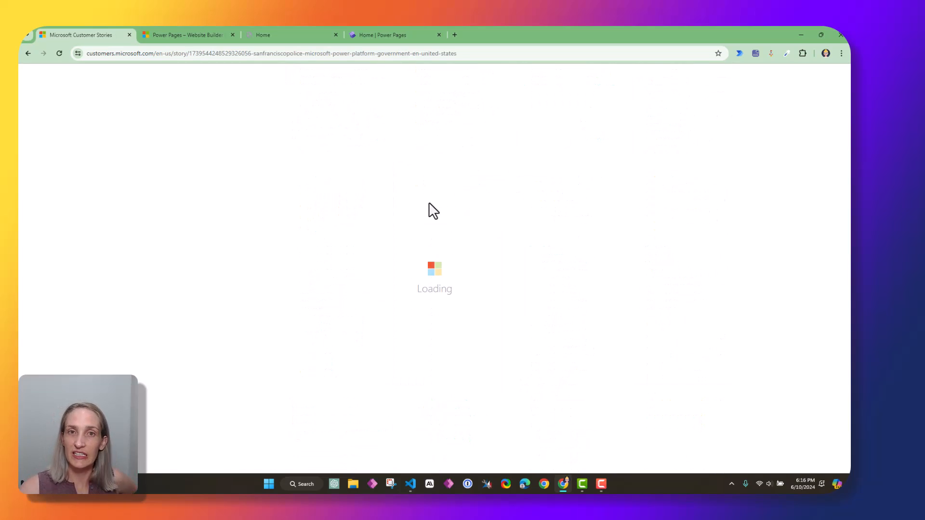
Highlight the February 27, 2024 date, the department name and the stolen-cars reporting phrase
scroll(582, 322, down, 2)
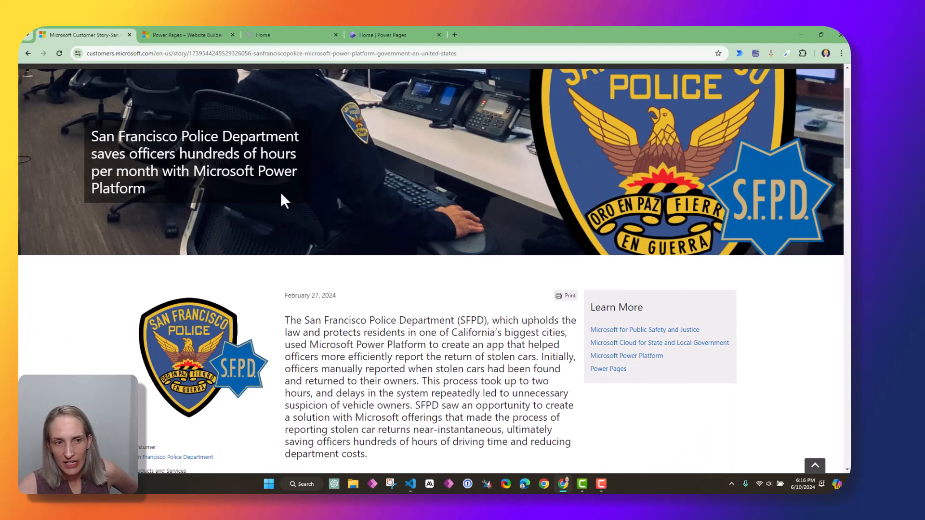
scroll(426, 193, down, 2)
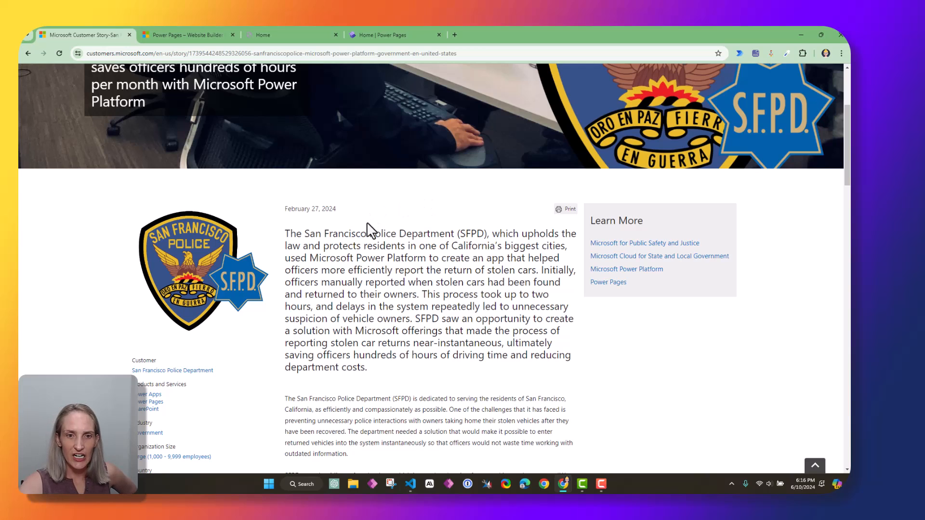
drag(283, 209, 355, 212)
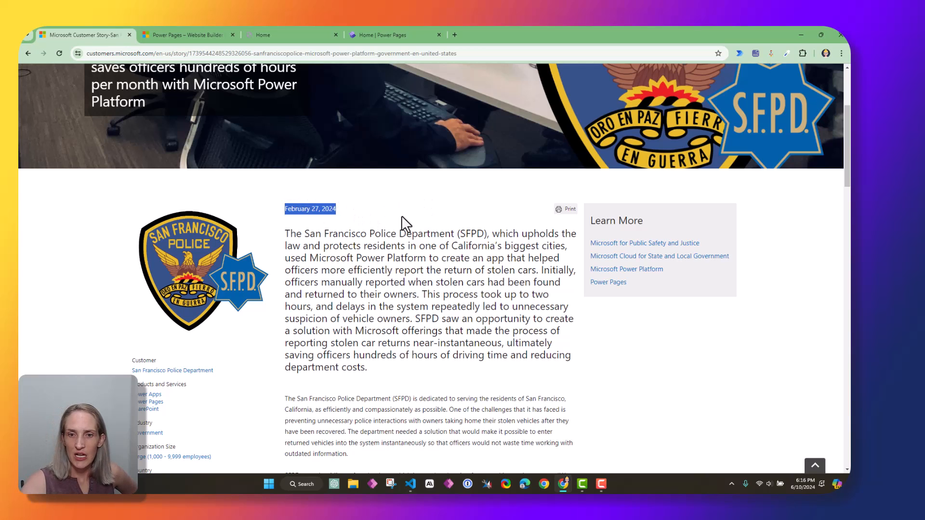
click(314, 234)
drag(309, 234, 491, 235)
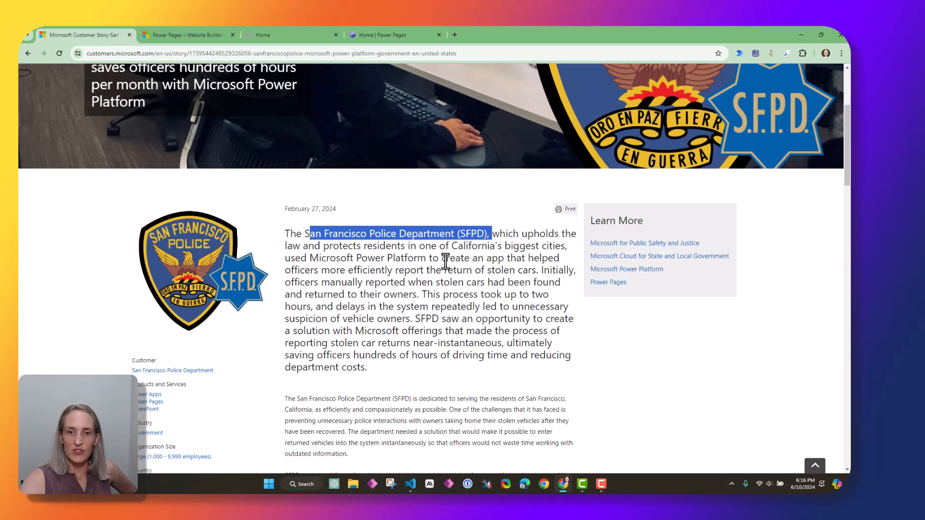
drag(445, 259, 536, 267)
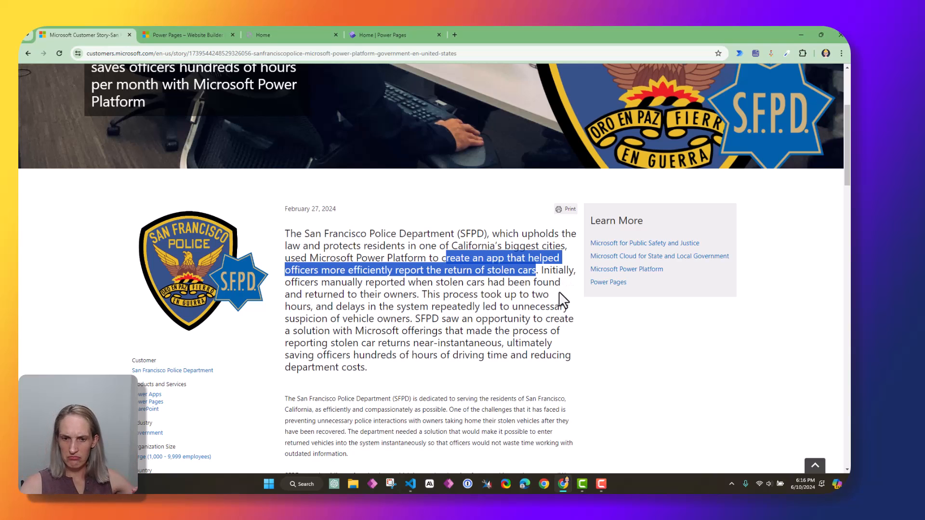
Read further, highlighting the heading 'Updating stolen vehicle records in 98% less time'
scroll(562, 300, down, 2)
scroll(564, 299, down, 8)
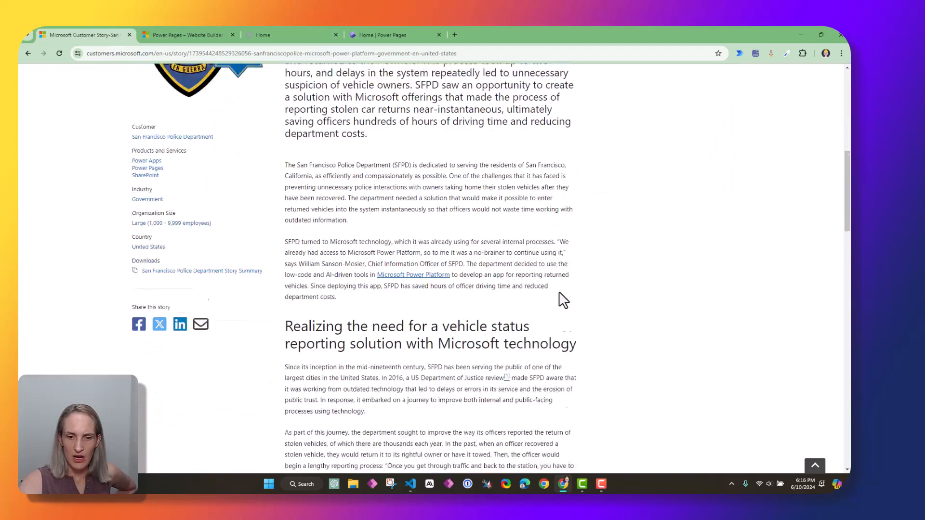
scroll(566, 303, down, 4)
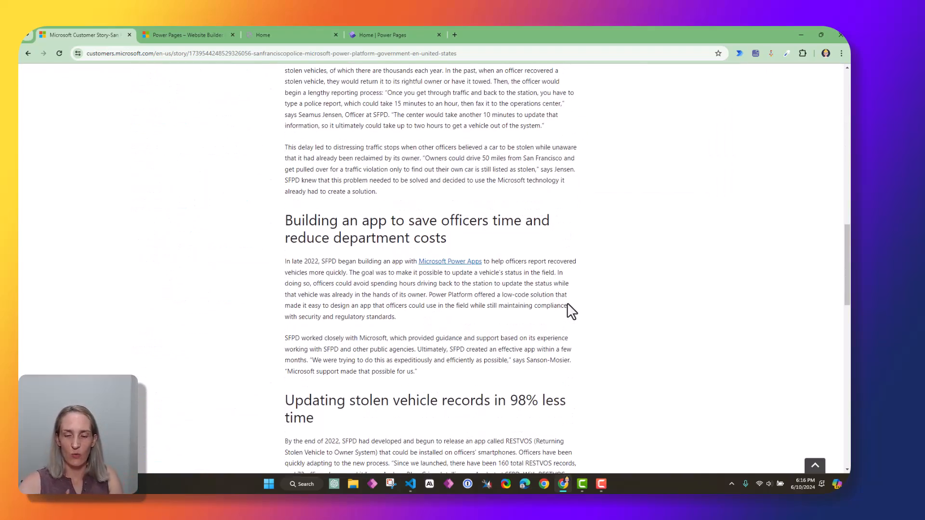
scroll(569, 304, down, 4)
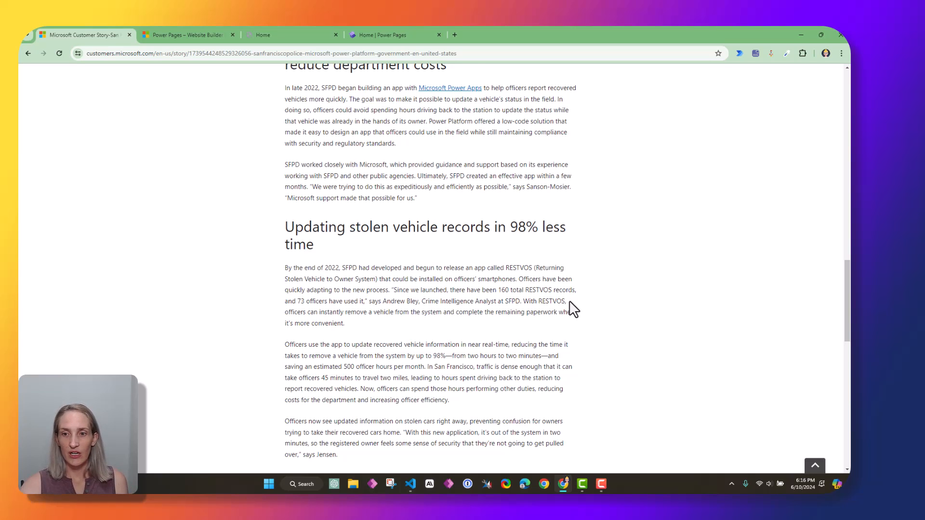
scroll(572, 308, down, 2)
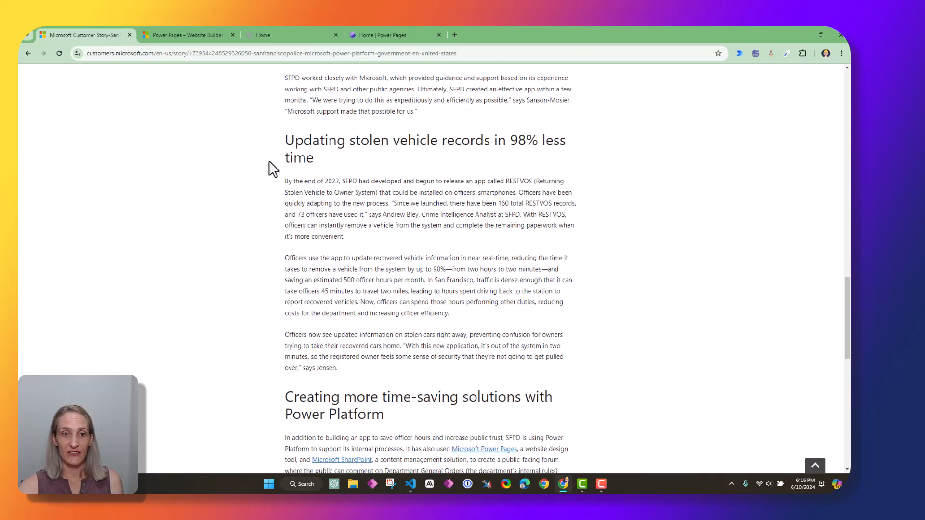
drag(283, 141, 418, 161)
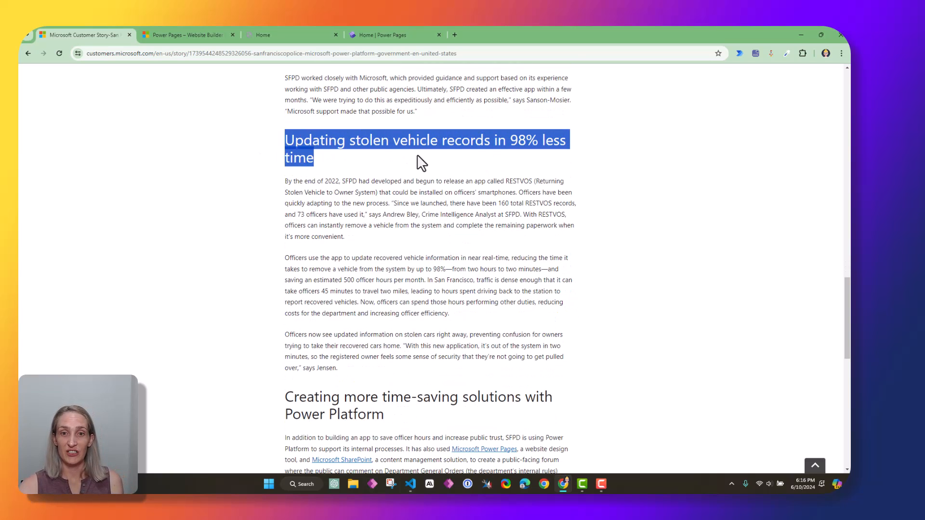
click(475, 160)
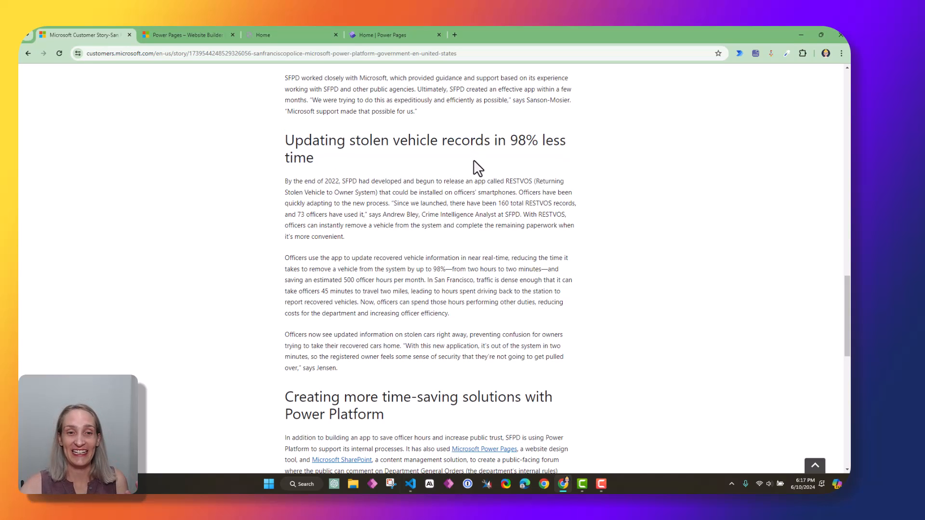
scroll(464, 261, down, 3)
scroll(464, 261, down, 6)
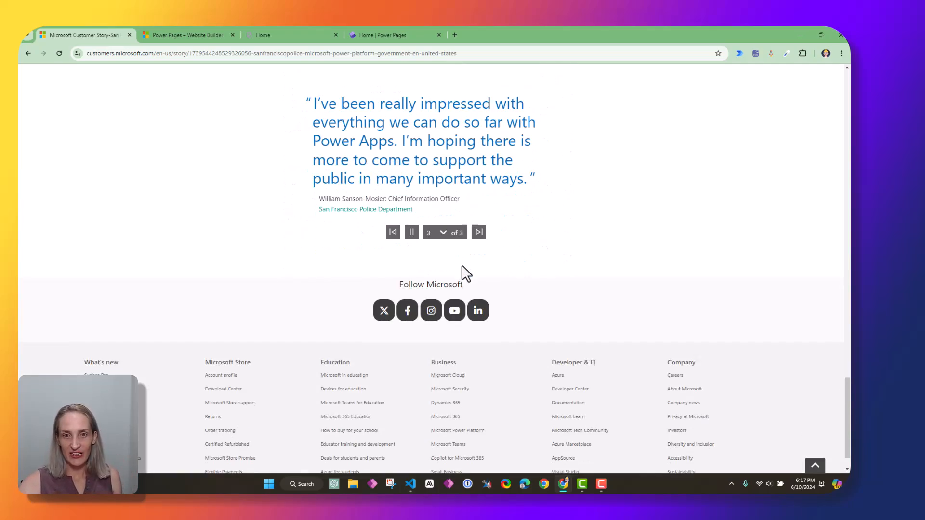
scroll(462, 270, up, 15)
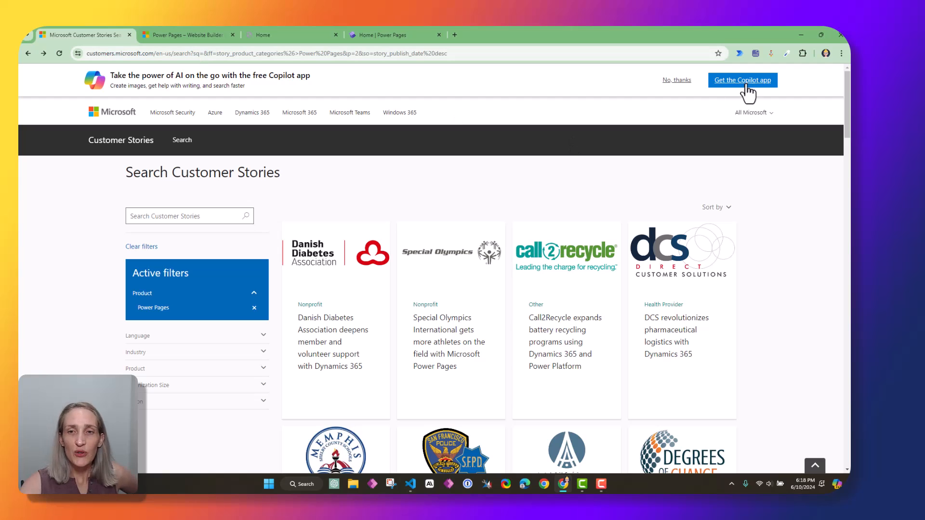
Browse stories like Intralox and Lotte Hotels, then switch to the Power Pages product tab
scroll(744, 261, down, 1)
scroll(744, 261, down, 4)
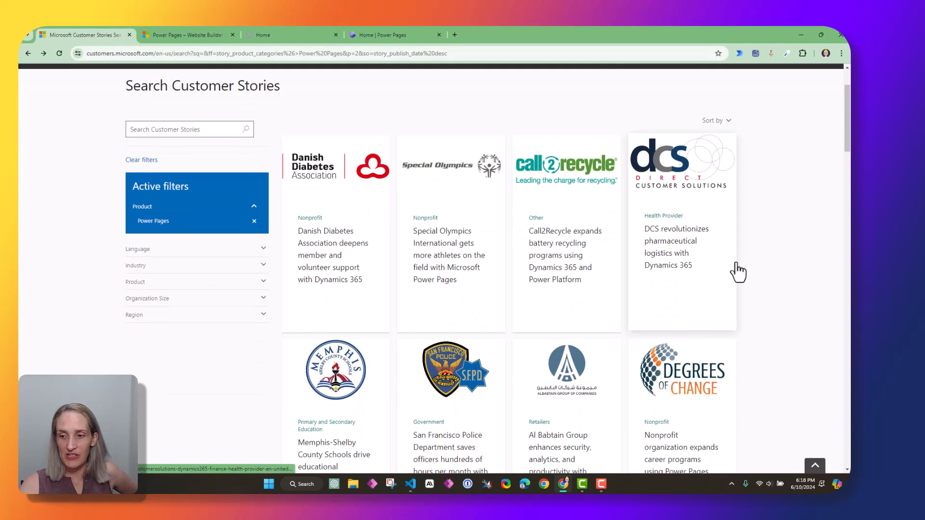
scroll(759, 361, down, 8)
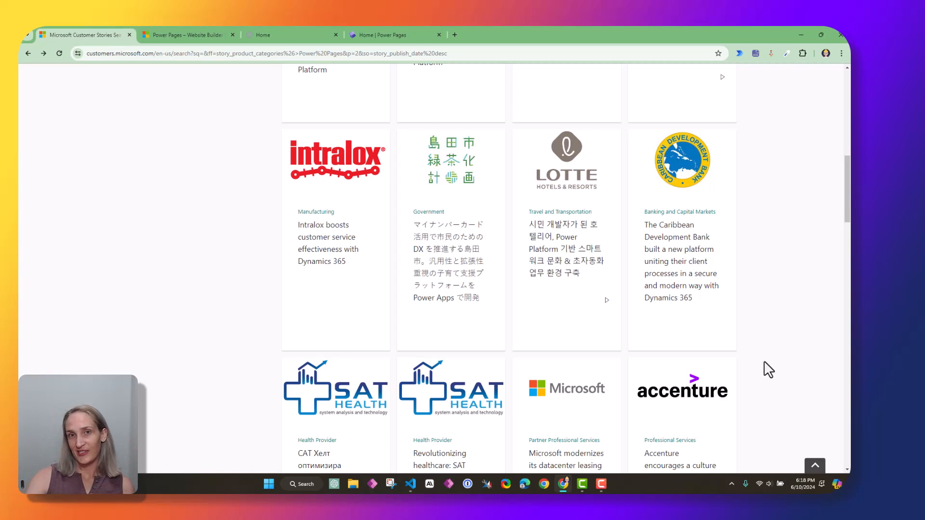
key(ctrl+Tab)
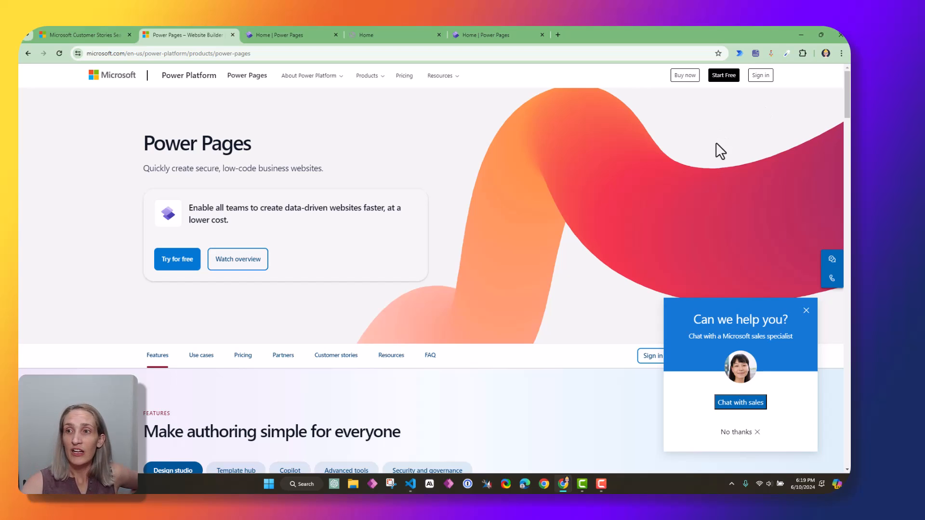
Dismiss the free trial sign-up and open the Power Pages maker home from the product page
click(269, 53)
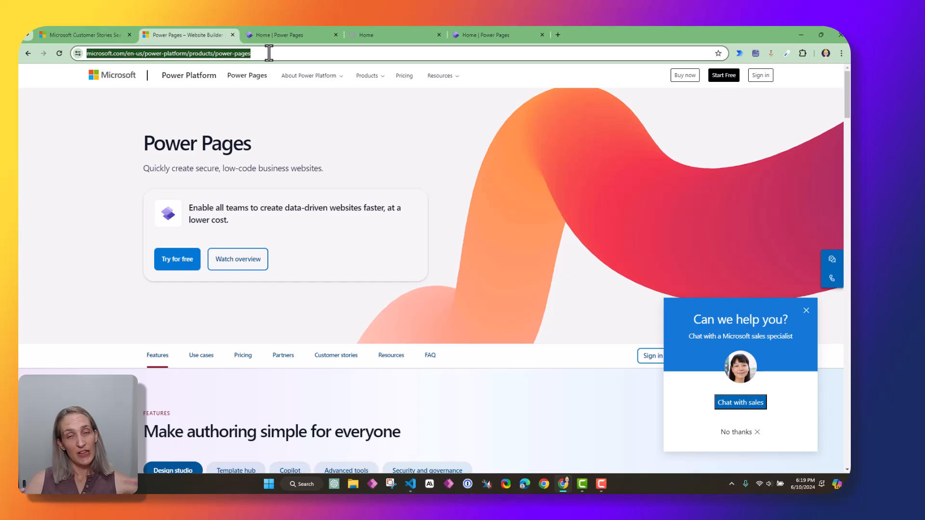
click(730, 79)
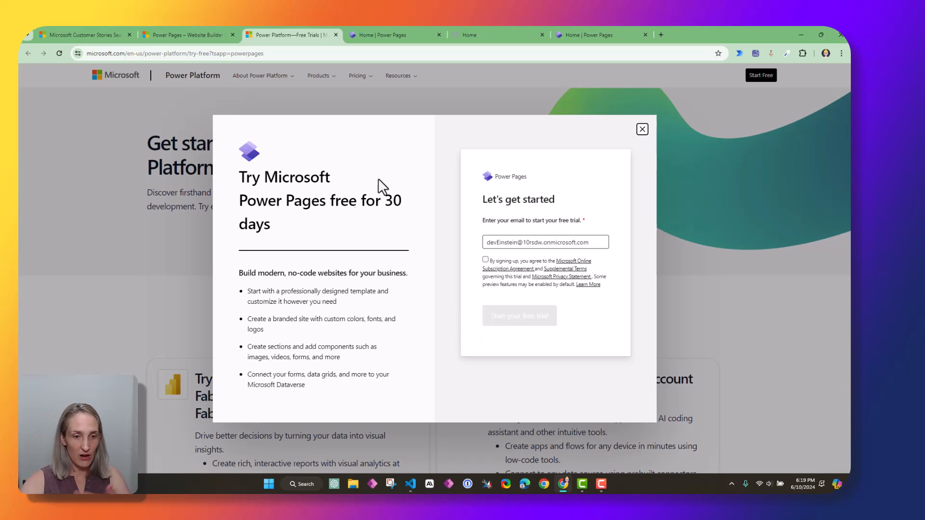
click(642, 129)
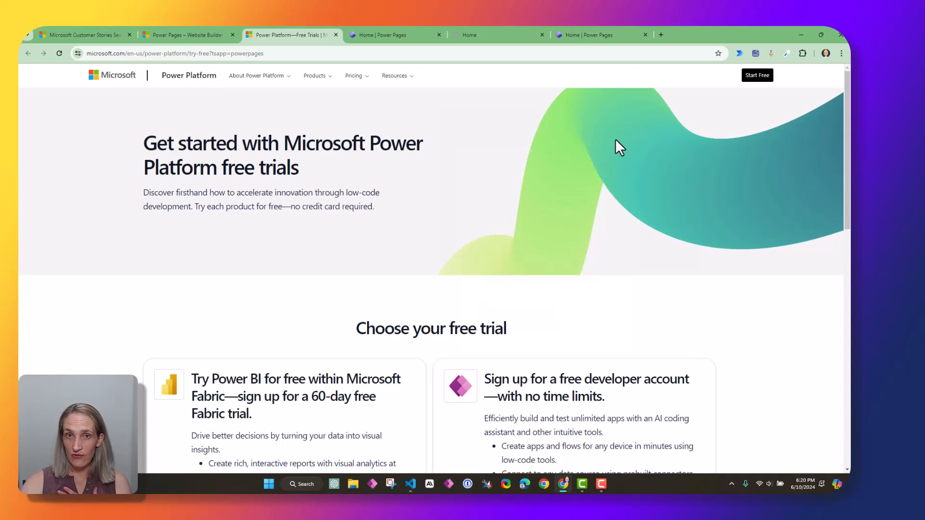
click(195, 31)
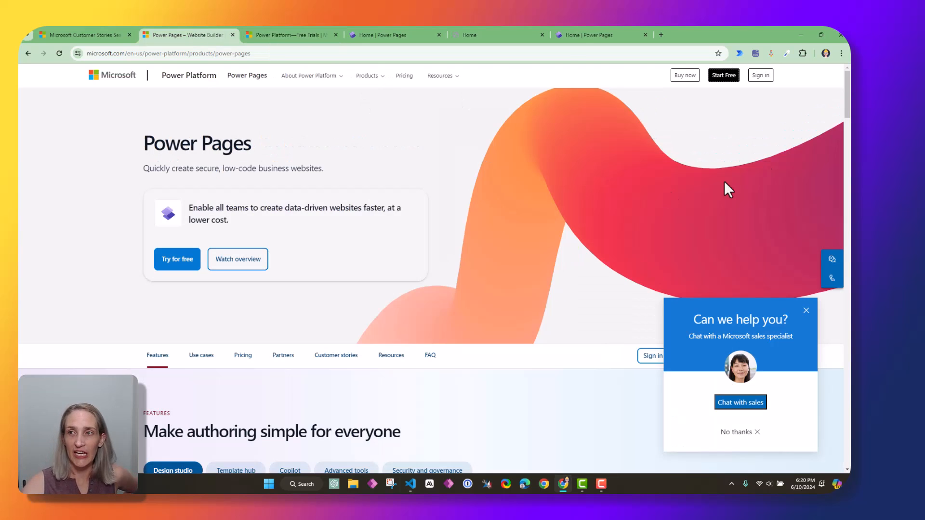
click(756, 83)
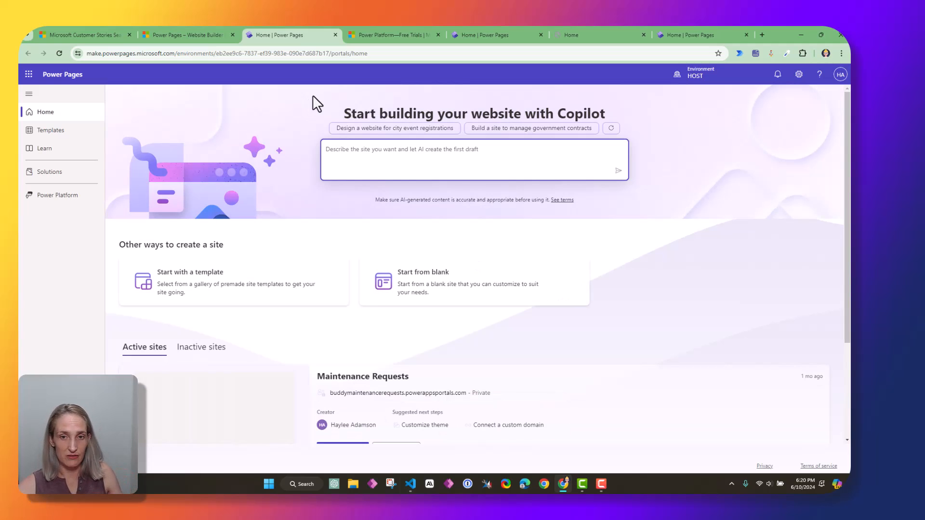
Go to portal.office.com in a new tab and launch Power Pages from the app launcher
click(762, 35)
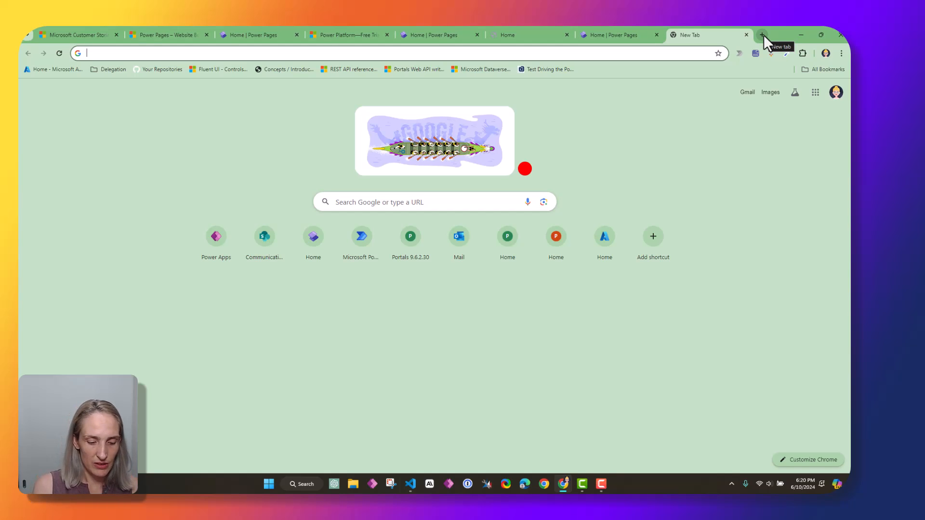
text(portal.office.c)
key(Return)
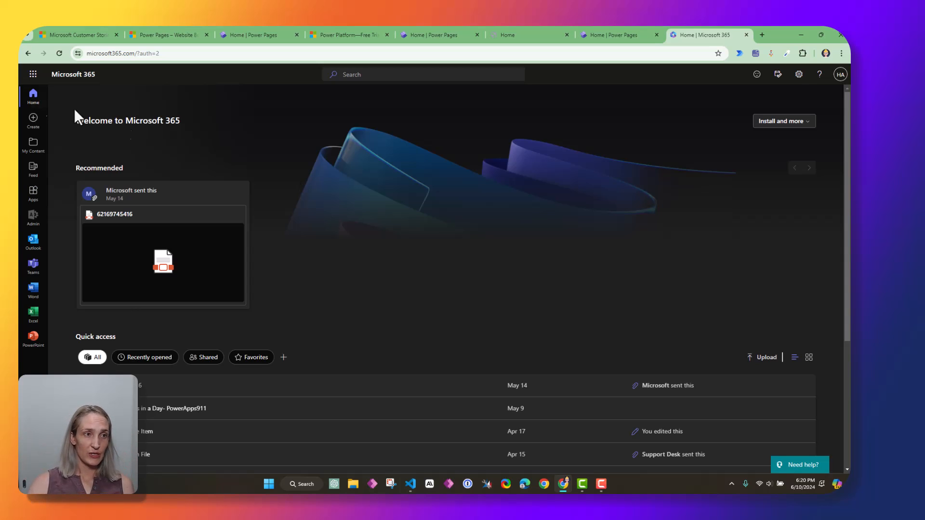
click(32, 77)
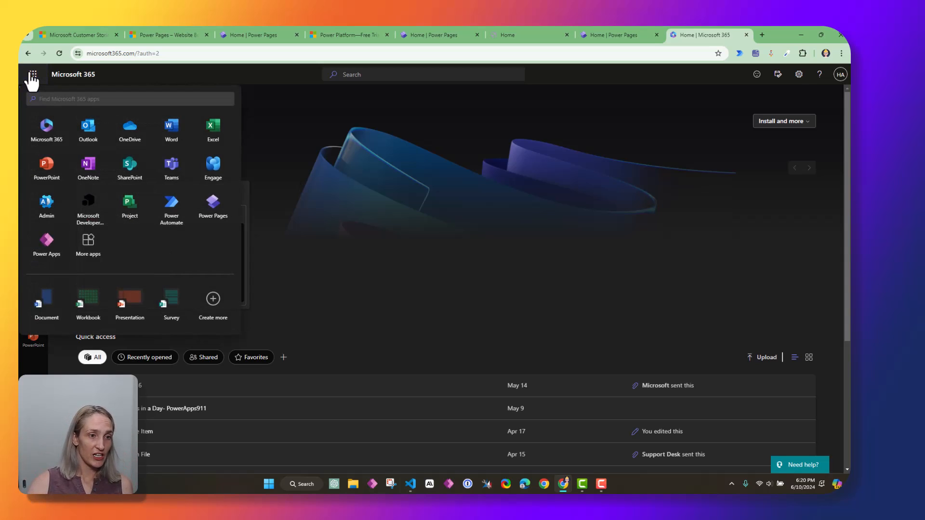
click(223, 219)
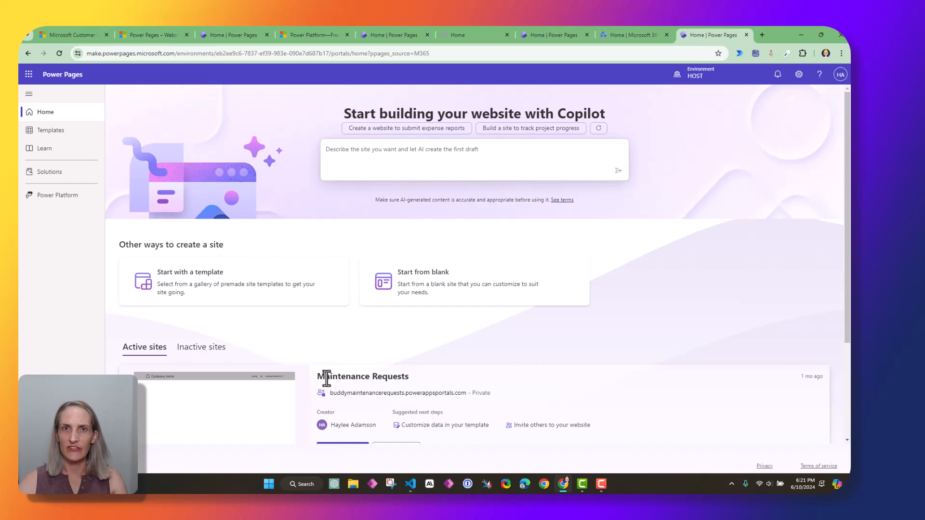
click(356, 155)
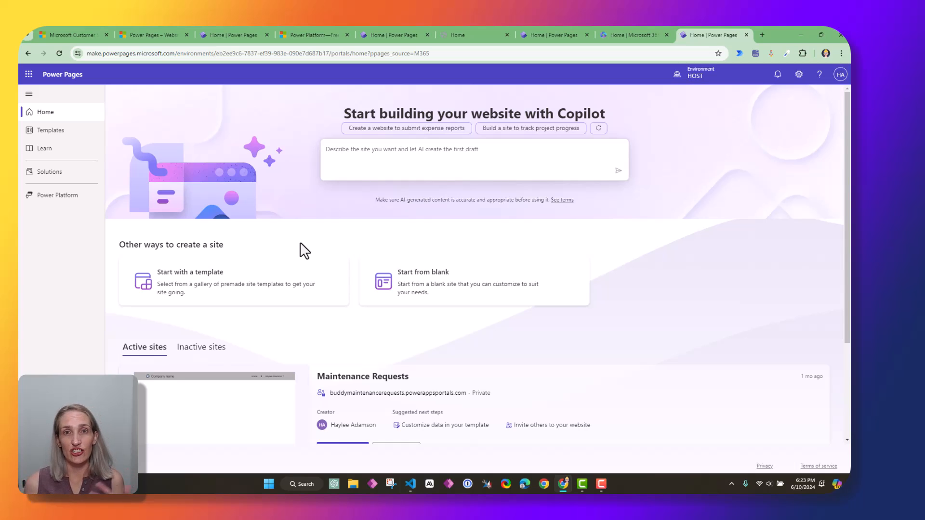
scroll(548, 218, down, 1)
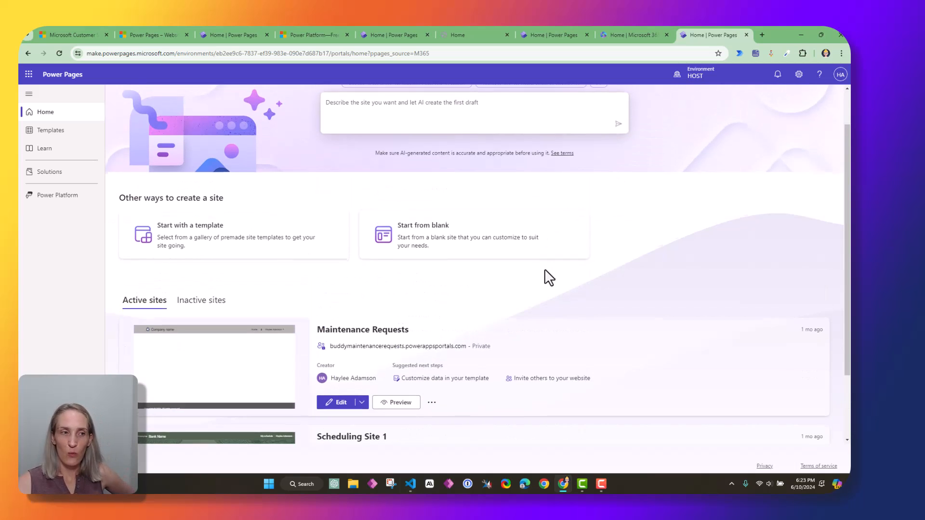
scroll(546, 275, up, 1)
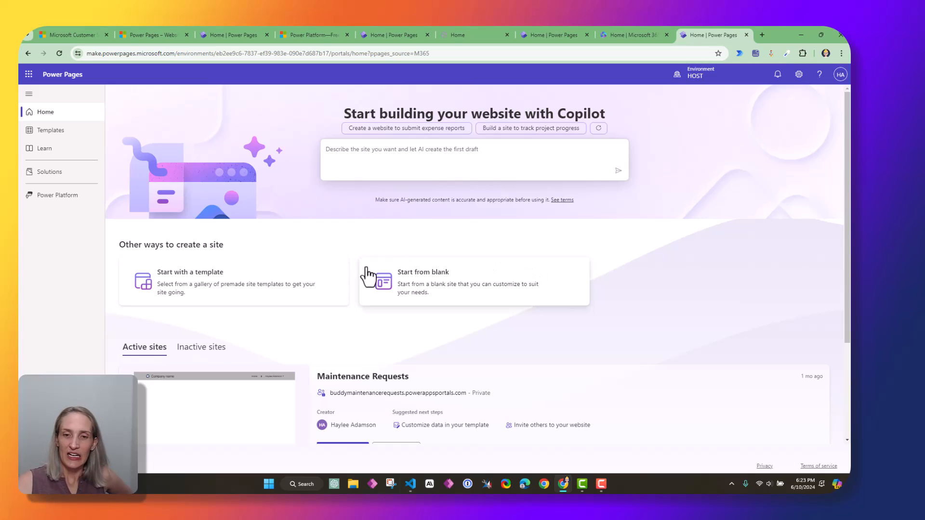
Start from blank, keeping name Community Event Hub, address communityeventshub3 and English (United States), then create
click(464, 300)
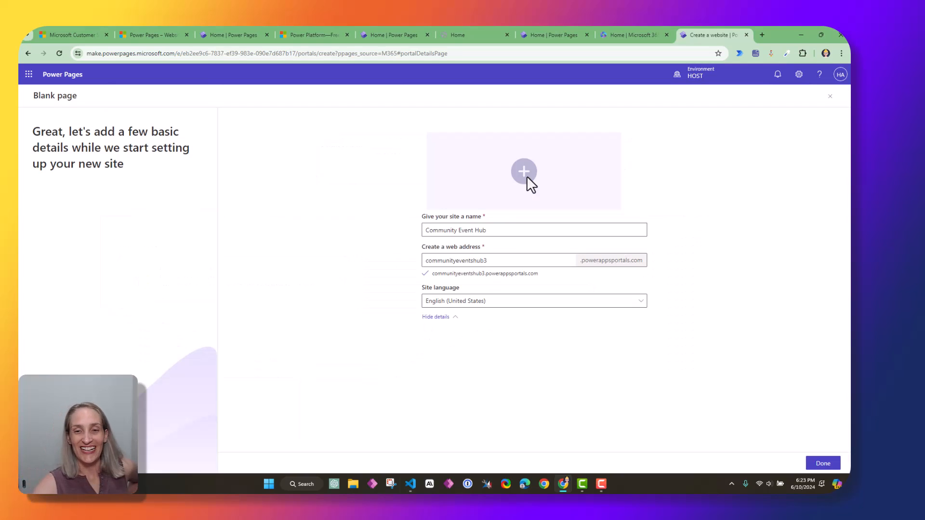
triple_click(504, 235)
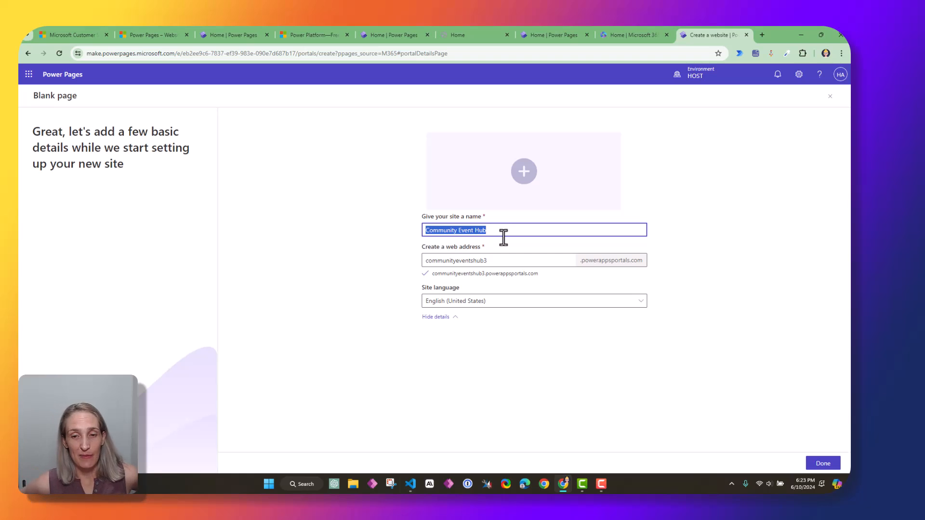
click(514, 263)
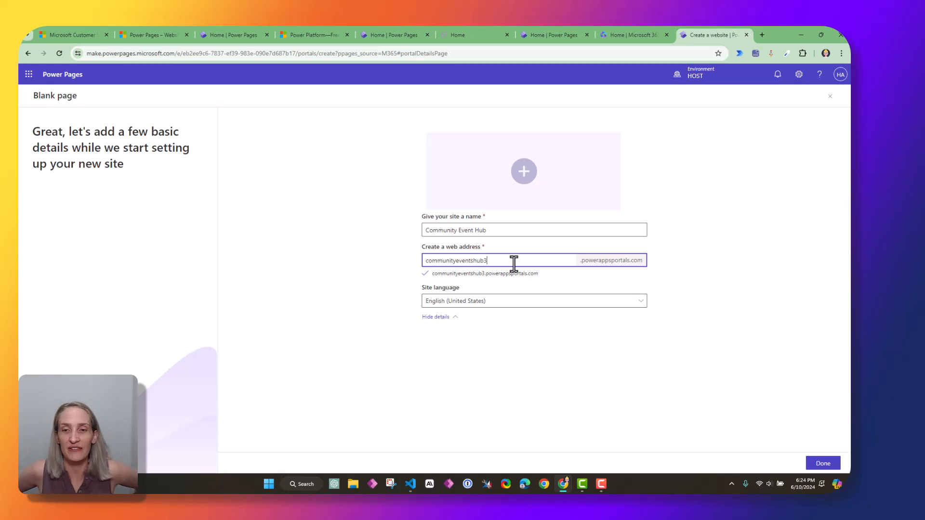
click(501, 301)
click(478, 301)
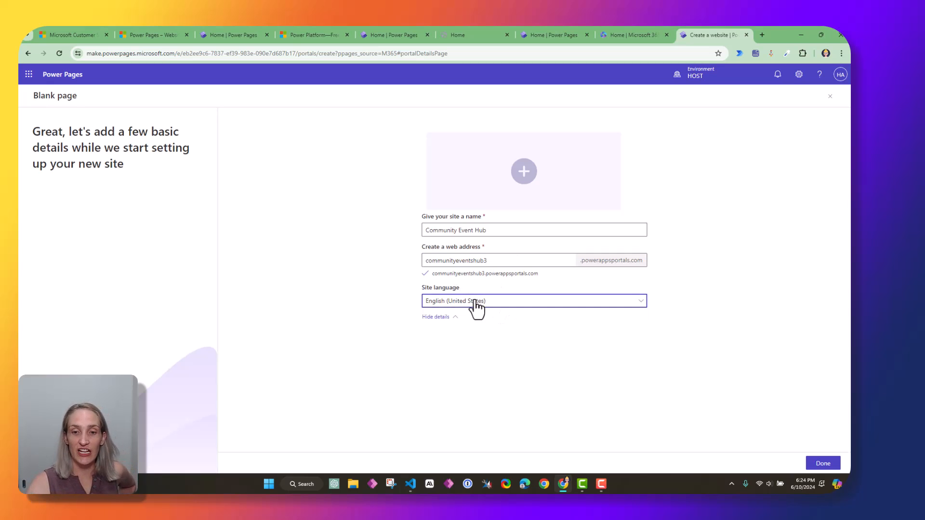
click(474, 300)
click(525, 314)
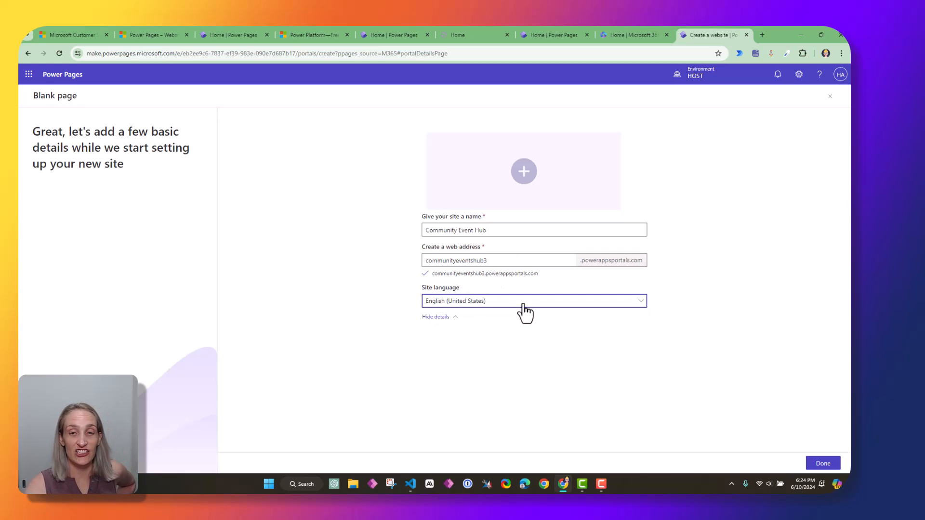
click(526, 305)
click(529, 289)
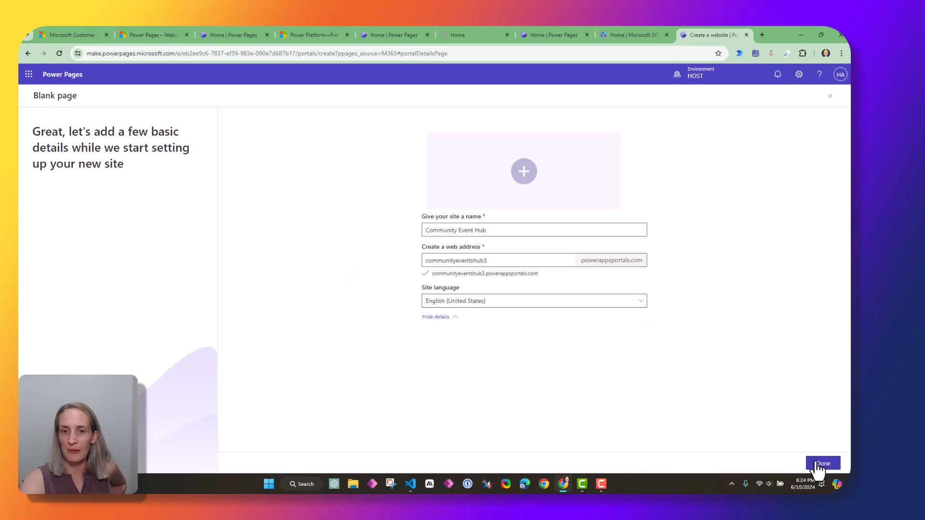
click(811, 464)
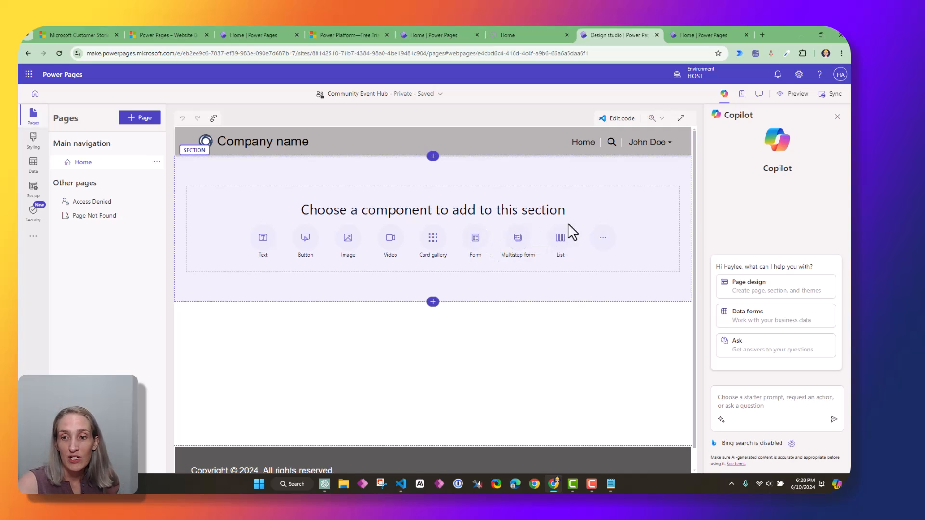
click(602, 240)
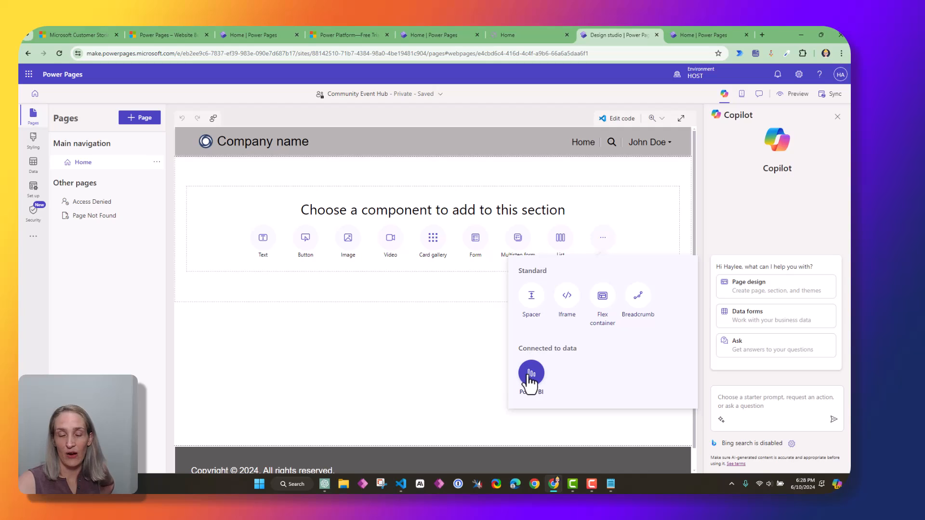
click(612, 176)
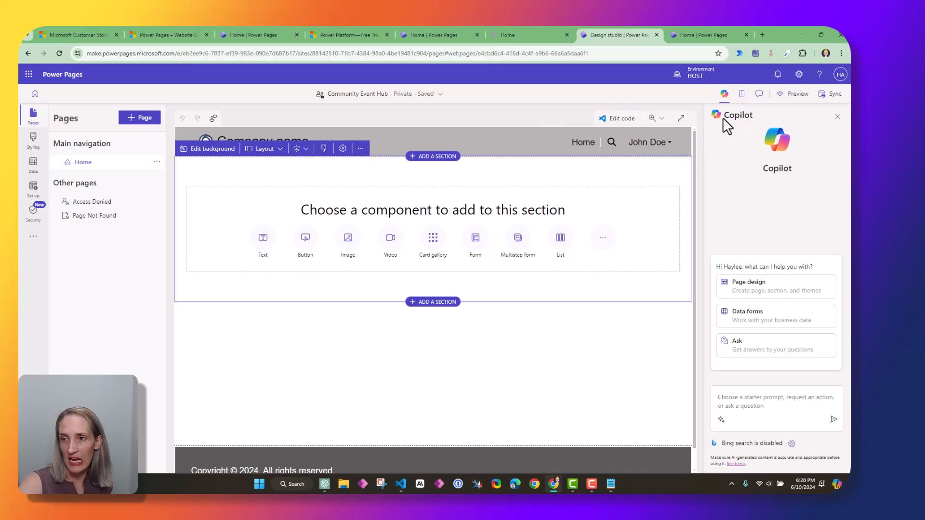
drag(723, 117, 750, 117)
click(776, 117)
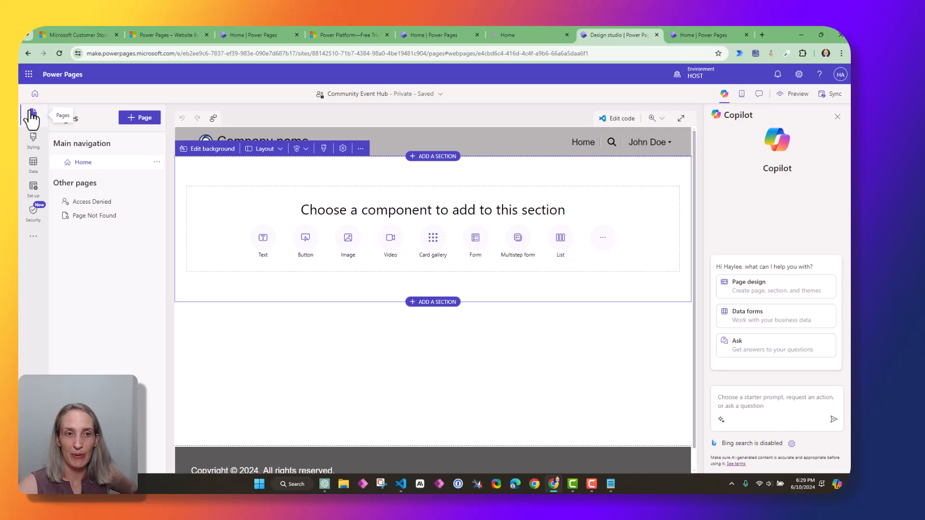
click(258, 130)
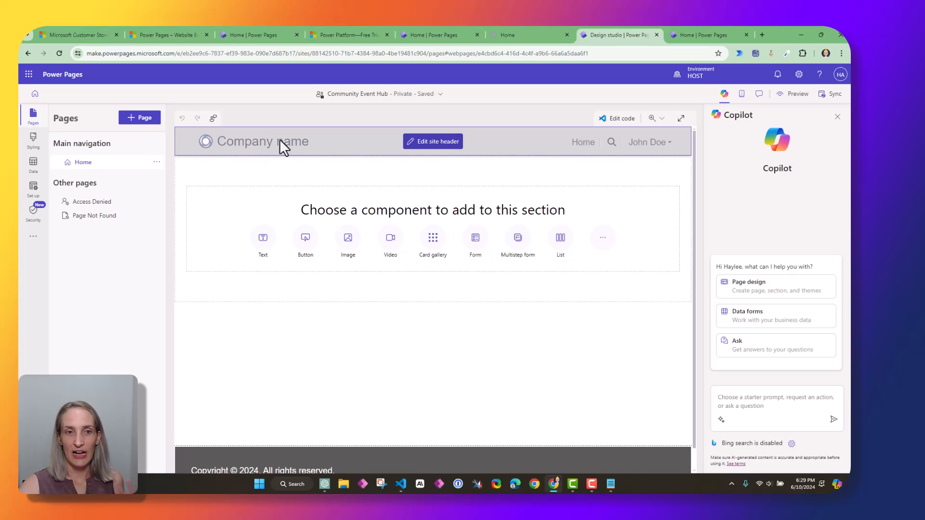
Set the site header title to Community Event Hub
click(433, 149)
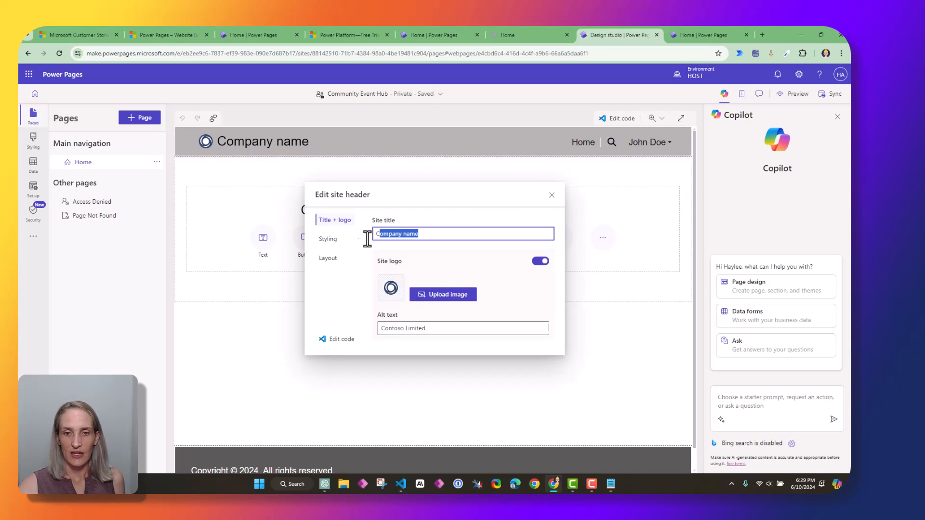
text(Comm)
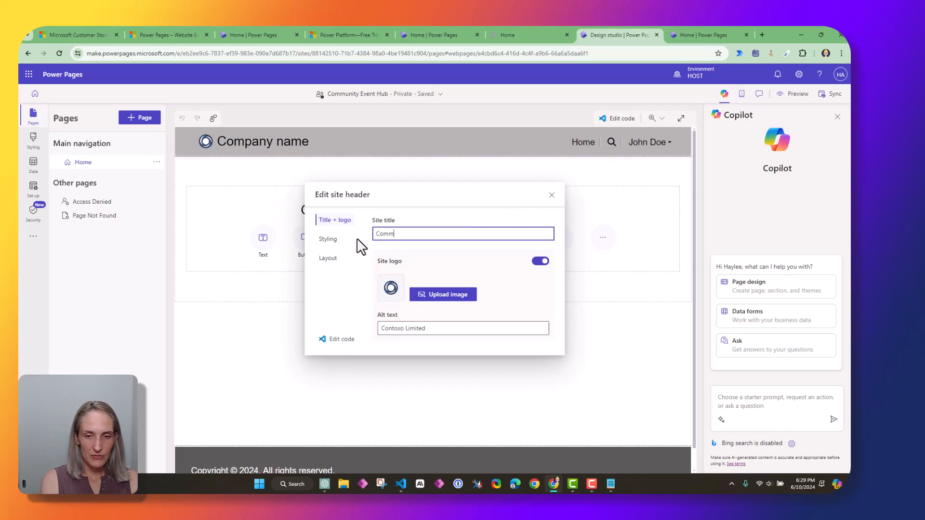
text(unity Event Hub)
click(444, 260)
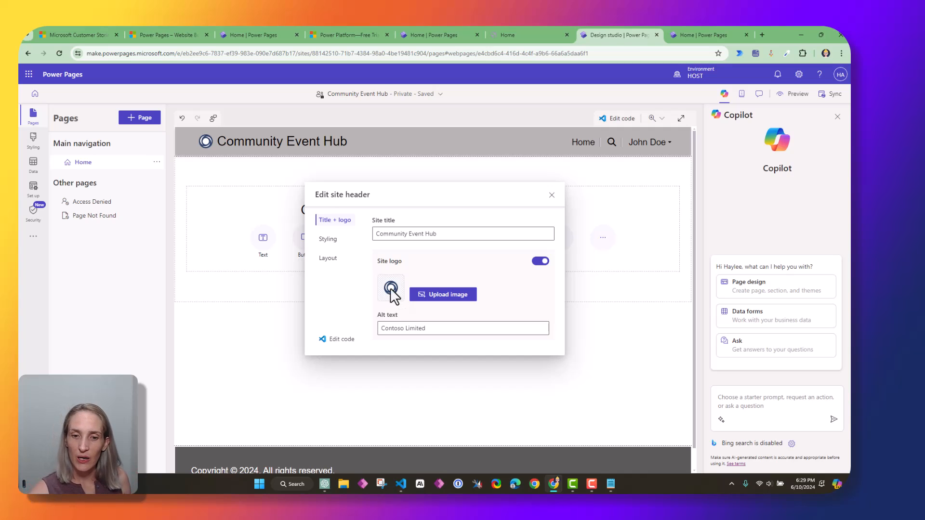
Review the header's styling and layout options, previewing at 50% then back to 100% scale
click(328, 242)
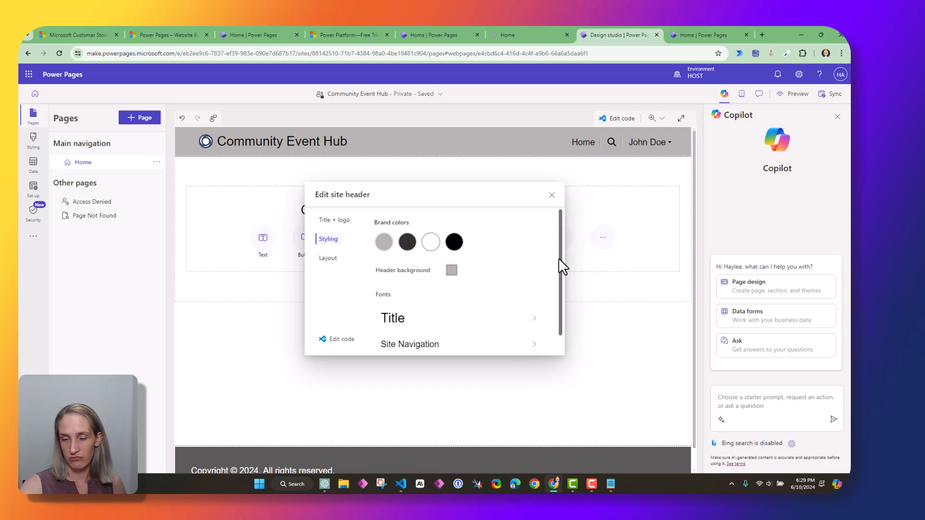
drag(560, 258, 537, 229)
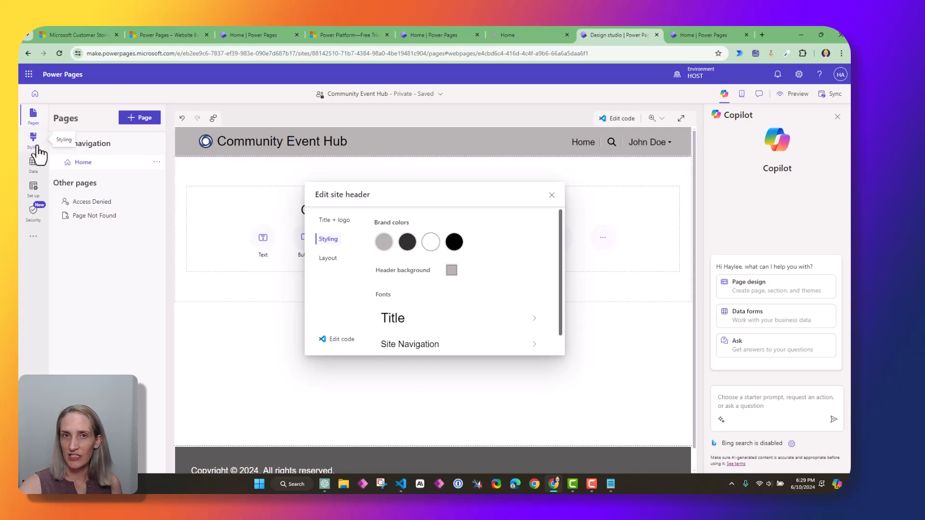
click(328, 259)
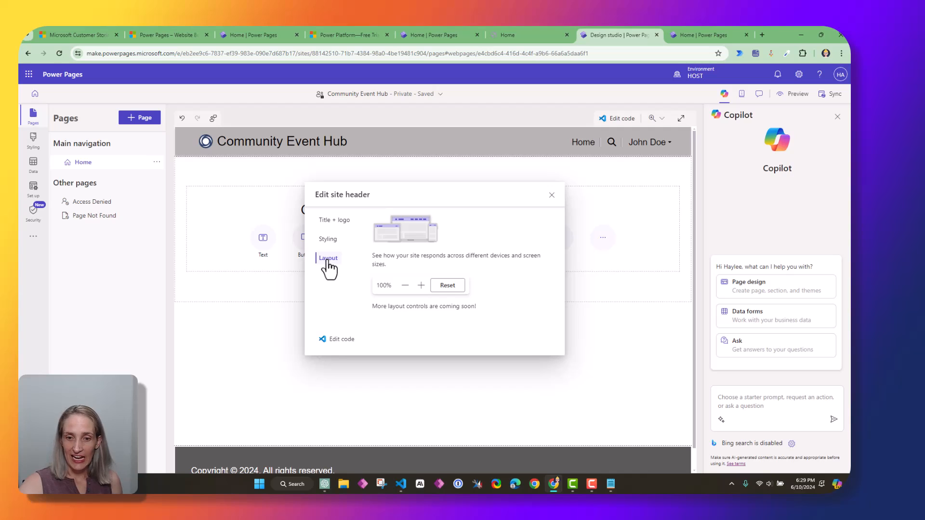
drag(372, 256, 547, 262)
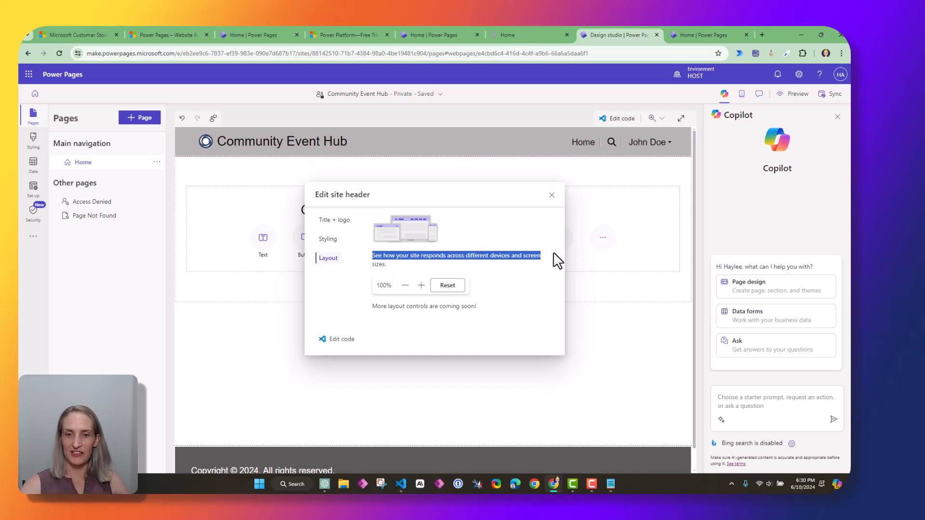
click(405, 285)
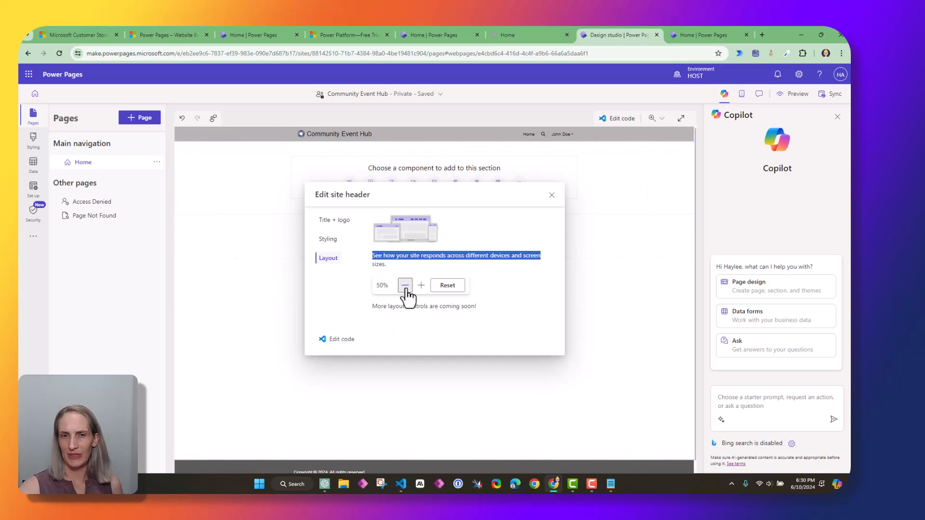
click(421, 285)
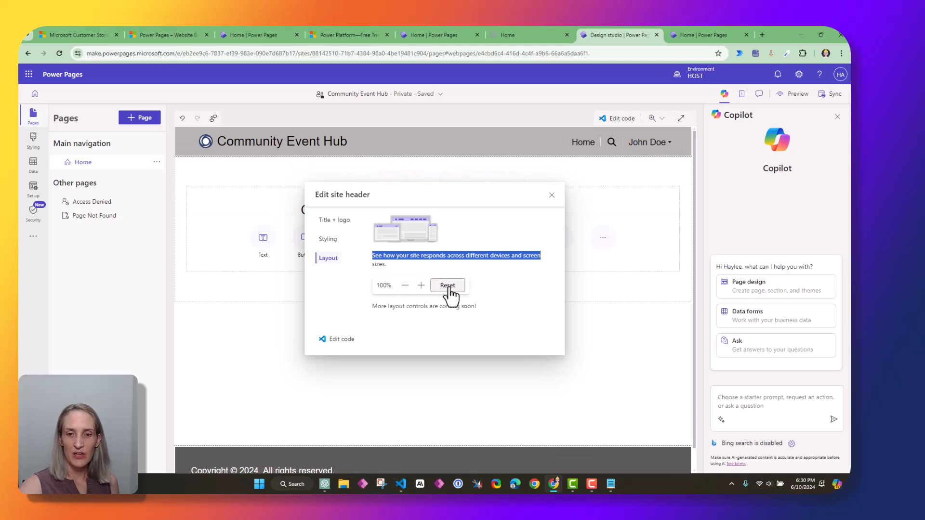
Read the note about upcoming layout controls and close the header settings
drag(371, 307, 522, 322)
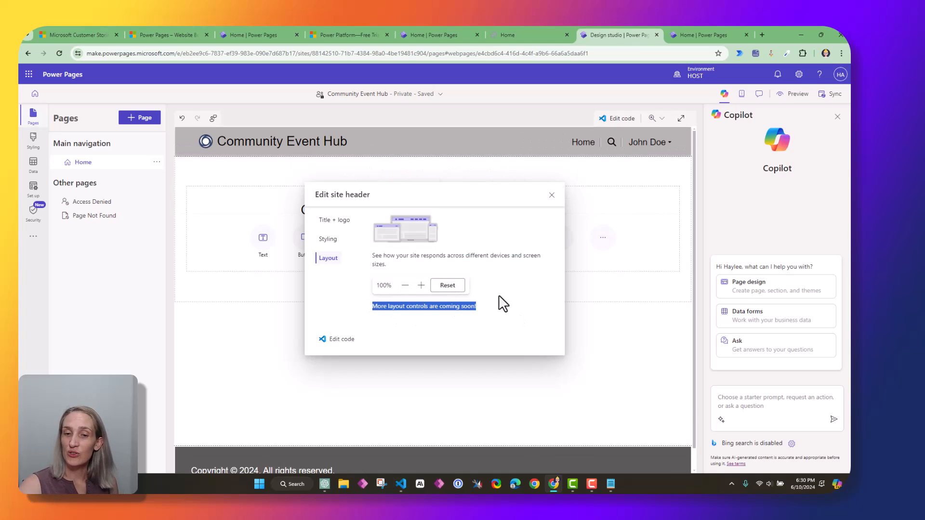
click(525, 313)
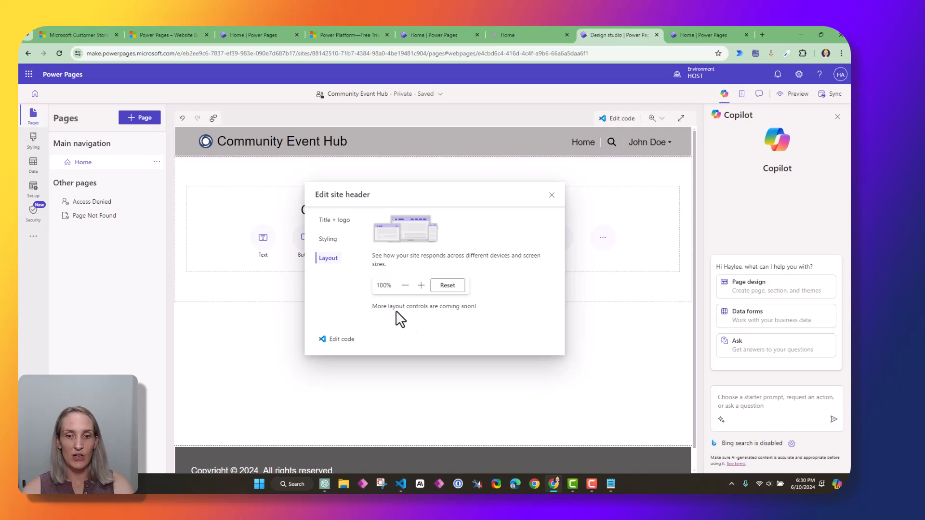
drag(403, 307, 484, 316)
click(496, 307)
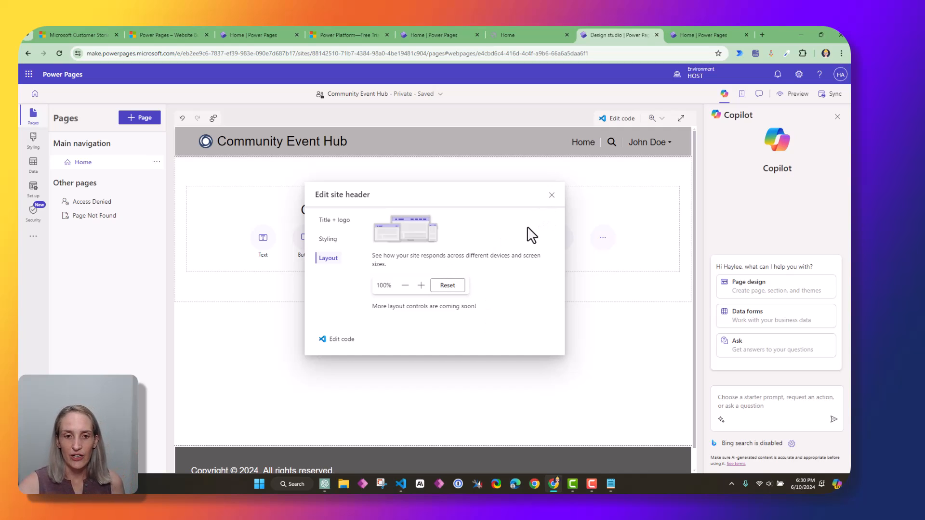
click(552, 195)
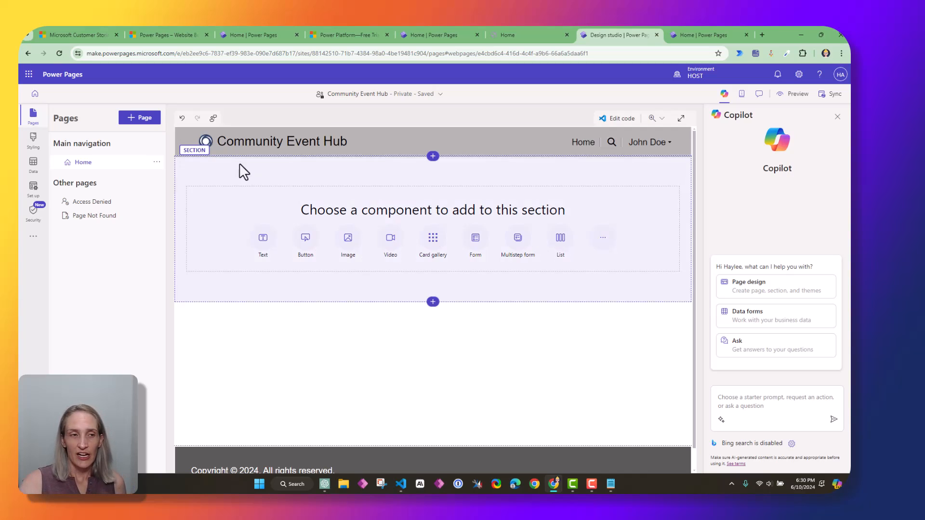
drag(53, 144, 132, 153)
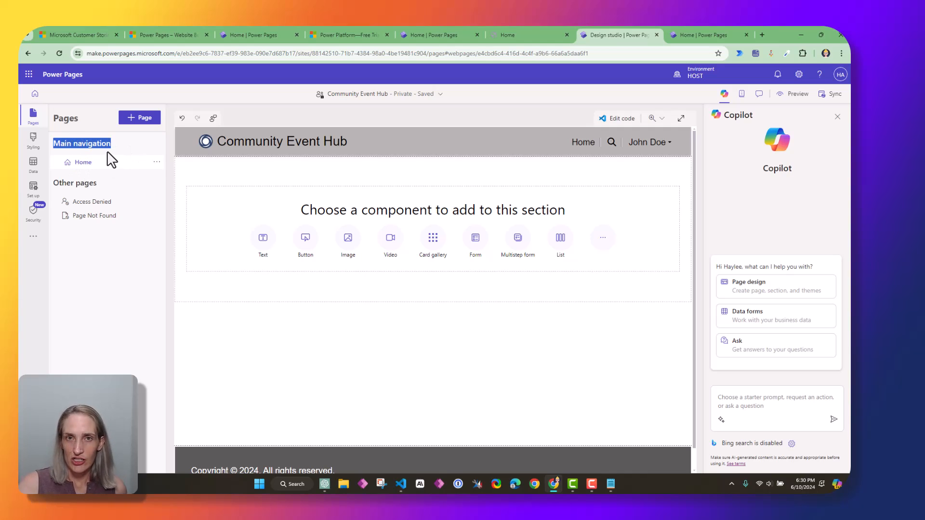
click(56, 154)
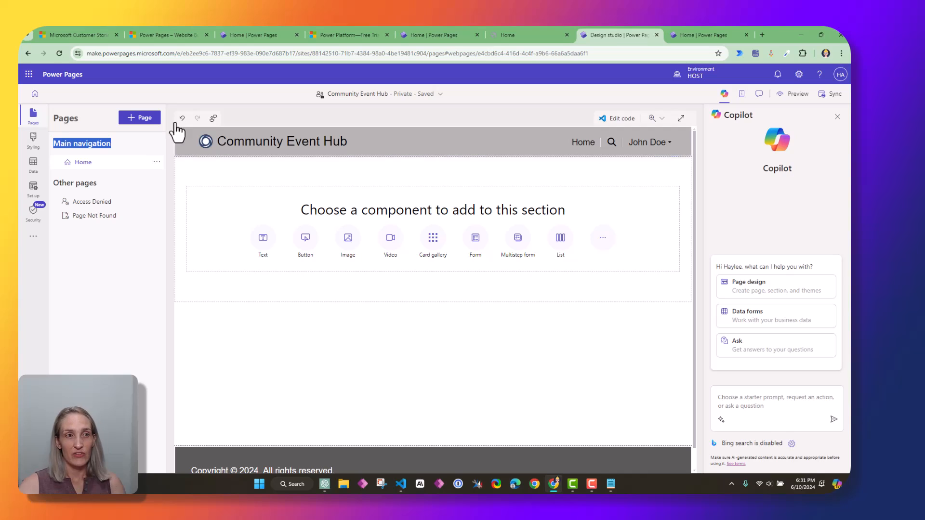
click(153, 148)
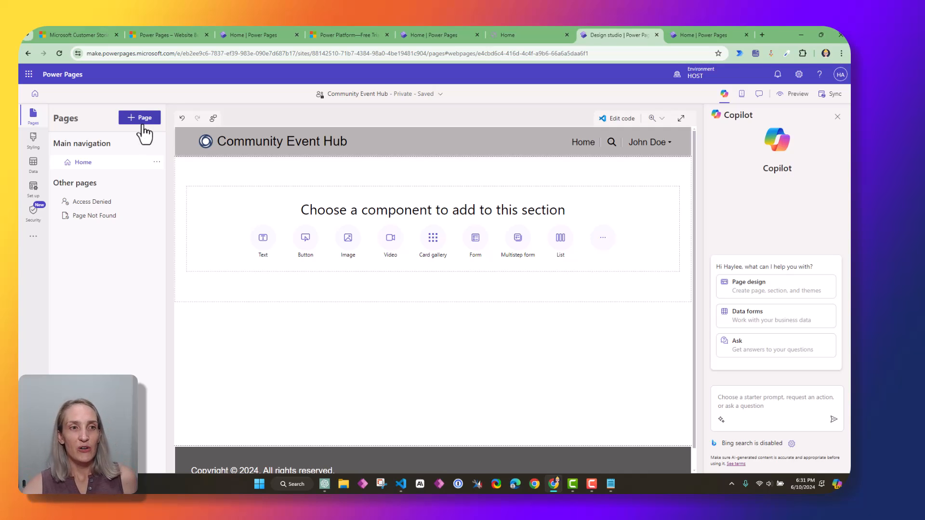
Add a blank page titled 'Add Event' included in the main navigation
click(140, 118)
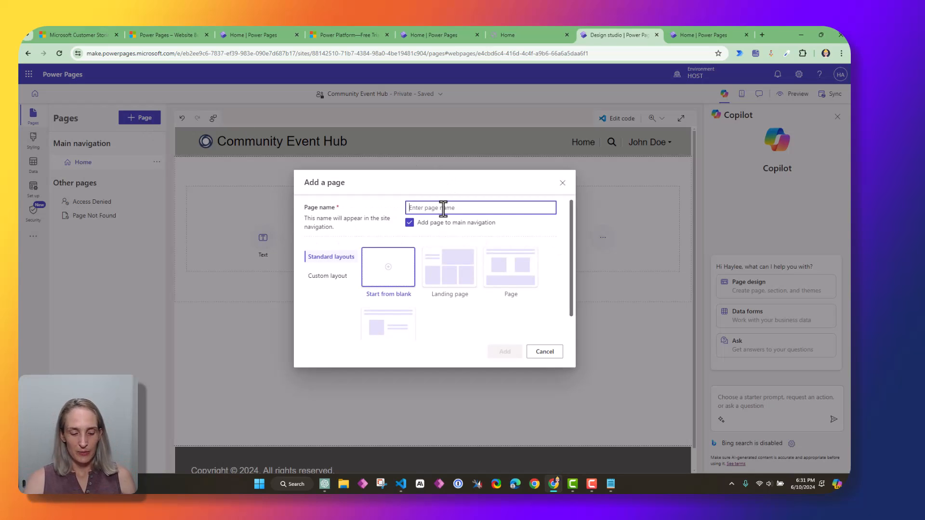
text(Add Event)
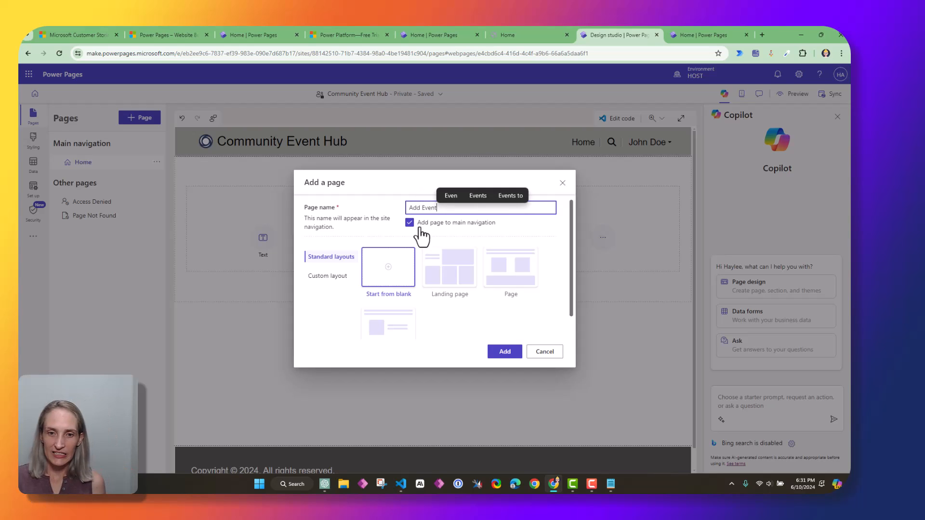
click(486, 231)
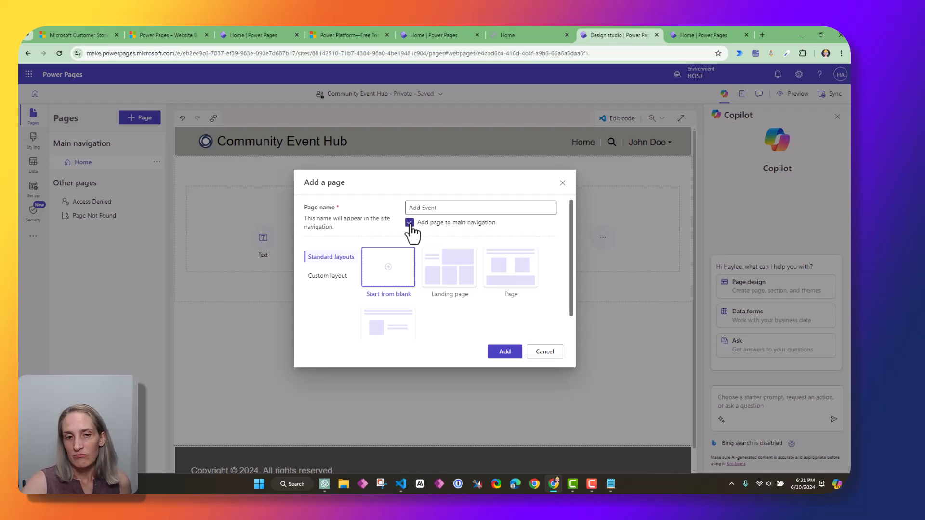
scroll(571, 243, down, 2)
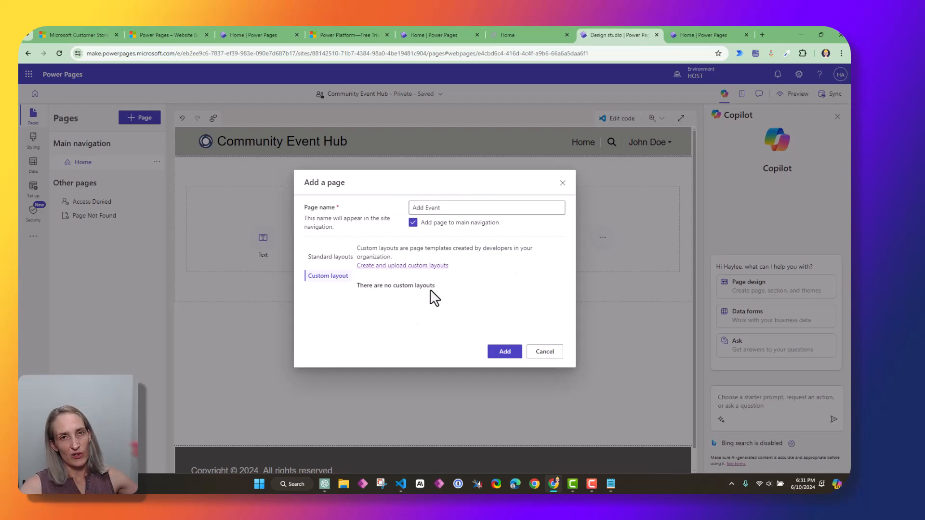
click(339, 259)
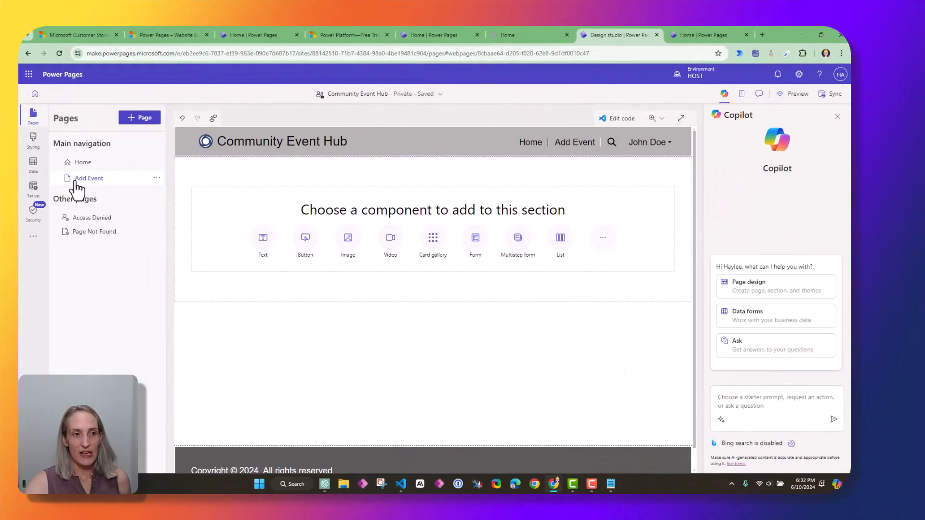
Move the Add Event page to Other pages and then back into Main navigation
drag(57, 144, 146, 147)
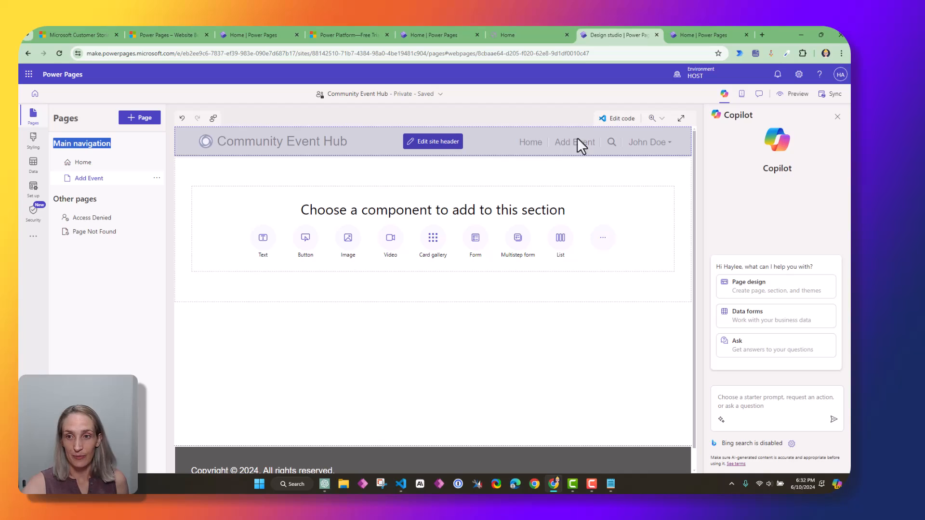
click(157, 178)
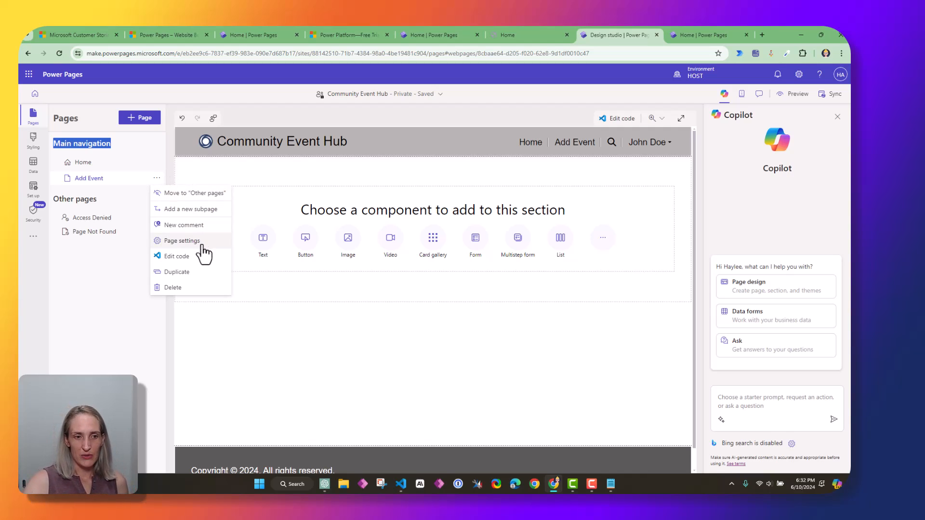
click(190, 194)
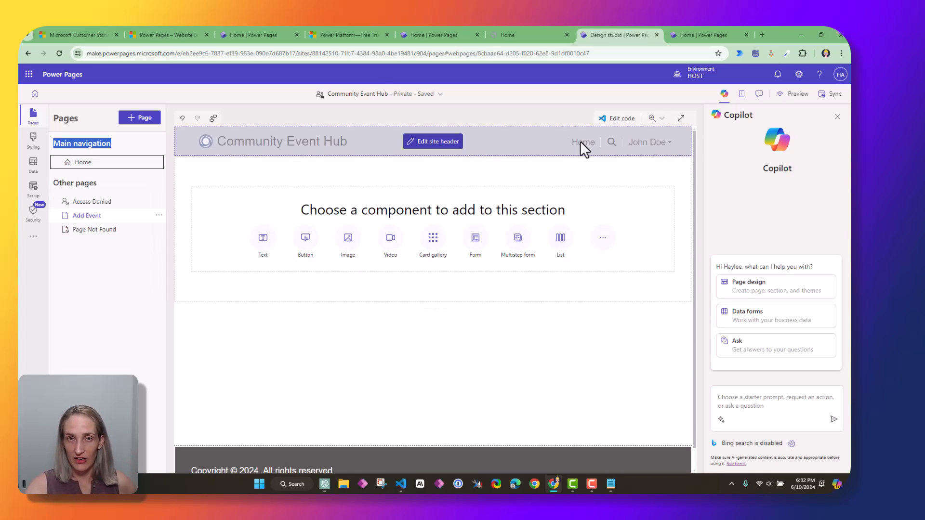
click(158, 216)
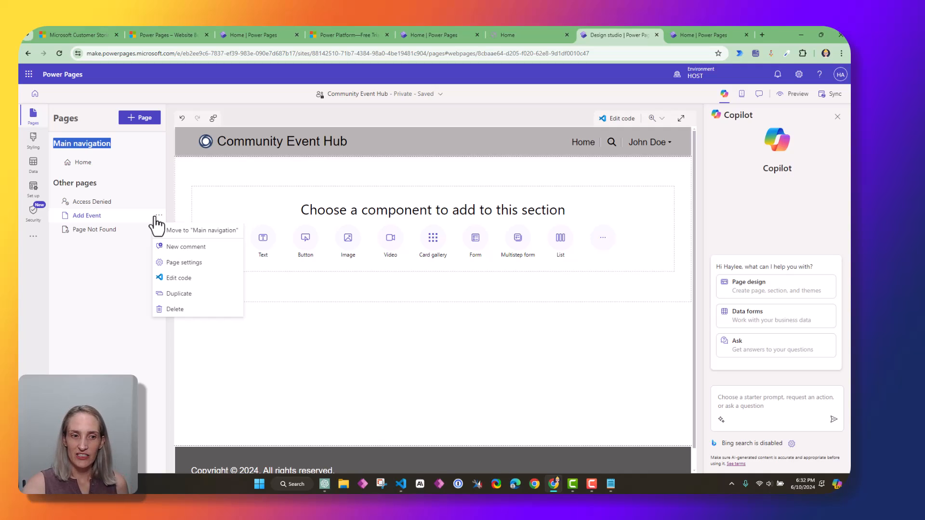
click(222, 231)
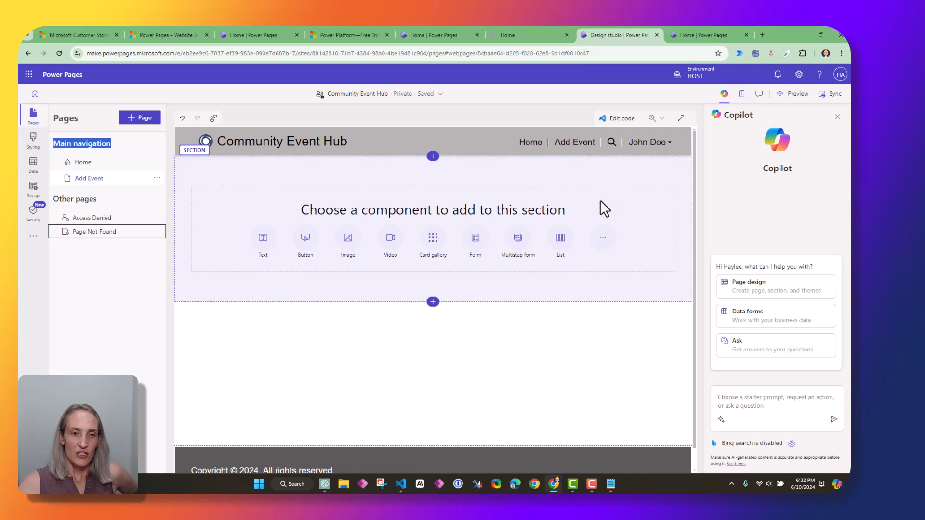
Open the Home page from the Pages panel for editing
click(400, 176)
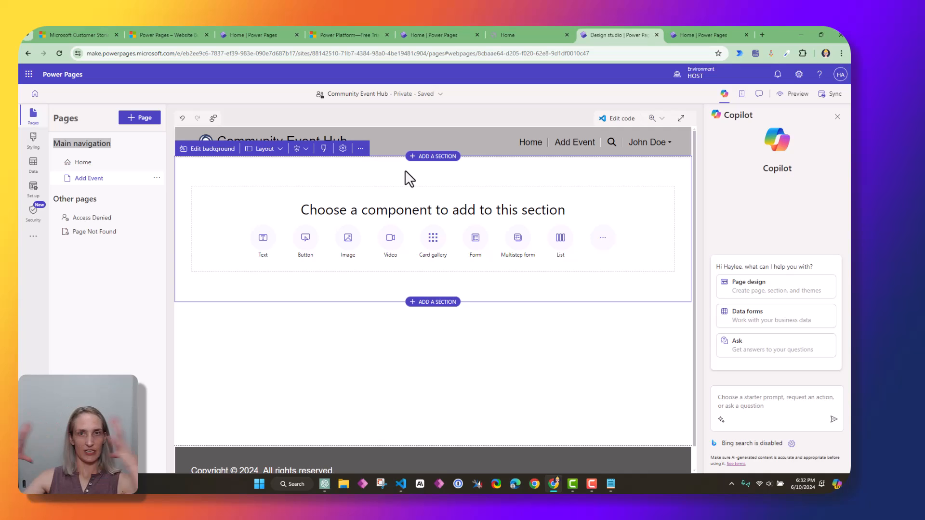
scroll(403, 170, down, 2)
scroll(405, 173, up, 2)
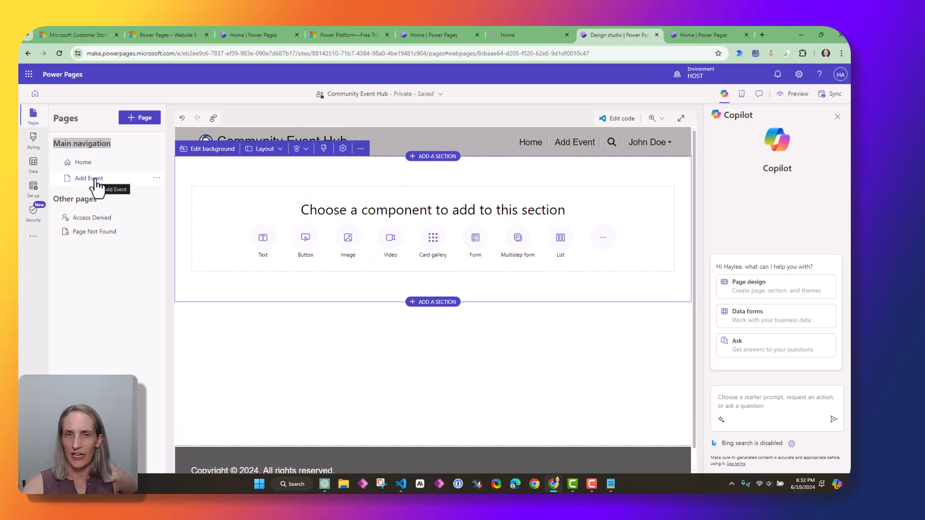
click(83, 163)
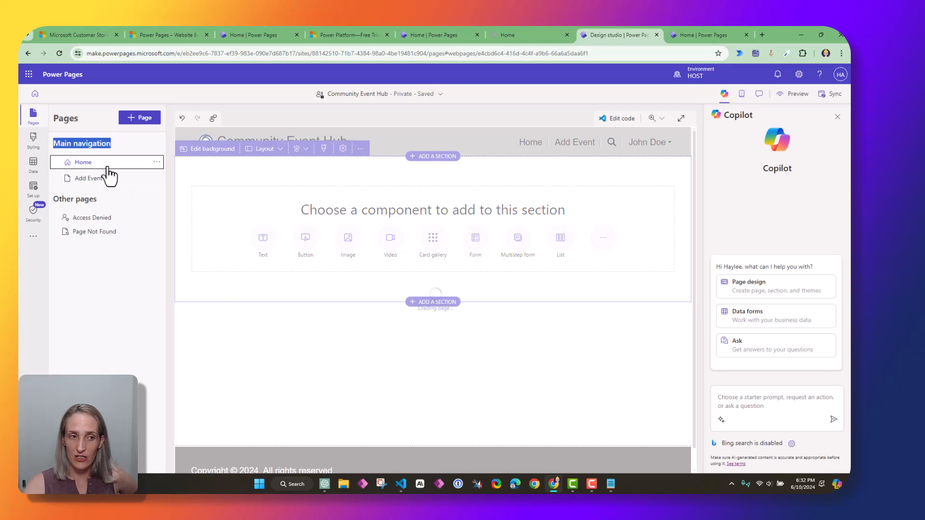
click(410, 179)
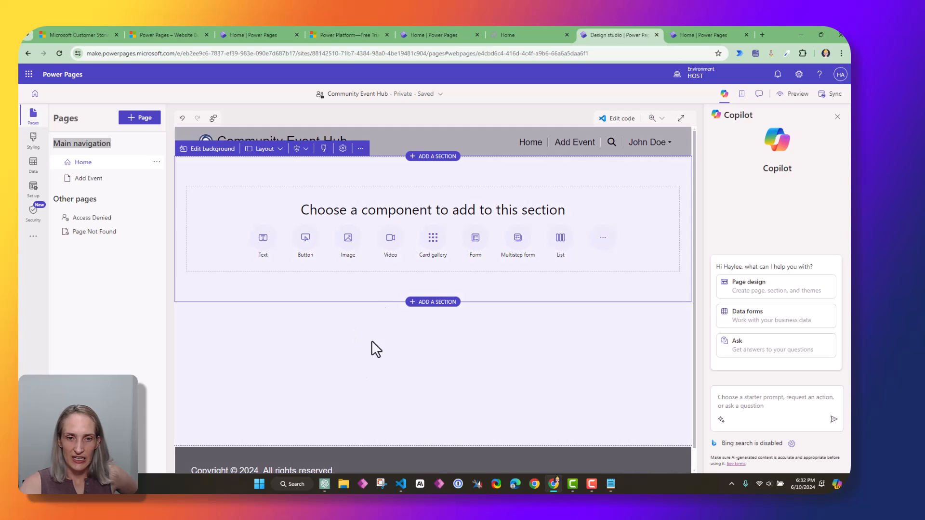
click(372, 340)
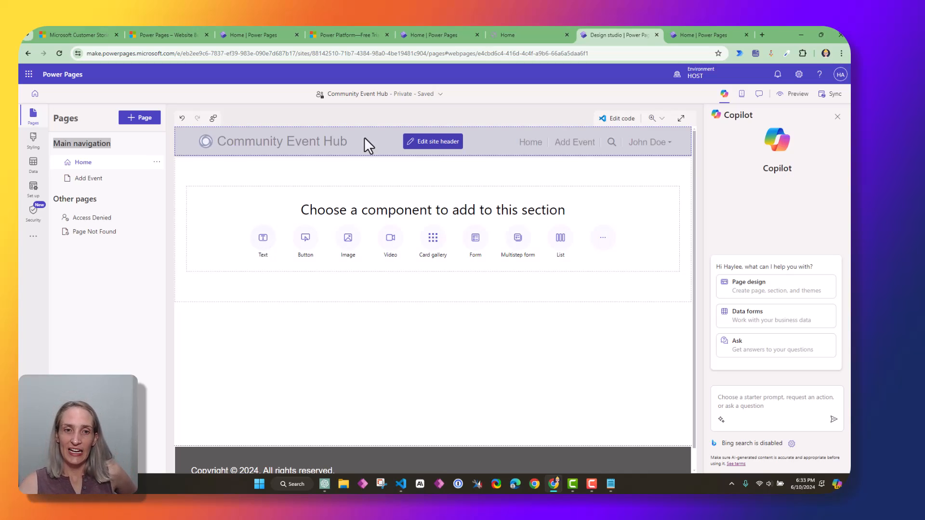
click(355, 172)
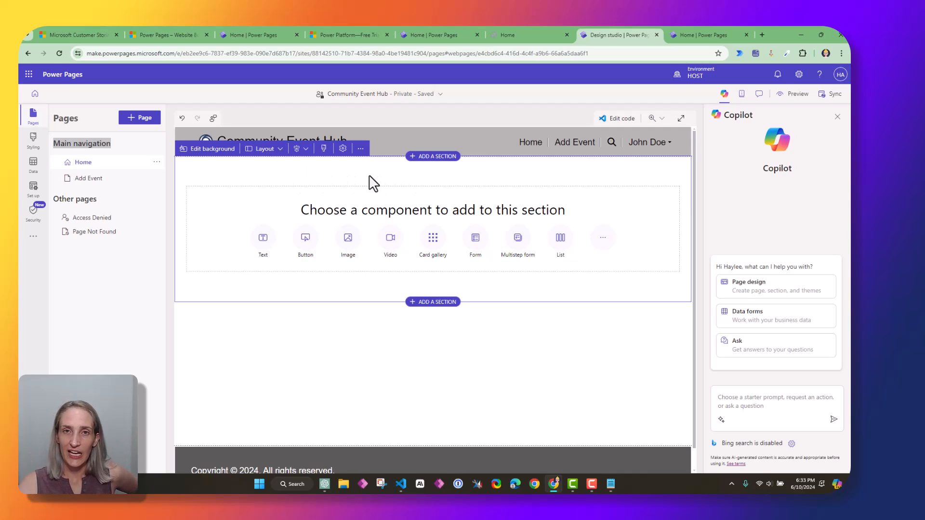
Split the section into three columns and upload the garden picture into the first column
click(266, 149)
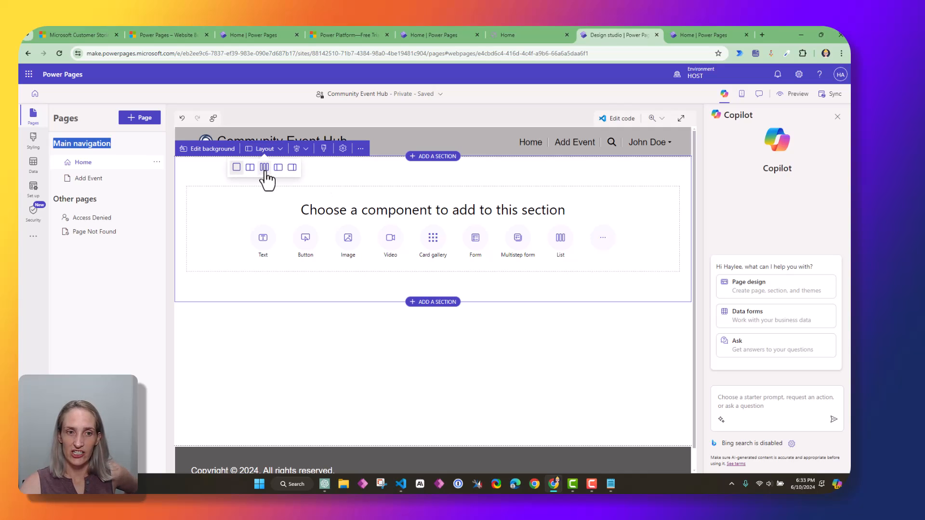
click(264, 167)
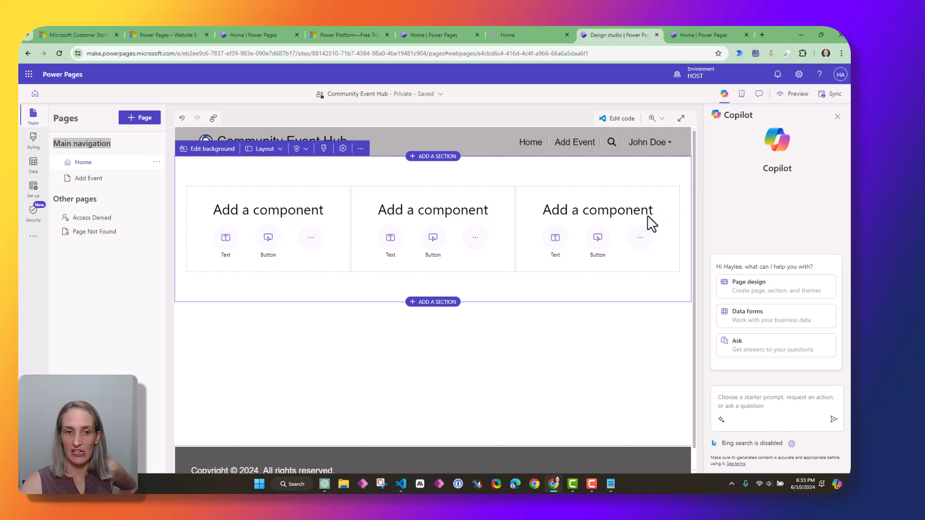
click(310, 238)
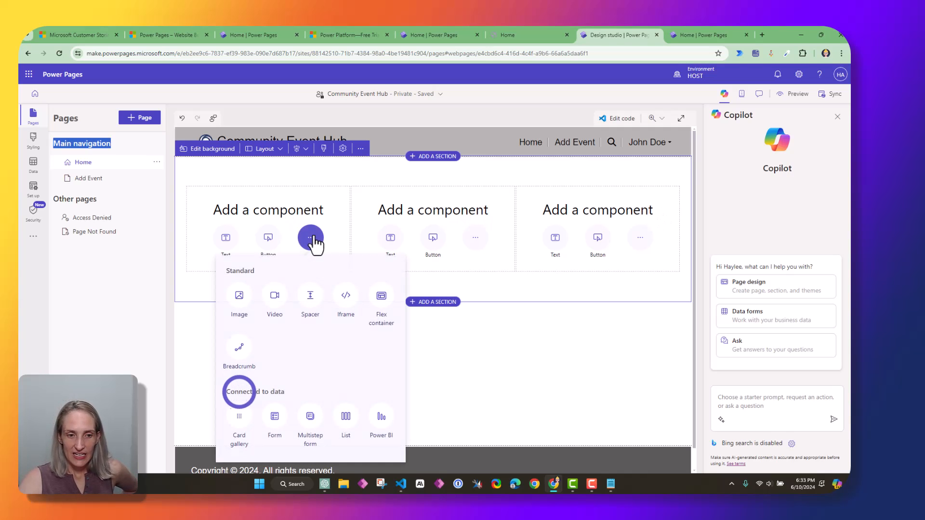
click(239, 296)
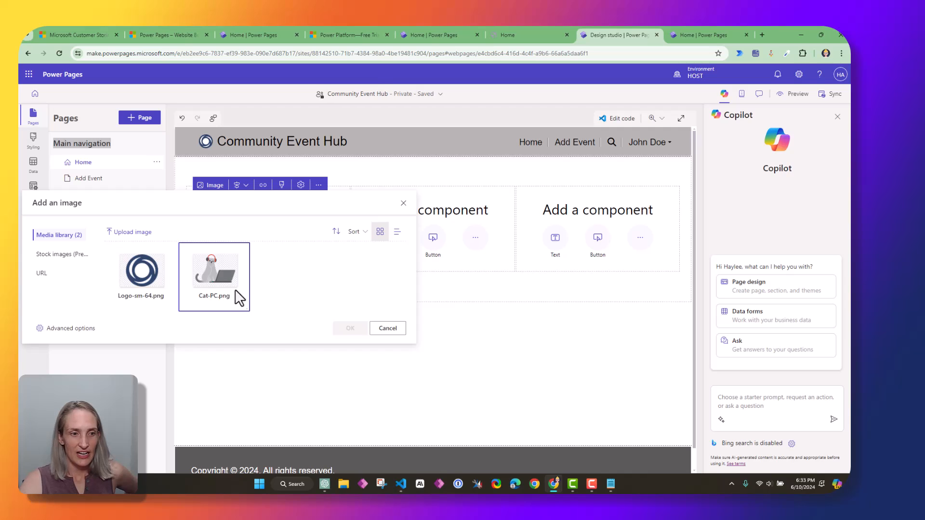
click(135, 232)
click(302, 103)
click(424, 247)
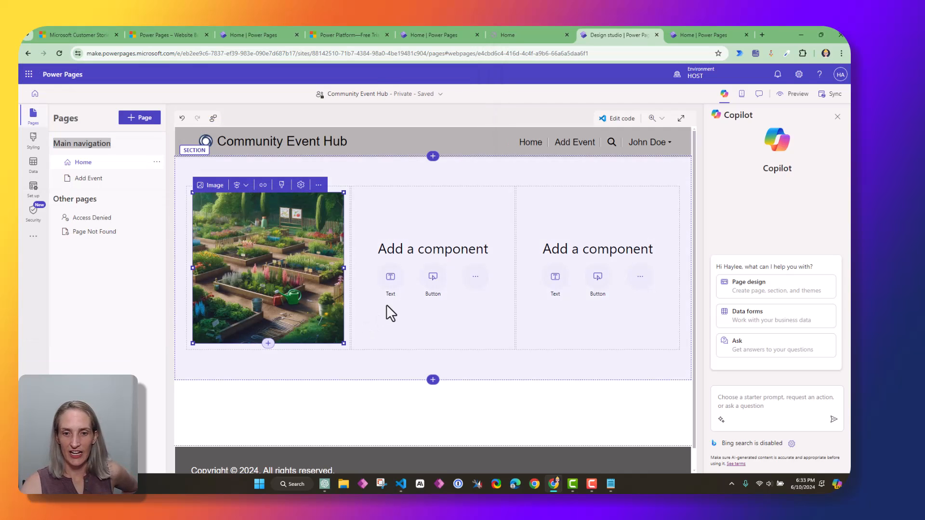
Add an Image to the middle column using the pool picture DALLE2~2 from the media library
click(475, 277)
click(517, 304)
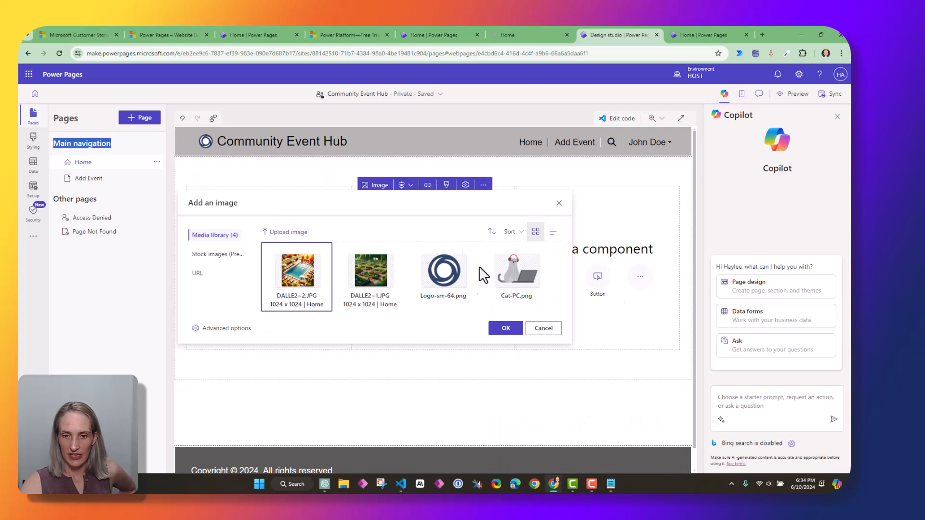
click(285, 234)
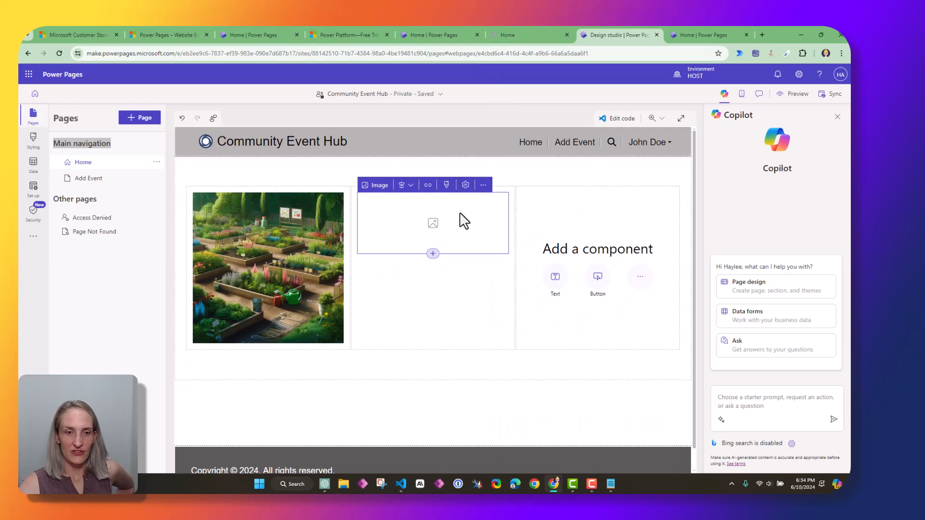
click(377, 186)
click(384, 289)
click(505, 386)
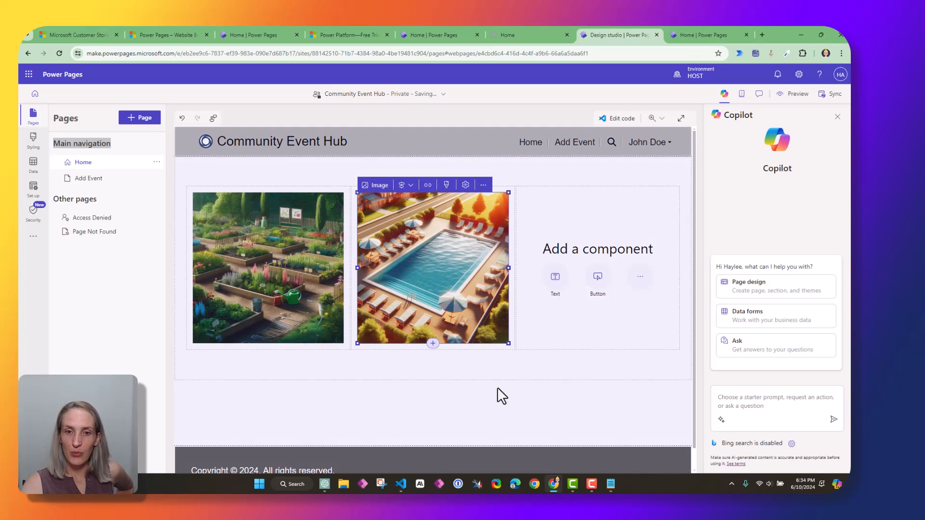
Add an Image to the third column using the playground picture DALLE2~3
click(640, 276)
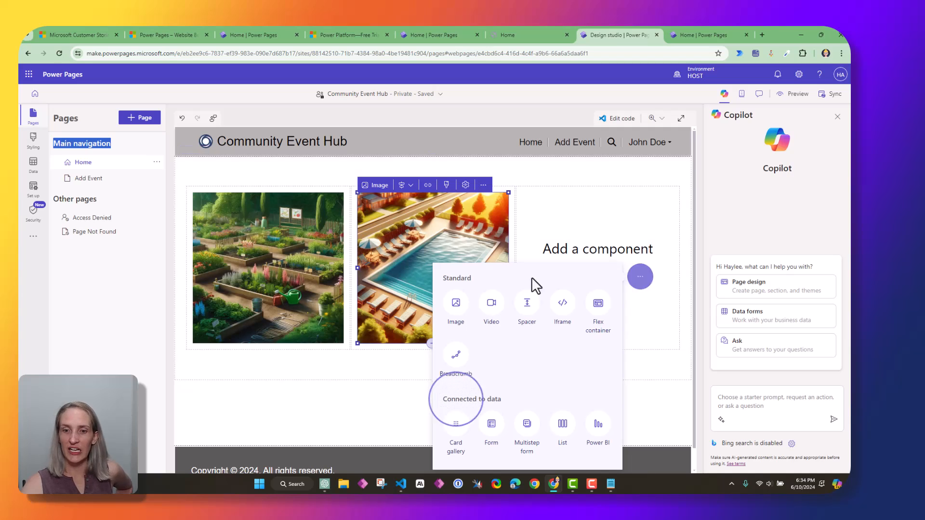
click(462, 308)
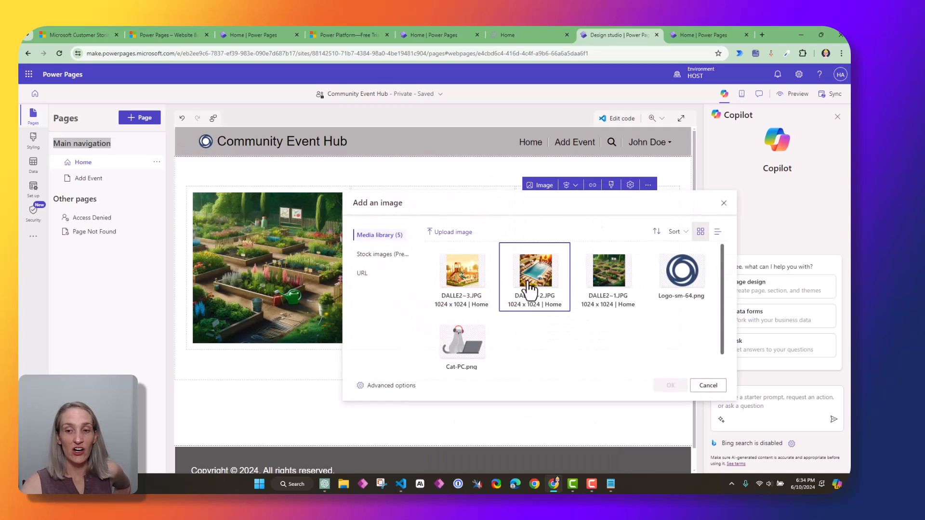
click(458, 284)
click(672, 386)
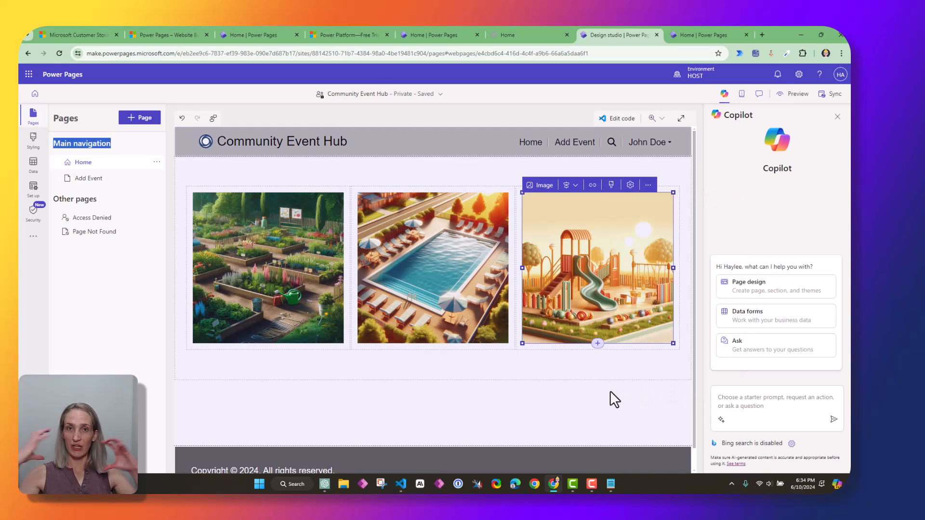
Select the garden image and bring up the Add a component choices below it
scroll(435, 368, down, 1)
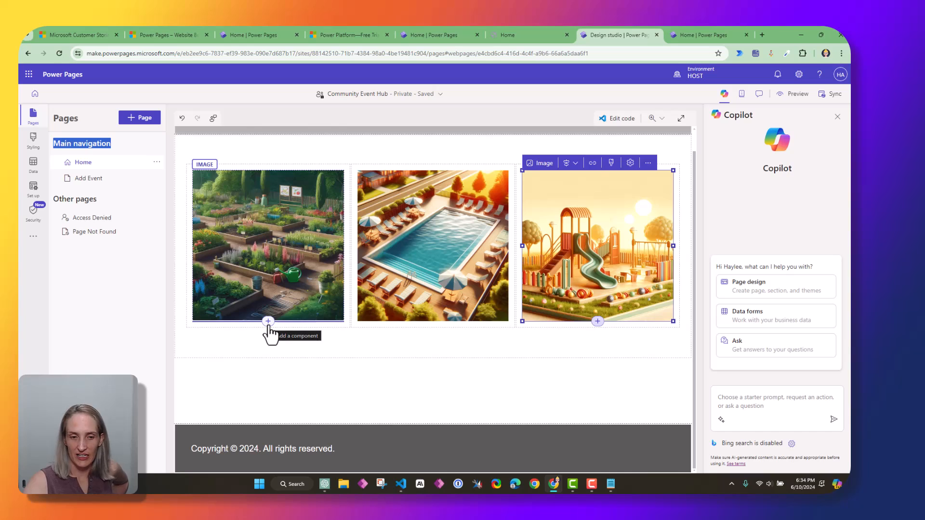
scroll(271, 326, up, 1)
scroll(270, 324, down, 1)
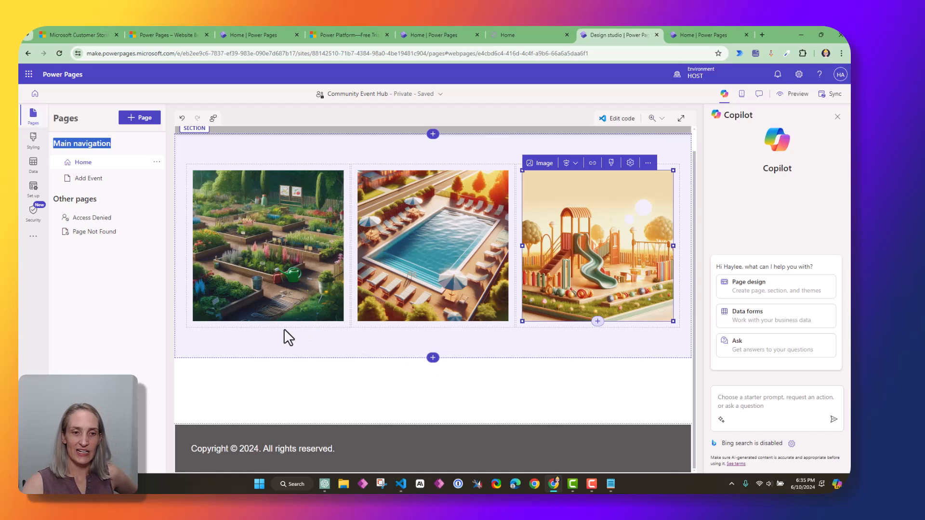
click(266, 320)
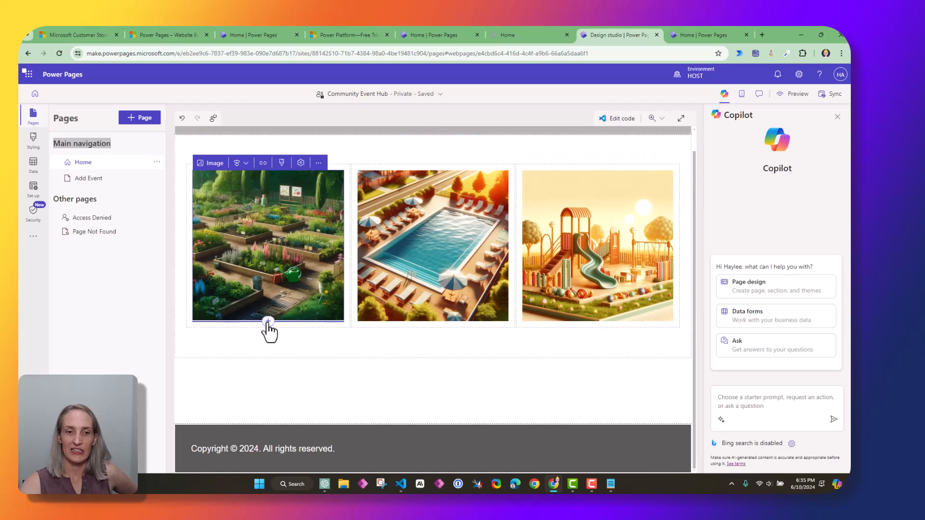
click(267, 321)
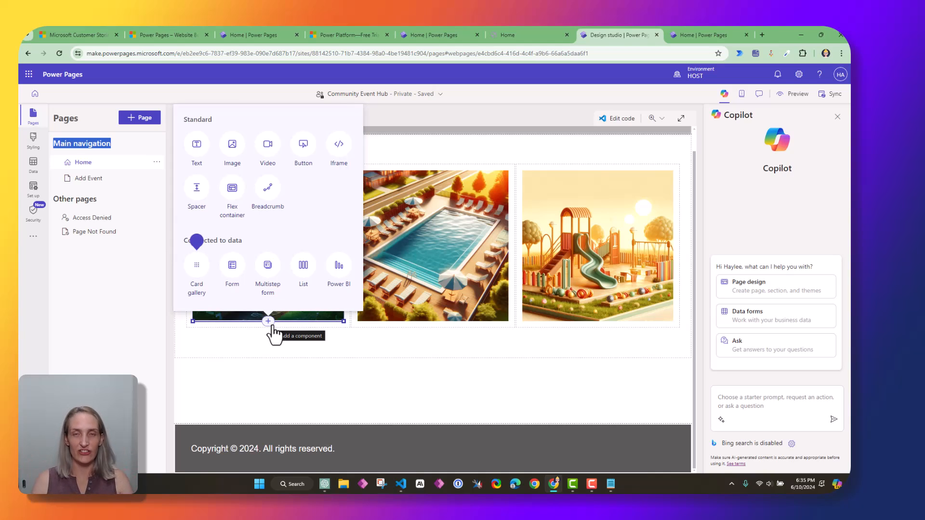
Add a centred Heading 1 caption 'Community Garden' under the garden image
click(197, 143)
text(Community Garden)
double_click(229, 331)
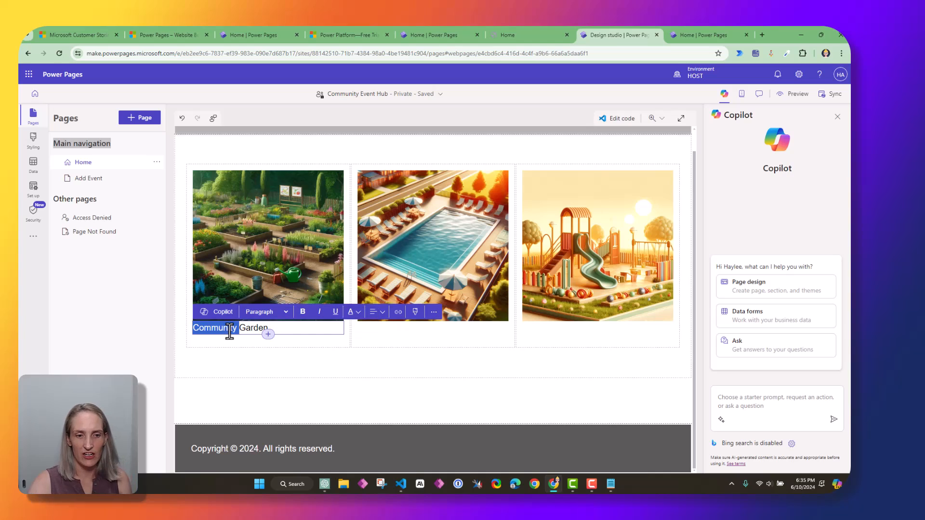
triple_click(300, 334)
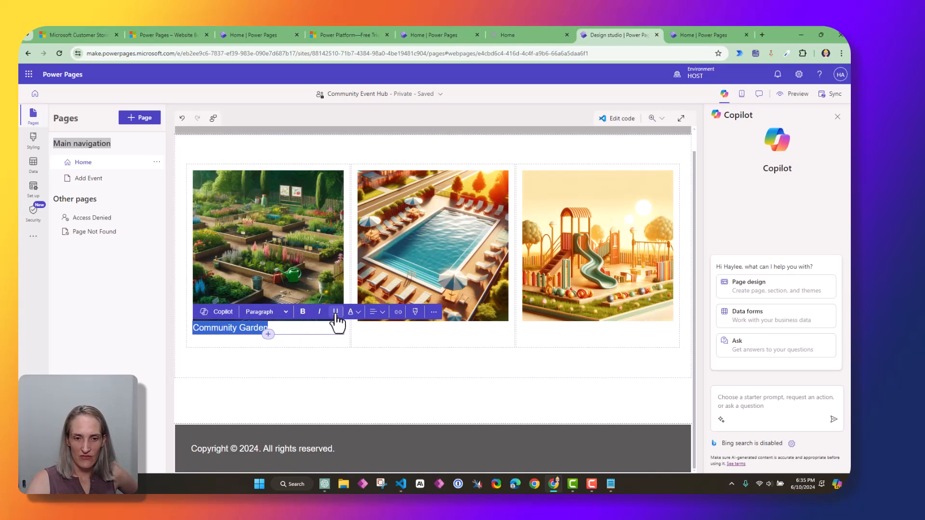
click(378, 317)
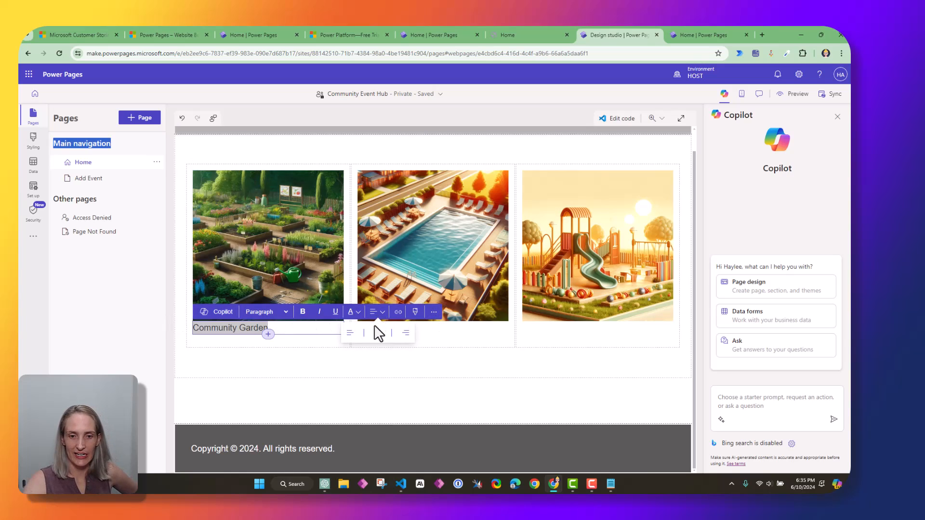
click(378, 332)
click(310, 326)
triple_click(313, 329)
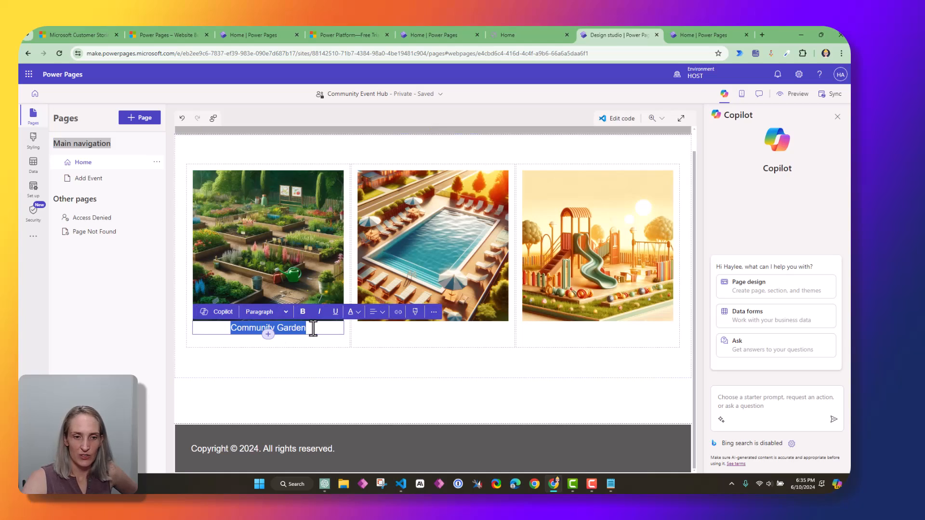
click(273, 312)
click(268, 327)
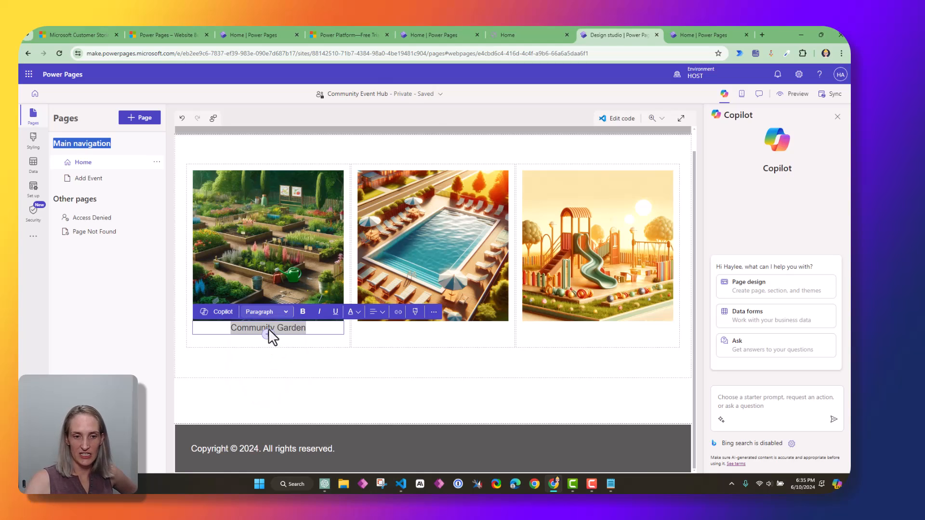
Duplicate the Community Garden heading and drag the copy toward the middle column
click(300, 340)
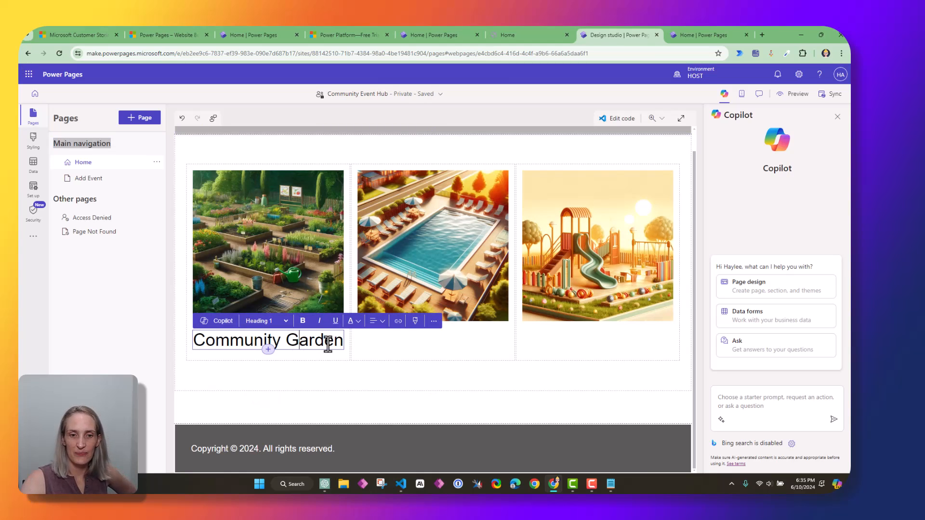
click(359, 381)
click(315, 345)
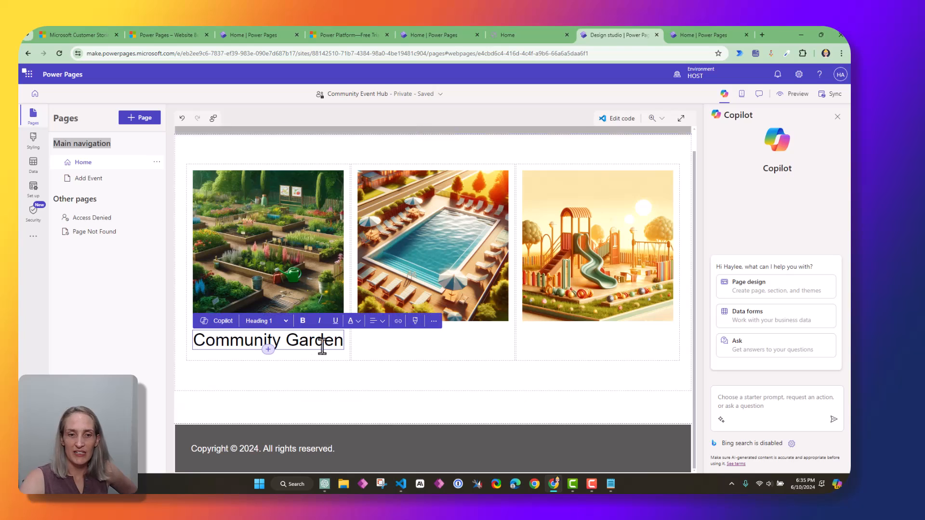
click(434, 324)
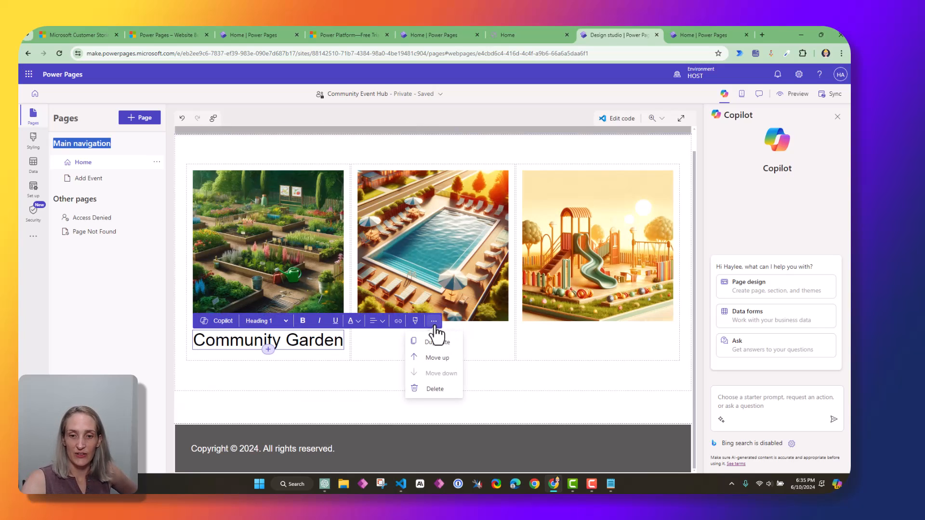
click(436, 342)
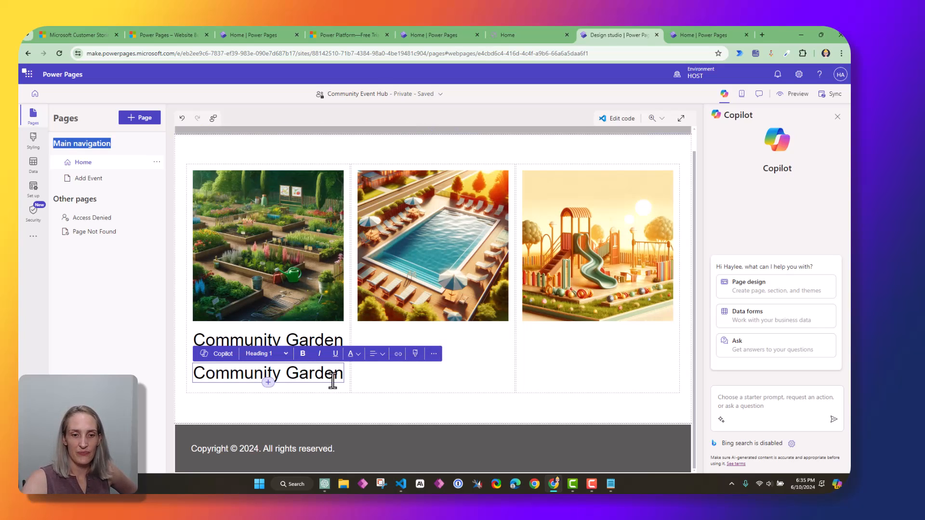
drag(267, 380, 382, 362)
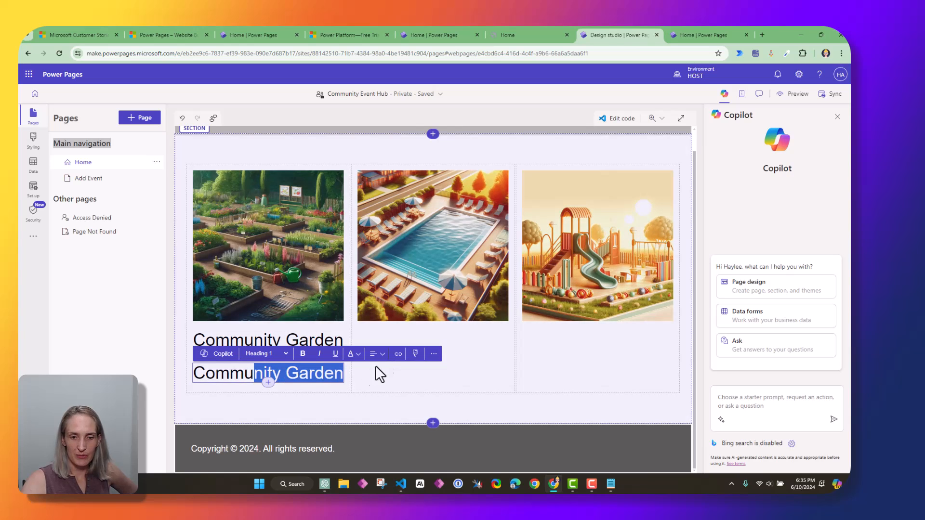
click(337, 378)
click(299, 378)
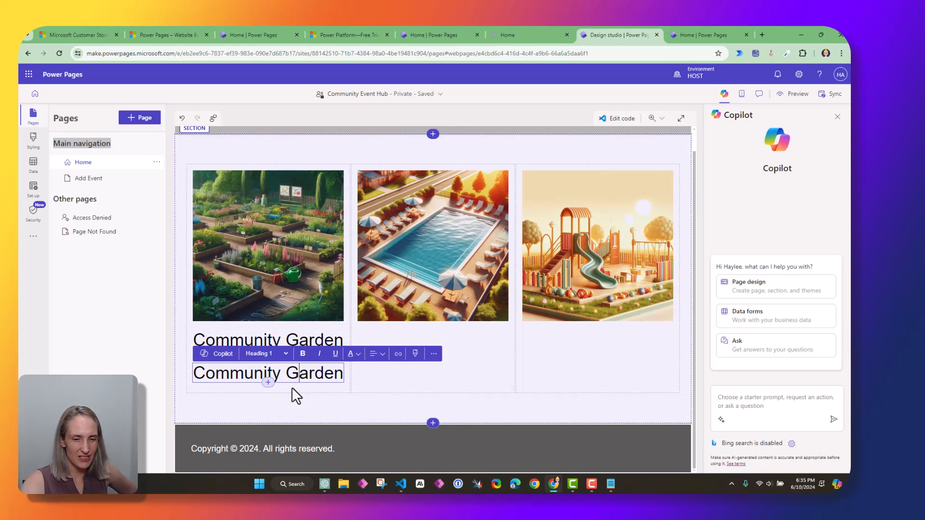
drag(213, 382, 451, 349)
Drop the duplicated heading under the pool image and reselect the left Community Garden heading
click(306, 375)
click(311, 383)
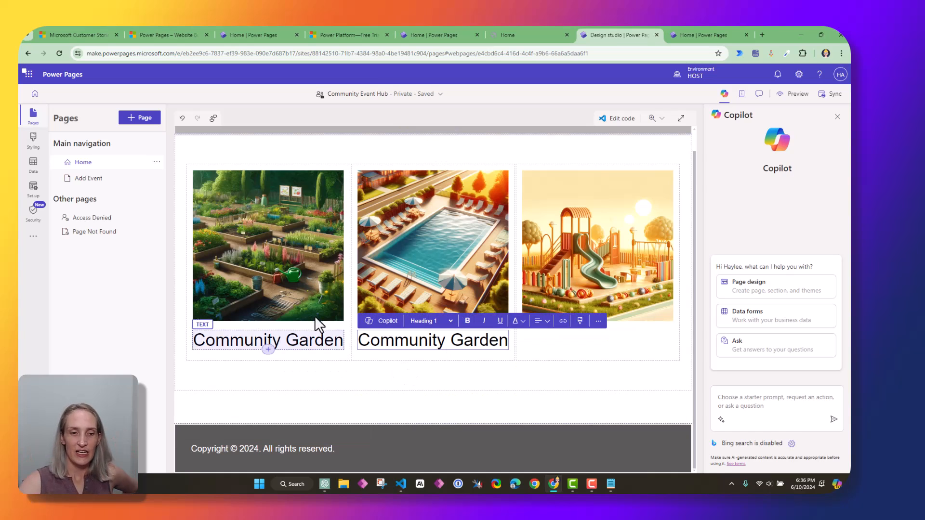
click(296, 340)
double_click(295, 340)
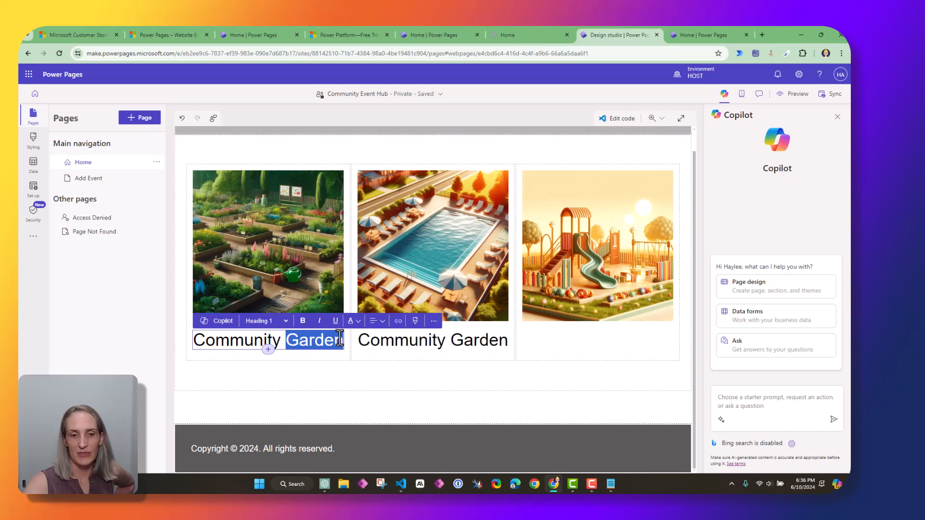
click(324, 340)
click(347, 356)
drag(326, 343, 260, 332)
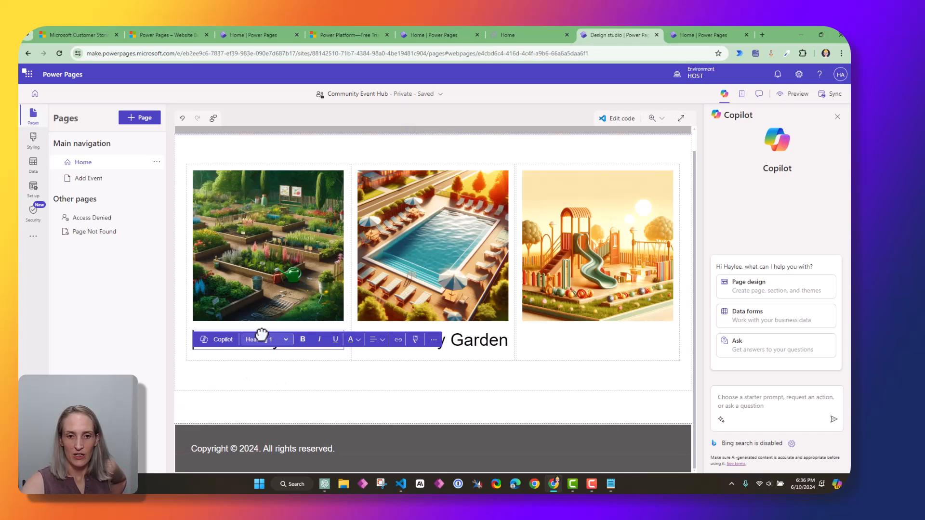
click(323, 356)
Duplicate the Community Garden heading again and move the copy under the playground image
click(325, 340)
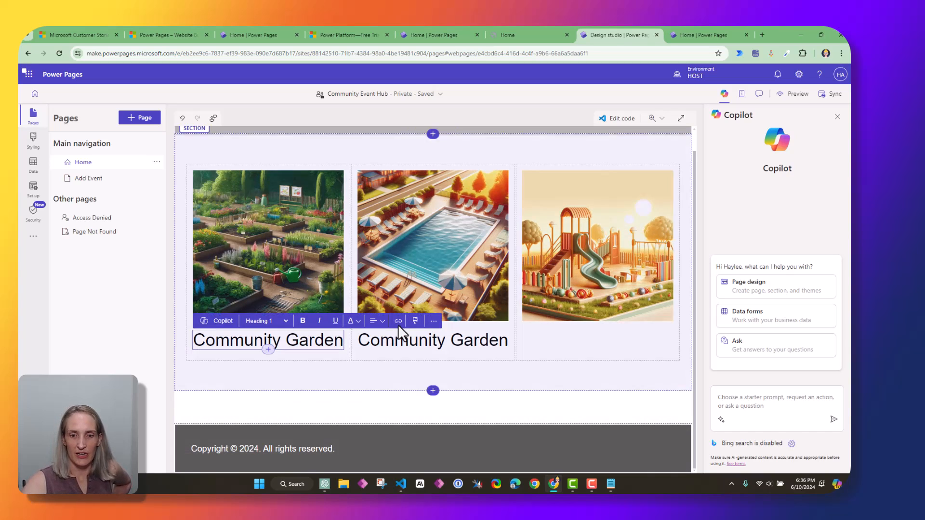
click(433, 320)
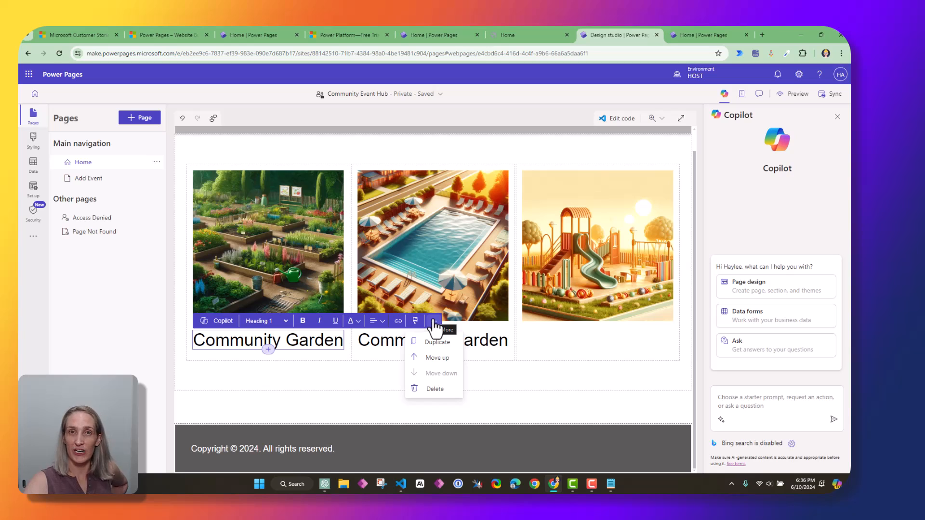
click(437, 342)
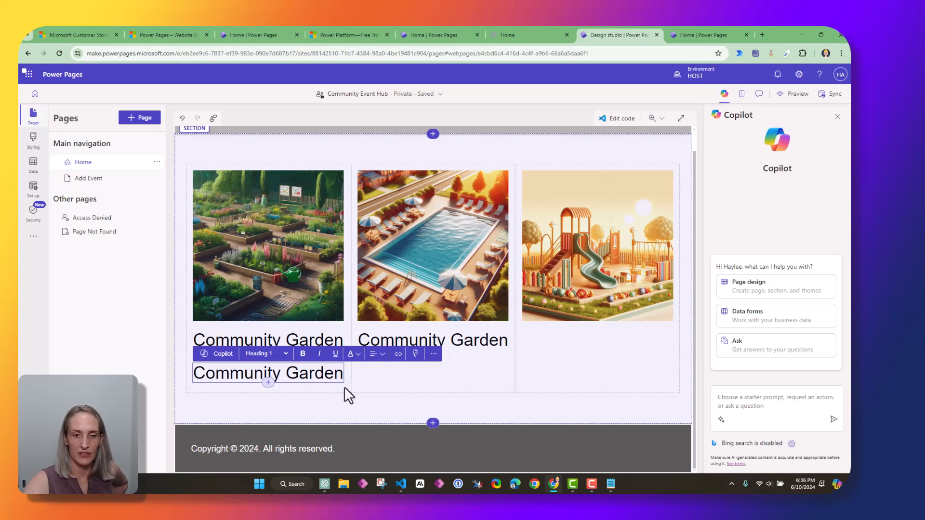
click(337, 385)
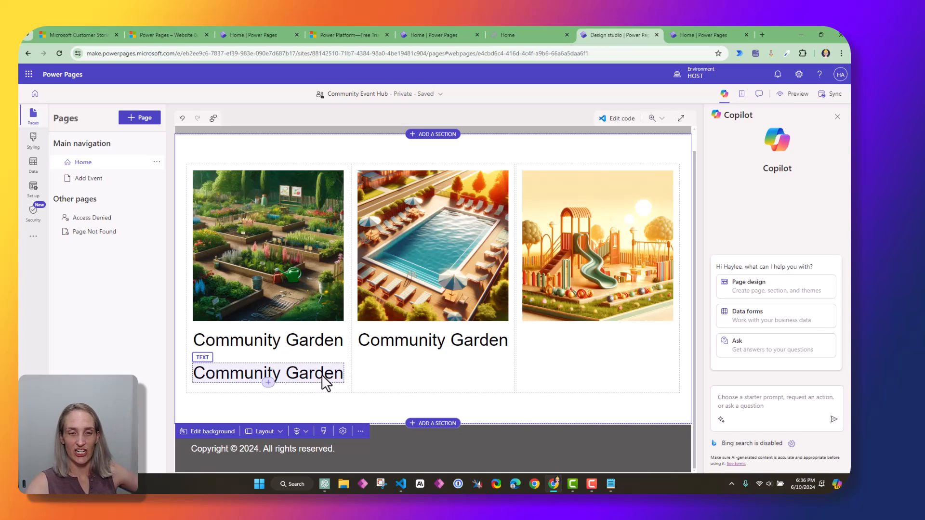
drag(325, 384, 587, 356)
Rename the third heading to Community Parks and the middle one to Community Pool
double_click(631, 344)
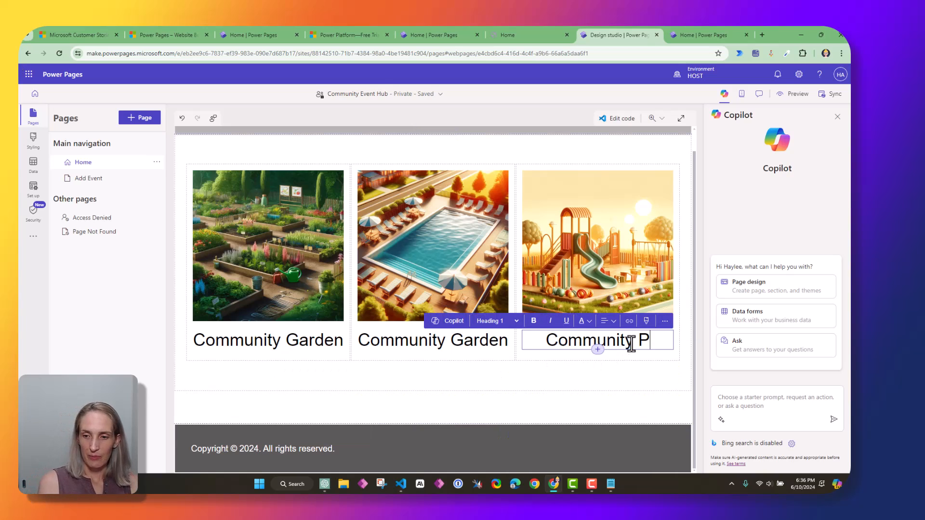
text(Parks)
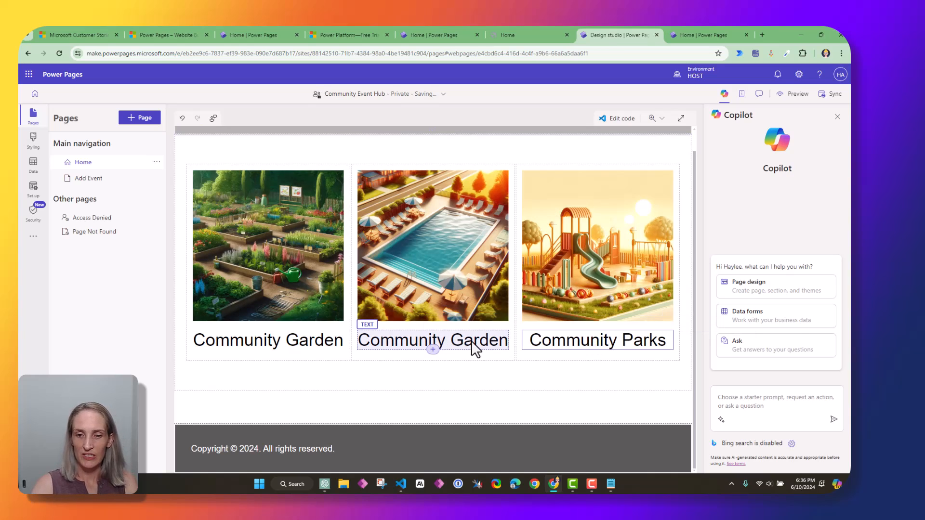
double_click(477, 341)
text(Pool)
click(262, 354)
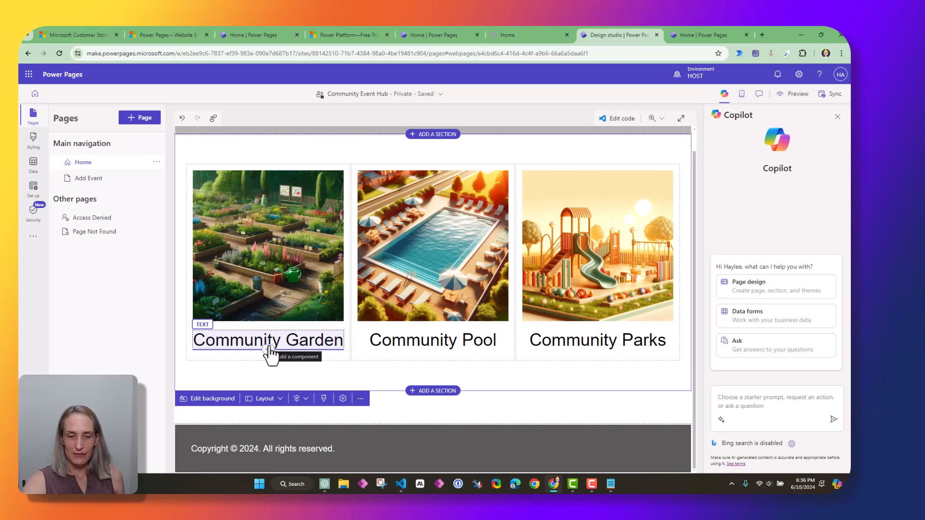
click(269, 353)
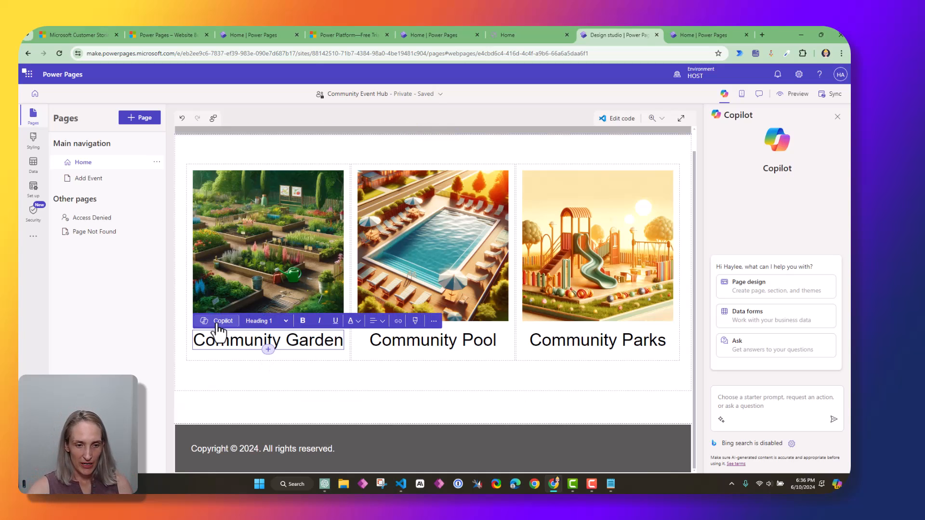
Add a text block under Community Garden reading 'WElcome to our community garden'
click(269, 350)
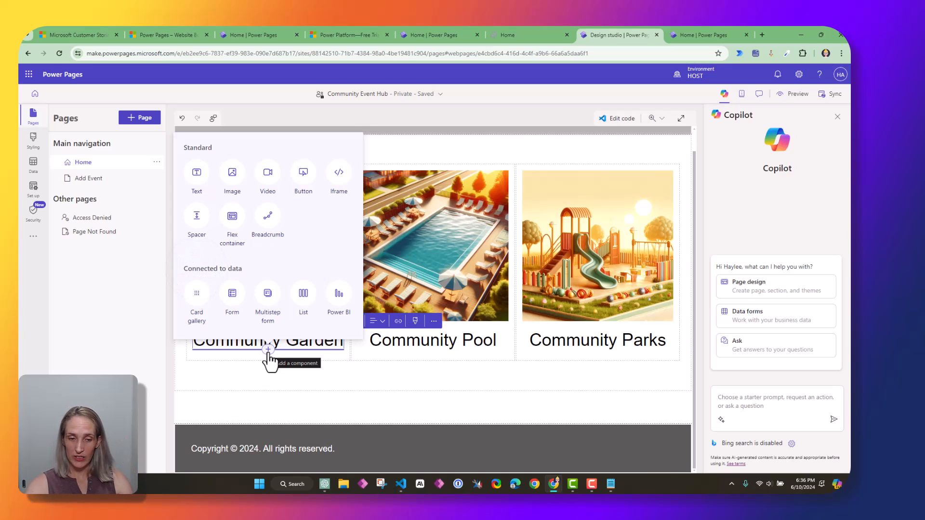
click(196, 185)
drag(193, 361, 231, 363)
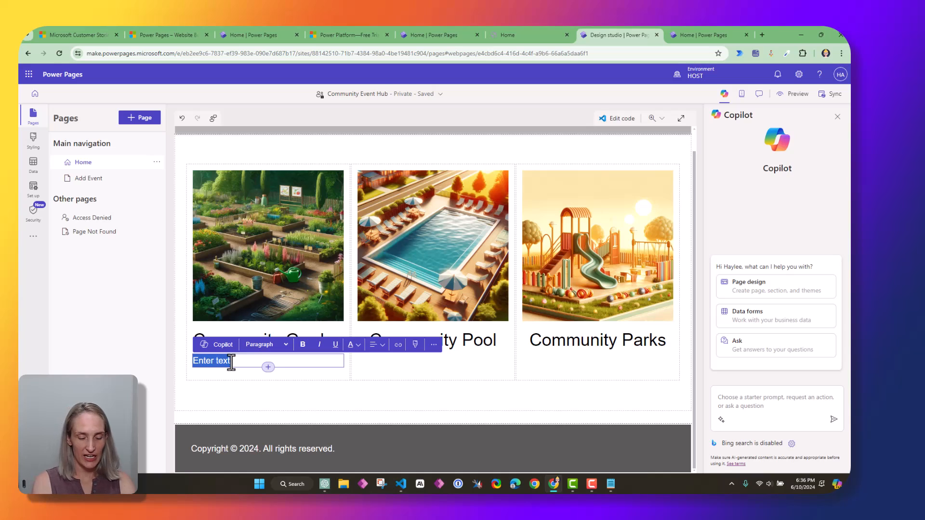
text(WElc)
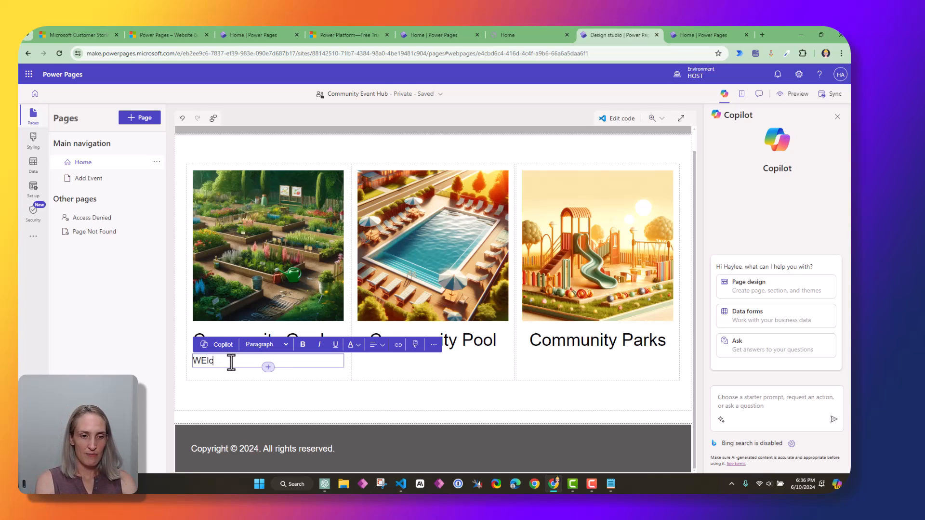
text(ome to our comm)
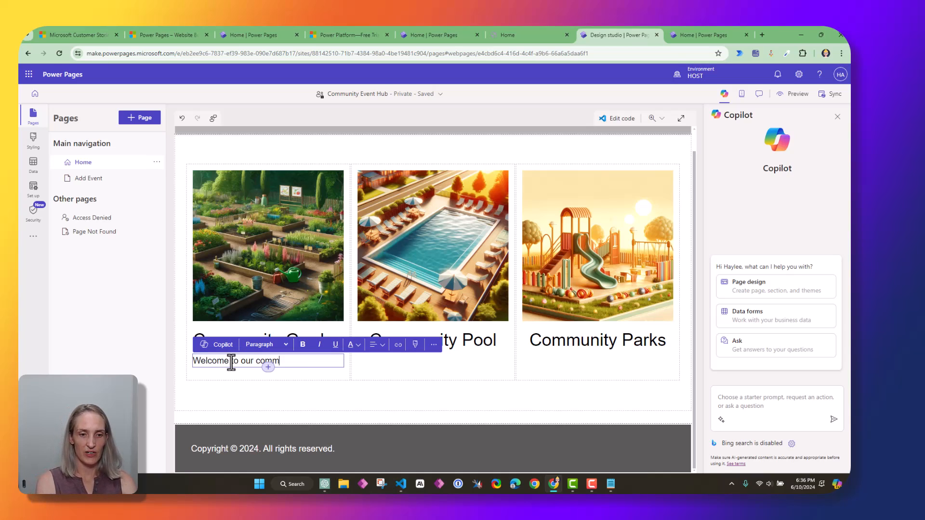
text(unity garden)
key(ctrl+a)
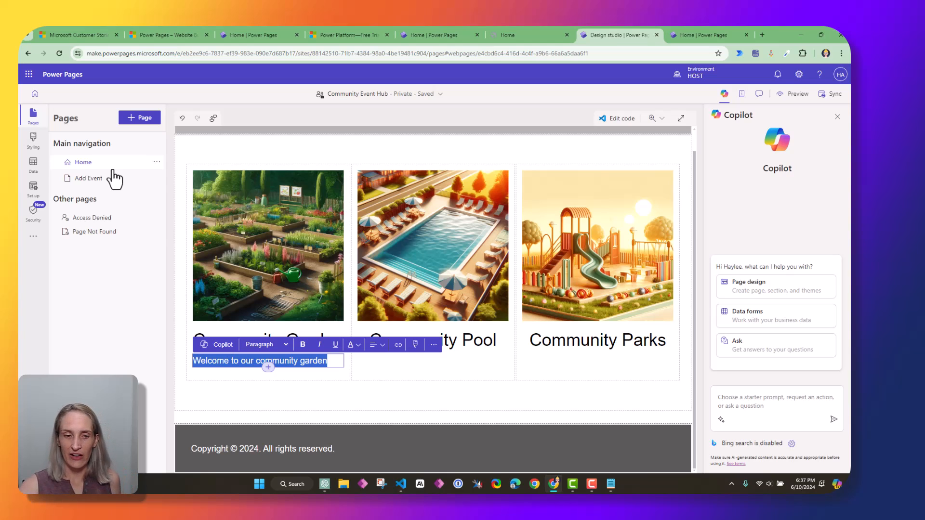
Rewrite the line with Copilot and add the 'Step into our thriving community garden…' suggestion
click(225, 348)
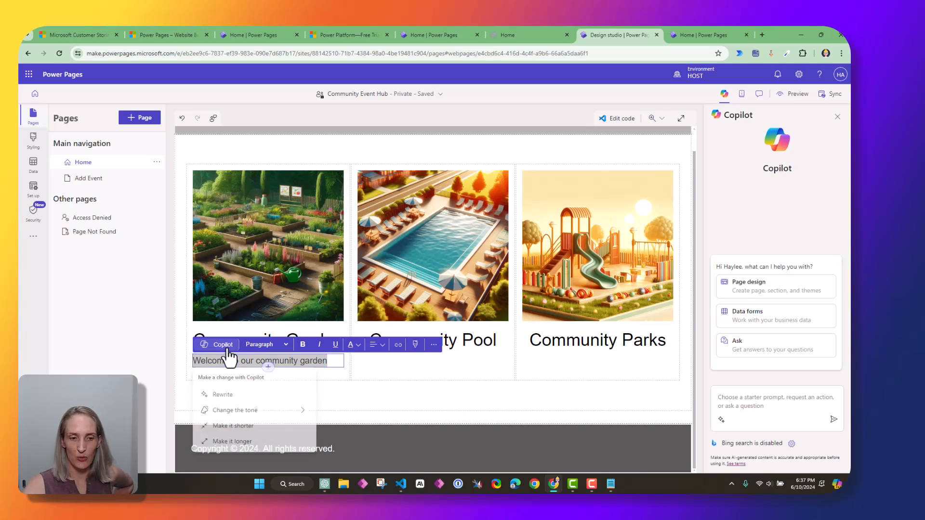
click(235, 399)
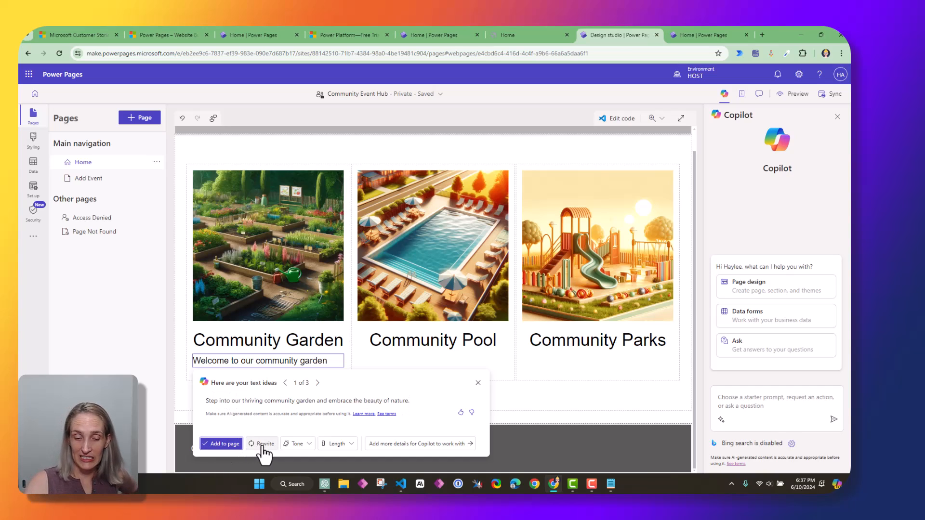
click(303, 444)
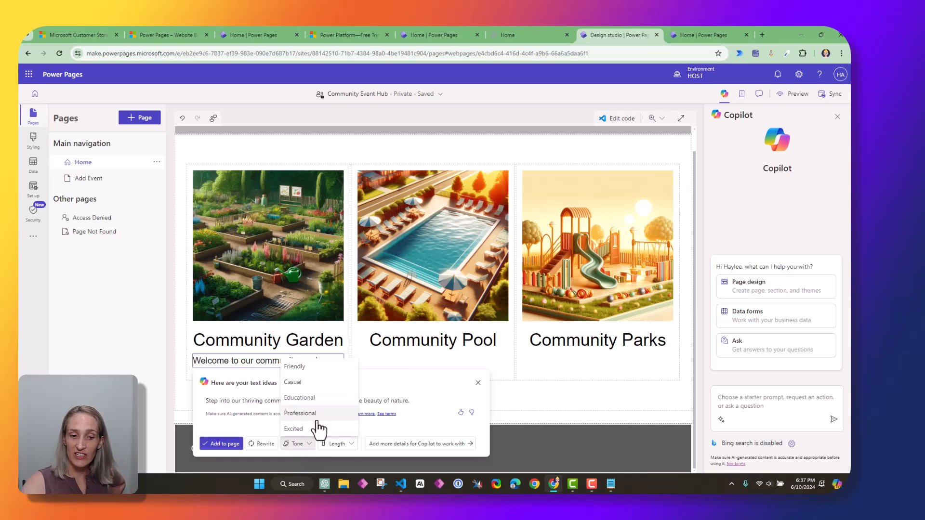
click(338, 444)
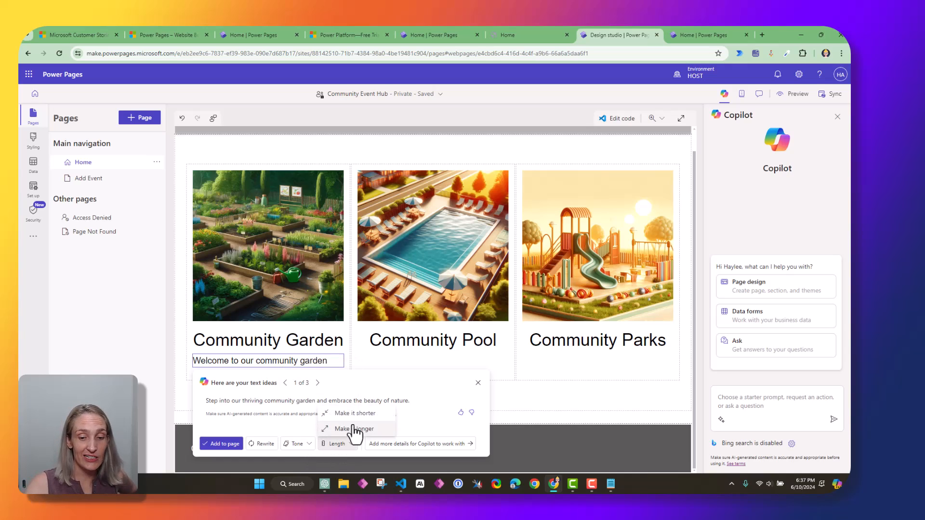
click(414, 425)
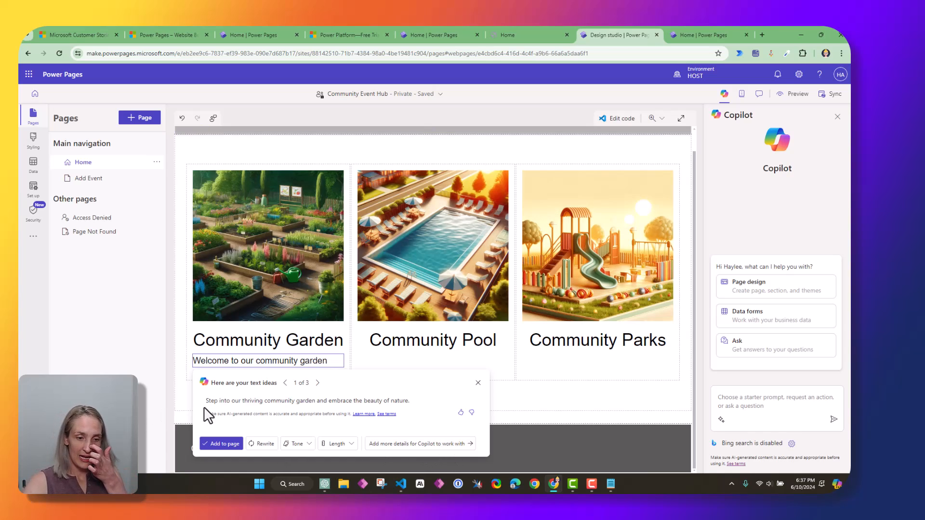
drag(208, 401, 424, 403)
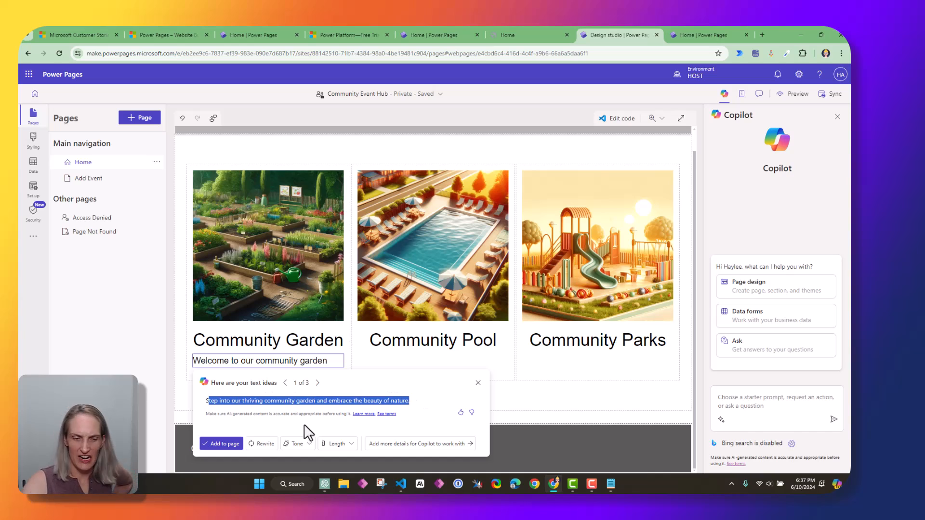
click(224, 447)
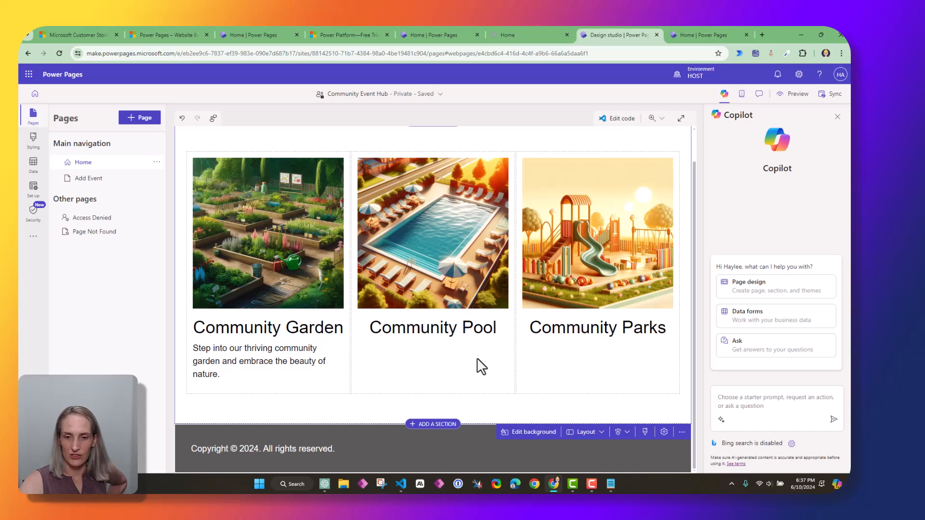
Add a Copilot-rewritten description under Community Pool from 'Welcome to our community pool'
click(407, 329)
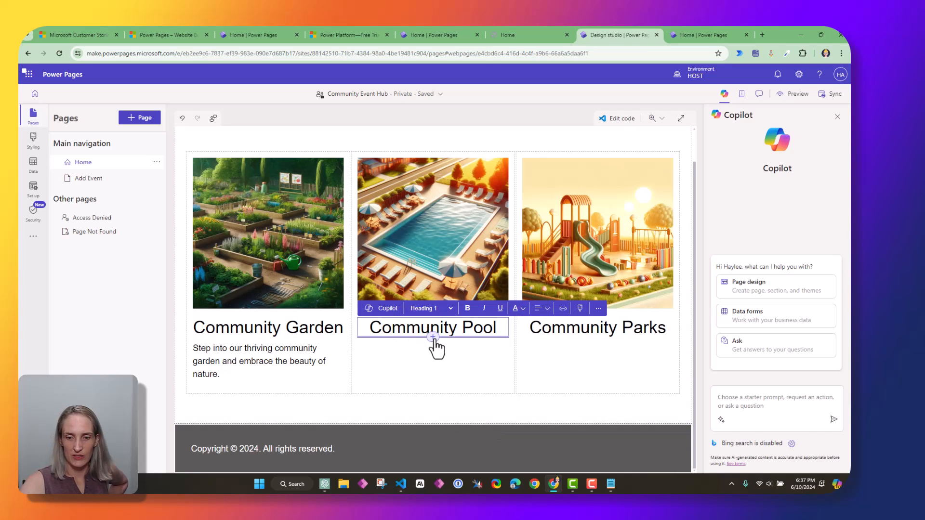
click(432, 337)
click(361, 158)
text(Welc)
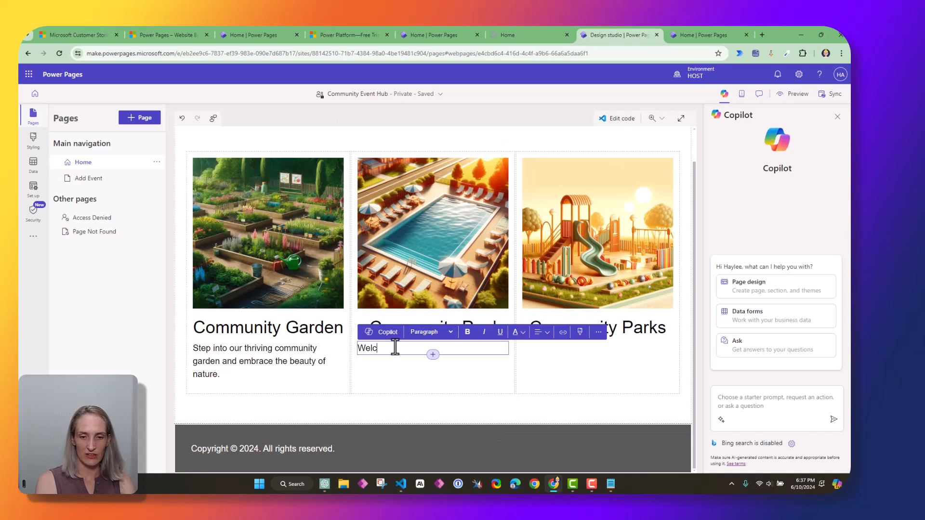
text(ome to )
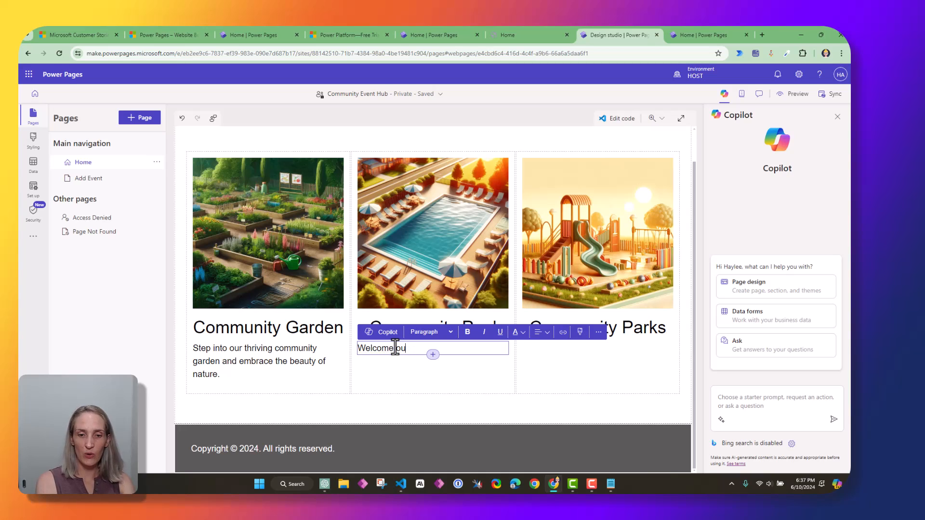
text(our community pool)
click(387, 331)
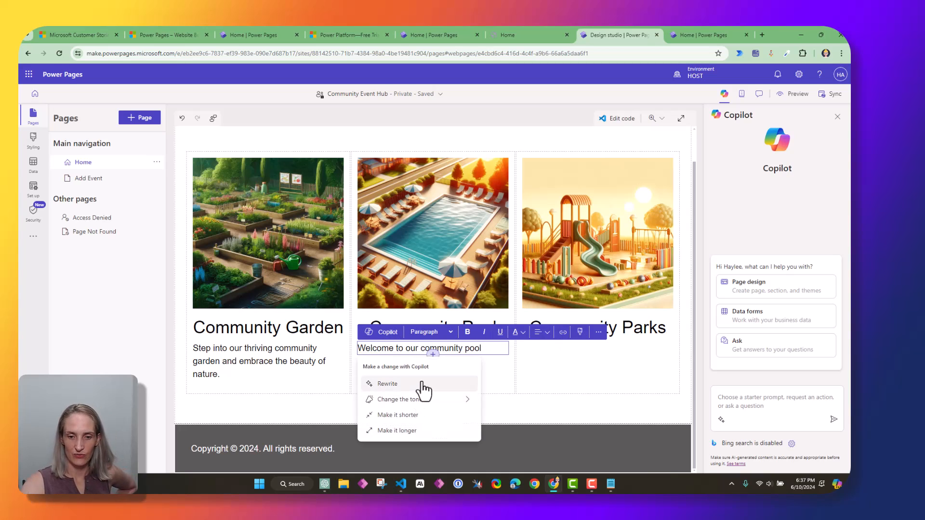
click(427, 385)
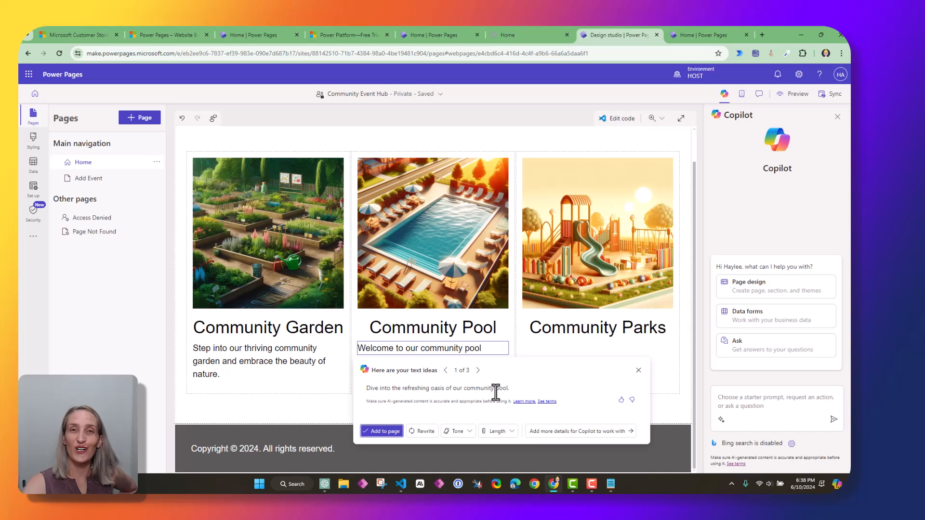
click(384, 431)
Add a Copilot-written description under Community Parks
click(598, 336)
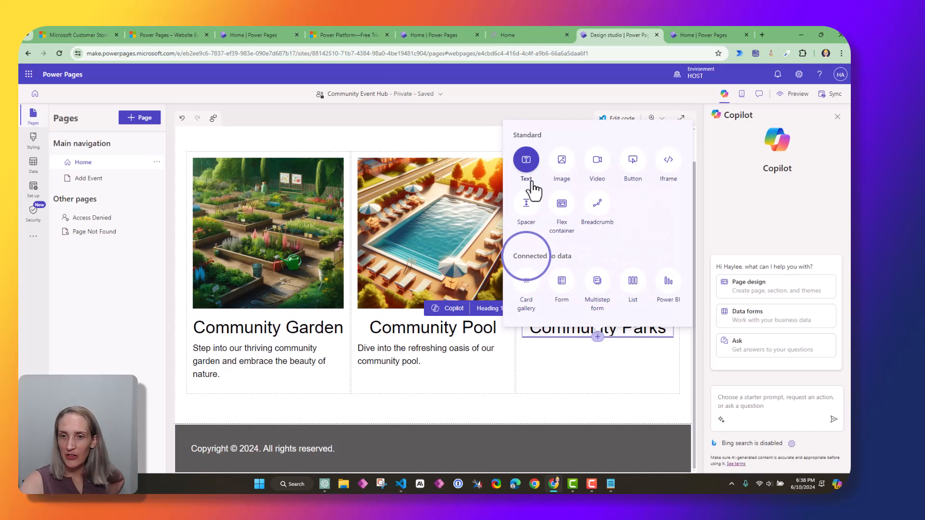
click(526, 162)
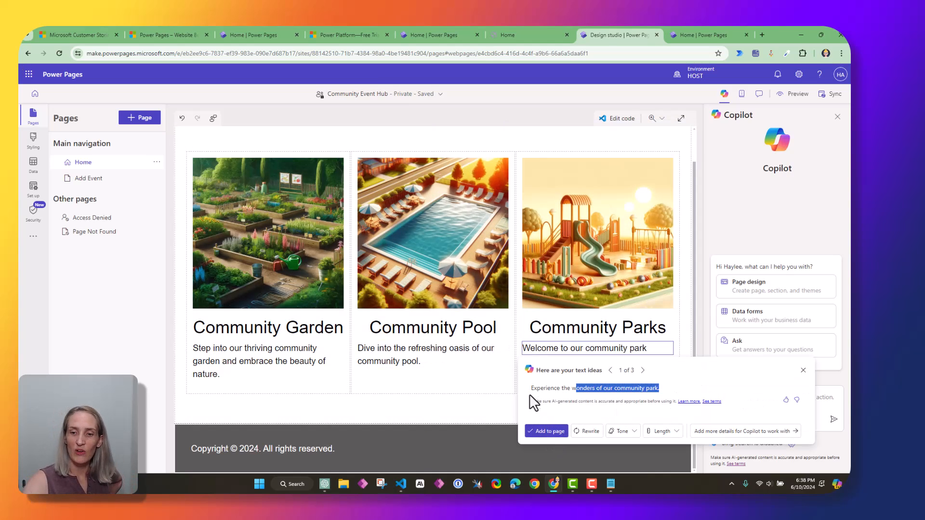
drag(531, 396, 645, 394)
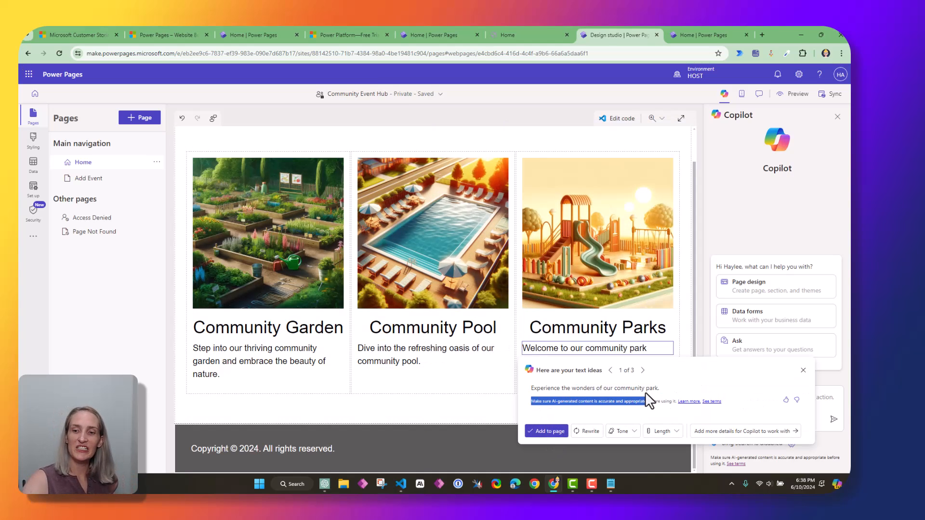
click(538, 436)
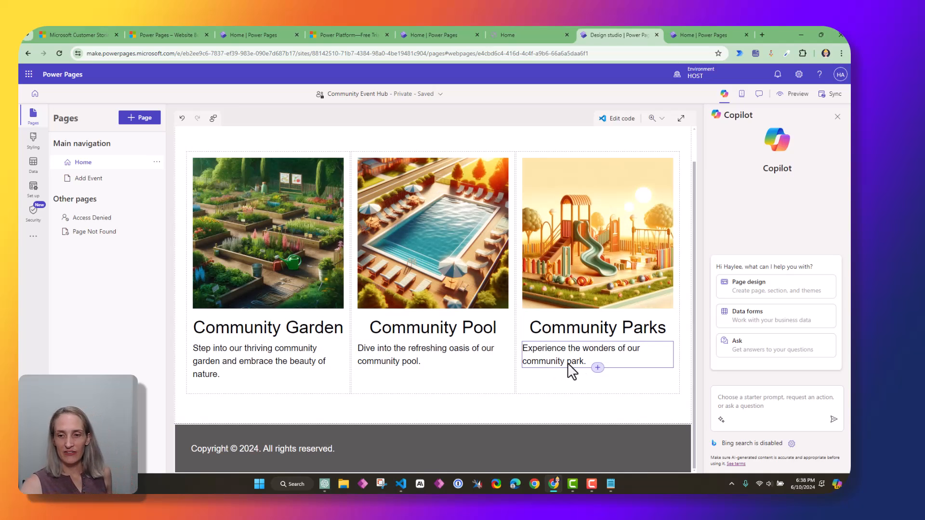
scroll(368, 394, up, 1)
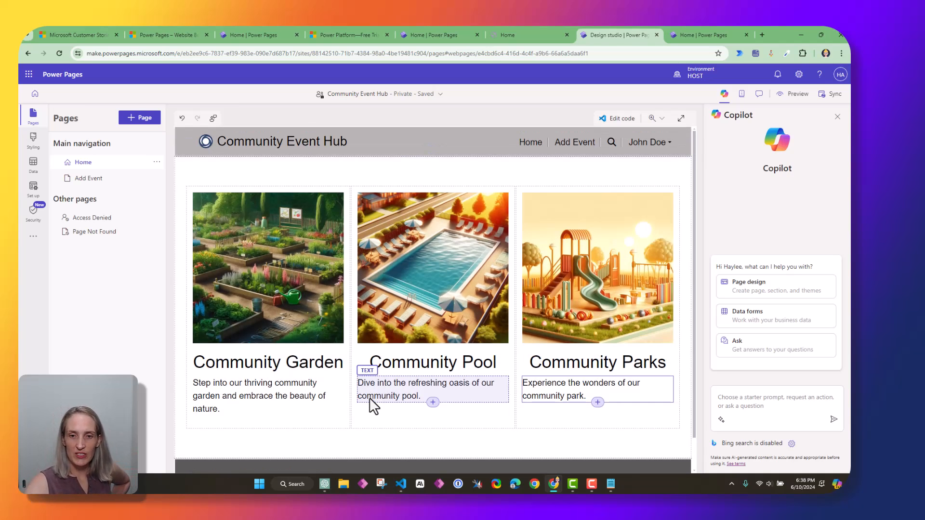
scroll(369, 400, down, 1)
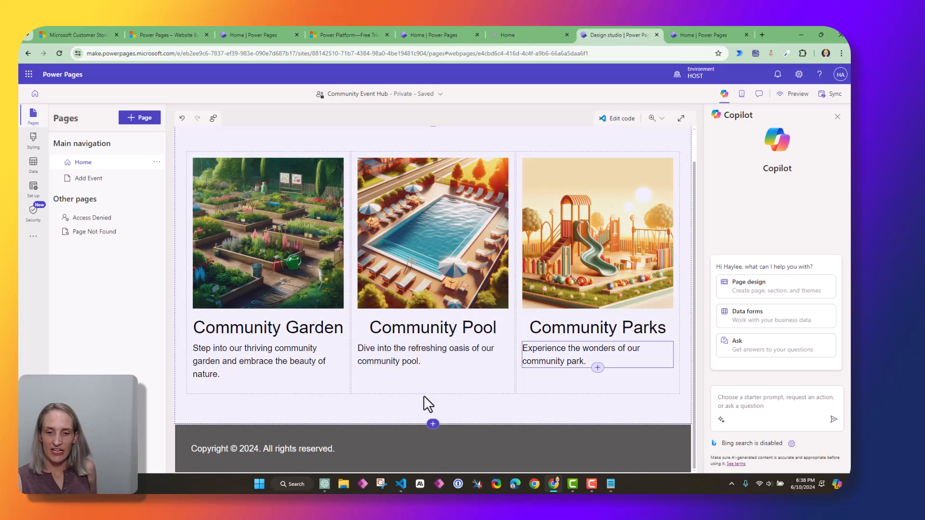
mouse_move(437, 424)
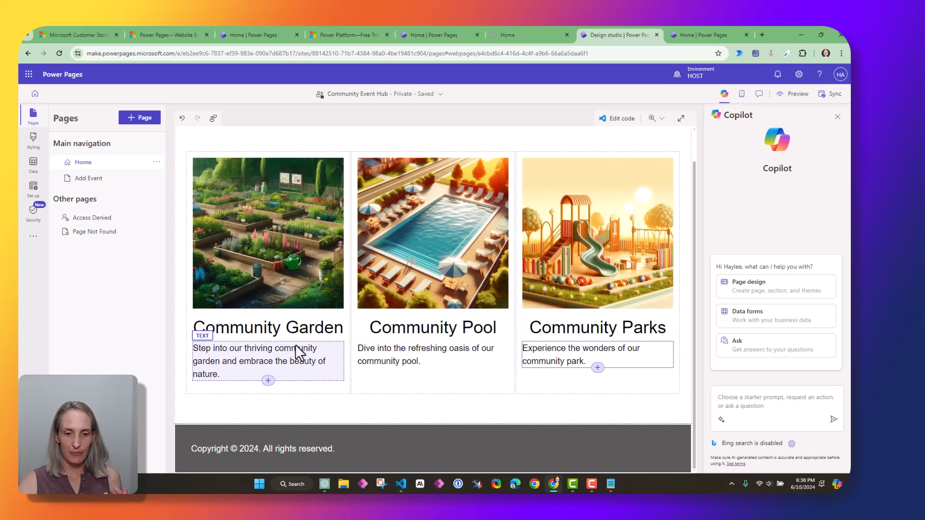
scroll(318, 342, up, 1)
scroll(335, 361, down, 1)
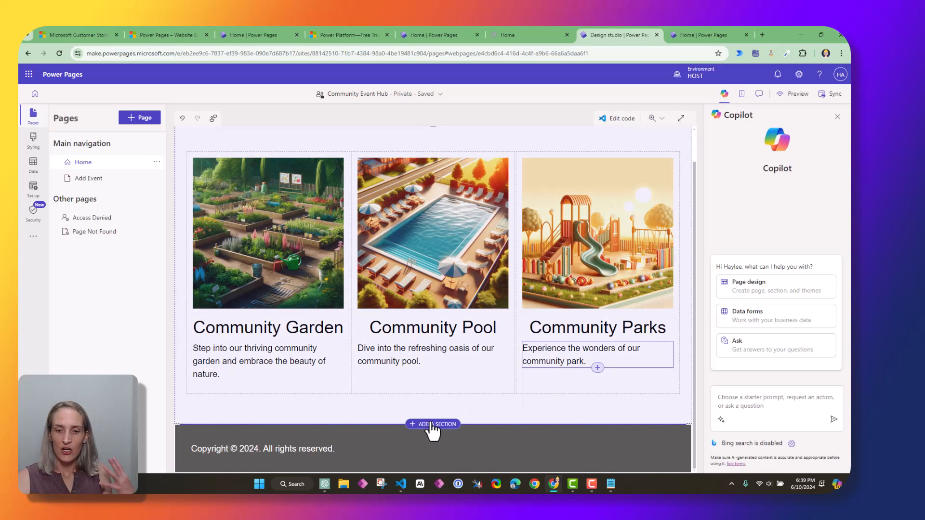
Add a two-column section with an 'Add Event' button linked to the Add Event page
click(435, 427)
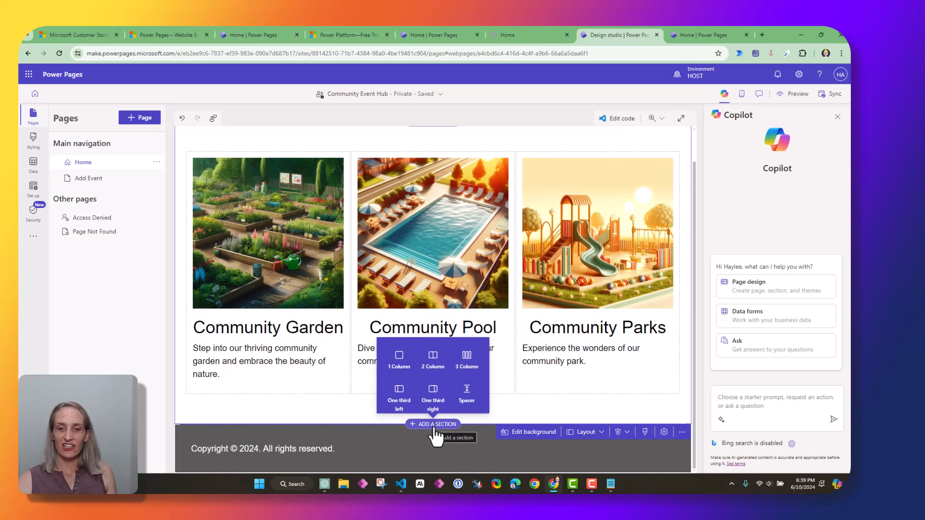
click(432, 369)
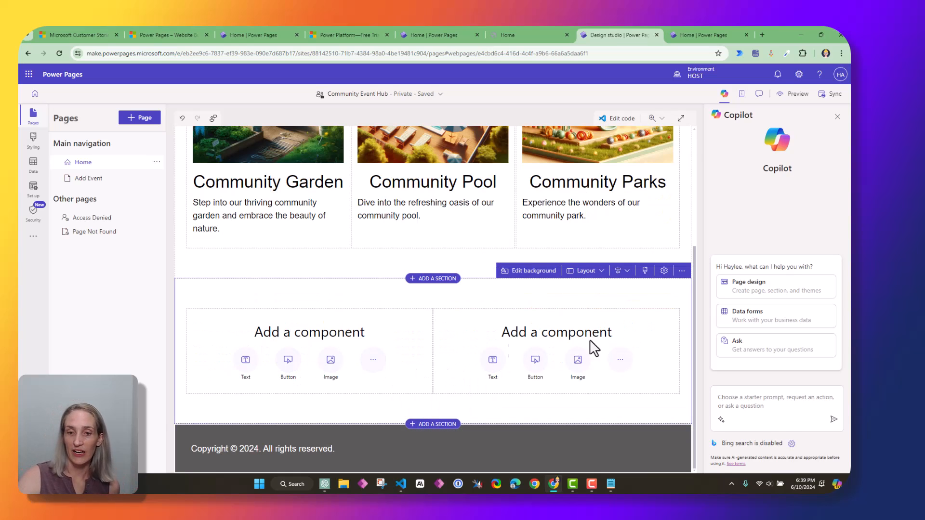
click(289, 370)
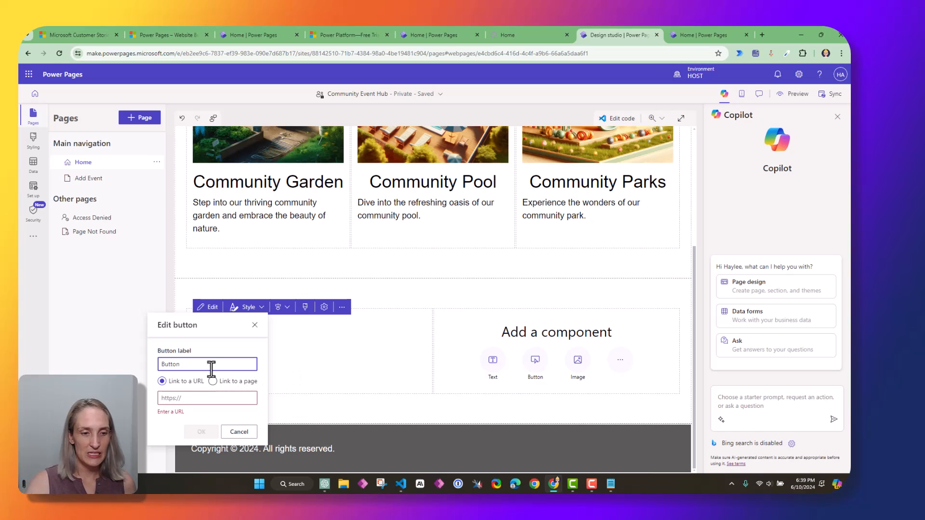
key(ctrl+a)
text(Add Event)
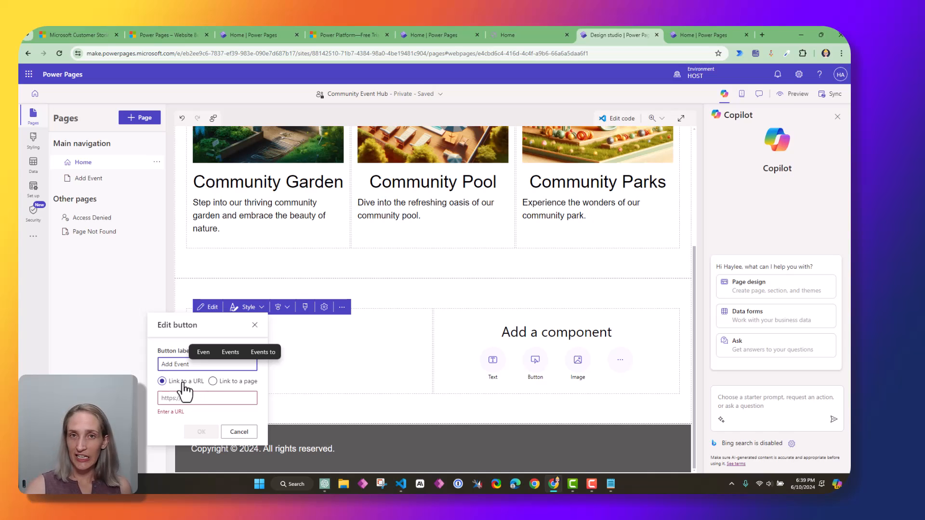
click(213, 382)
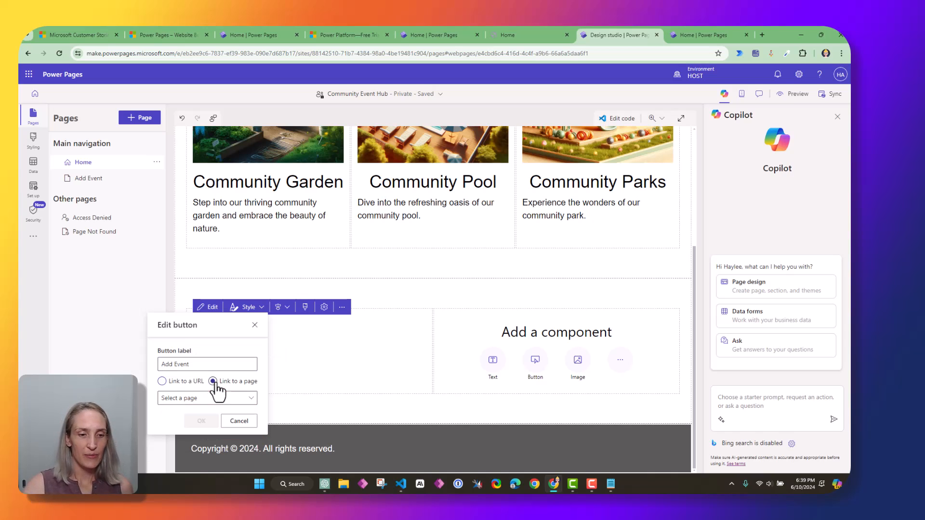
click(255, 405)
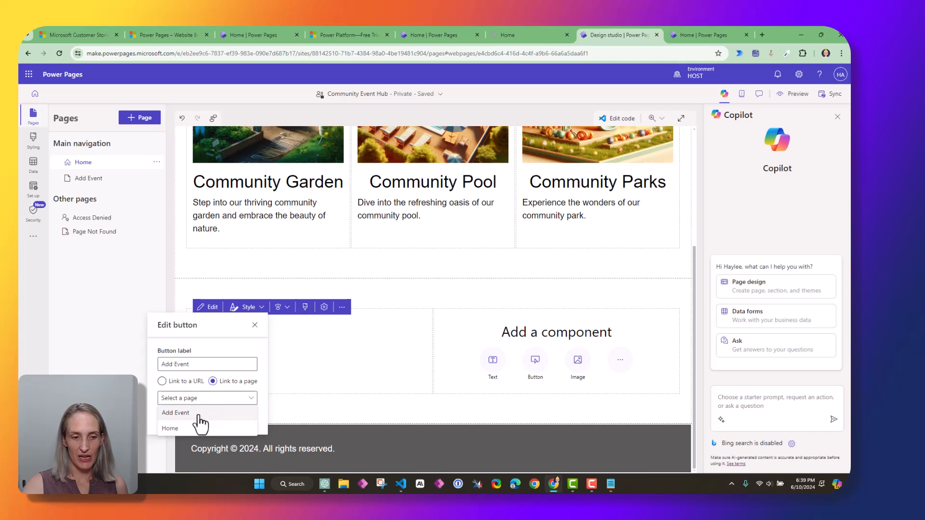
click(169, 415)
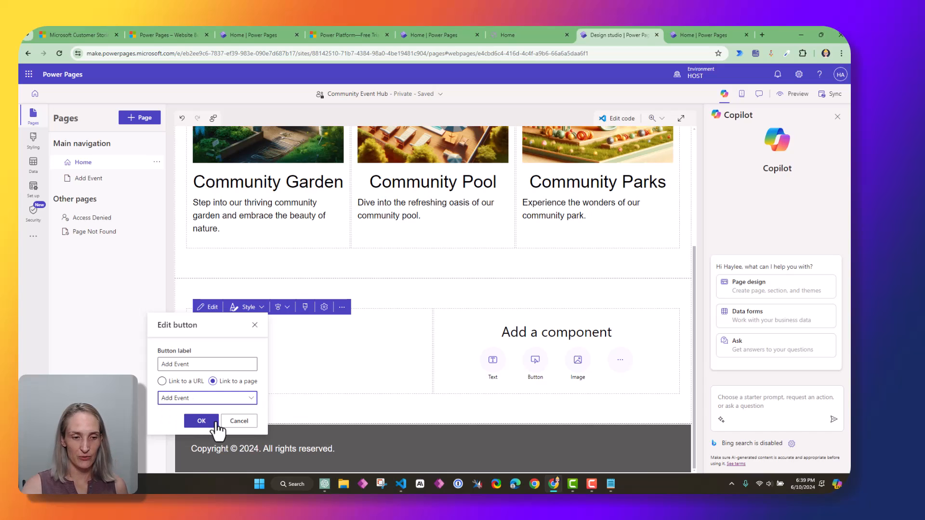
click(202, 421)
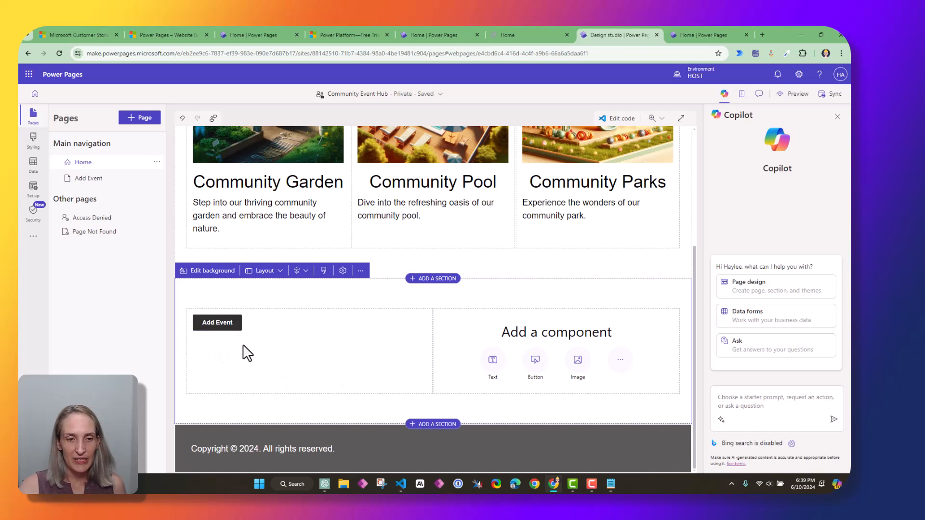
Centre the Add Event button in its column and open its Button design settings
click(233, 333)
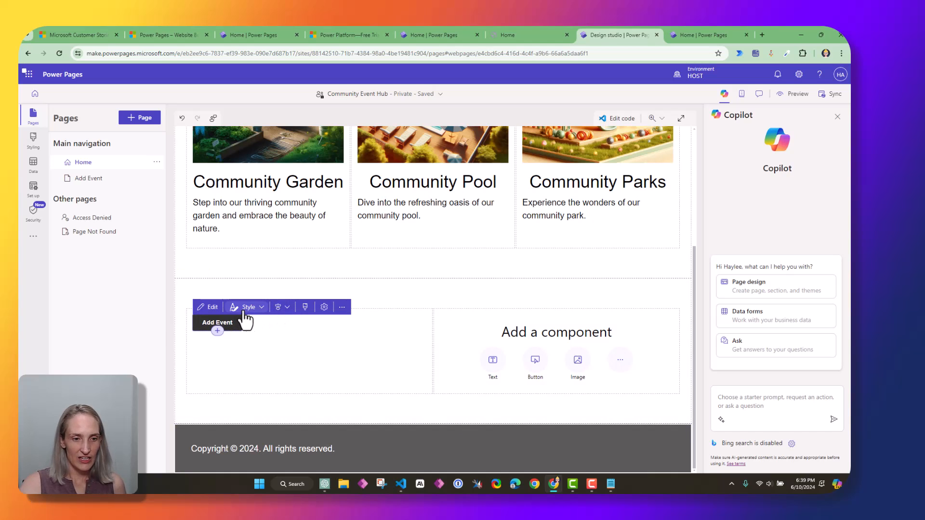
click(213, 308)
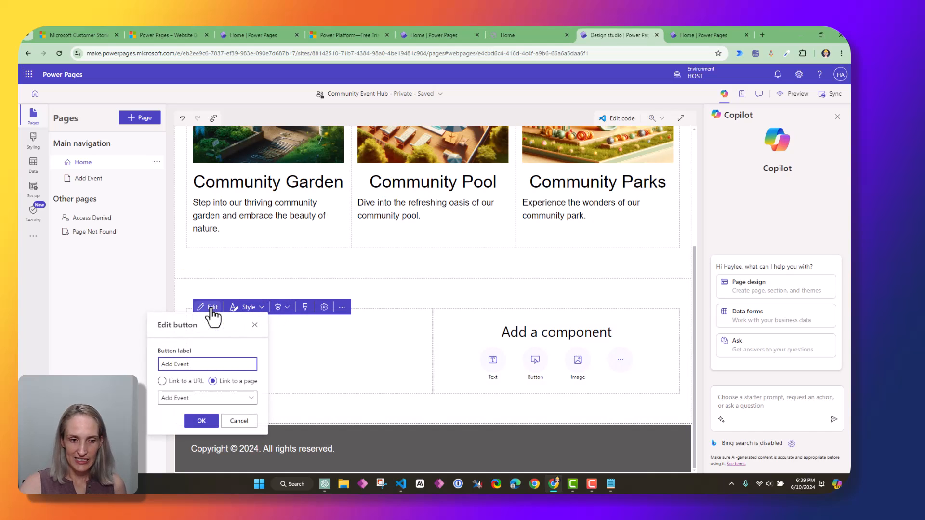
click(239, 419)
click(305, 308)
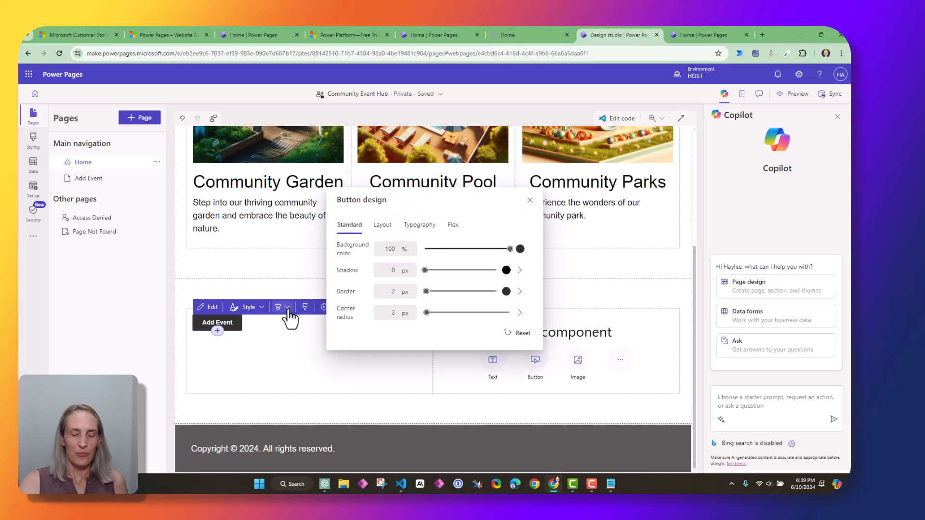
click(530, 200)
click(283, 309)
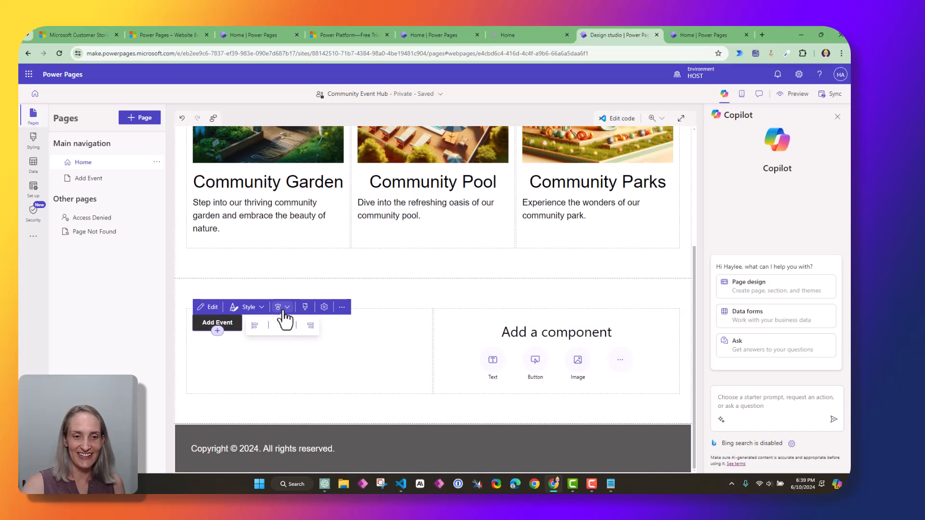
click(283, 327)
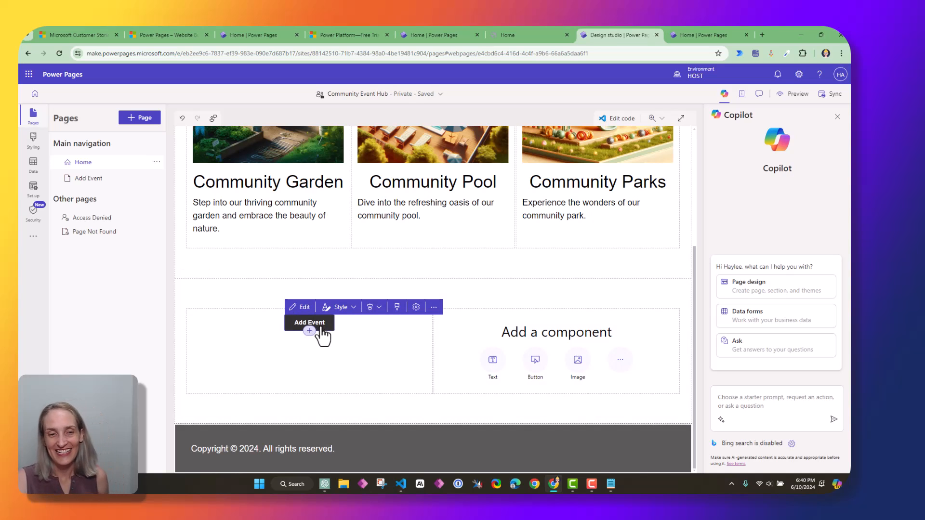
click(304, 308)
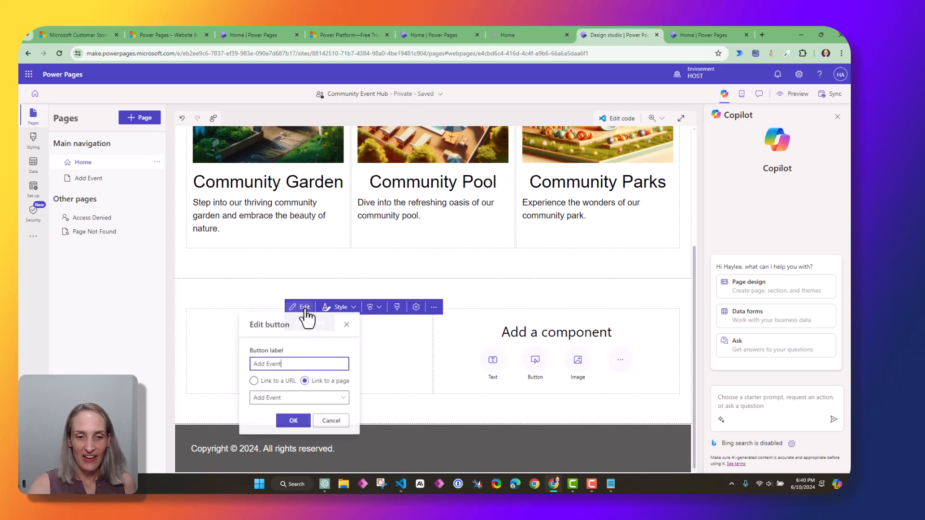
click(341, 308)
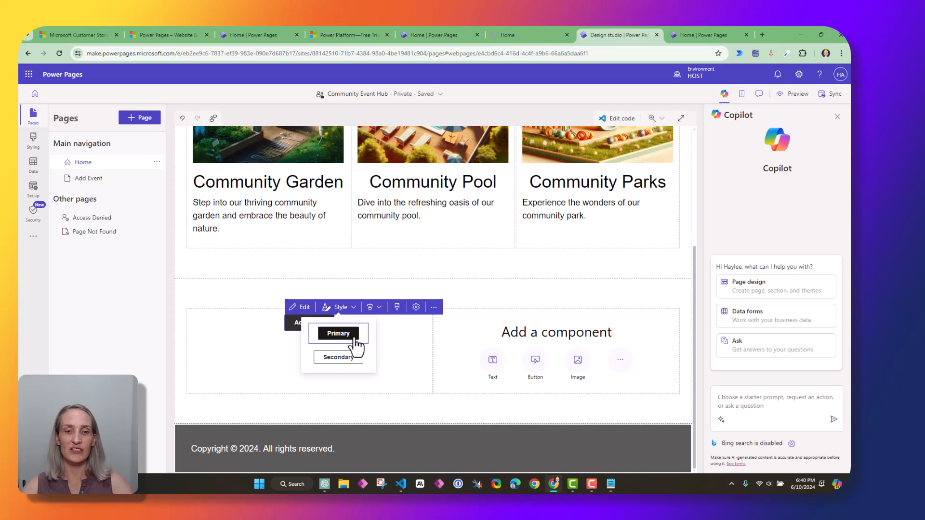
click(397, 307)
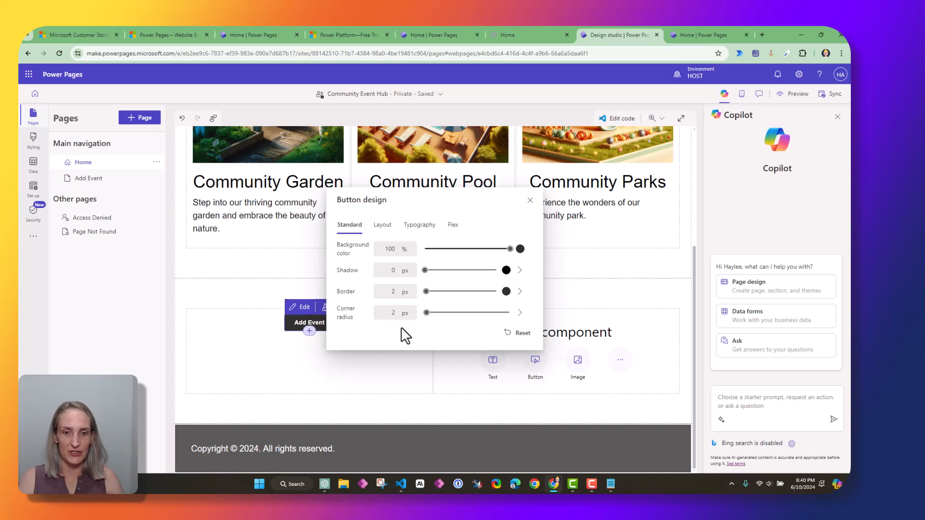
Set the Standard design sliders to a 10 px shadow, 6 px border and 7 px corner radius
click(387, 233)
click(357, 232)
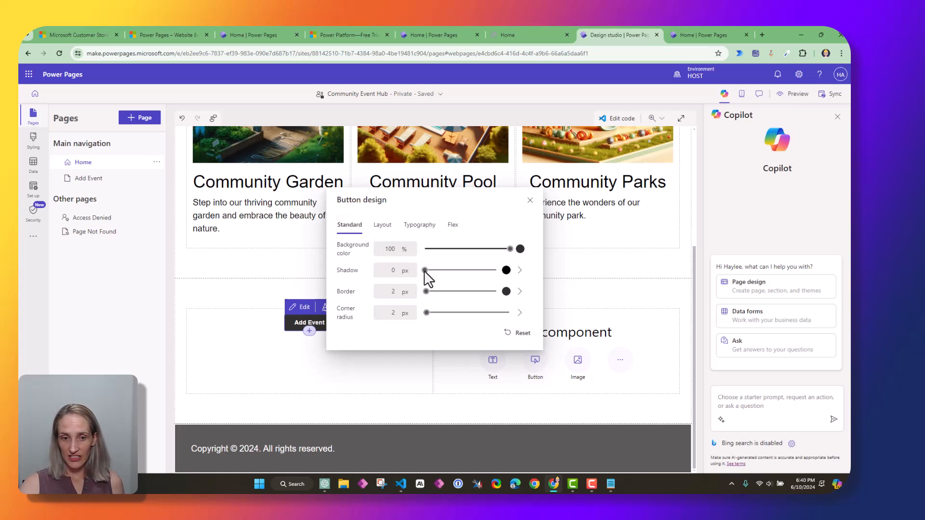
drag(426, 271, 428, 291)
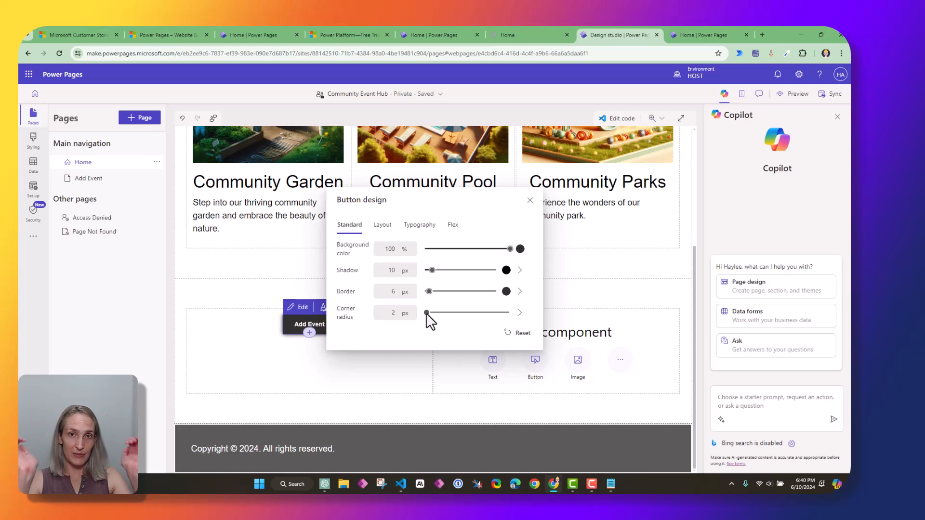
drag(426, 314, 429, 313)
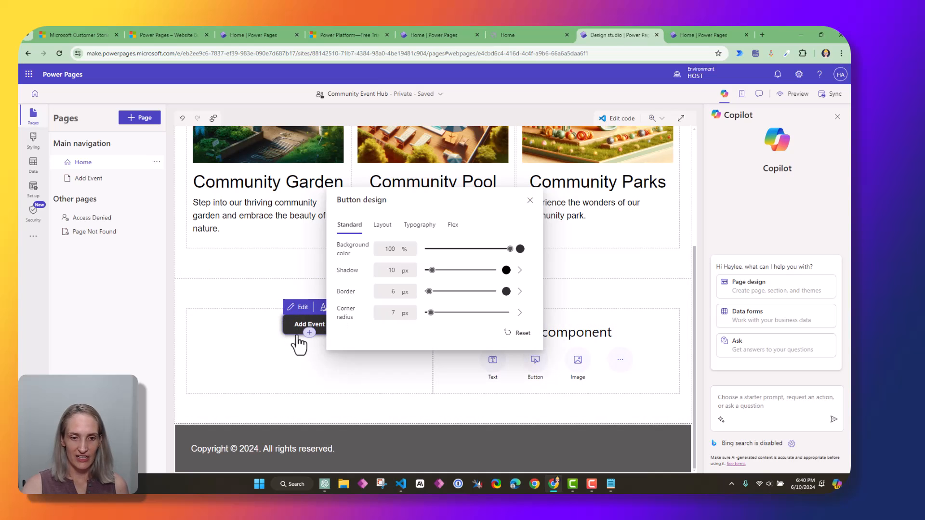
click(391, 230)
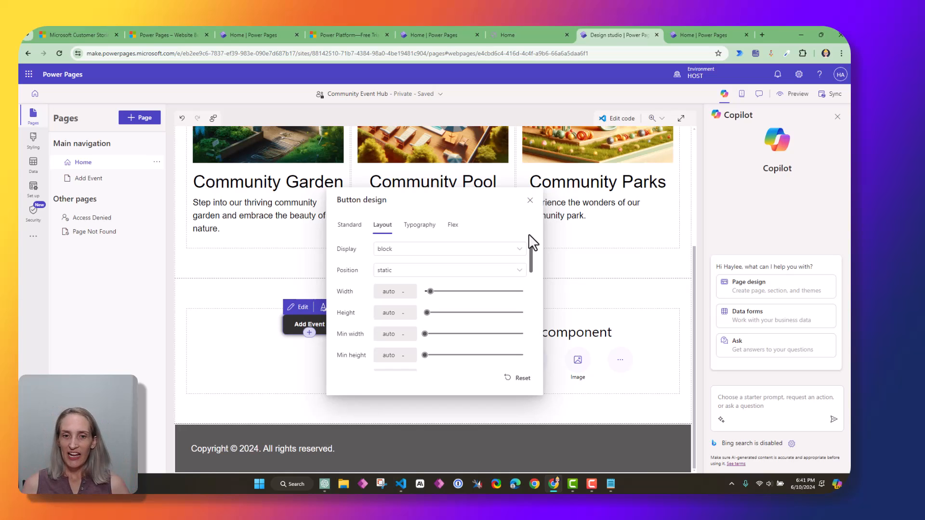
Try inline and inline-block display for the Add Event button, then return it to block
click(520, 249)
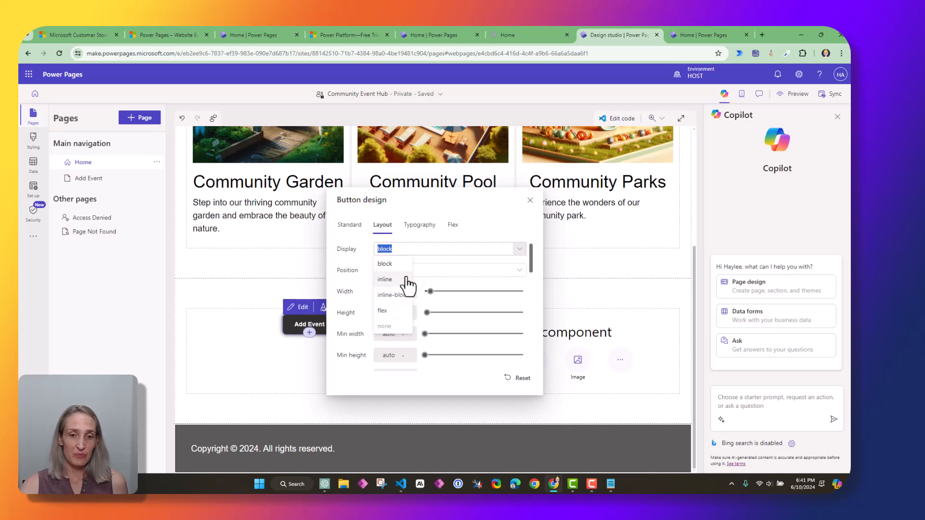
click(409, 275)
click(519, 249)
click(393, 293)
click(519, 249)
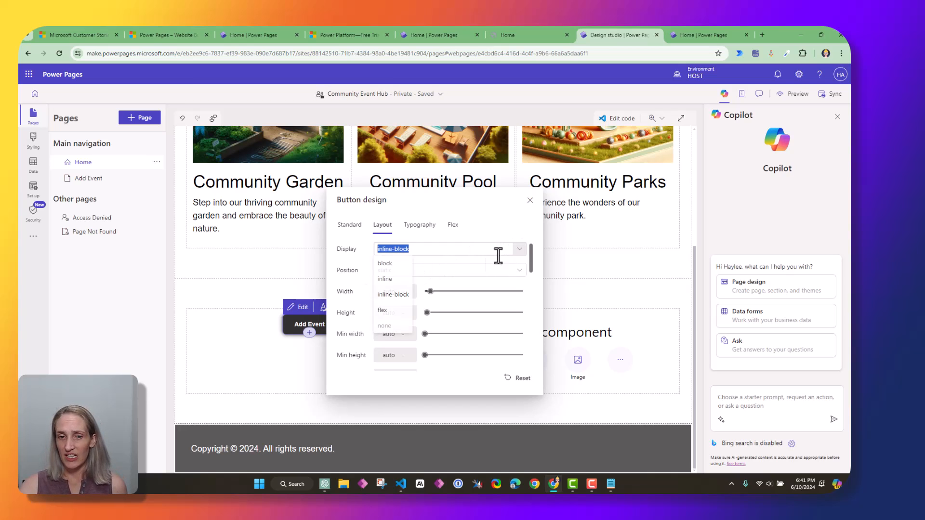
click(403, 263)
Try absolute positioning, restore static, and open a new browser tab
click(520, 269)
click(385, 319)
click(517, 271)
click(403, 281)
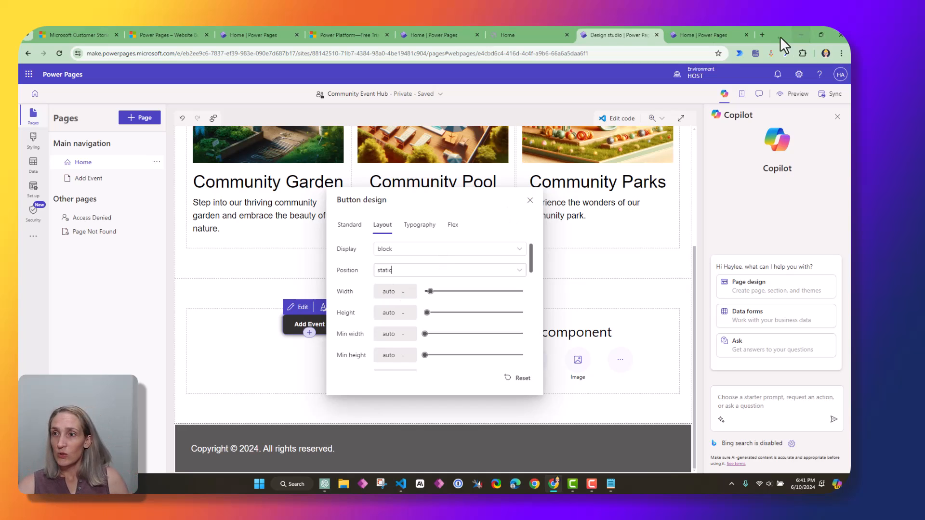
click(761, 35)
Look up the CSS display property reference on W3Schools
text(w3 css)
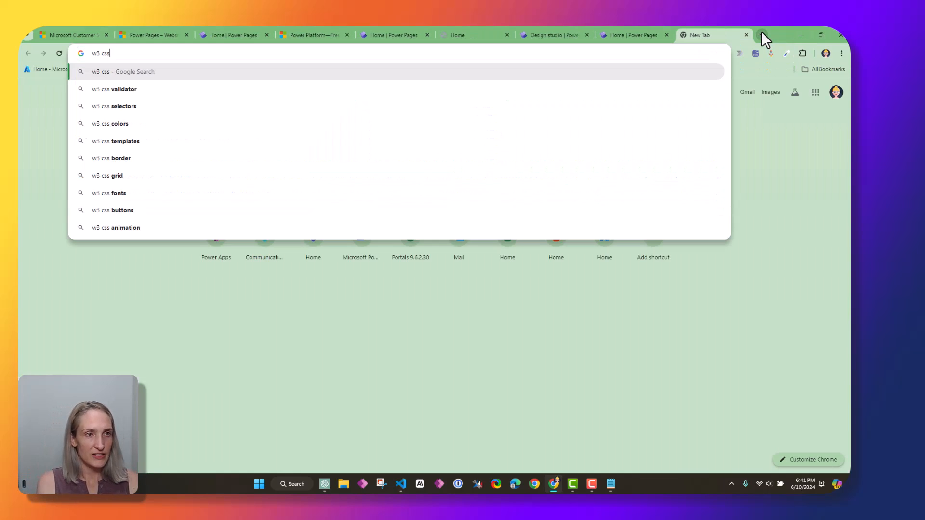
key(Return)
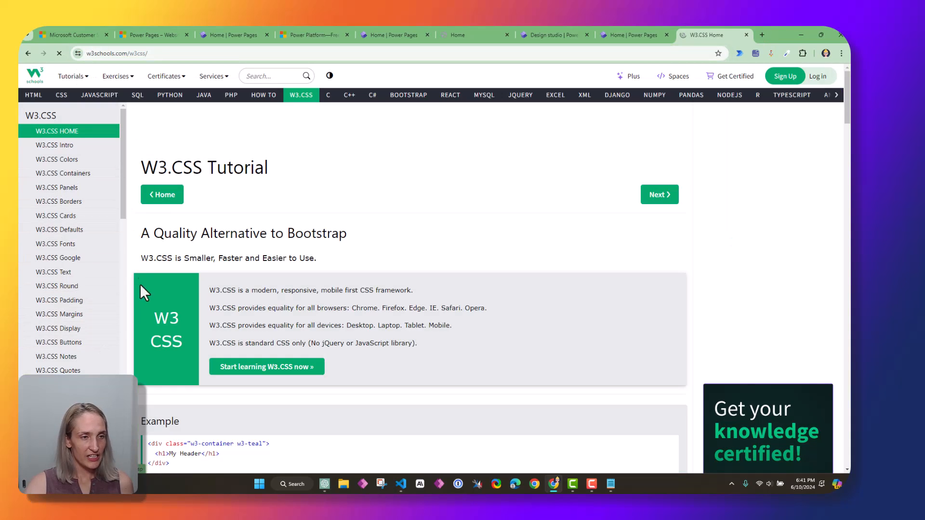
click(81, 147)
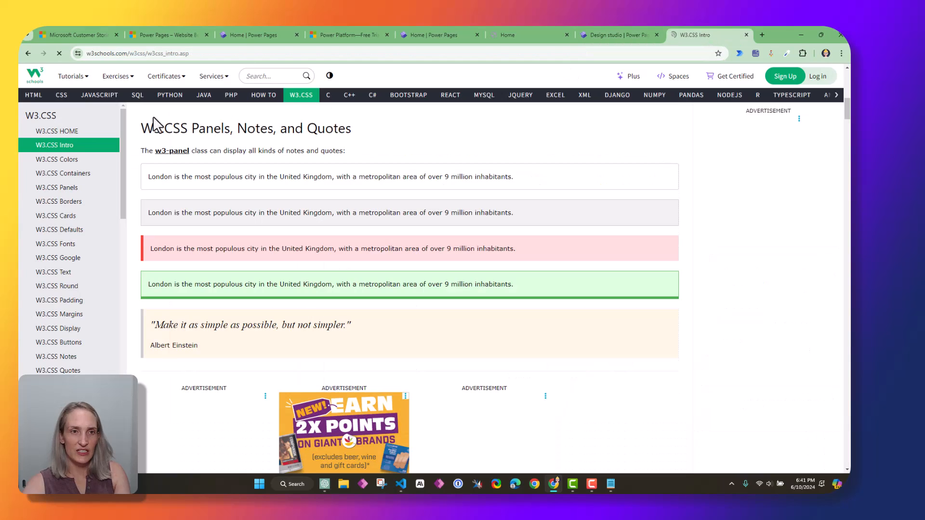
click(246, 75)
text(css display)
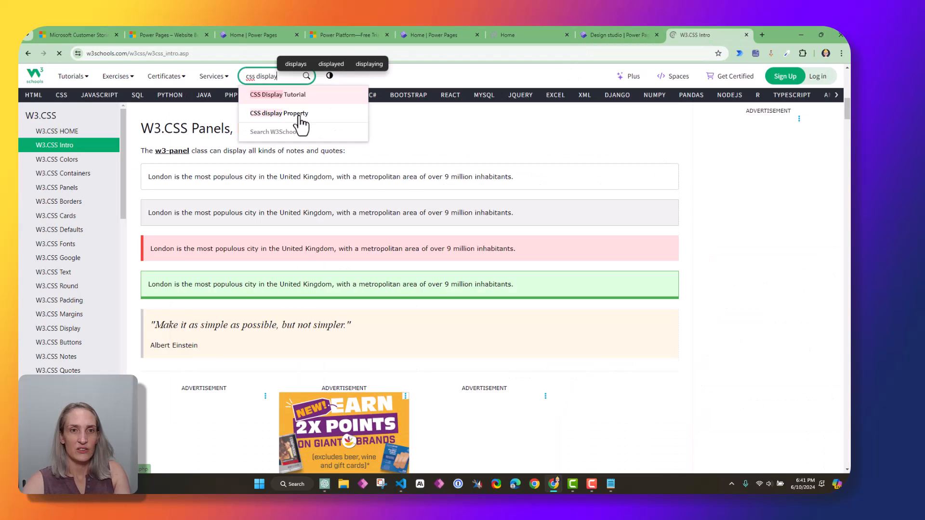
click(302, 120)
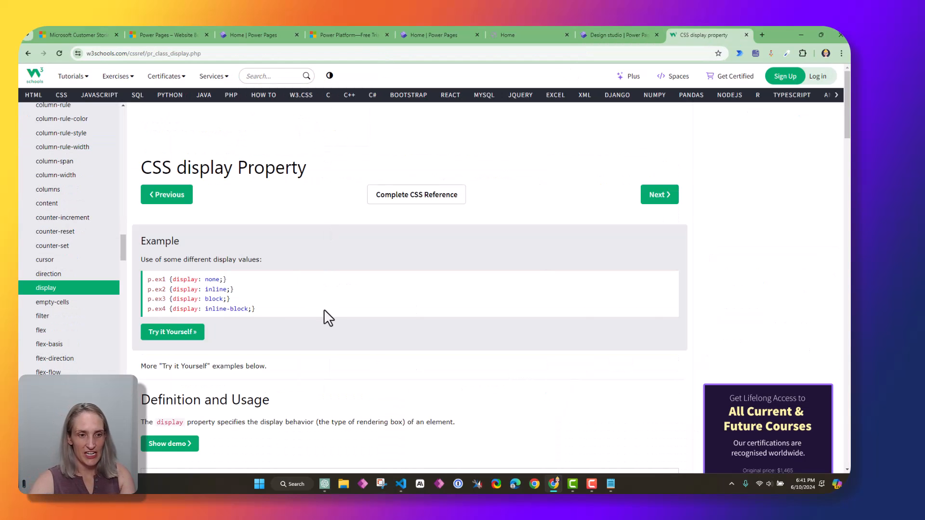
Review the display property values such as inline, then close the W3Schools tab
scroll(266, 302, down, 2)
scroll(266, 301, down, 10)
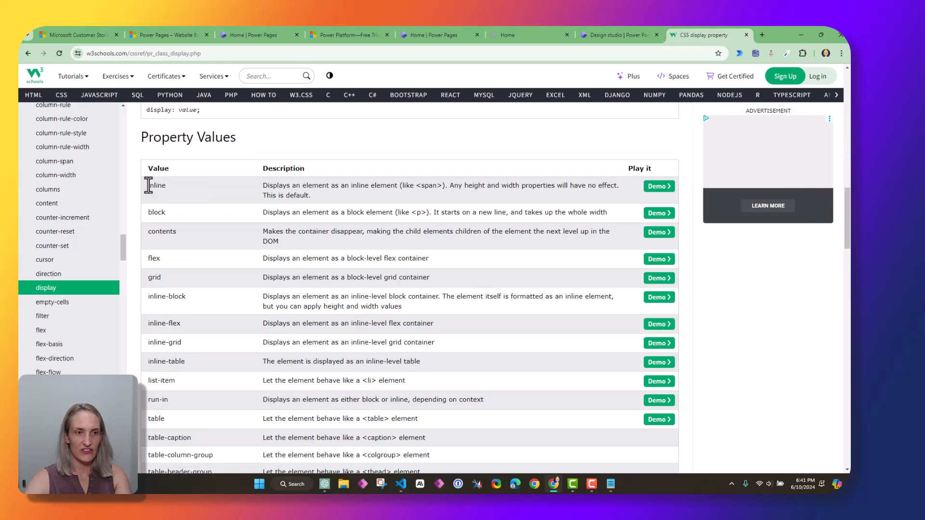
drag(147, 185, 170, 212)
click(150, 201)
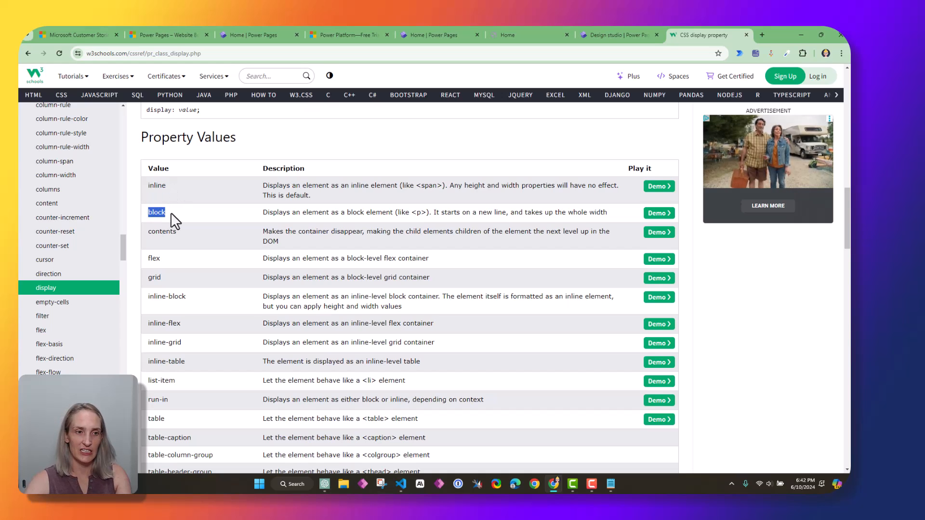
drag(148, 259, 173, 258)
scroll(266, 277, down, 5)
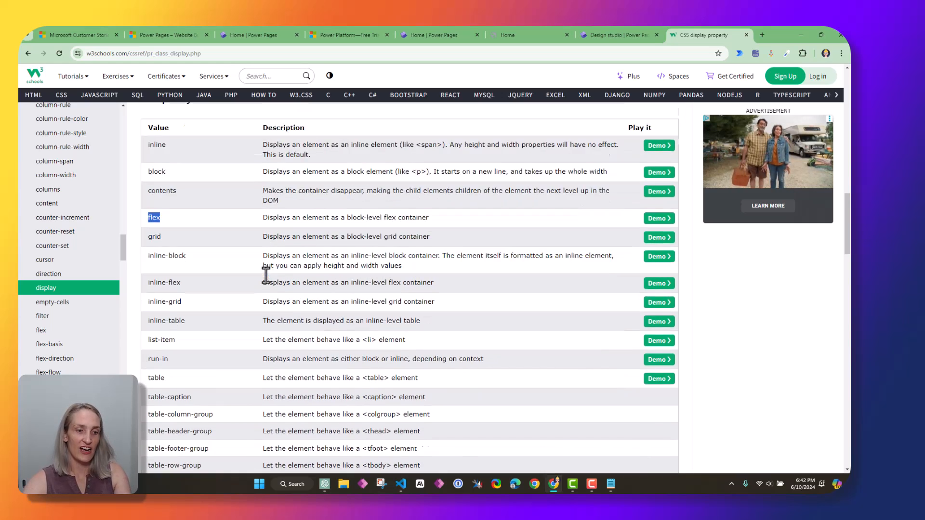
scroll(266, 279, up, 5)
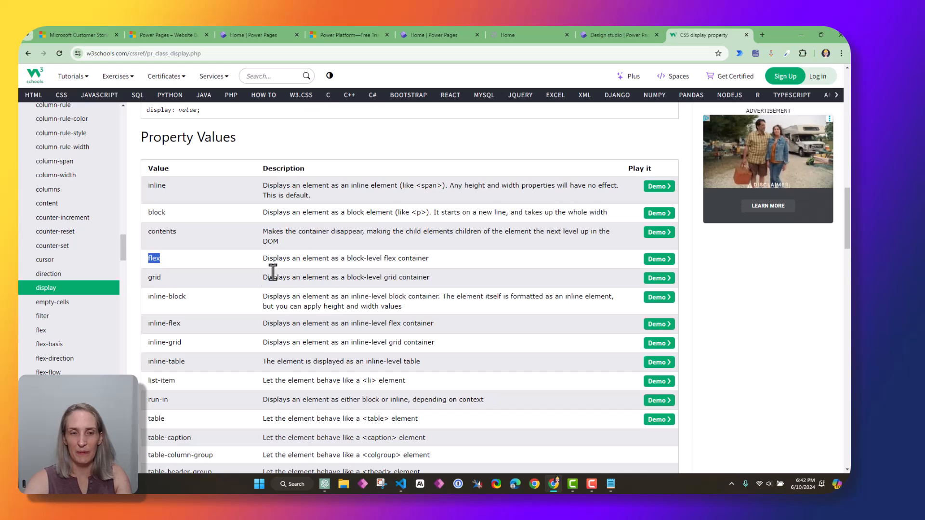
click(594, 34)
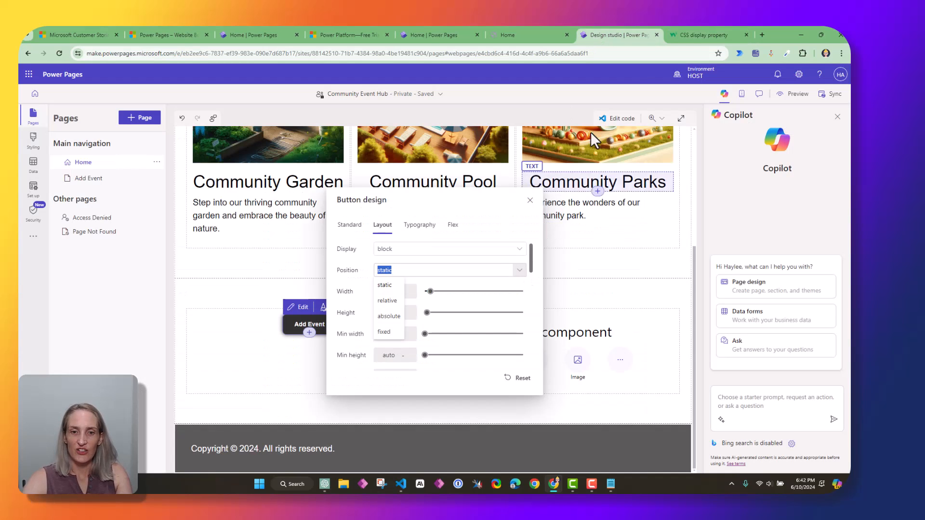
click(687, 36)
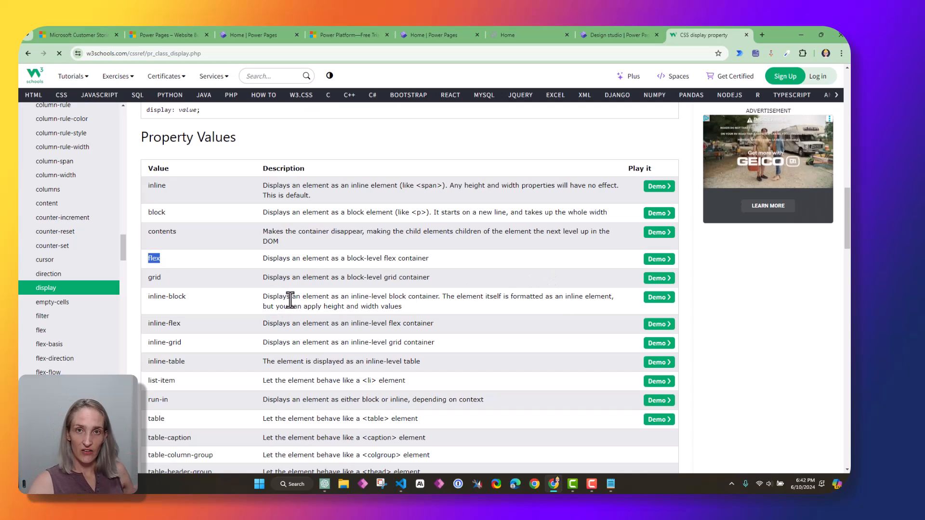
key(ctrl+w)
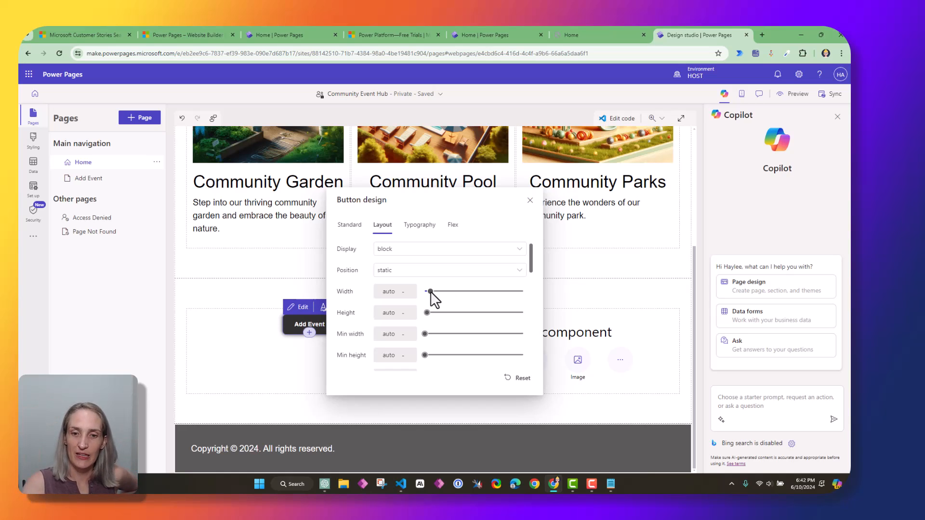
Widen the Add Event button to 216 px and enlarge its Arial Semi Bold label to 23 px
drag(430, 291, 427, 313)
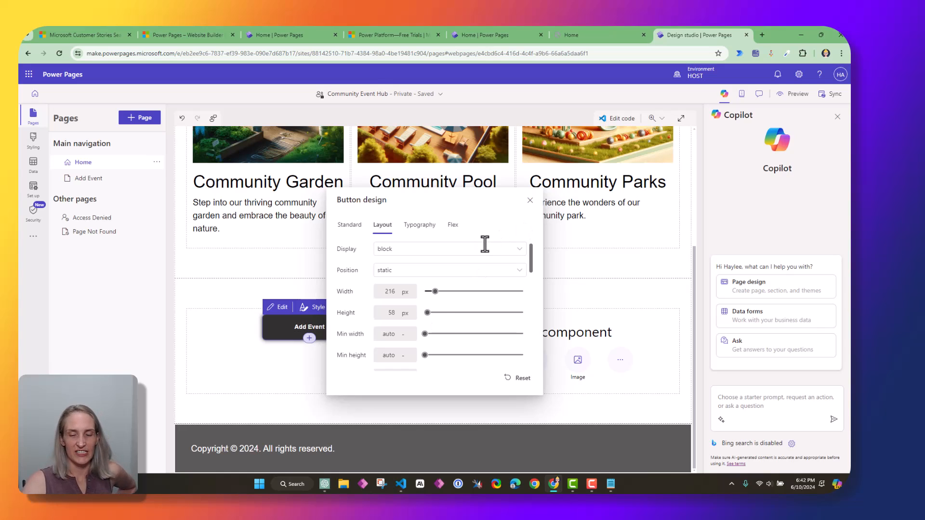
click(421, 226)
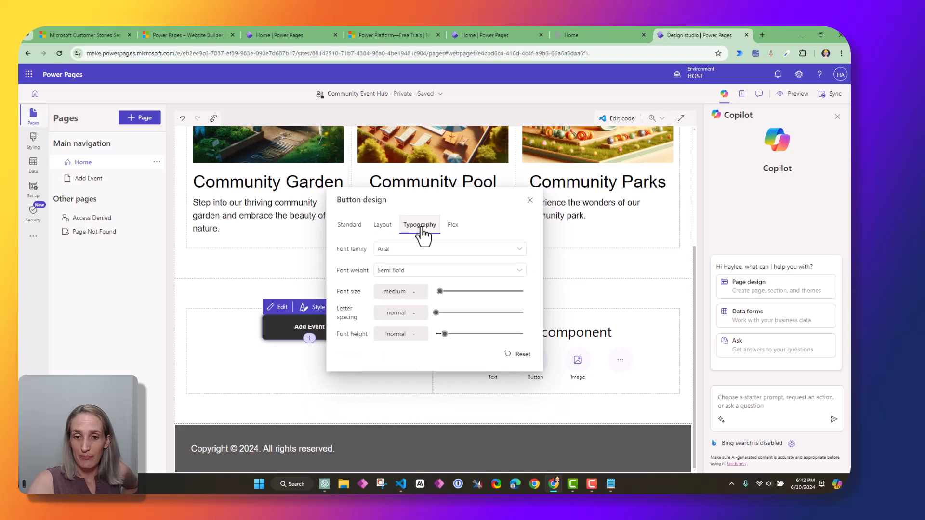
click(519, 249)
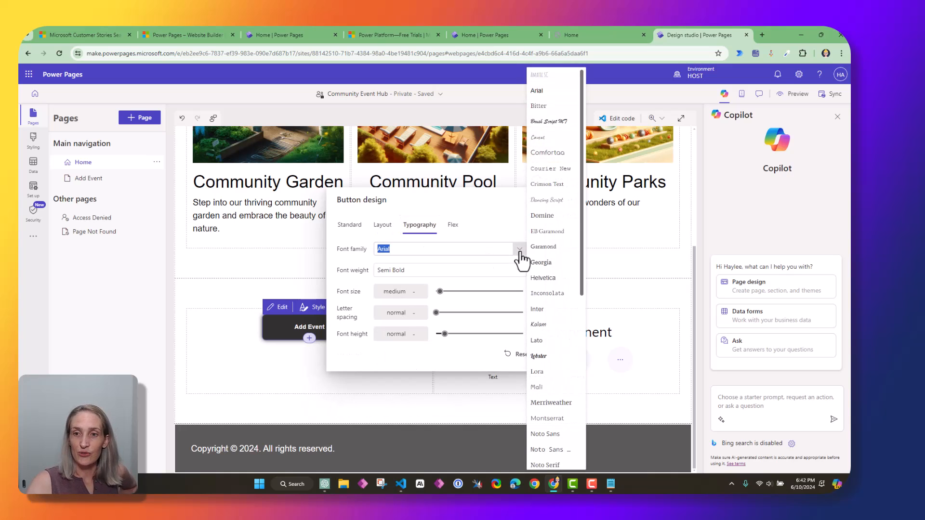
drag(582, 189, 584, 150)
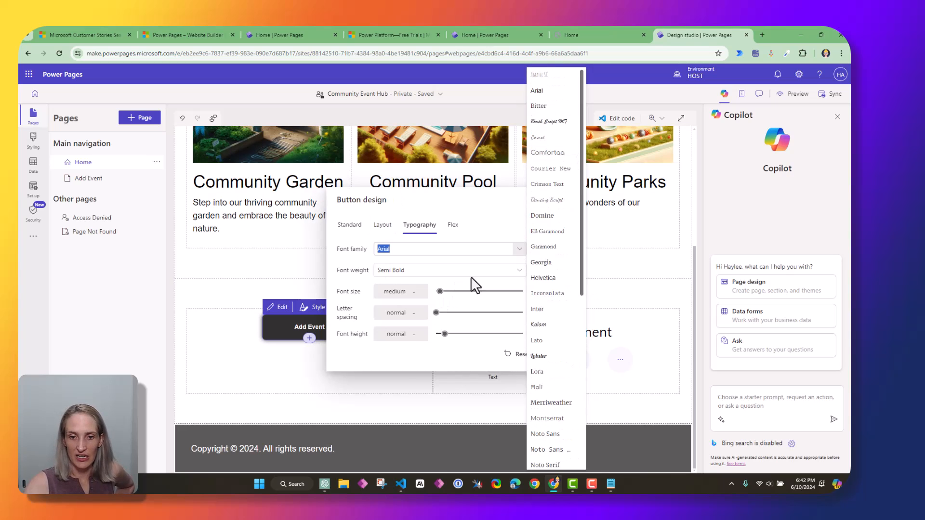
click(506, 271)
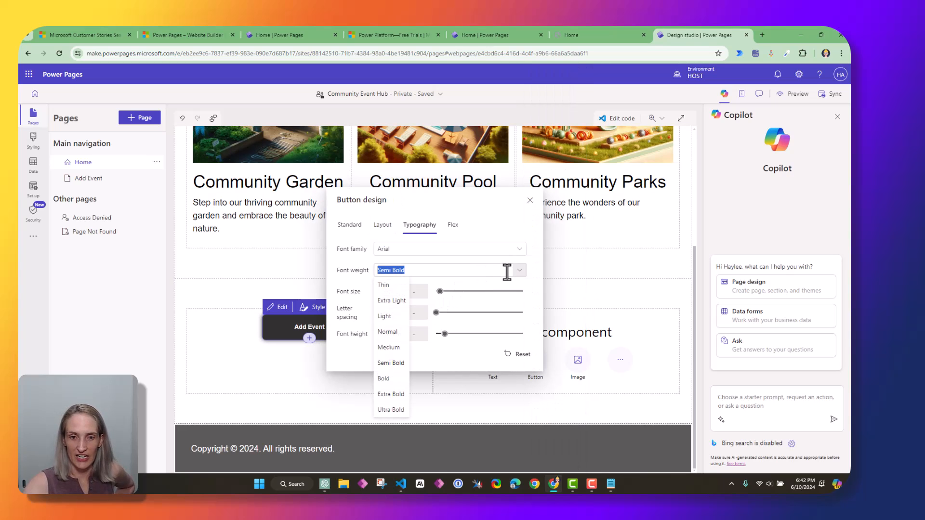
click(349, 296)
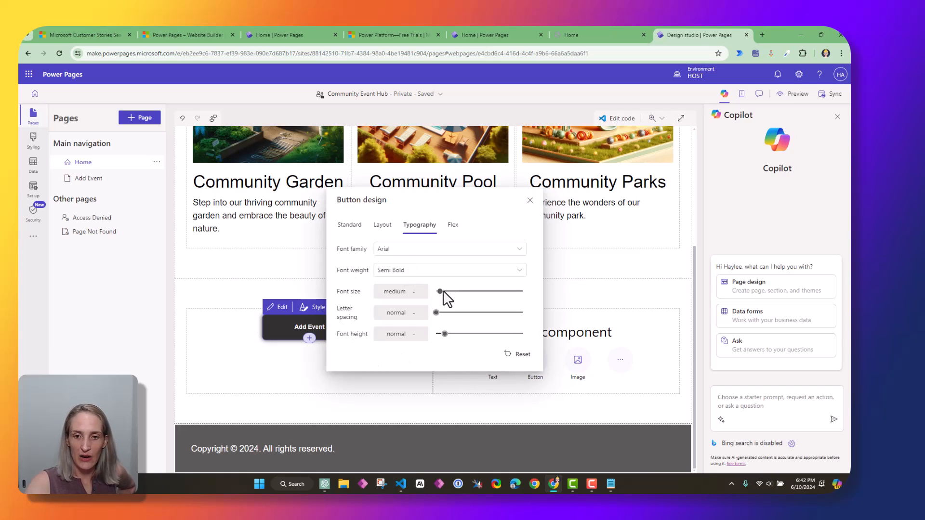
drag(440, 291, 447, 288)
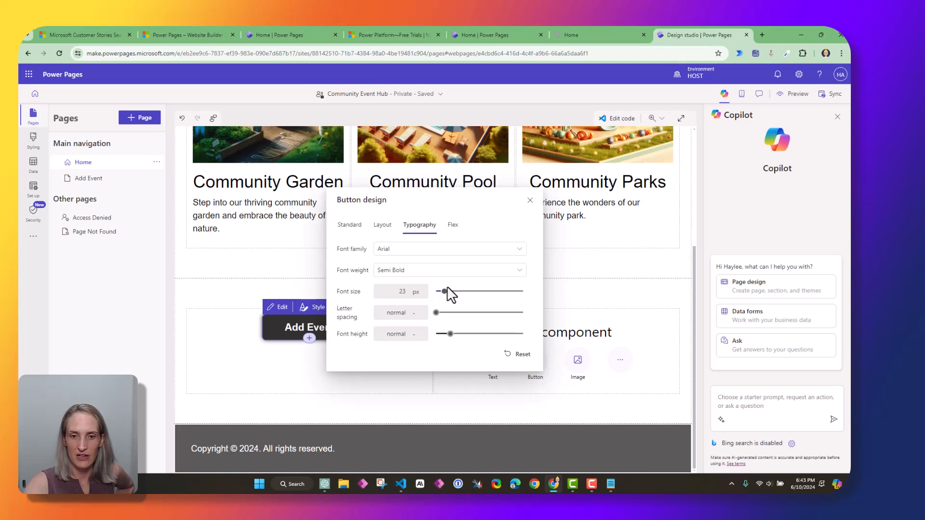
Check the Flex and Typography settings, then close the Button design dialog
click(454, 228)
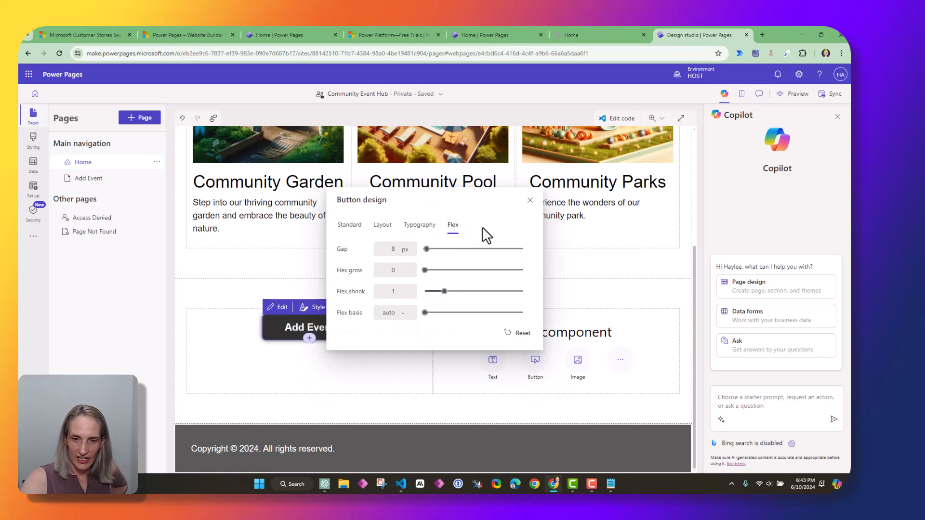
click(421, 225)
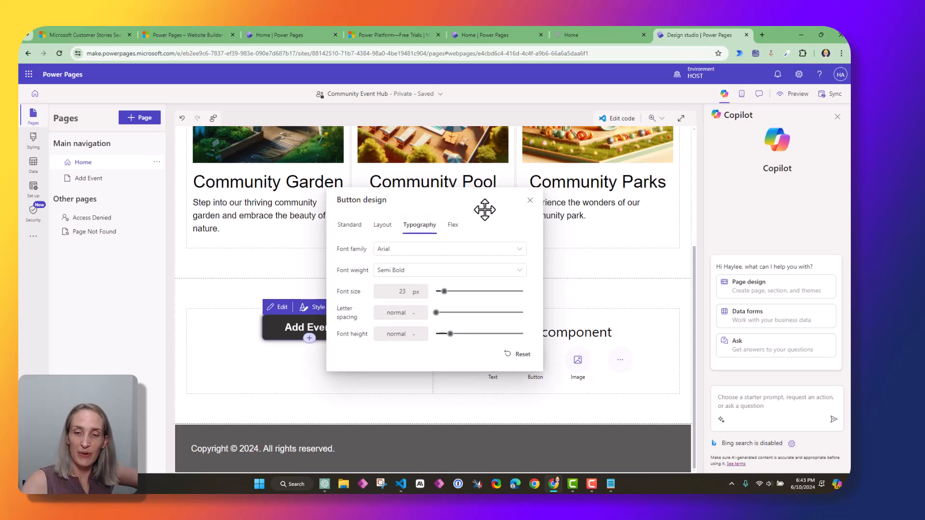
click(453, 225)
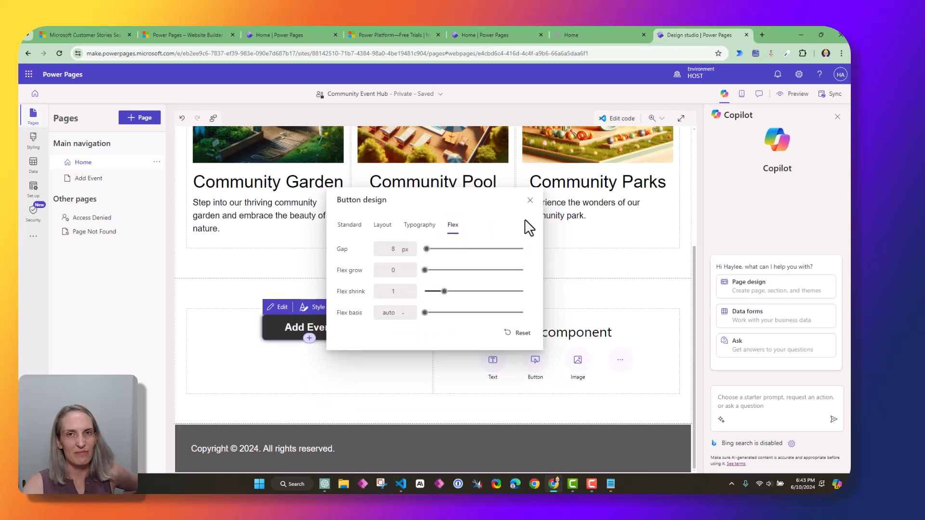
click(530, 200)
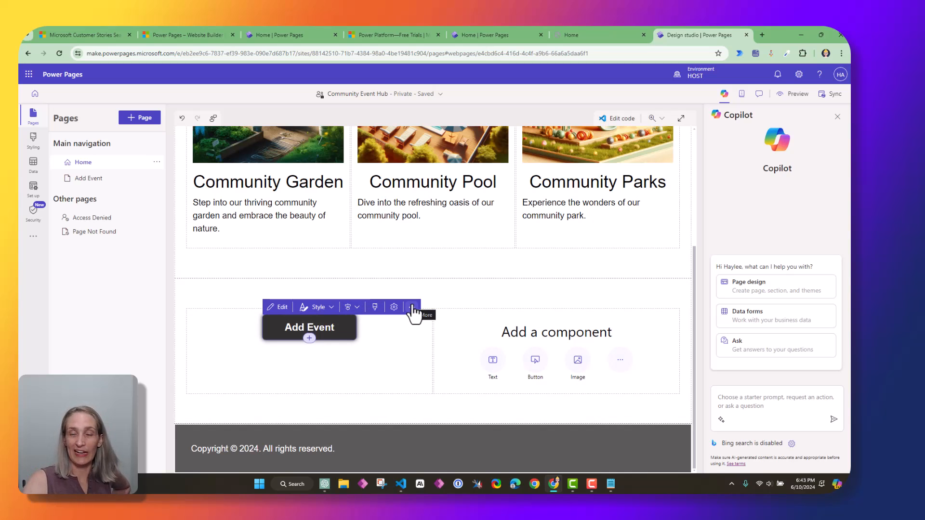
Duplicate the Add Event button into the right column and relabel the copy 'View Events'
click(411, 308)
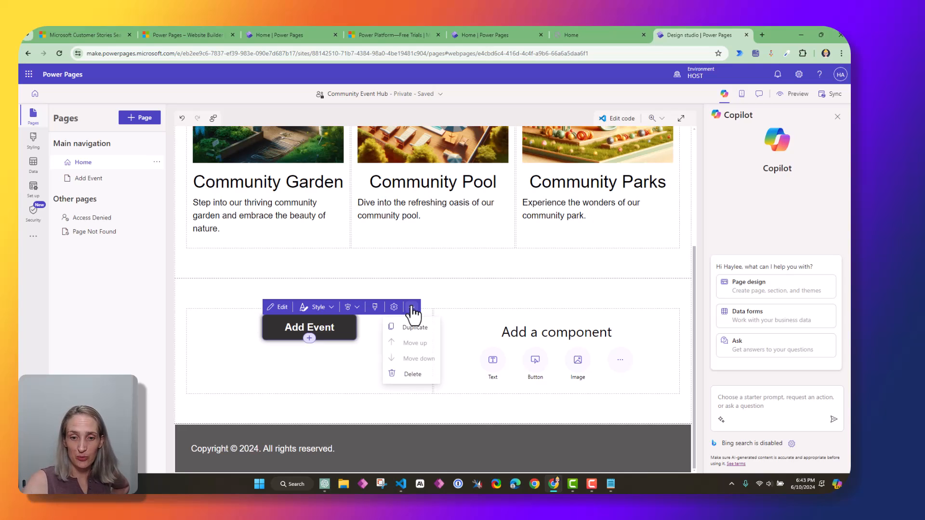
click(418, 328)
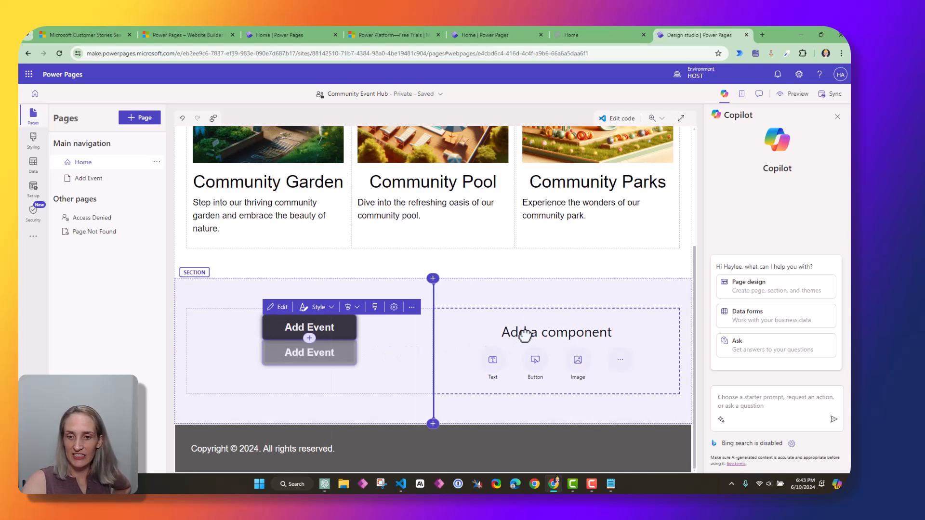
drag(564, 325, 533, 382)
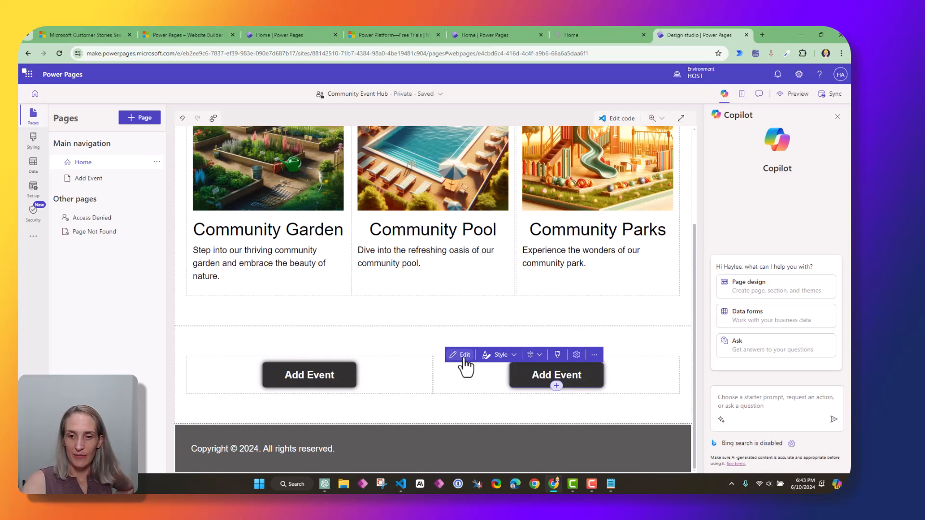
click(461, 355)
triple_click(458, 278)
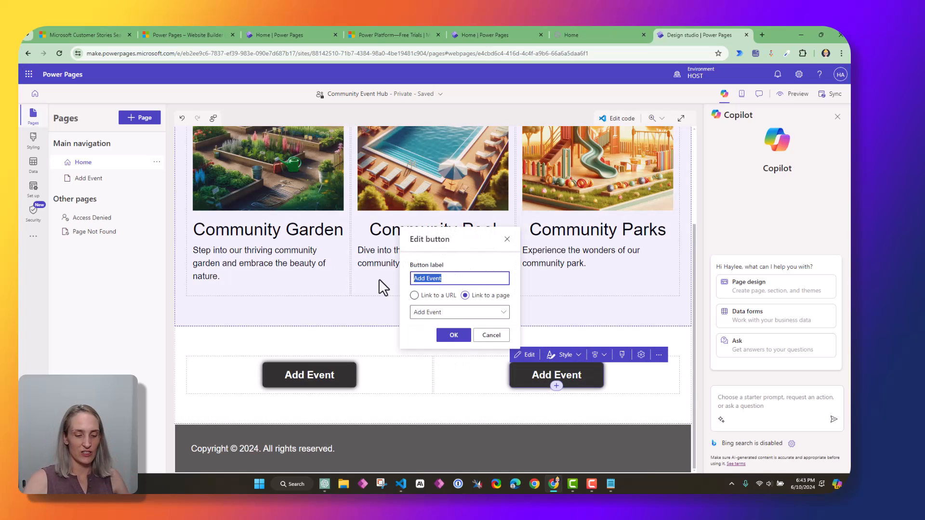
text(View Events)
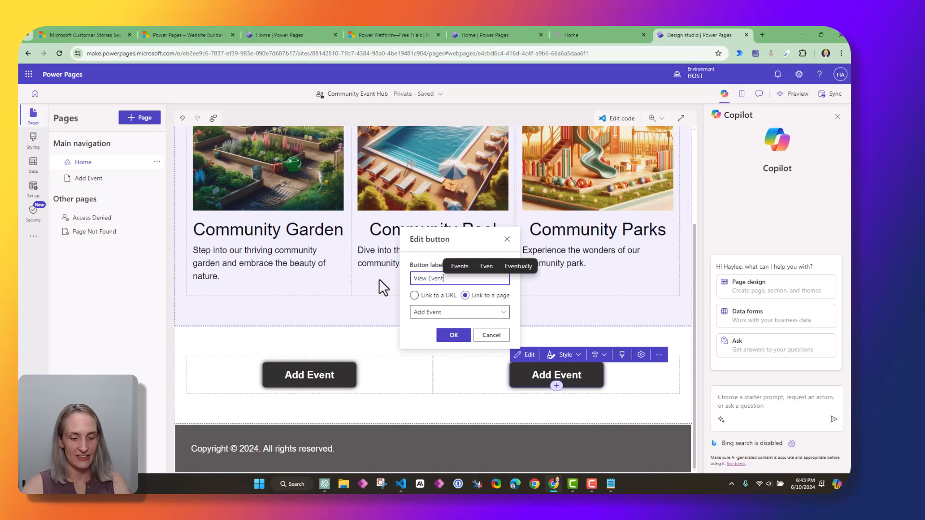
click(440, 313)
click(439, 324)
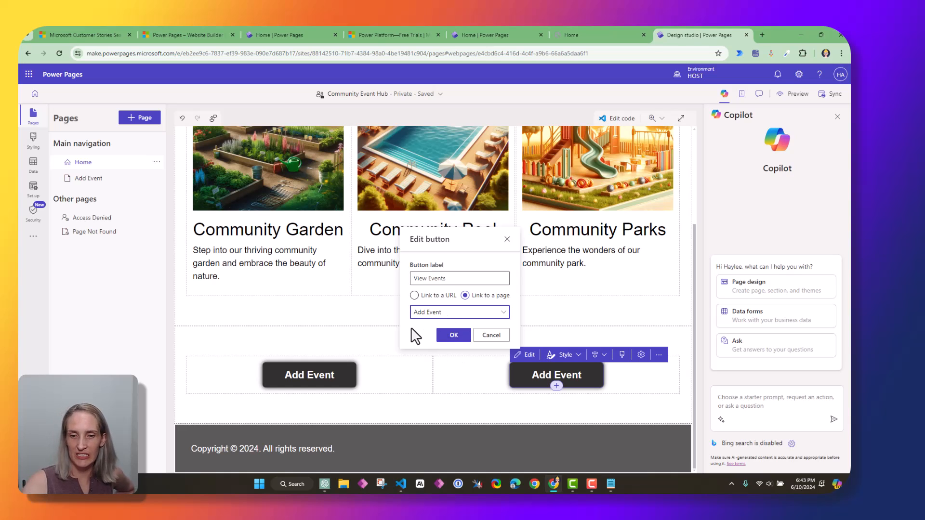
click(453, 336)
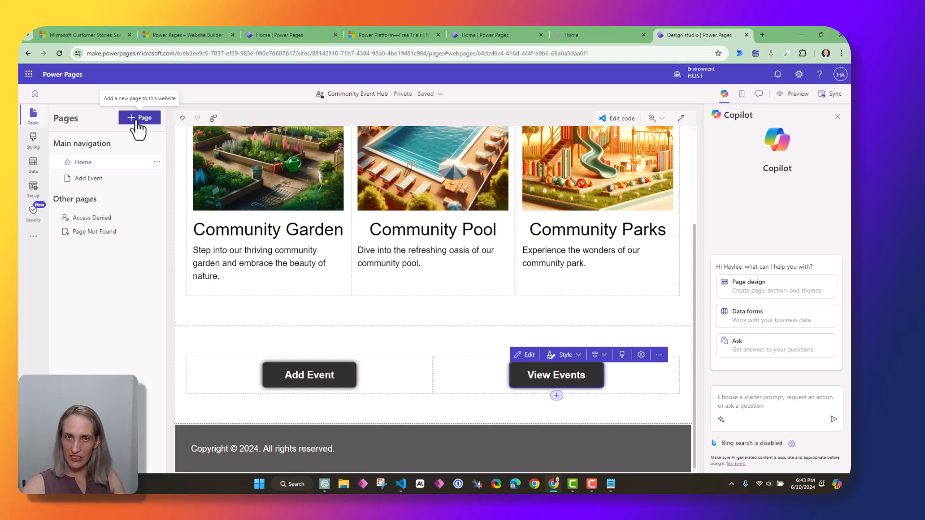
Add a blank page named 'View Events' to the site's main navigation
click(138, 126)
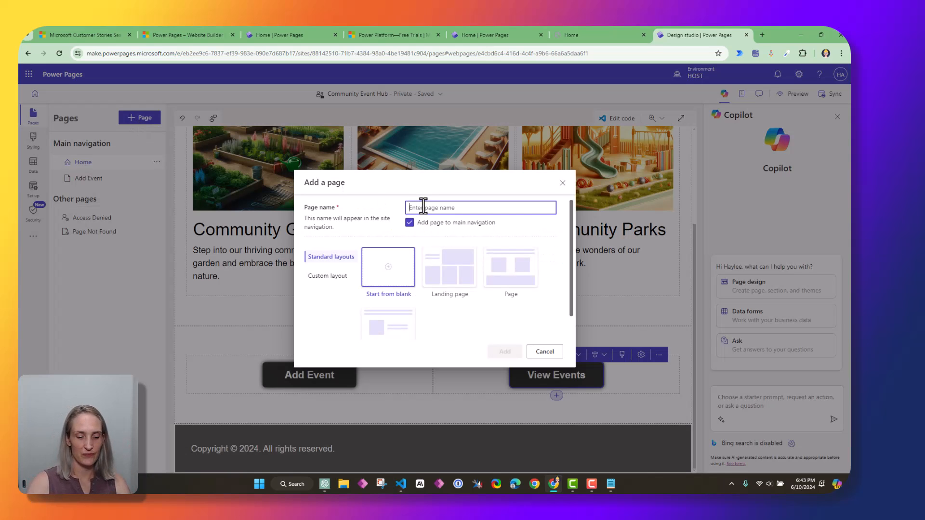
text(View Events)
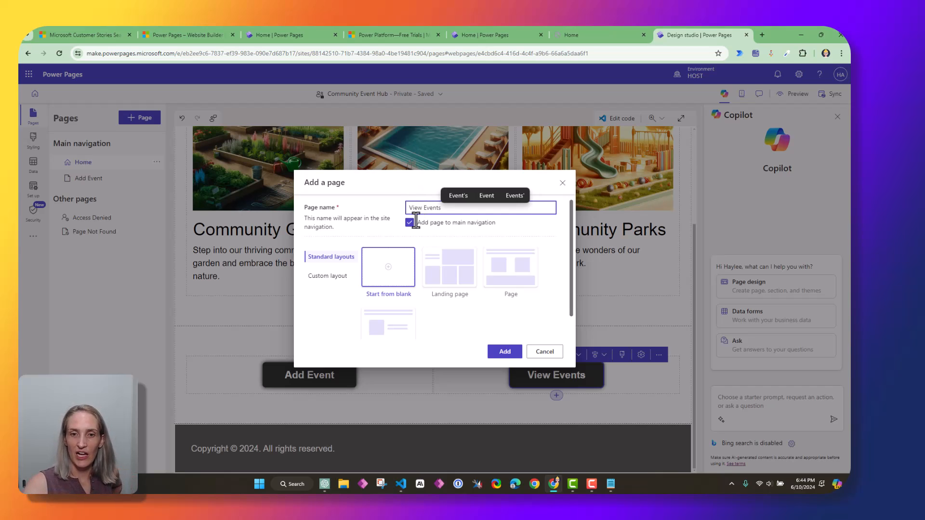
click(504, 351)
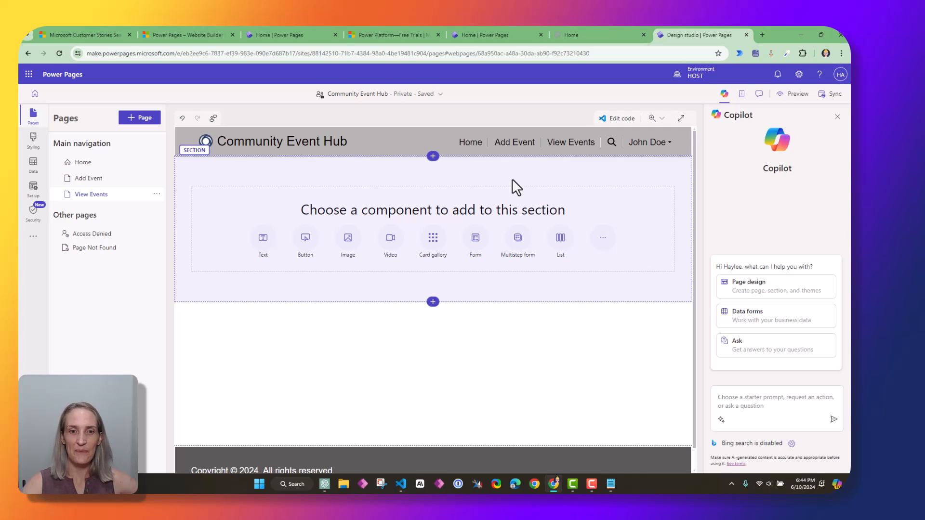
Start adding a list to the View Events page, then cancel without choosing a table
click(560, 240)
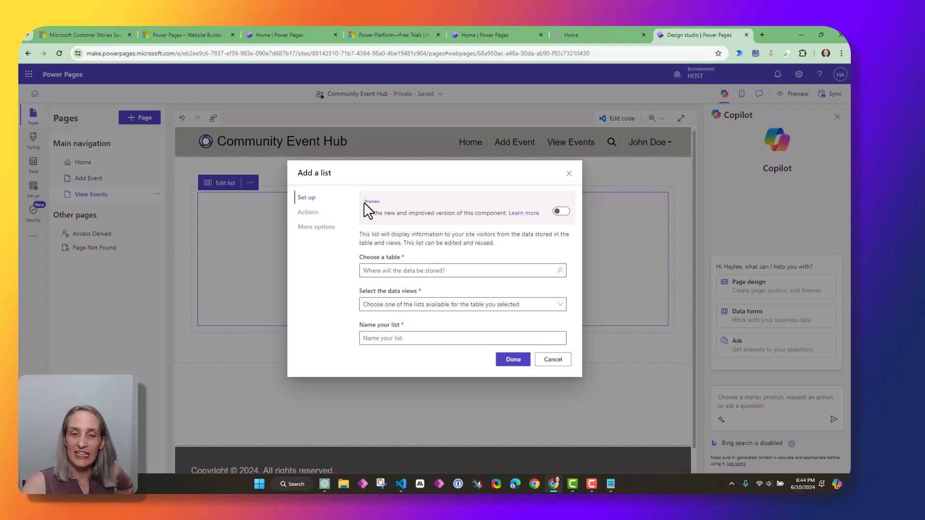
drag(365, 215, 491, 220)
click(503, 220)
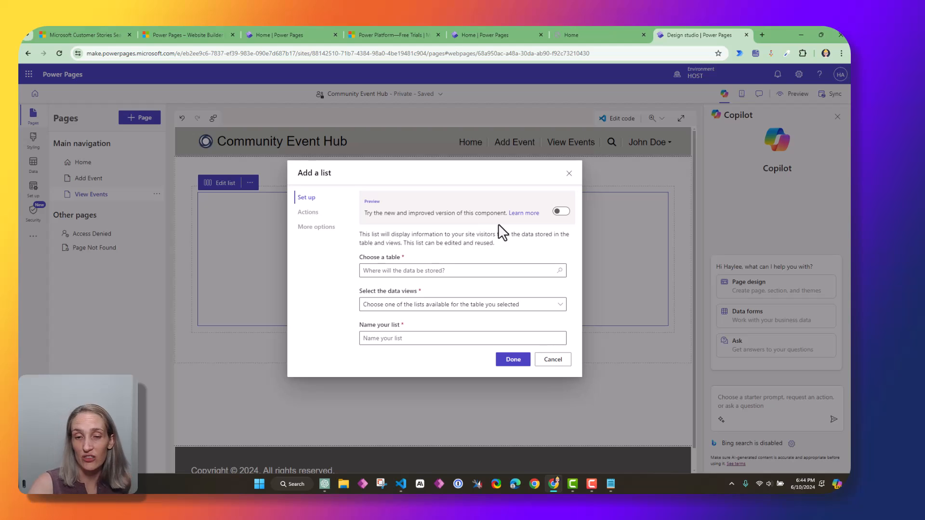
click(442, 270)
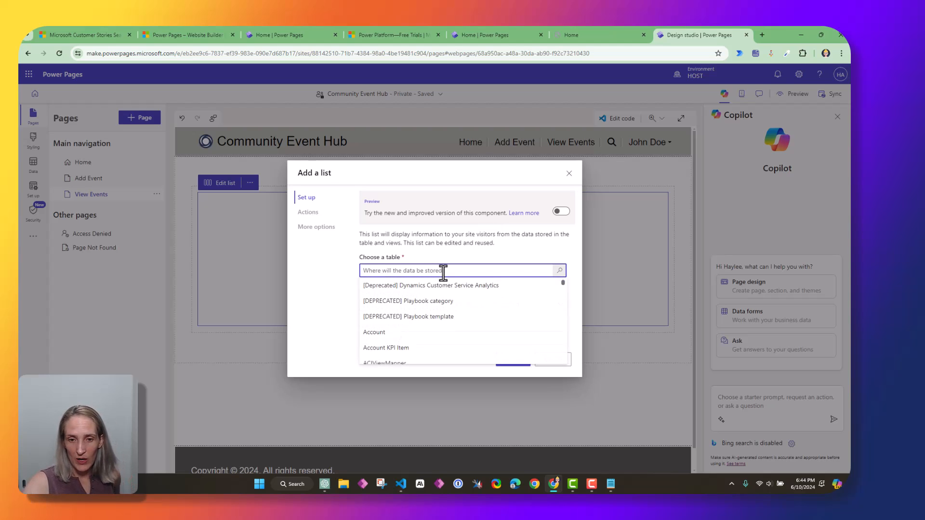
click(467, 255)
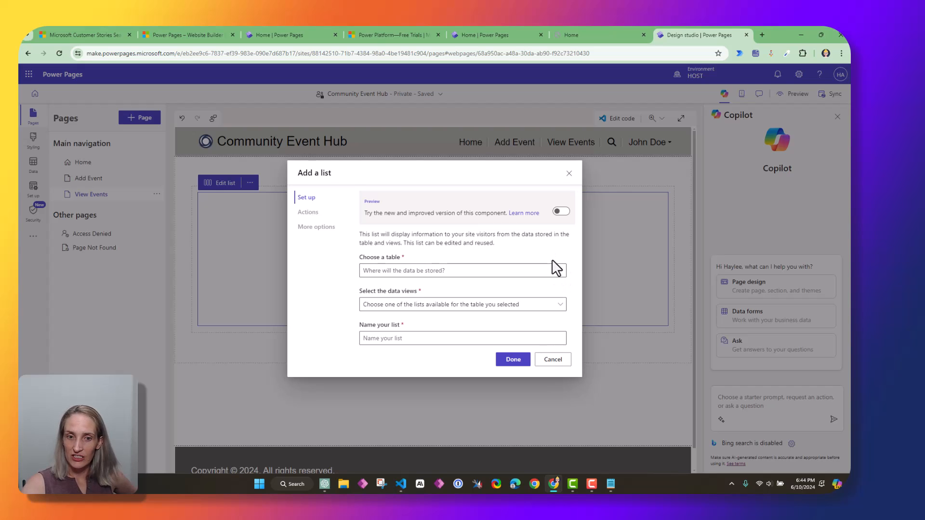
click(551, 361)
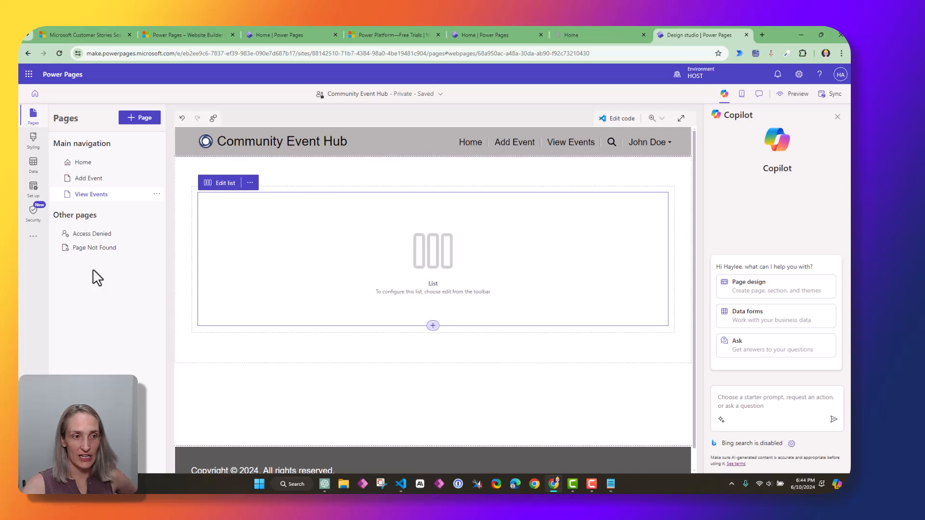
Browse the Add Event and View Events pages, then select the View Events button on Home
click(99, 183)
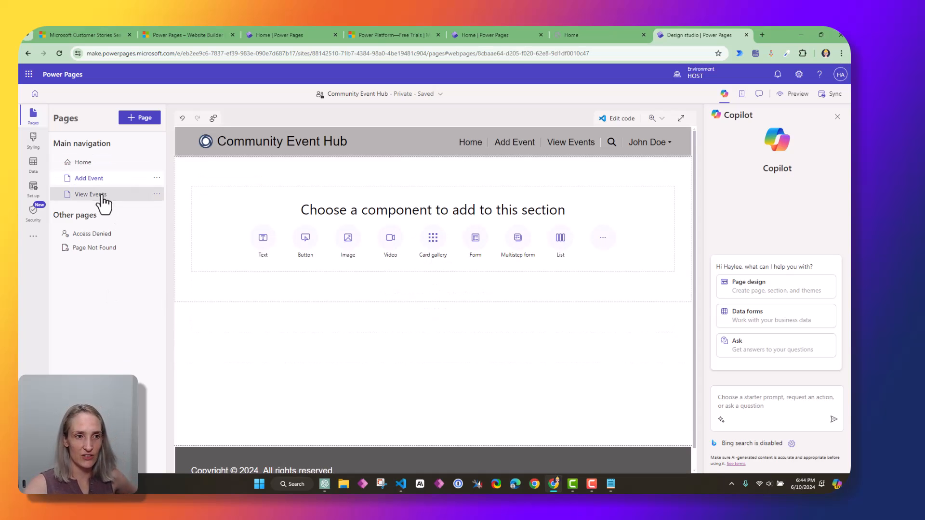
click(115, 198)
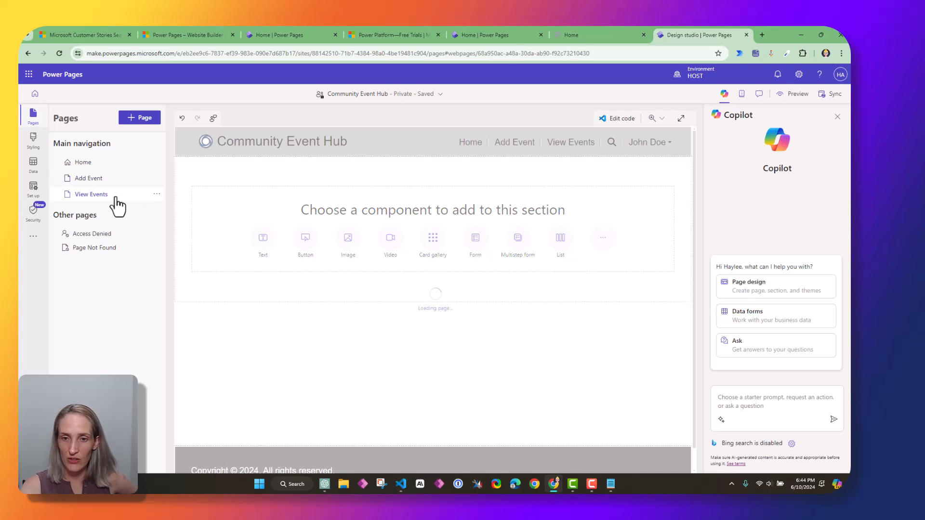
click(110, 179)
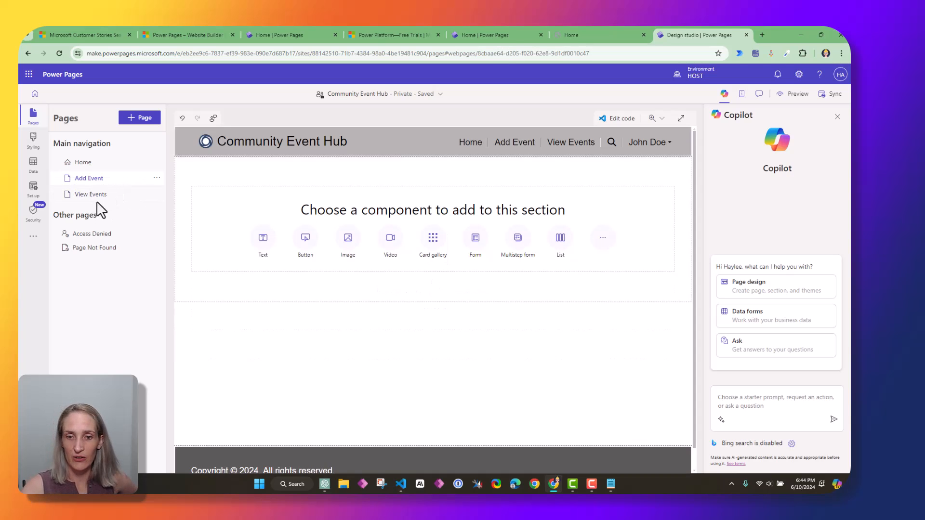
click(103, 166)
scroll(547, 338, down, 10)
click(543, 377)
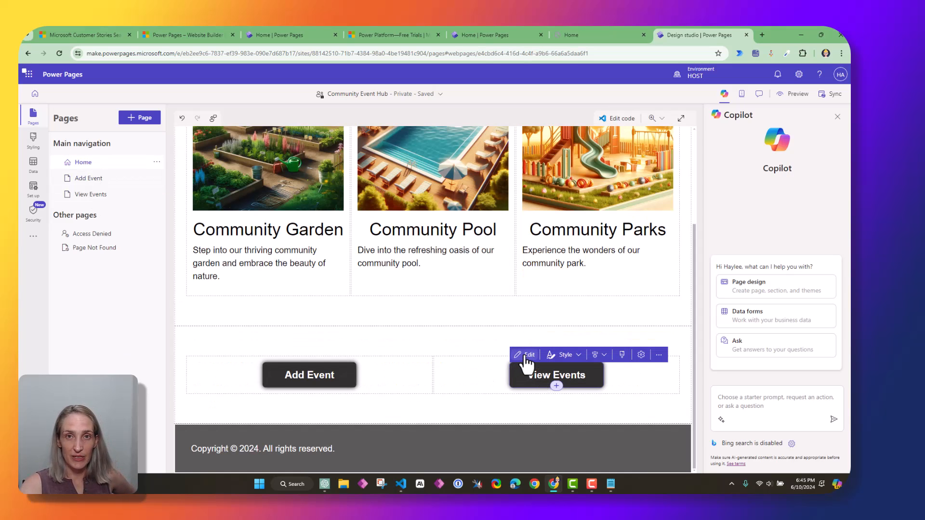
Change the View Events button's page link to the View Events page
click(526, 355)
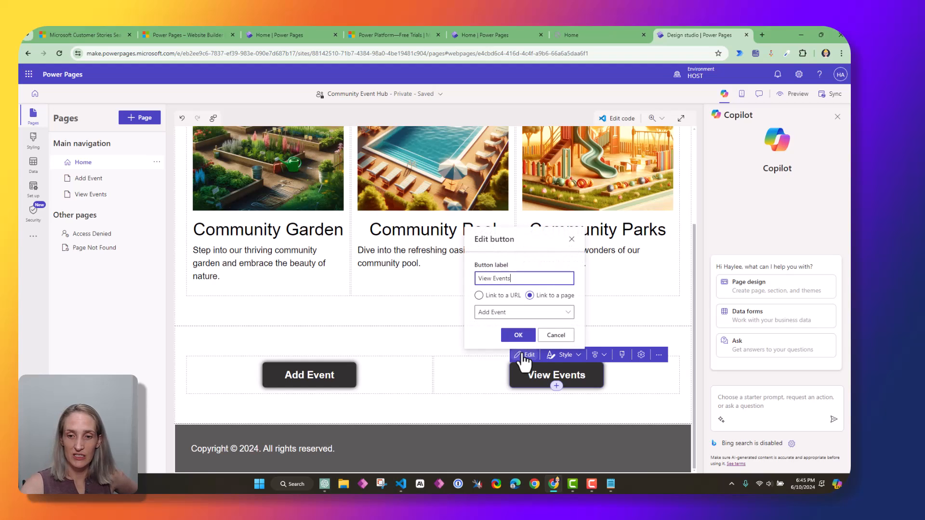
click(509, 318)
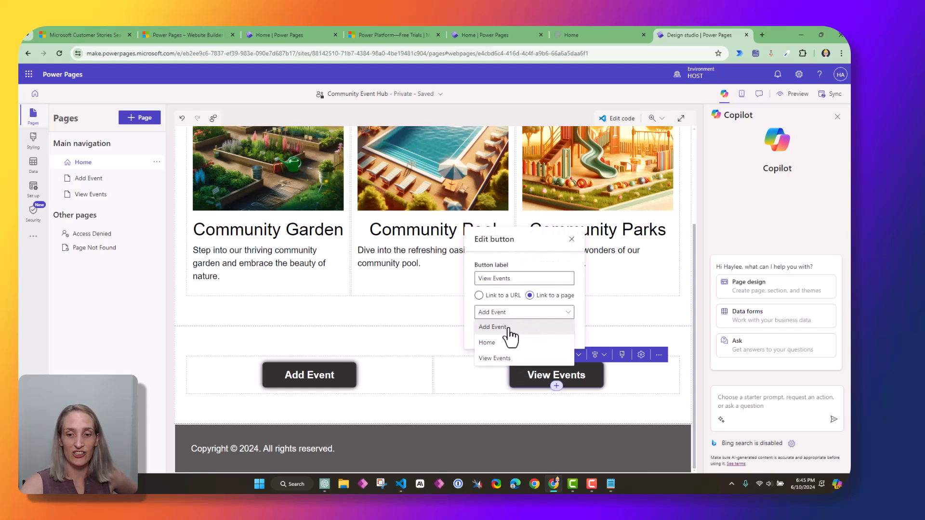
click(508, 369)
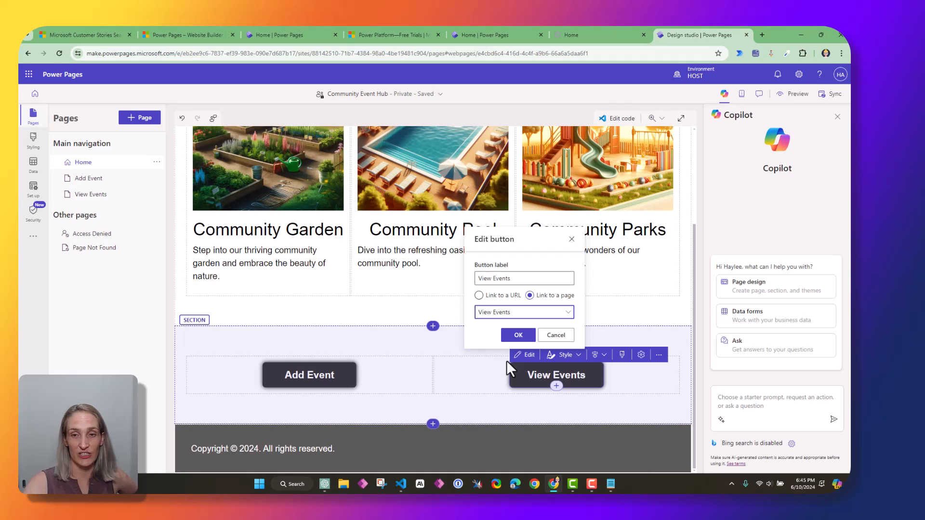
click(518, 335)
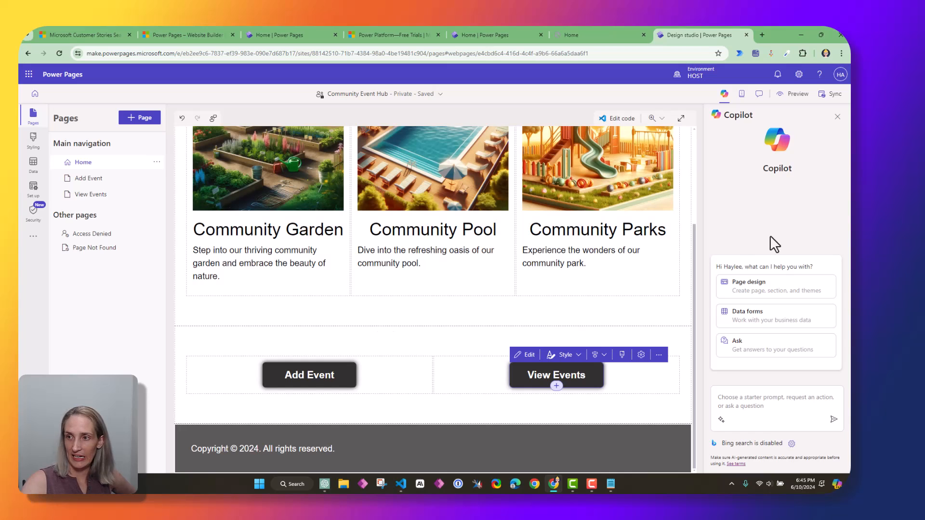
Sync the site and open a Desktop preview of the Community Event Hub
click(831, 97)
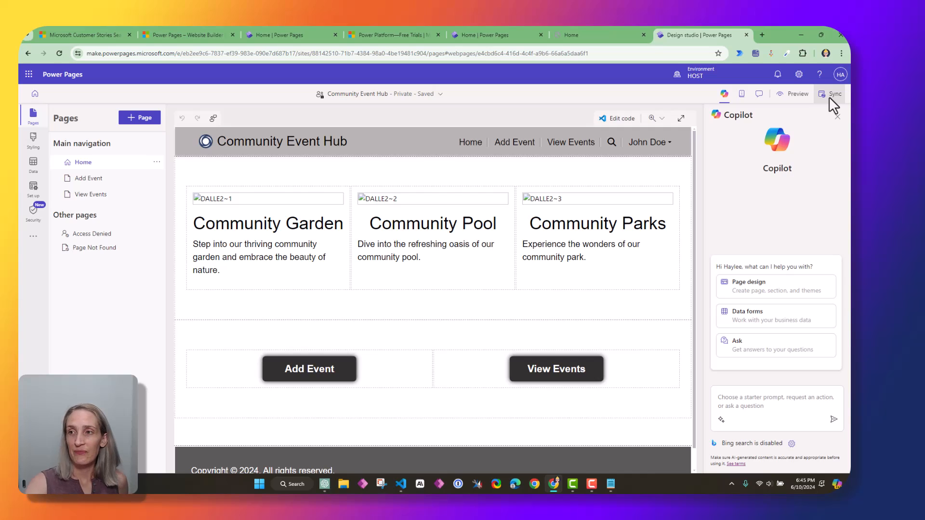
click(797, 96)
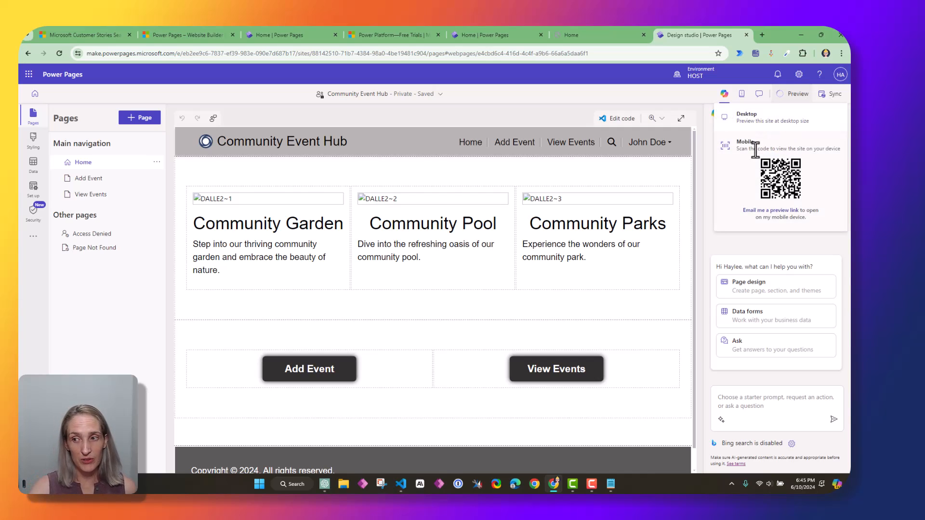
click(773, 125)
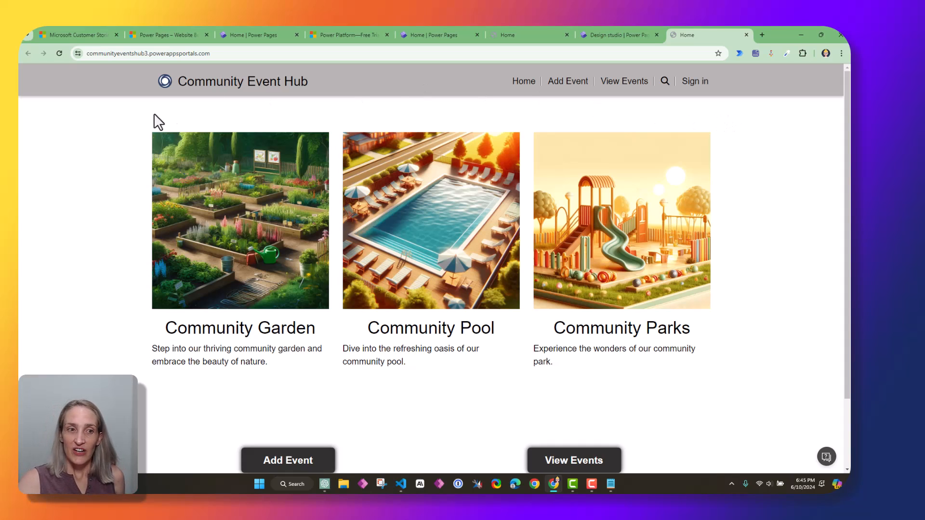
On the live site, follow the Add Event button and check the /Add-Event address
scroll(453, 248, down, 3)
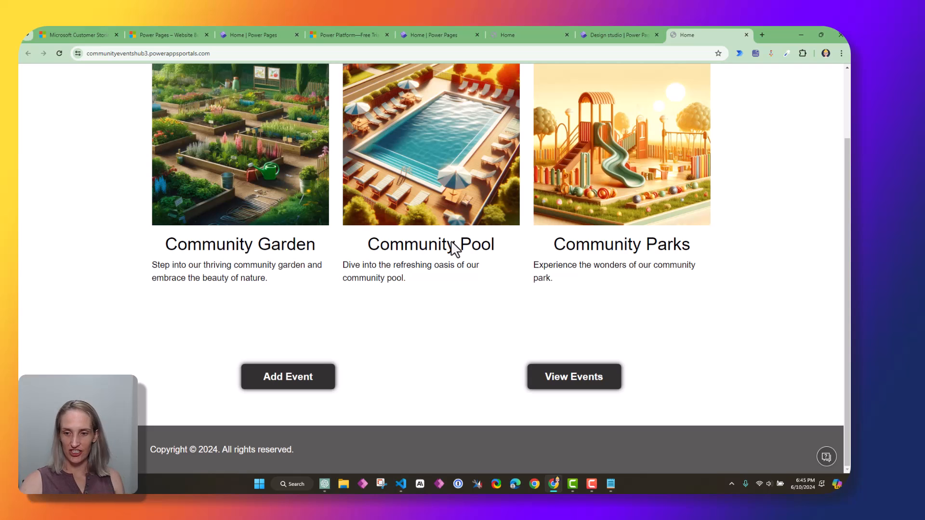
scroll(269, 270, up, 2)
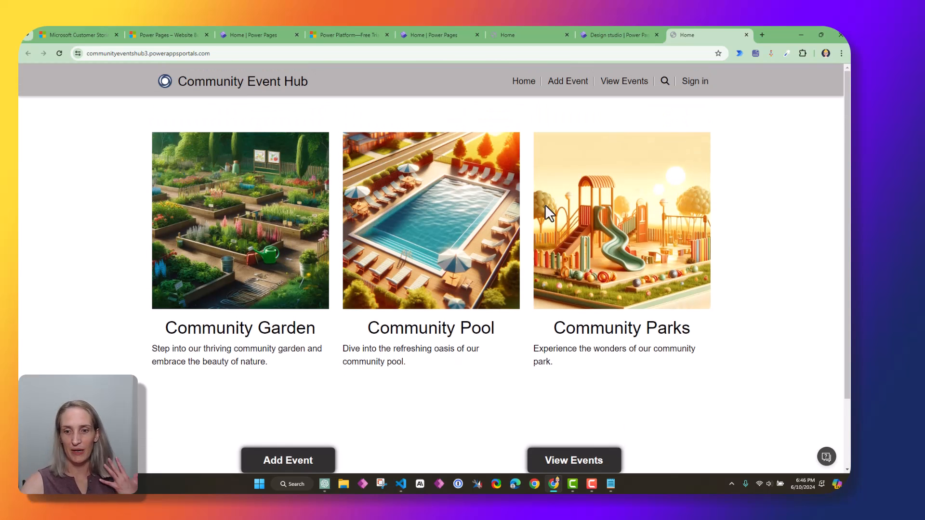
scroll(693, 272, down, 3)
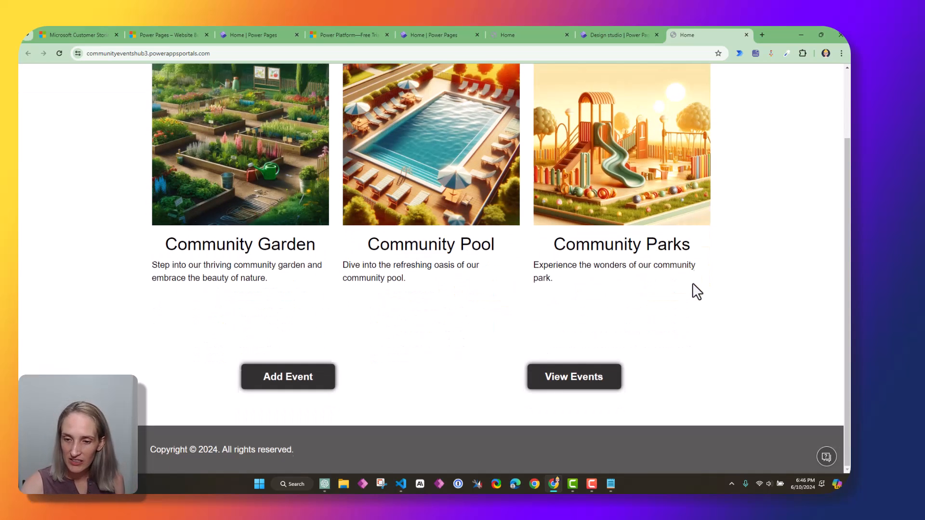
click(286, 384)
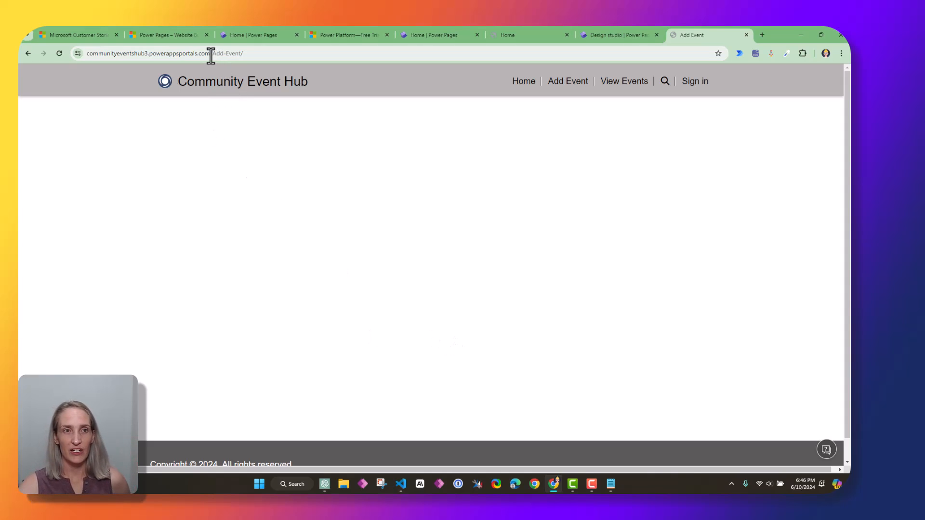
drag(212, 54, 241, 55)
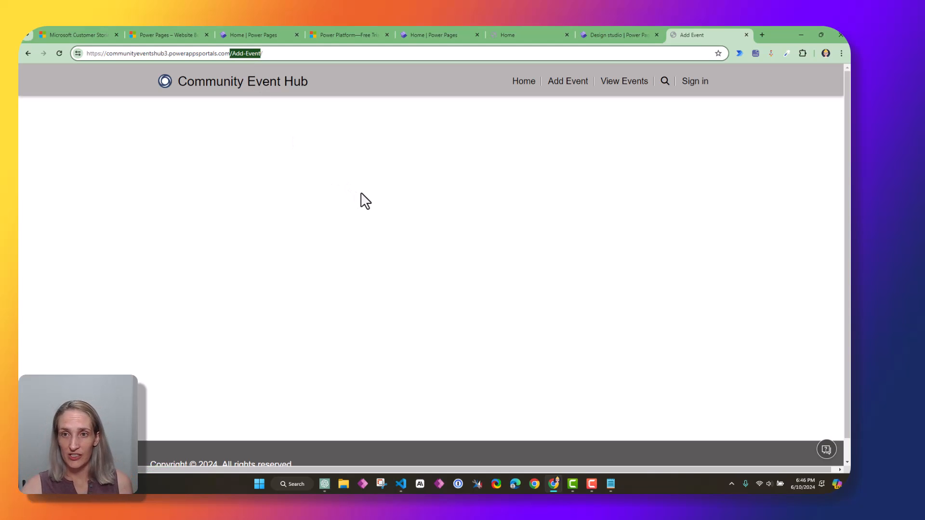
Return to the home page, test the View Events button, then go back to the design studio
click(208, 90)
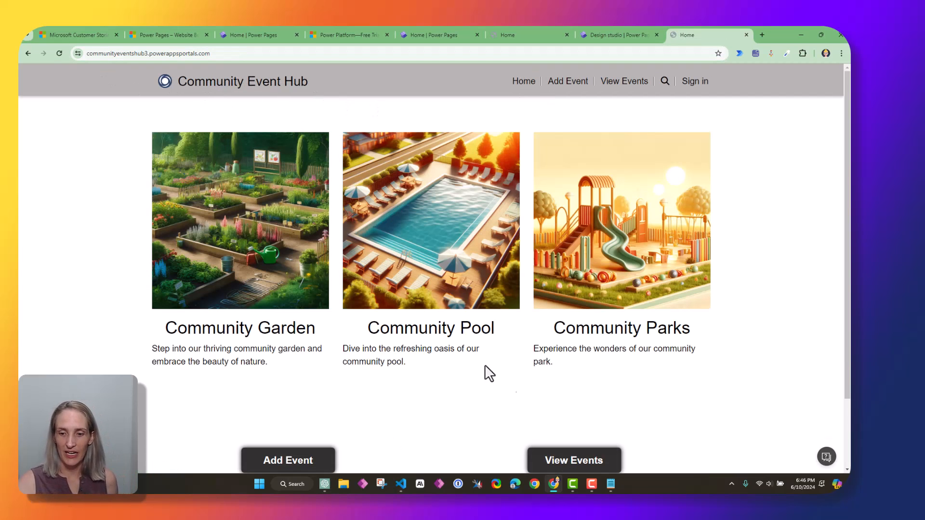
scroll(531, 326, down, 2)
click(572, 379)
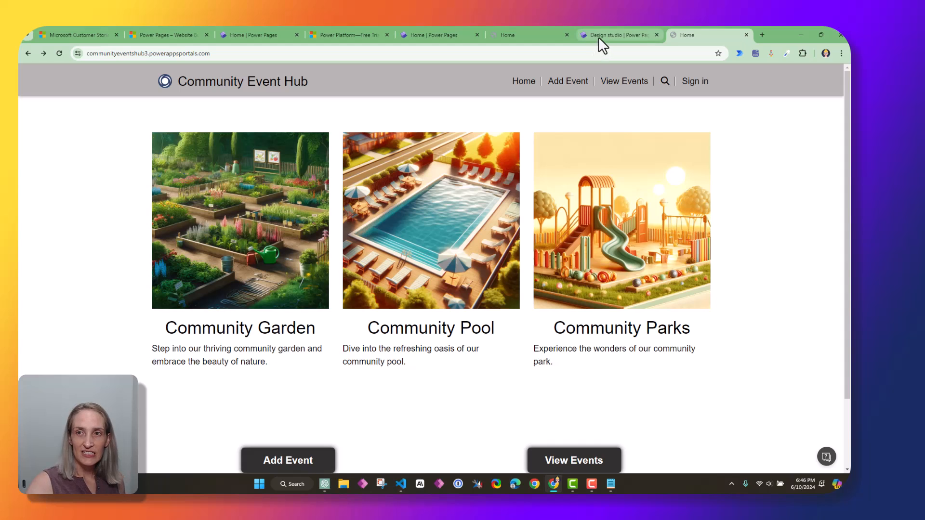
scroll(553, 299, down, 2)
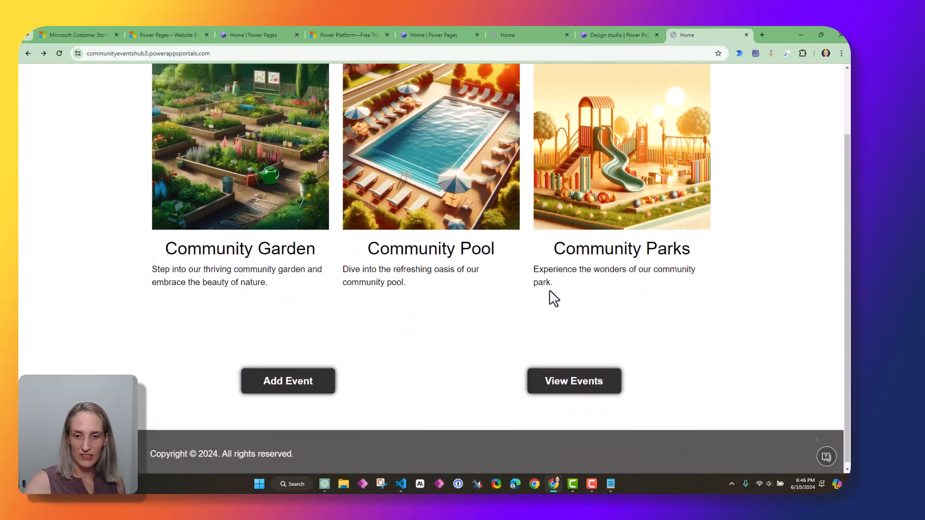
scroll(581, 321, up, 2)
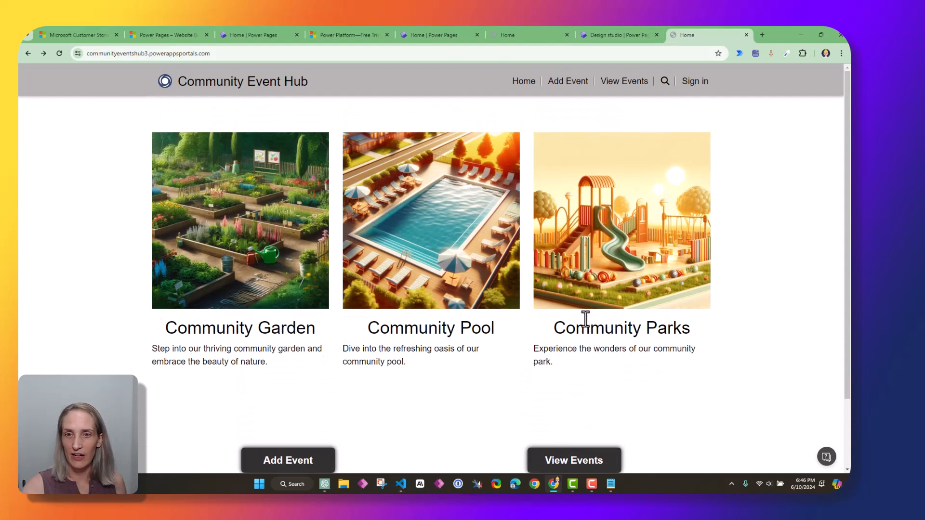
click(613, 36)
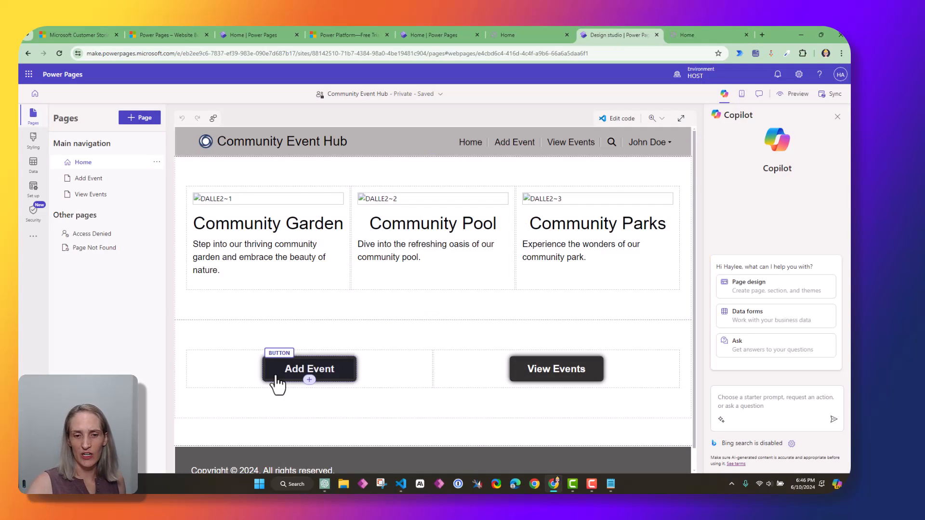
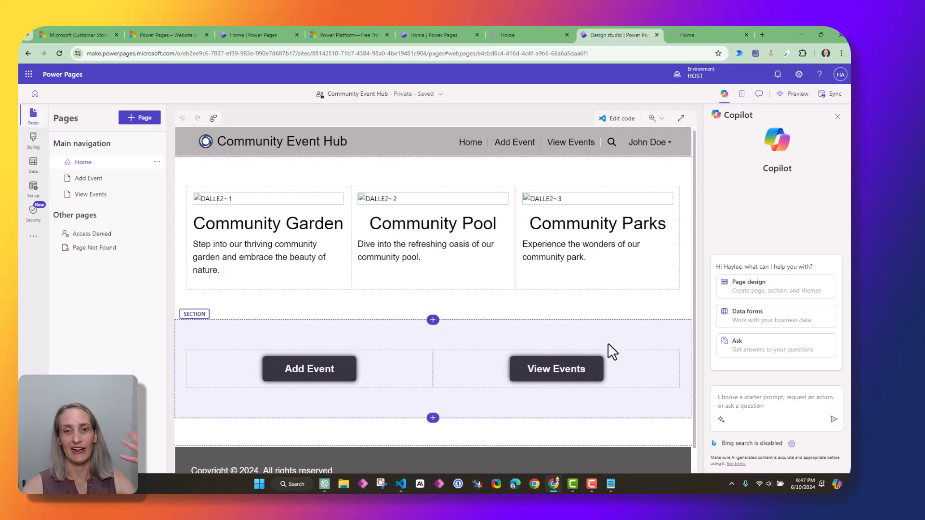
Open the Add Event page, select its empty section, and focus the Copilot prompt box
click(312, 373)
click(111, 180)
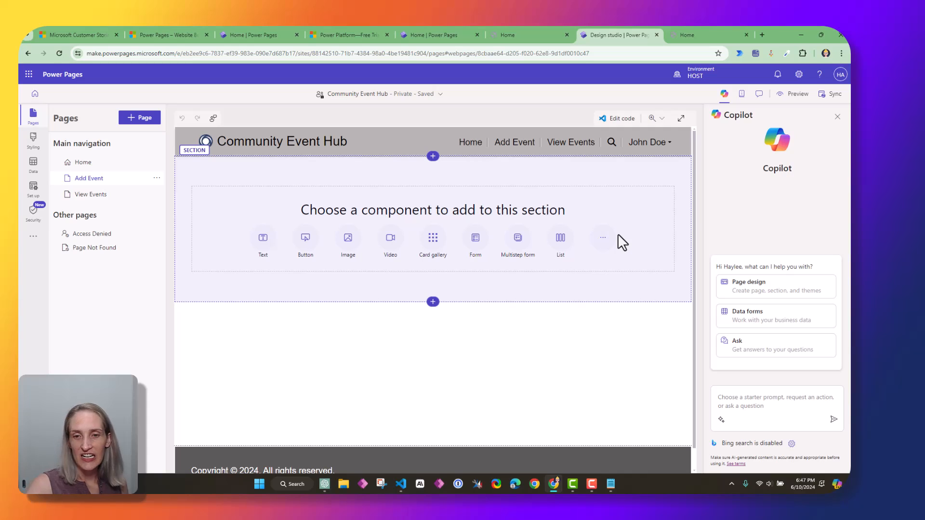
click(433, 157)
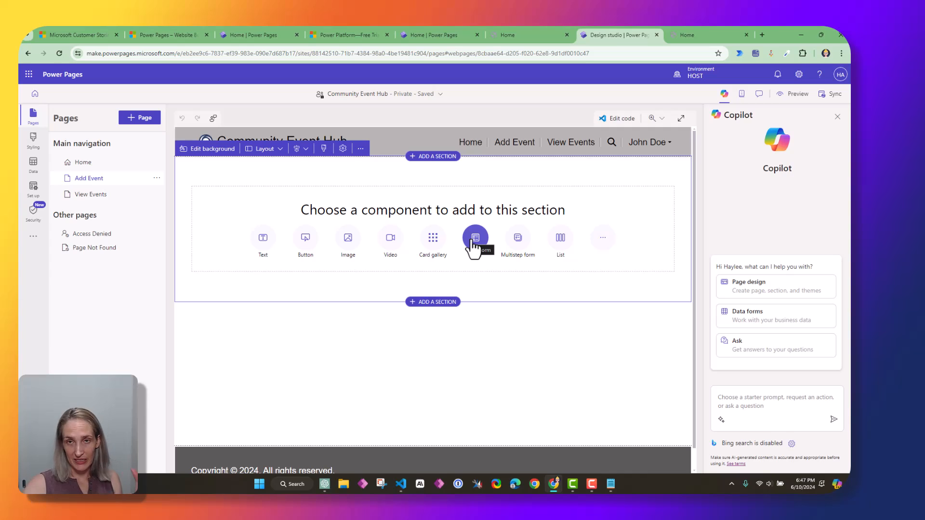
click(778, 400)
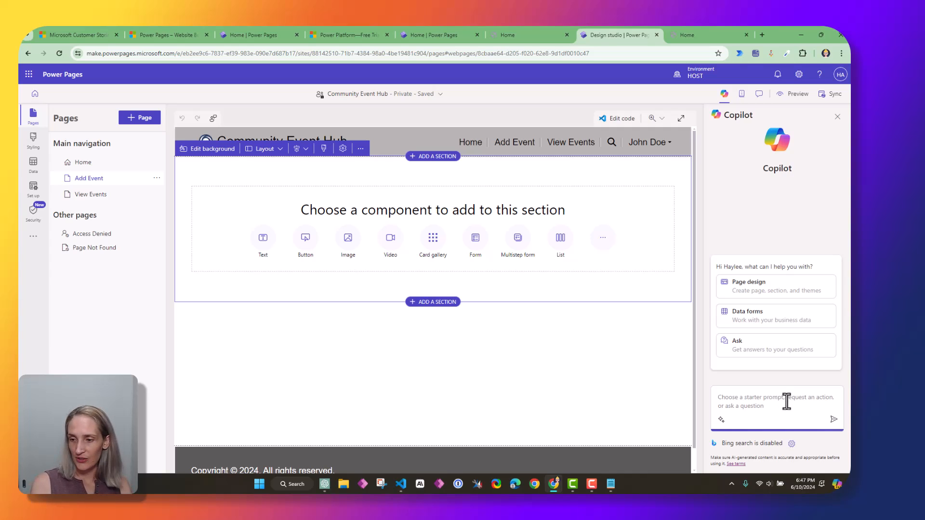
Ask Copilot for a form collecting community event data from users, stored in a new table
text(My site gathers)
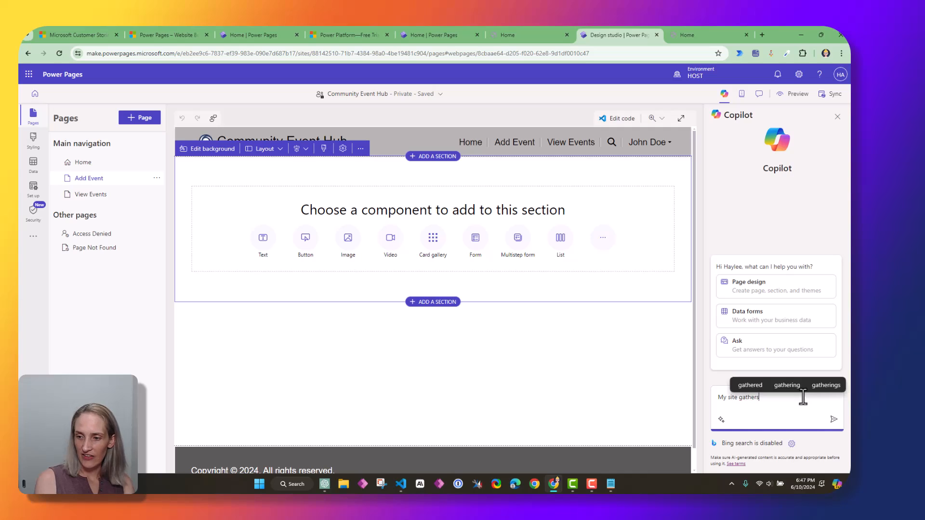
text( community events. I)
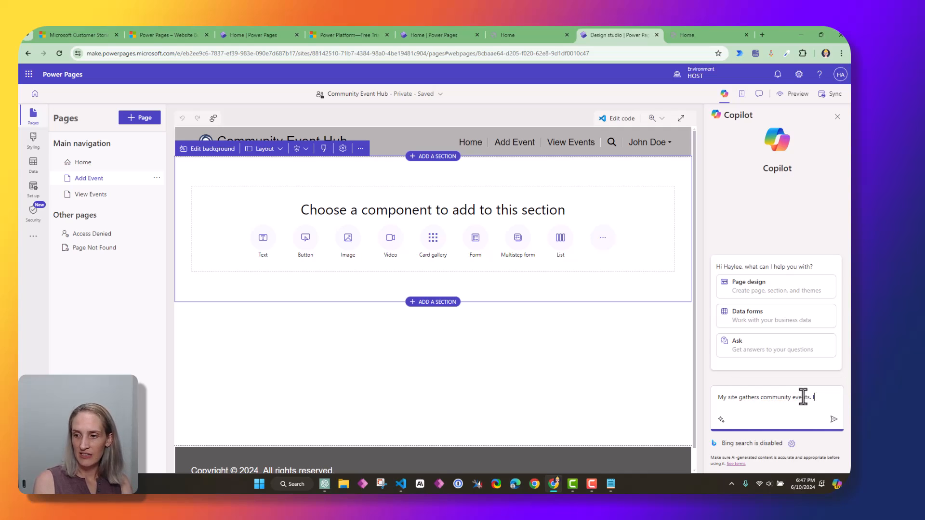
text( need a form to)
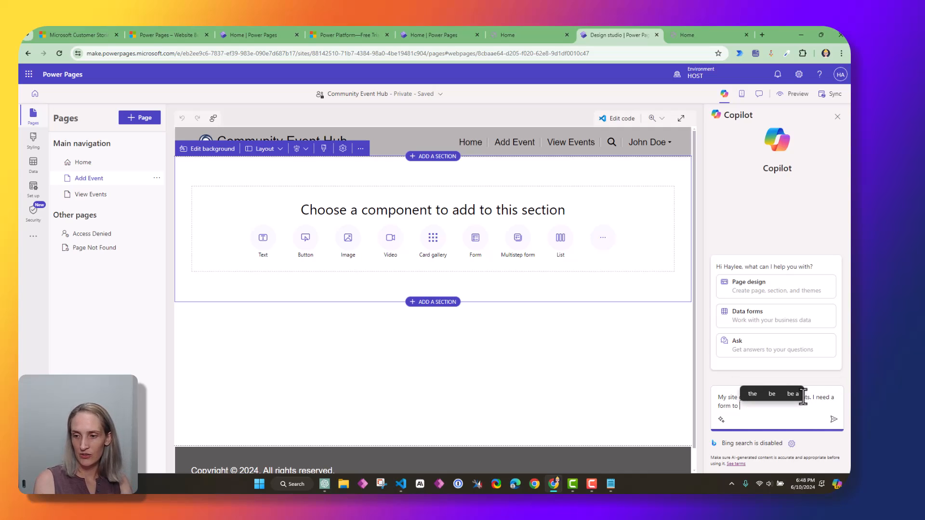
text( get)
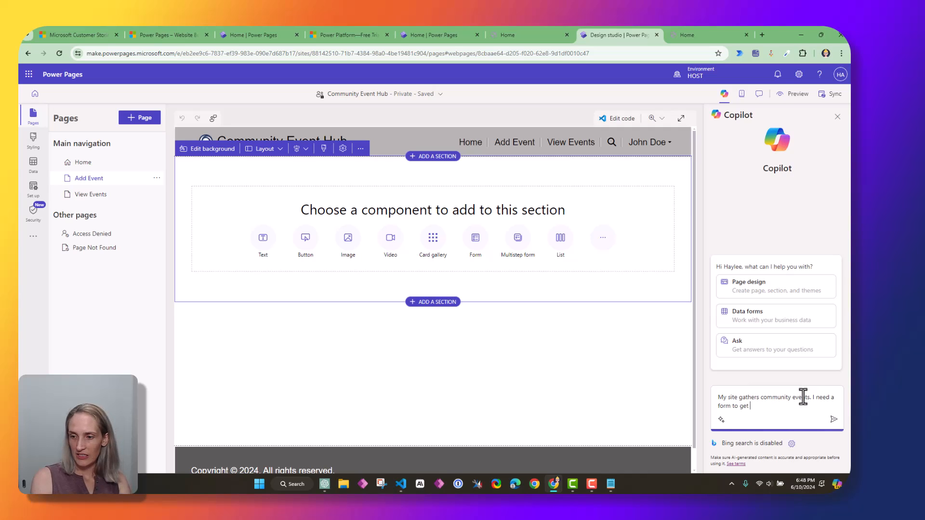
text( event data from users.)
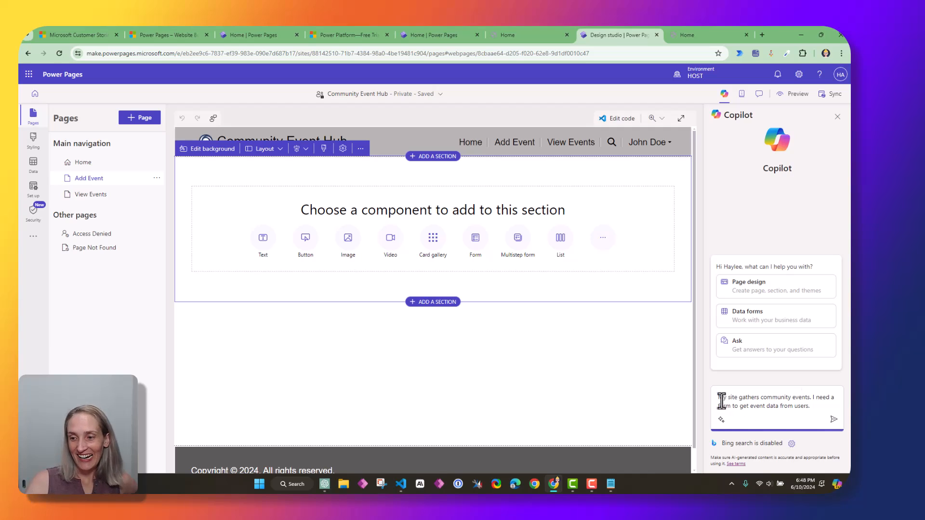
drag(717, 397, 815, 408)
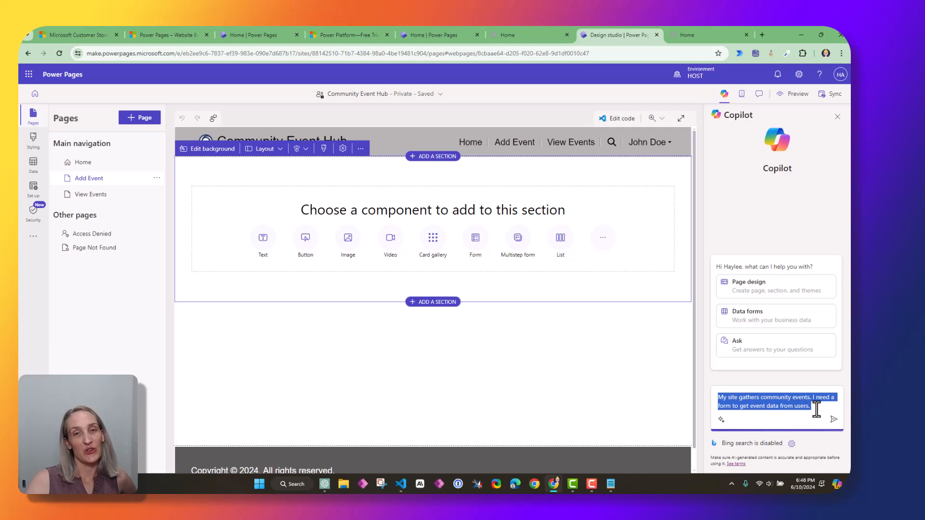
click(814, 408)
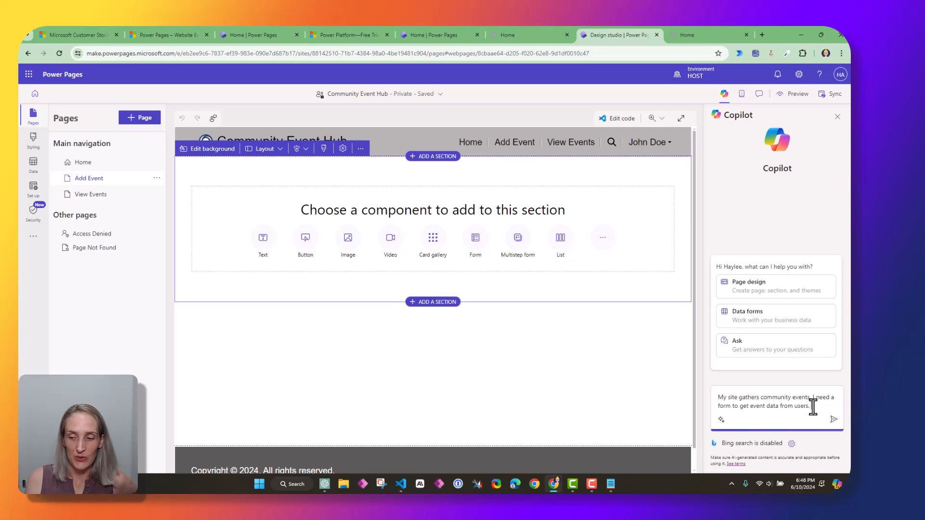
key(Return)
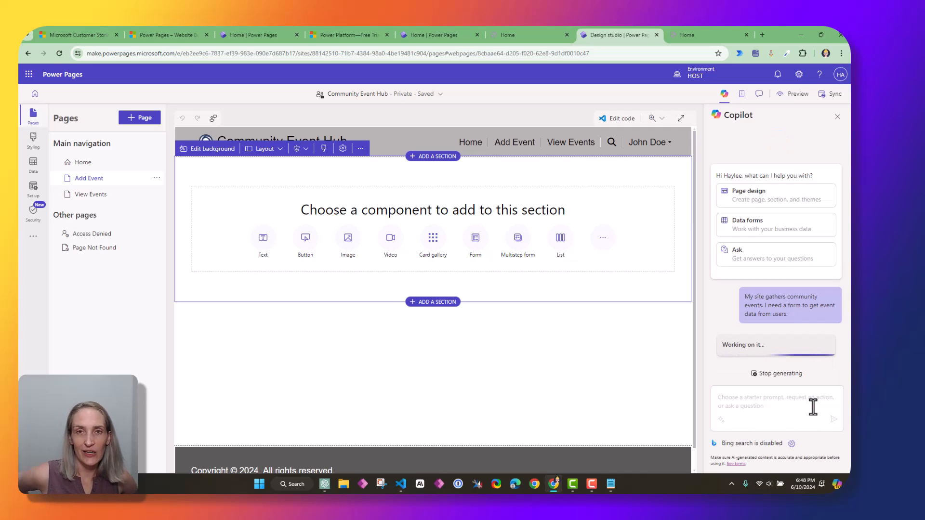
drag(732, 238, 824, 256)
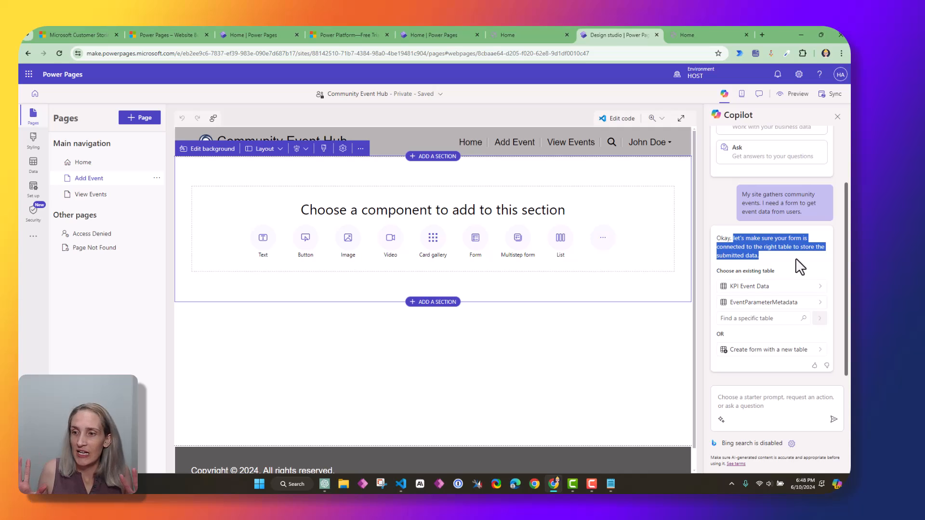
drag(773, 271, 717, 270)
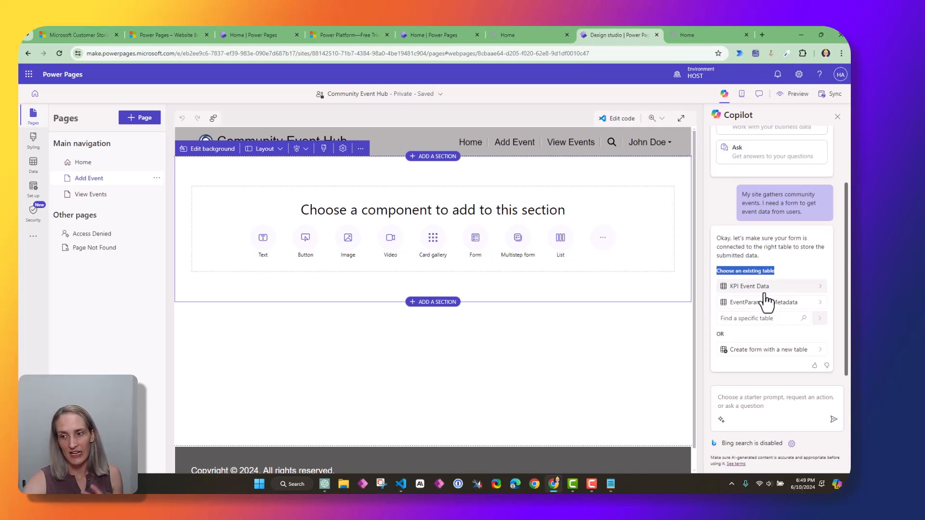
double_click(719, 335)
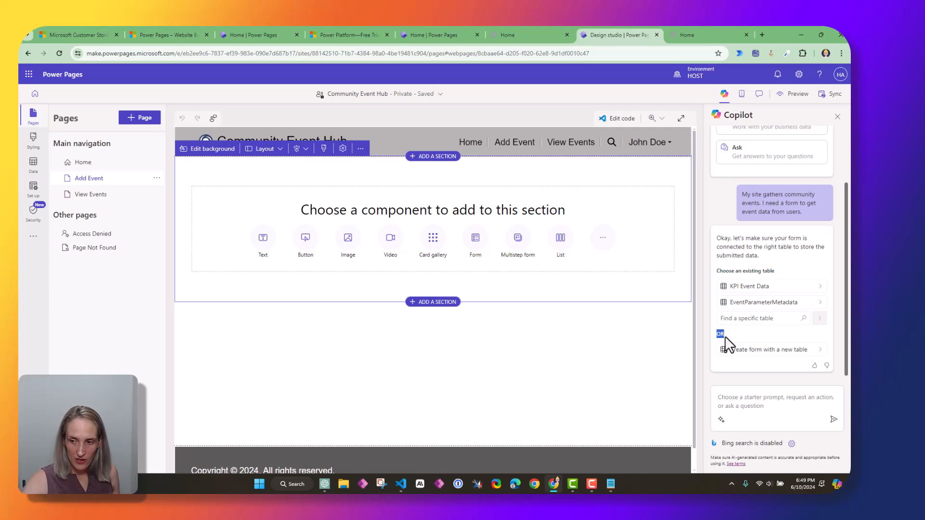
click(762, 357)
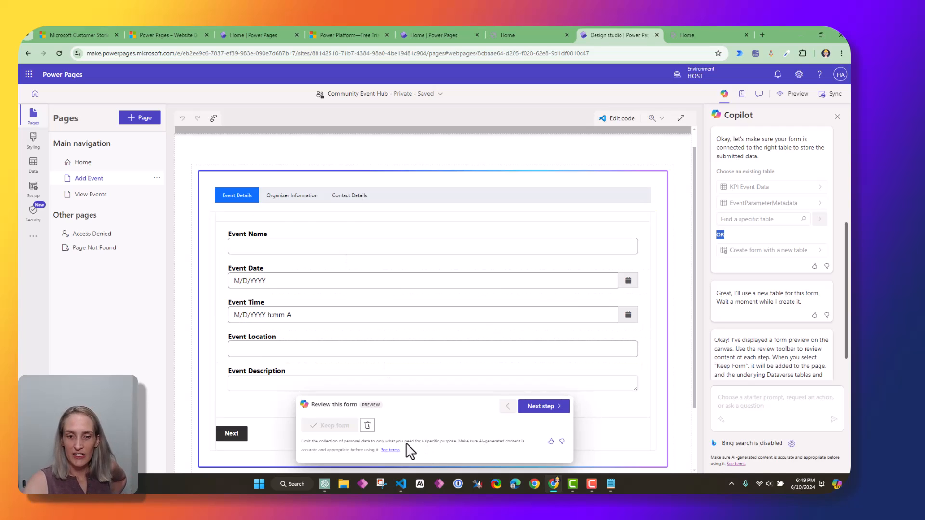
drag(317, 406, 282, 405)
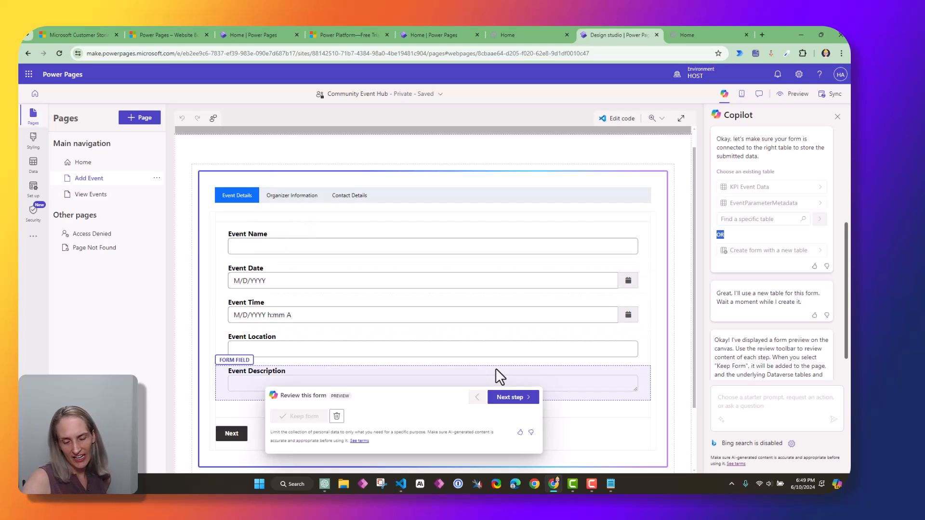
click(513, 400)
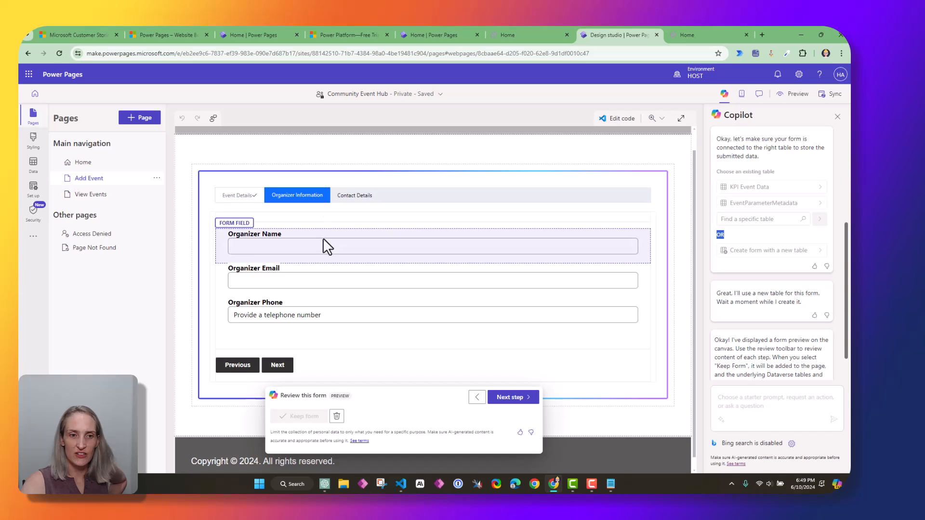
click(529, 400)
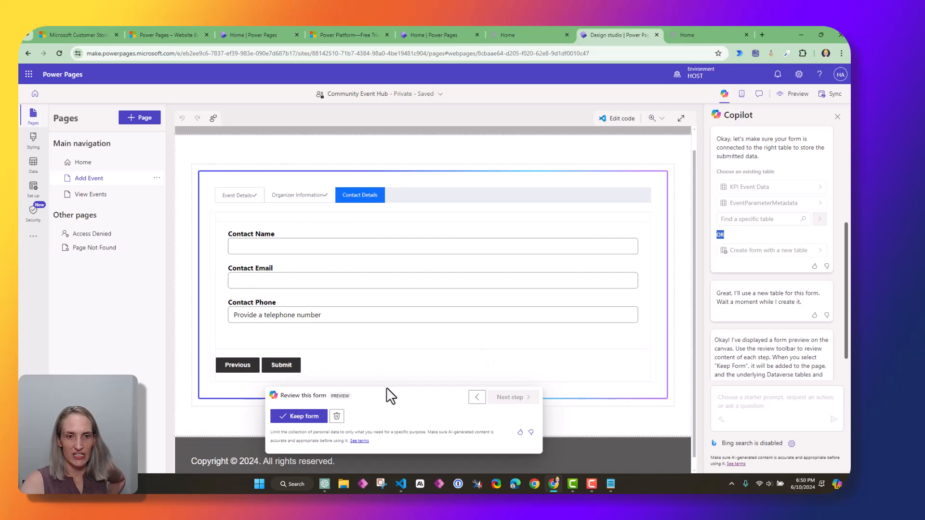
click(482, 400)
click(482, 401)
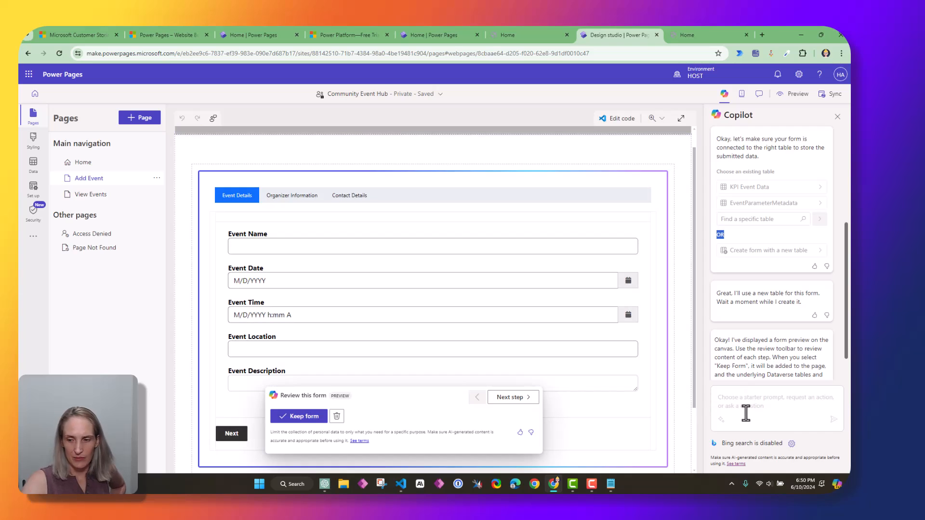
scroll(818, 370, down, 1)
scroll(439, 388, down, 2)
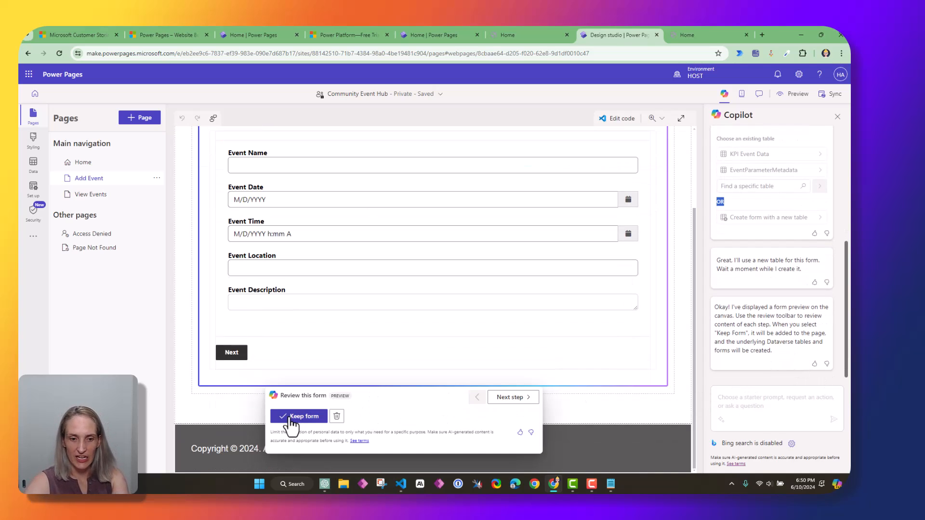
Delete the generated form preview and send Copilot a revised event-form request with start and end times
click(337, 417)
click(783, 403)
text(I need a form that has a start and end time and gathers data for community events from users.)
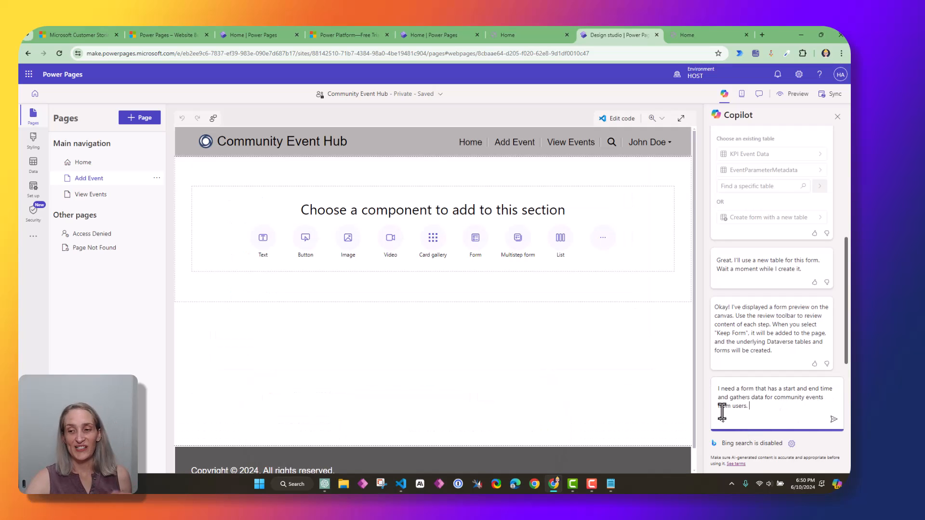
drag(718, 390, 818, 406)
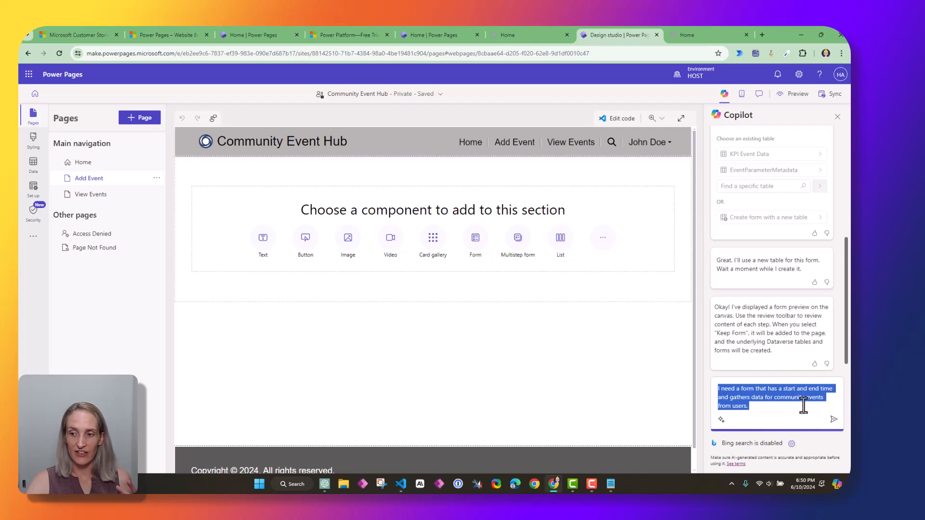
click(800, 407)
click(833, 420)
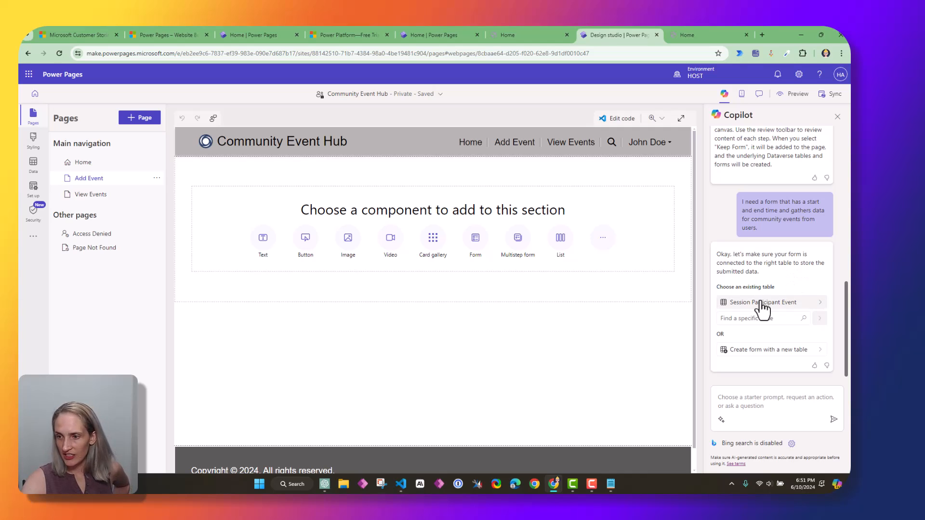
Create the form with a new table, review its Date and Time, Location and Organizer steps, and keep it
click(764, 350)
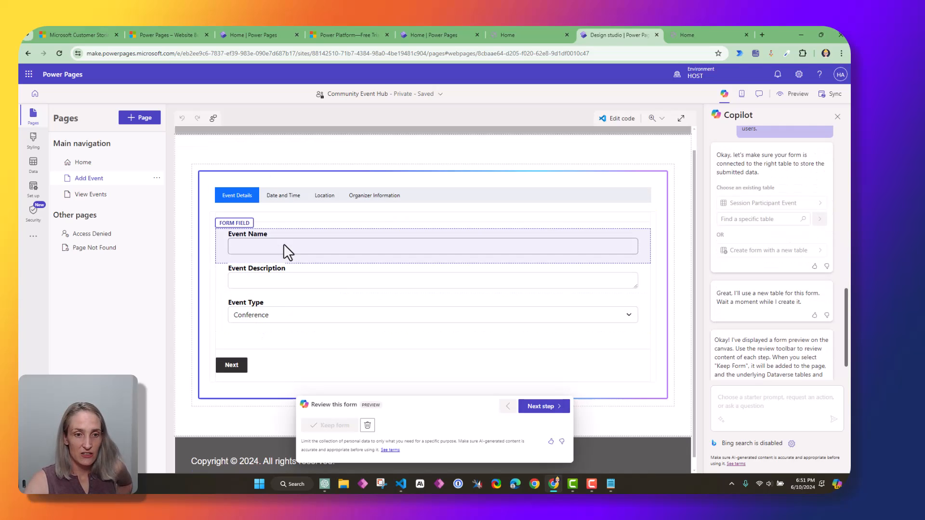
click(542, 406)
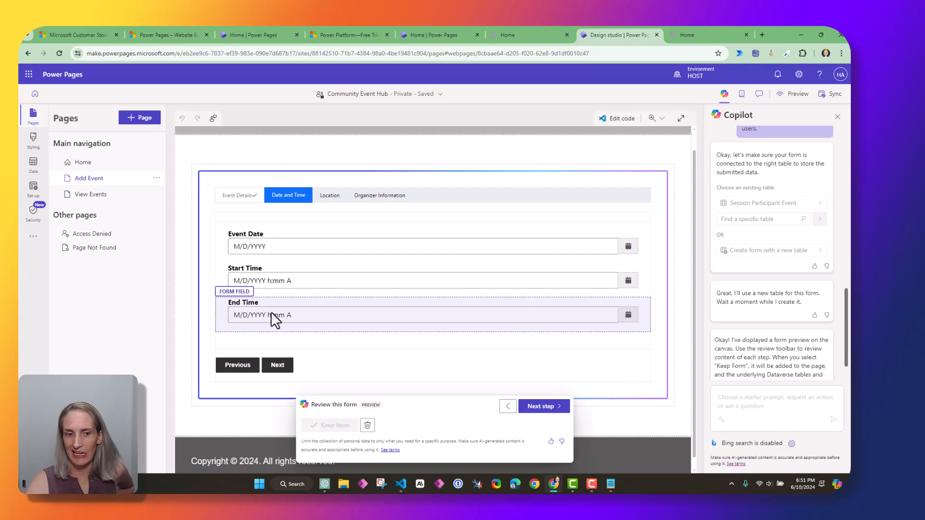
click(281, 237)
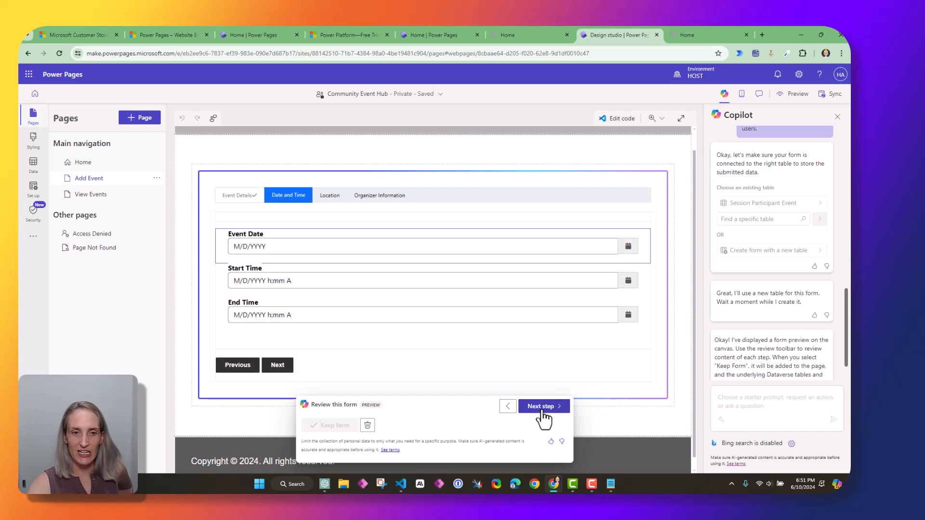
click(541, 409)
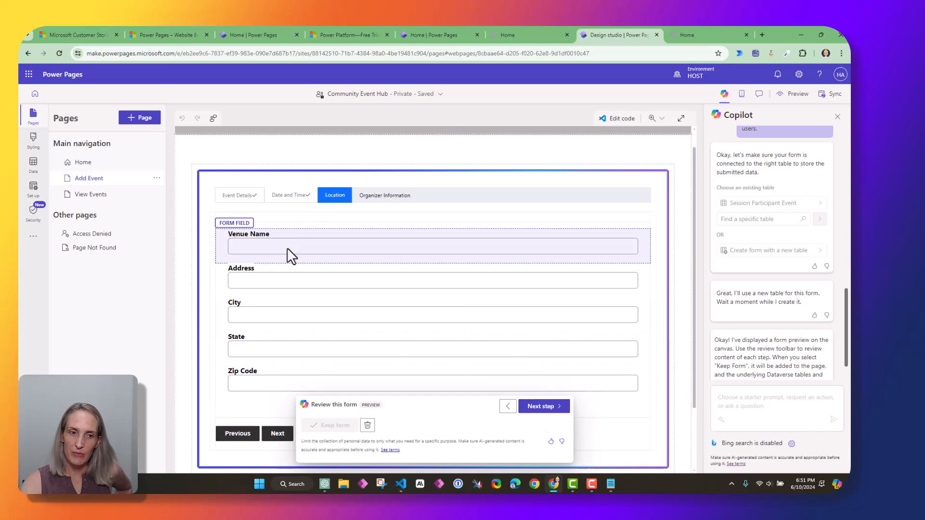
click(535, 402)
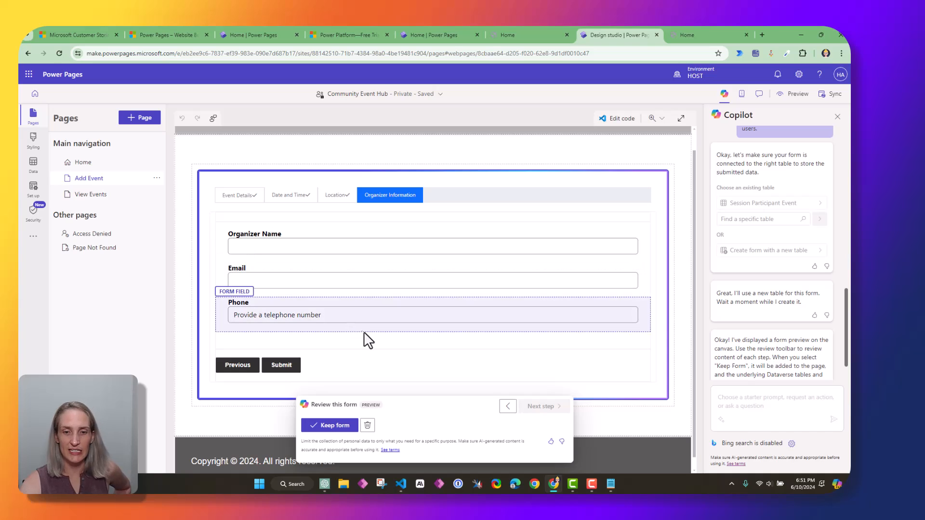
click(336, 425)
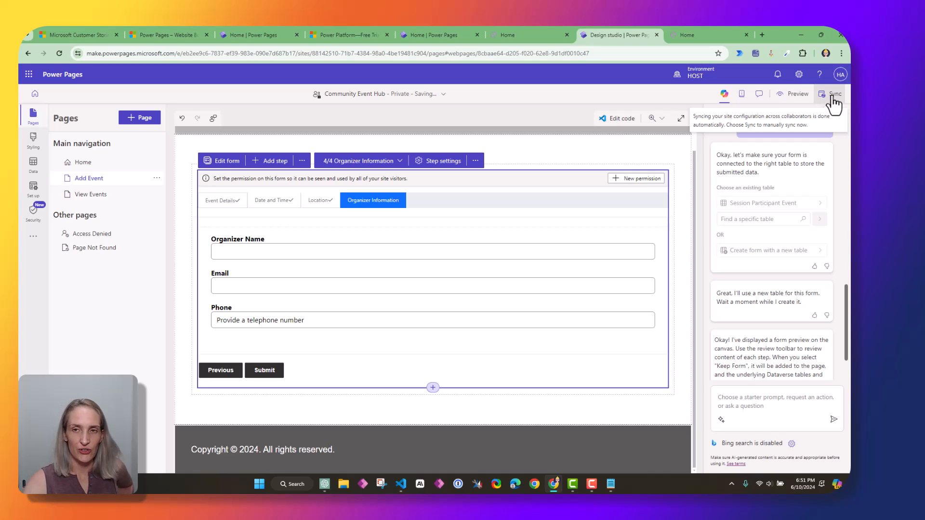
click(794, 94)
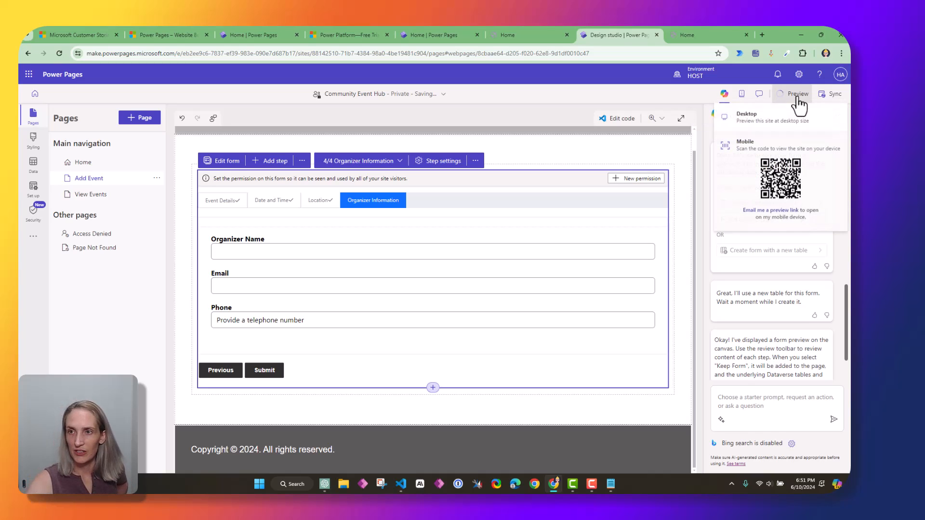
Preview the live site at desktop size, note the missing-permissions error, and return to the designer
click(774, 120)
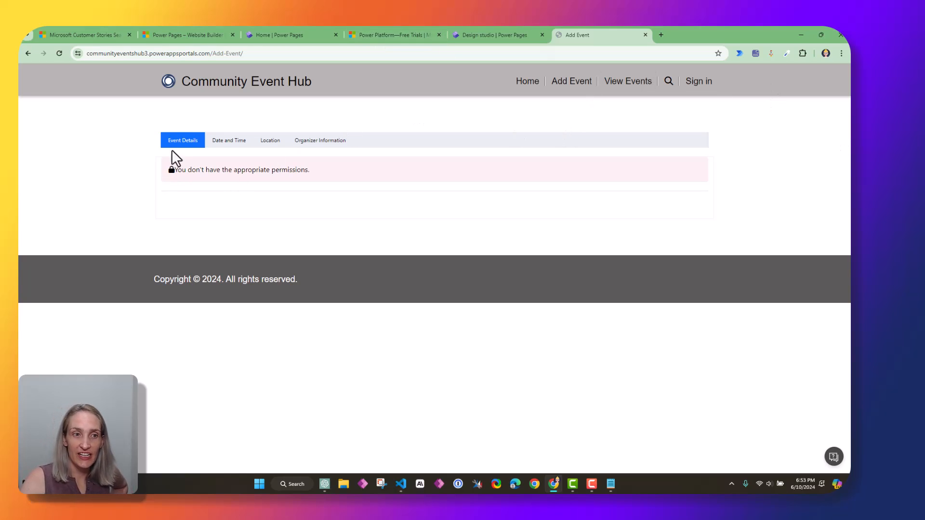
drag(177, 169, 361, 167)
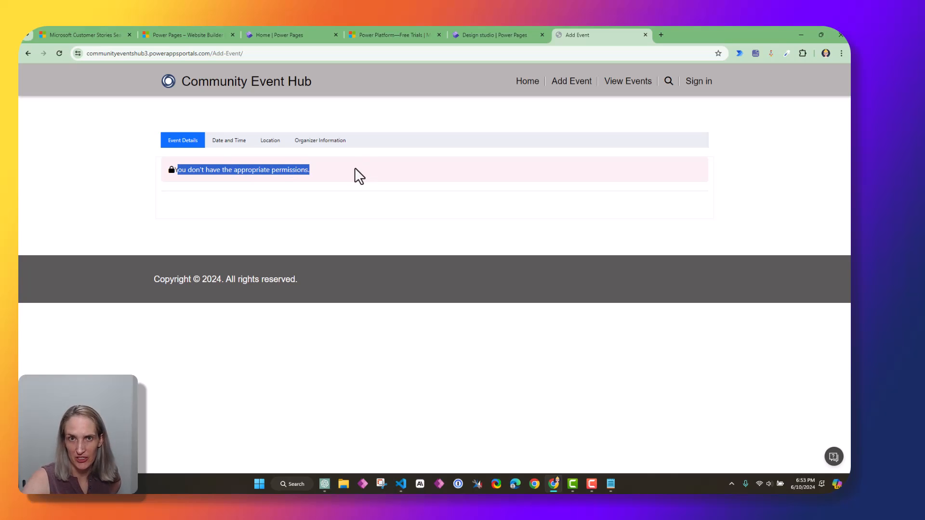
click(389, 120)
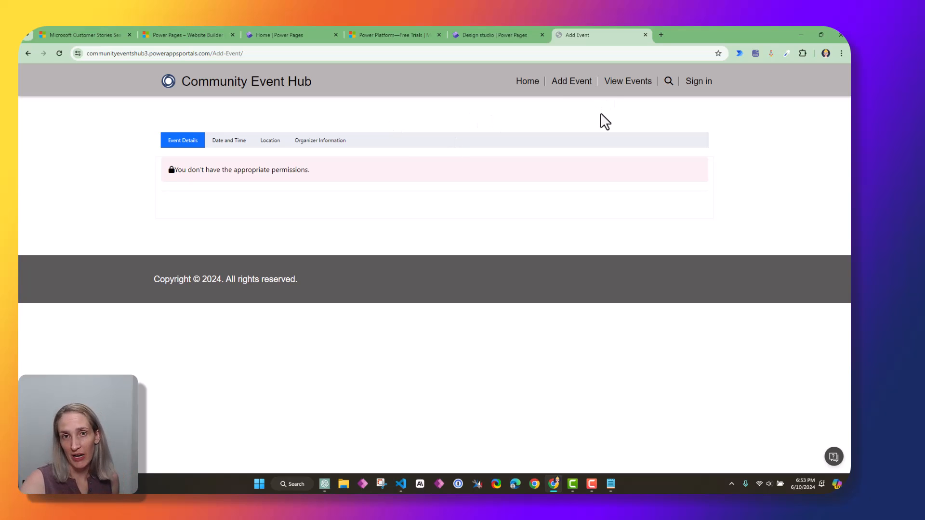
click(507, 35)
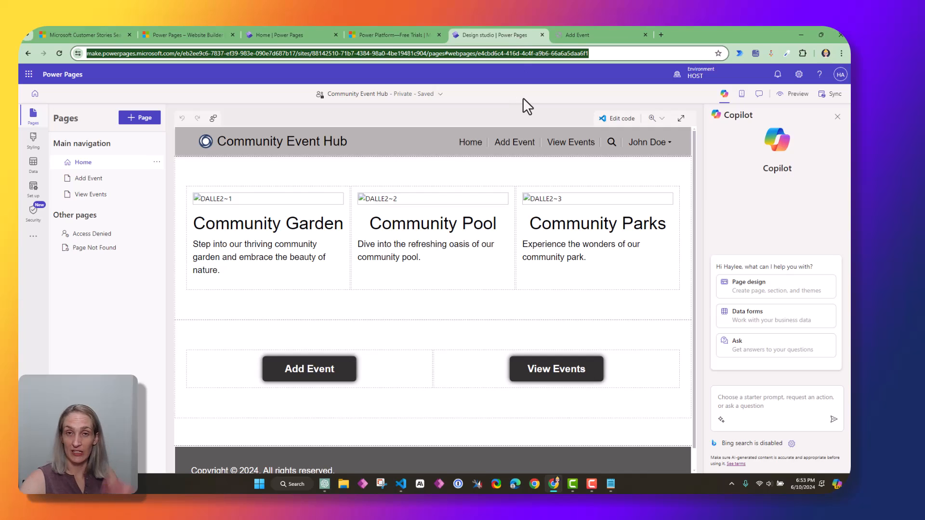
Open the Add Event page and select its four-step event form
click(86, 178)
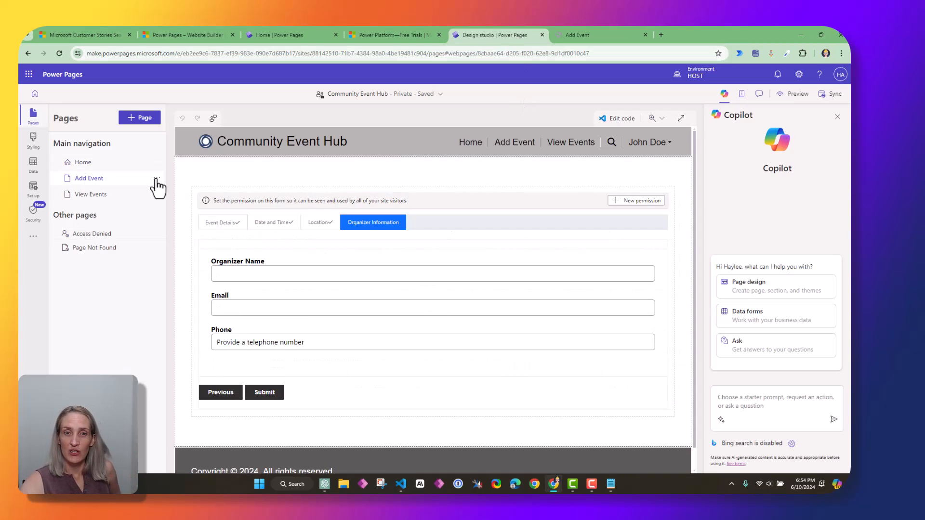
click(215, 202)
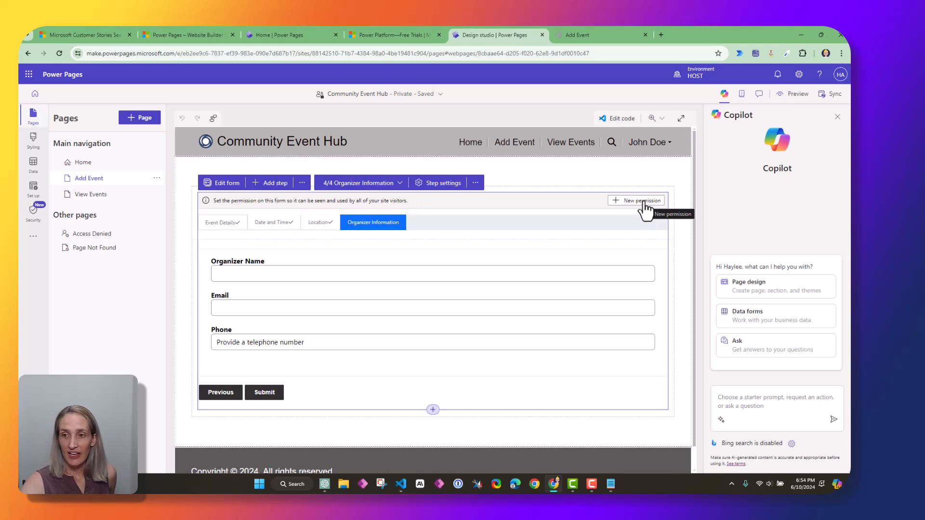
Start a new table permission named Organizer Information and add Read access
click(628, 206)
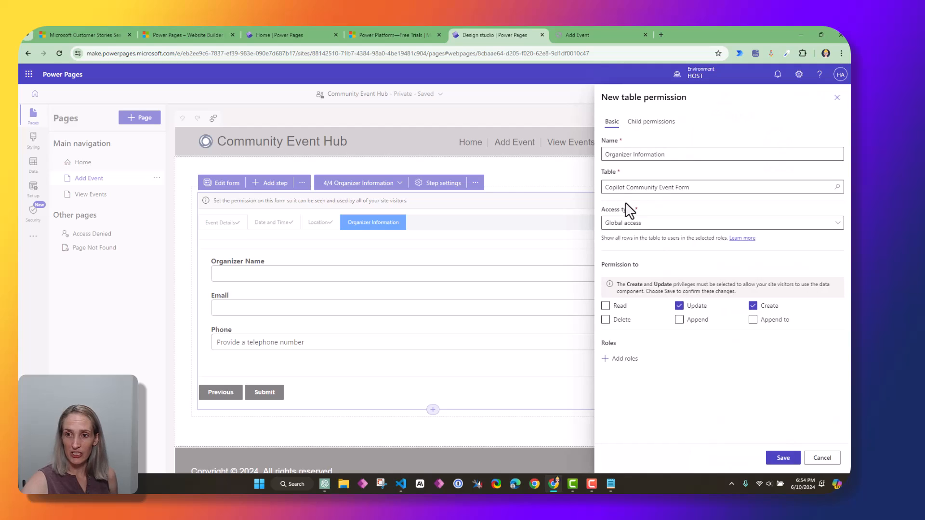
click(605, 155)
drag(605, 155, 673, 152)
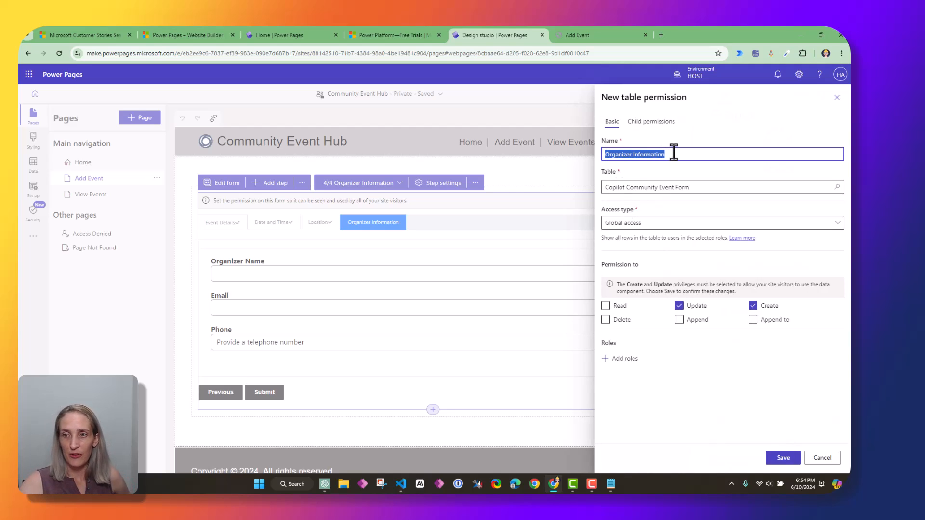
click(649, 175)
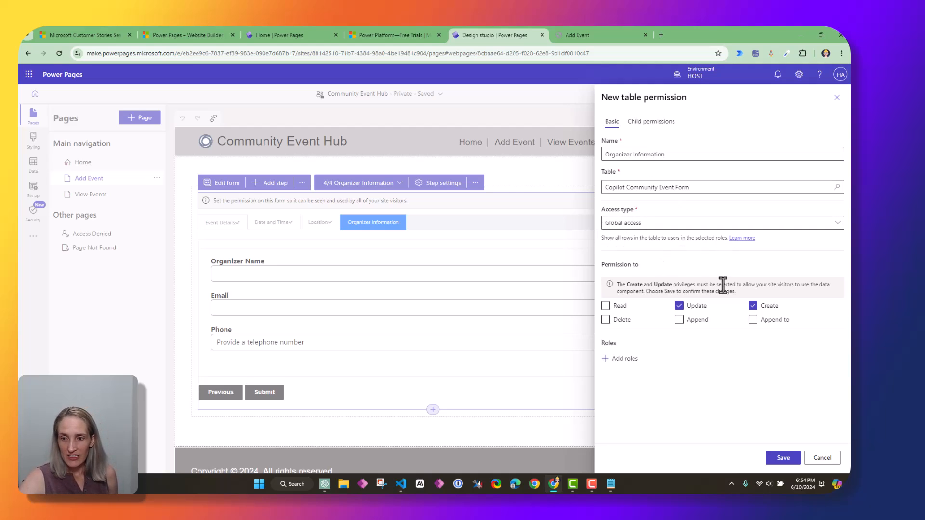
click(608, 309)
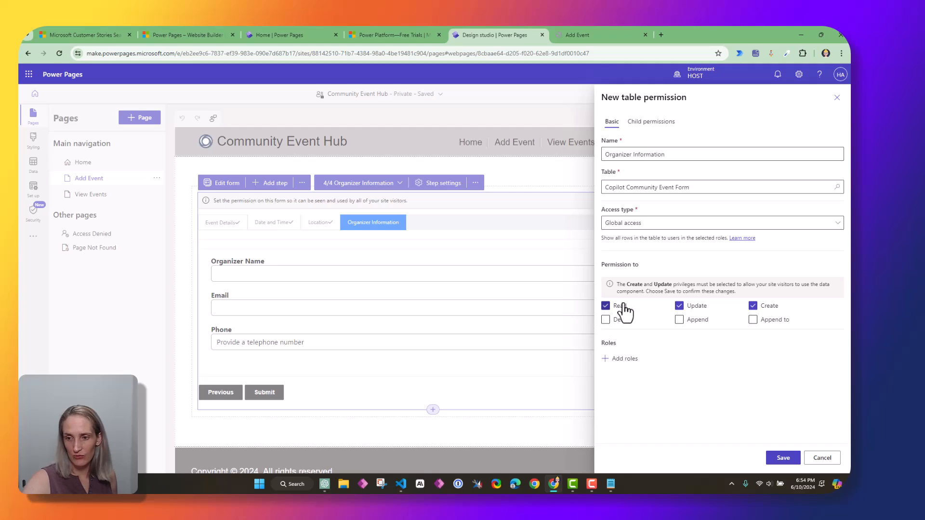
Assign the permission to the Anonymous Users role only, leaving Authenticated Users out
click(616, 359)
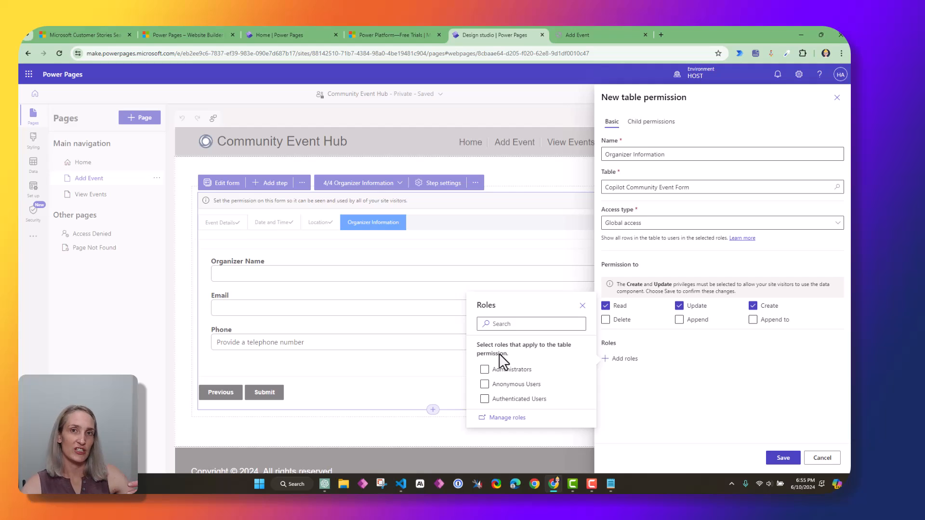
click(519, 387)
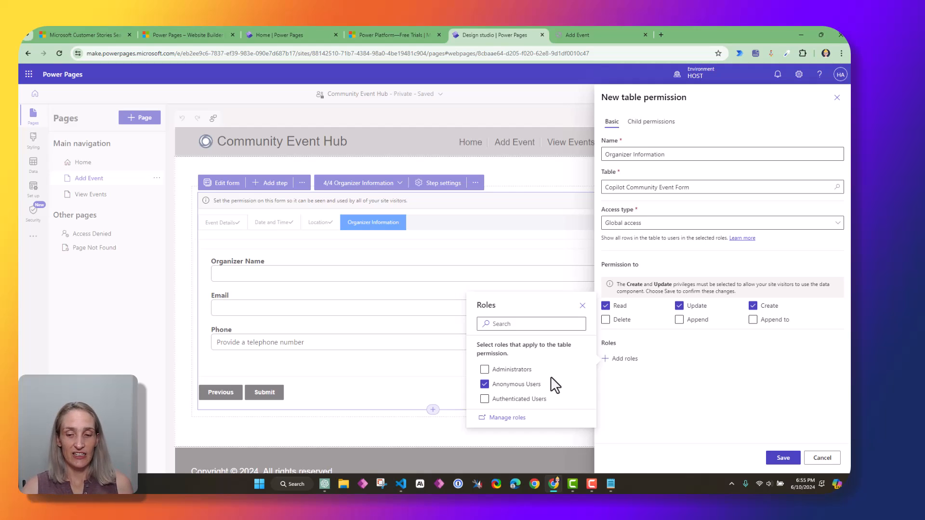
click(510, 404)
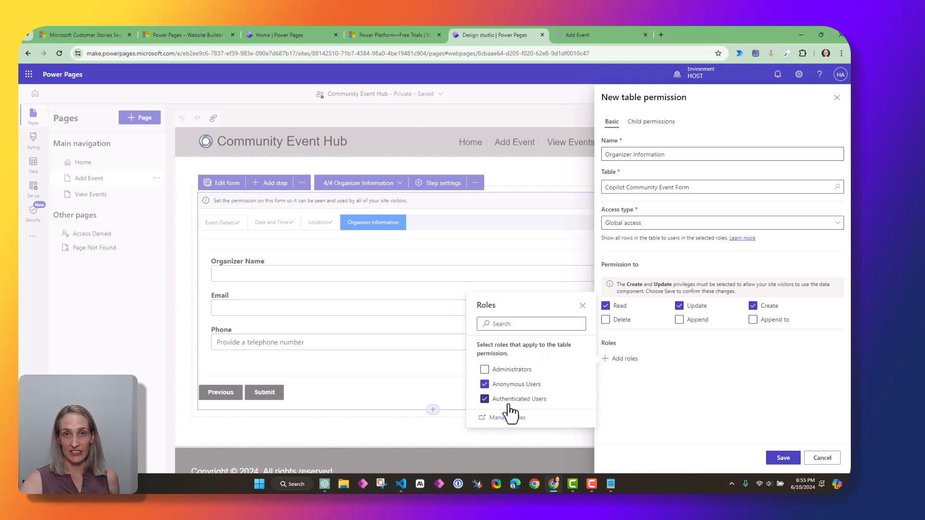
click(487, 385)
click(488, 400)
click(488, 384)
click(486, 400)
click(510, 387)
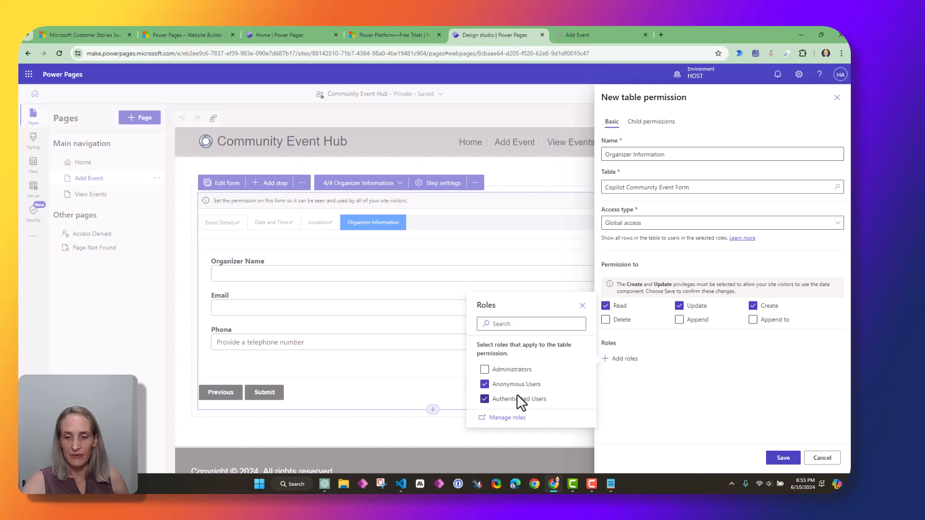
click(513, 402)
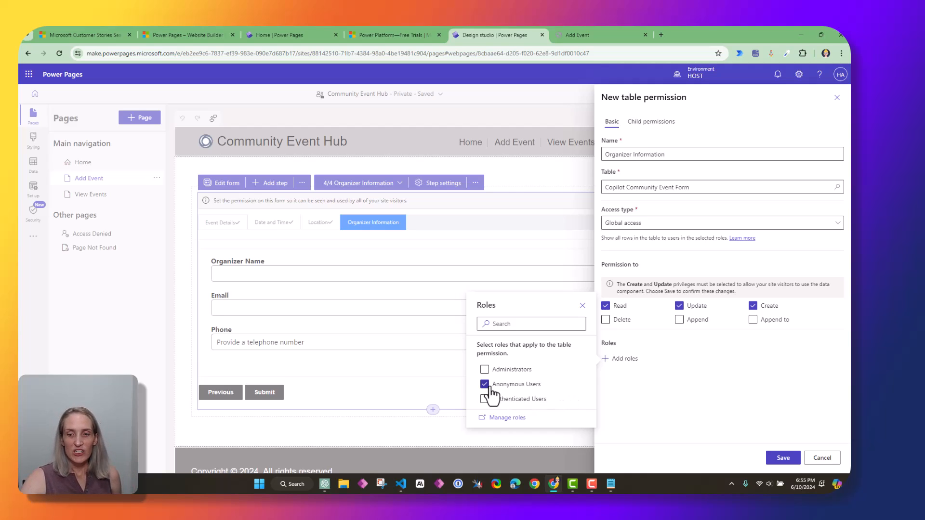
click(602, 390)
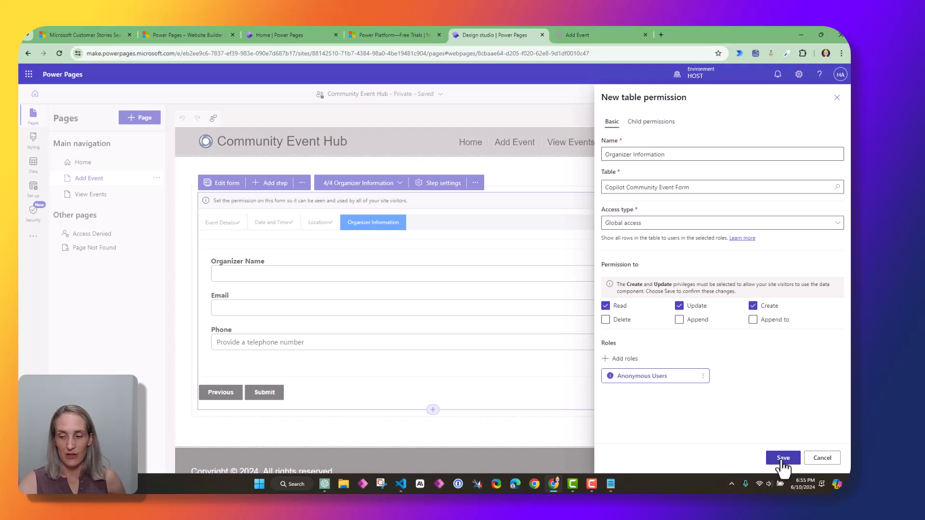
Save the permission and confirm keeping the data visible to anyone
click(782, 460)
drag(340, 227, 394, 245)
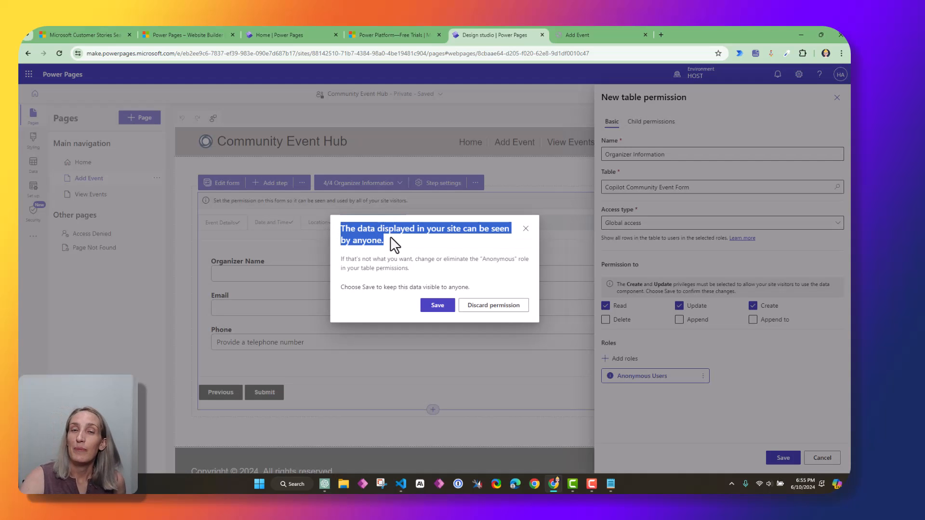
drag(340, 231, 414, 239)
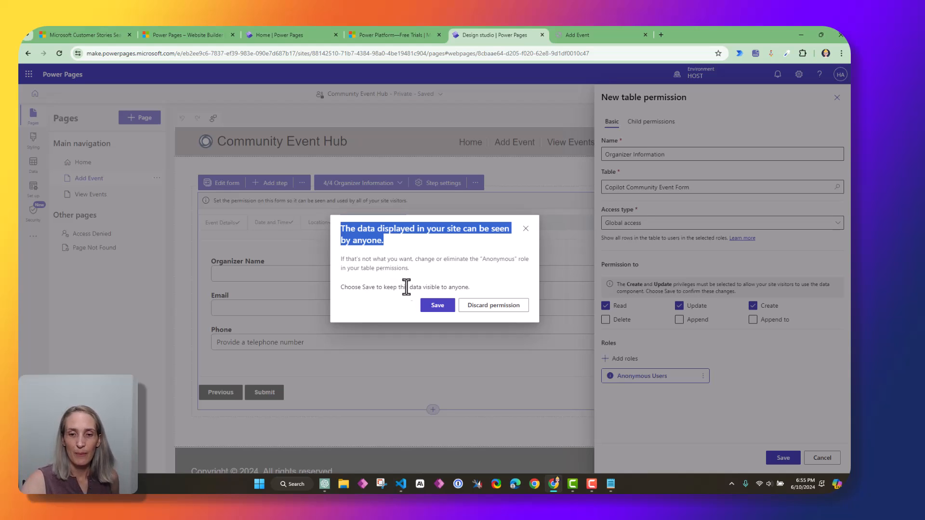
click(438, 307)
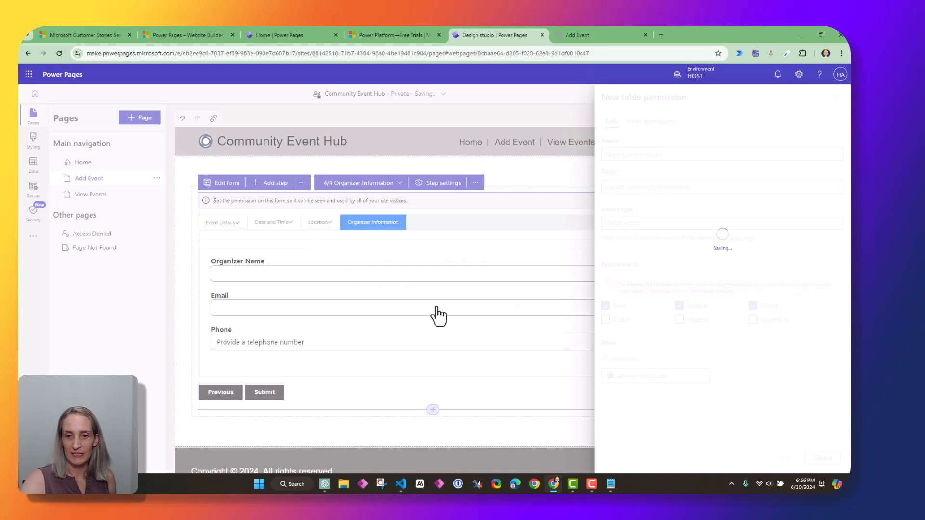
Sync the site, reload the live Add Event form, and enter the Community Garden Event Kick Off name and description
click(832, 98)
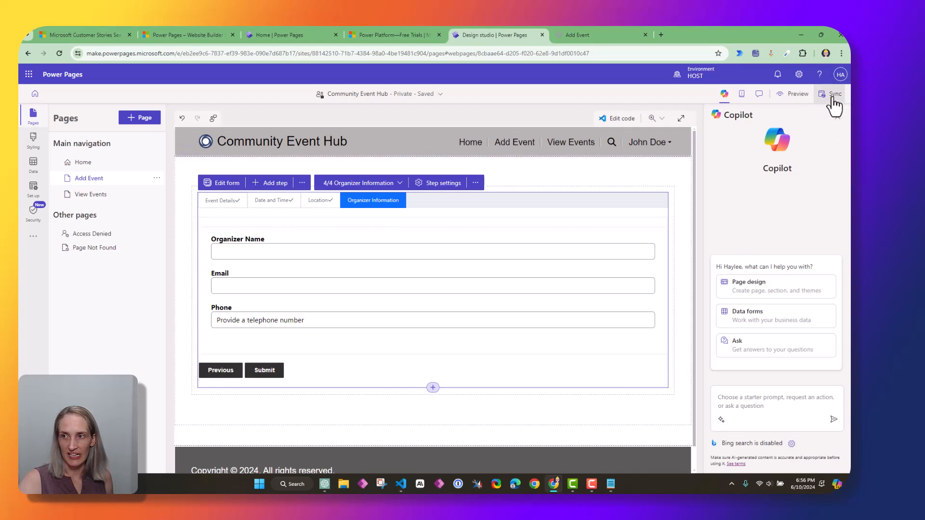
click(590, 32)
click(57, 57)
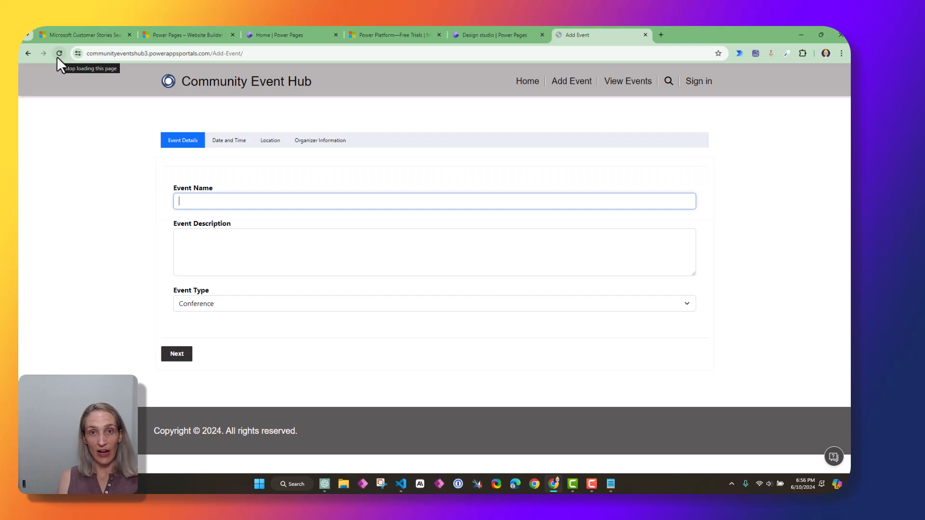
text(Community Garden Event Kick Off)
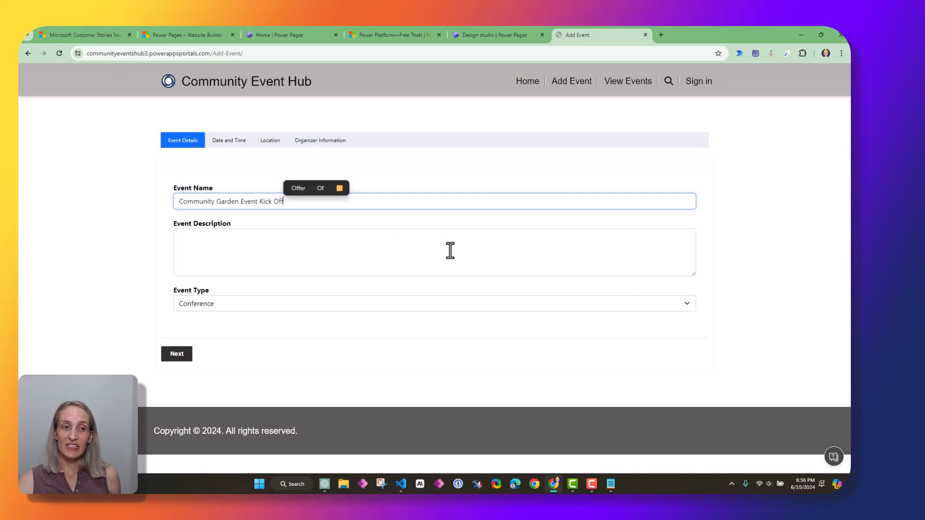
click(450, 261)
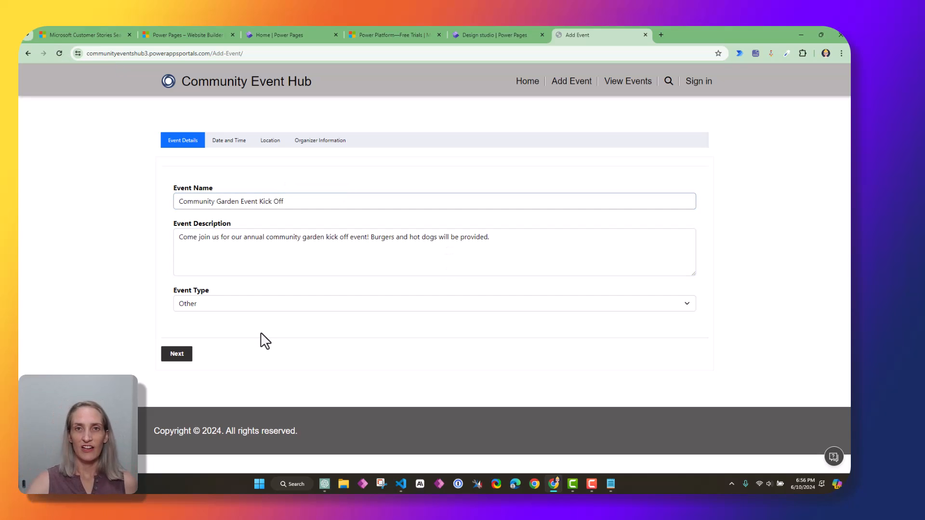
drag(183, 244, 530, 256)
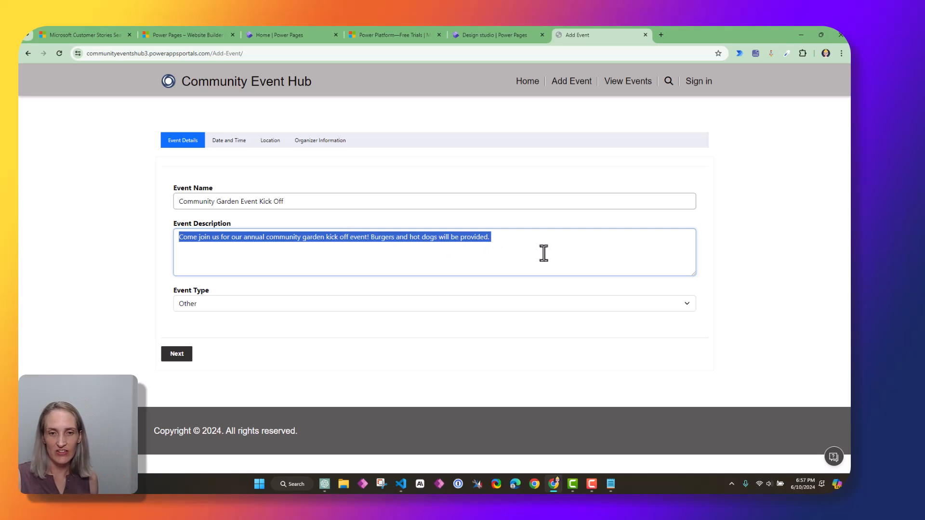
click(541, 251)
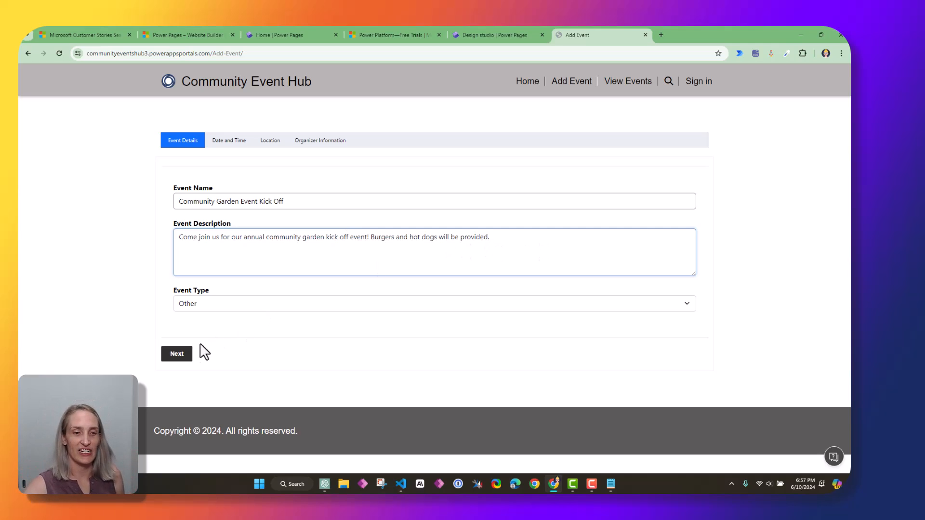
click(179, 356)
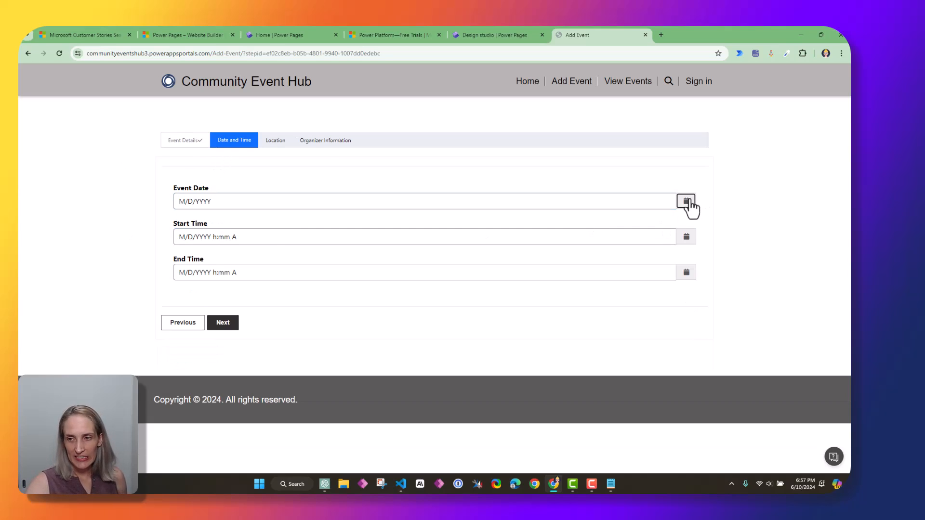
Set the event date and June 12, 2024 start and end times, then continue to Location
click(686, 201)
click(201, 271)
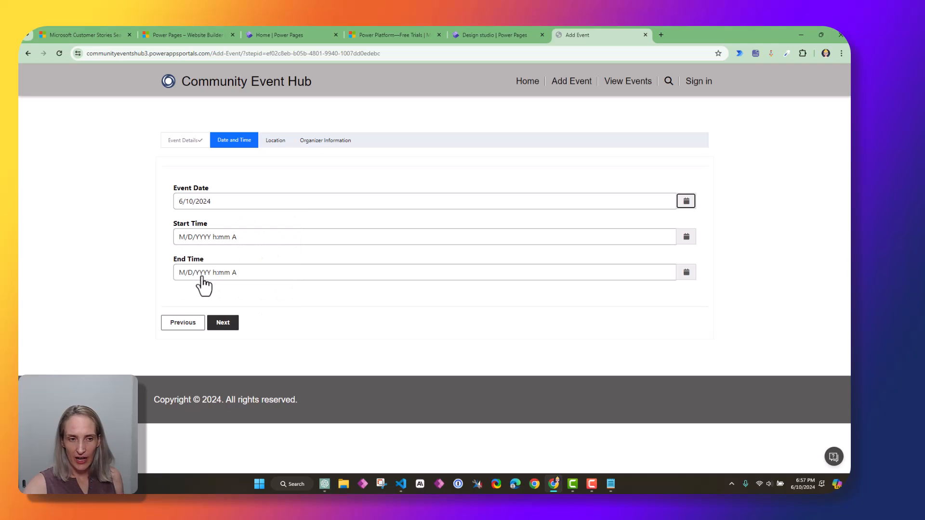
click(686, 237)
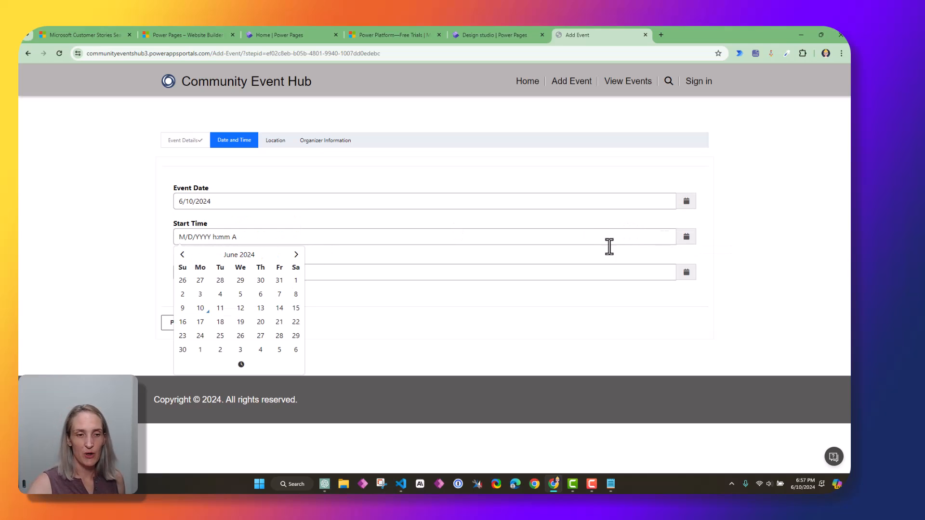
click(237, 310)
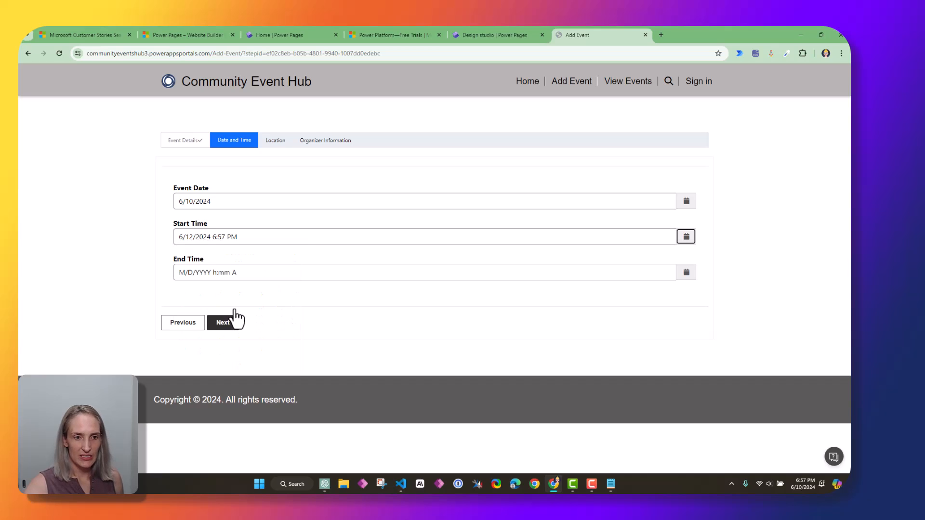
click(310, 240)
drag(212, 237, 216, 235)
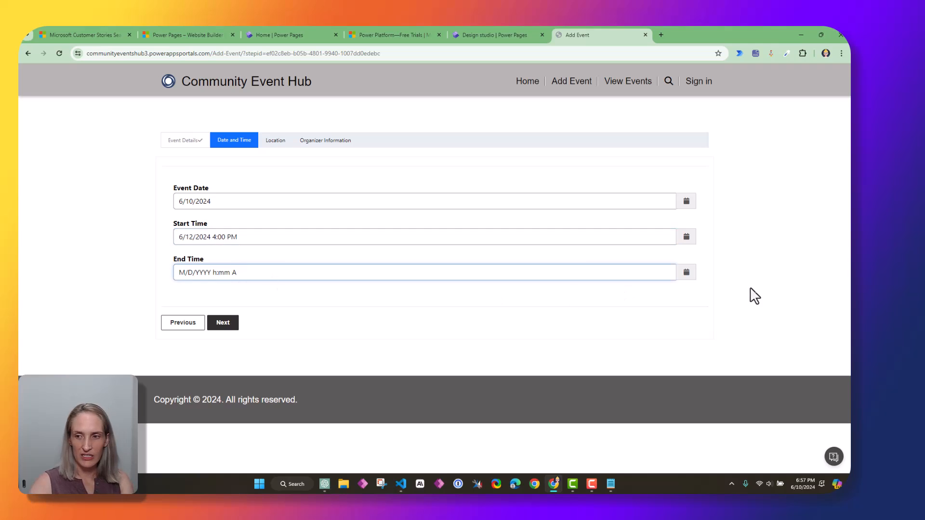
click(686, 276)
click(241, 344)
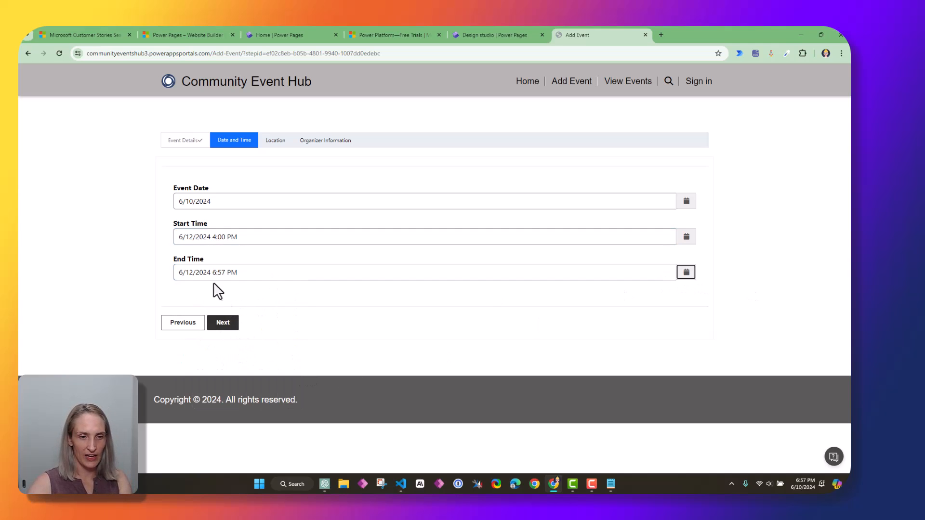
click(221, 274)
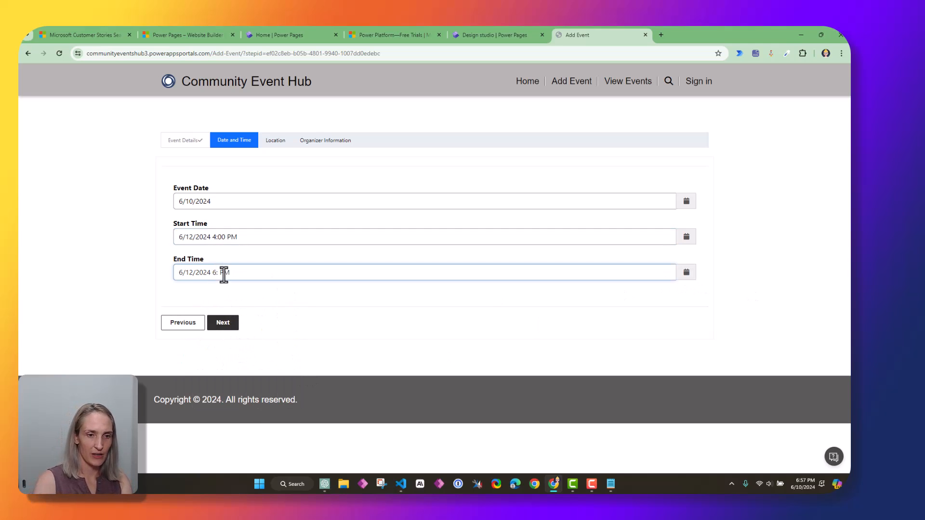
click(232, 325)
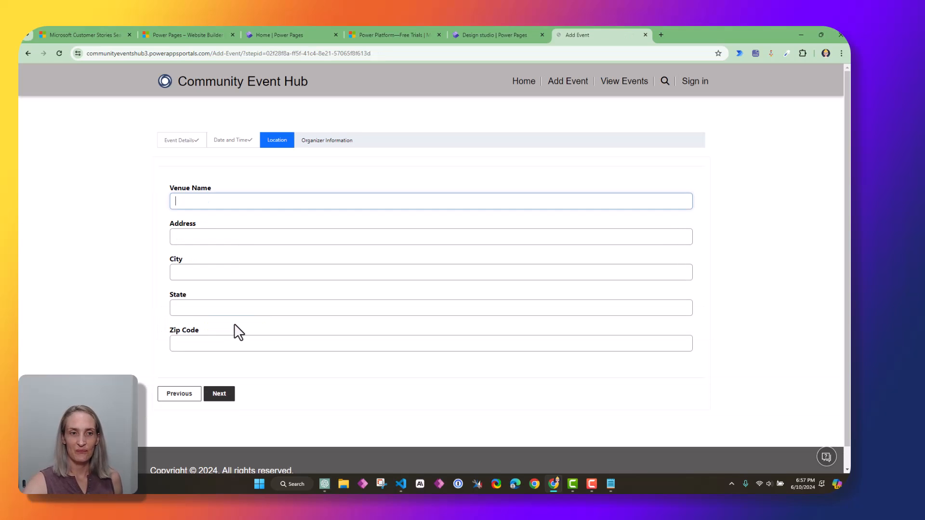
Enter Community Garden as the venue with address 12 and advance to organizer information
text(Community)
text(Garden)
click(236, 241)
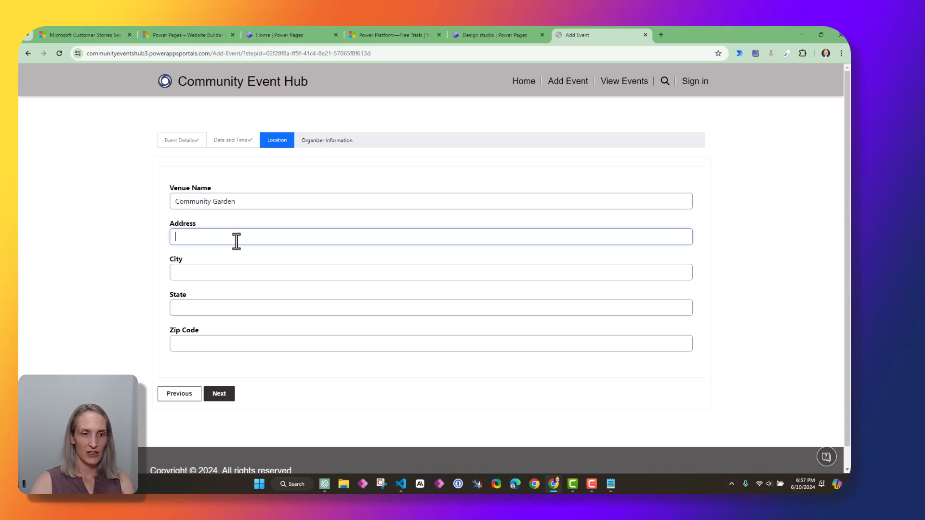
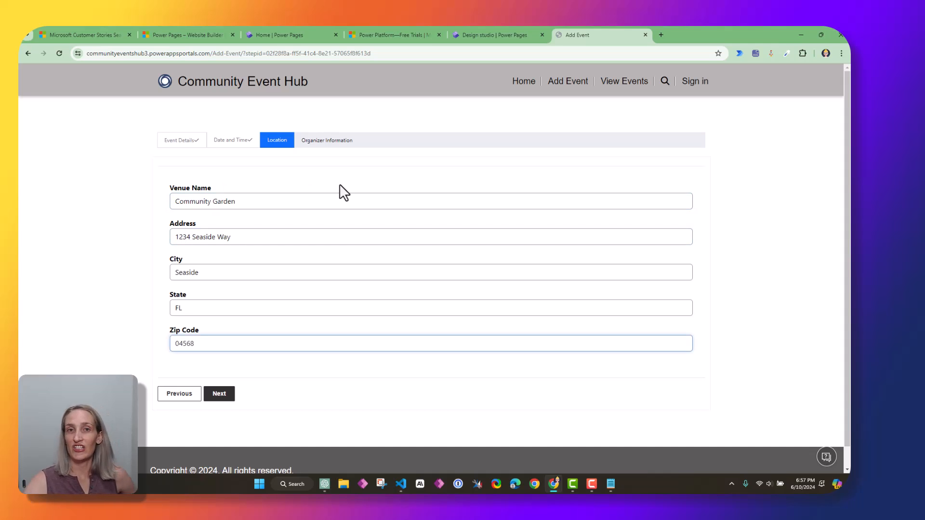
click(230, 201)
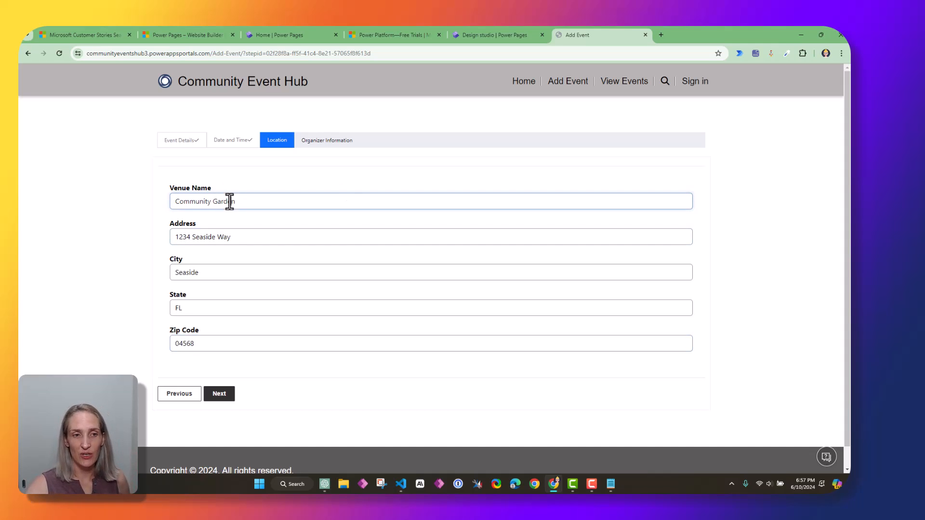
click(232, 398)
Fill in the organizer's name, e-mail and phone number, submit the event, and open a fresh Add Event form
text(Haylee)
key(Tab)
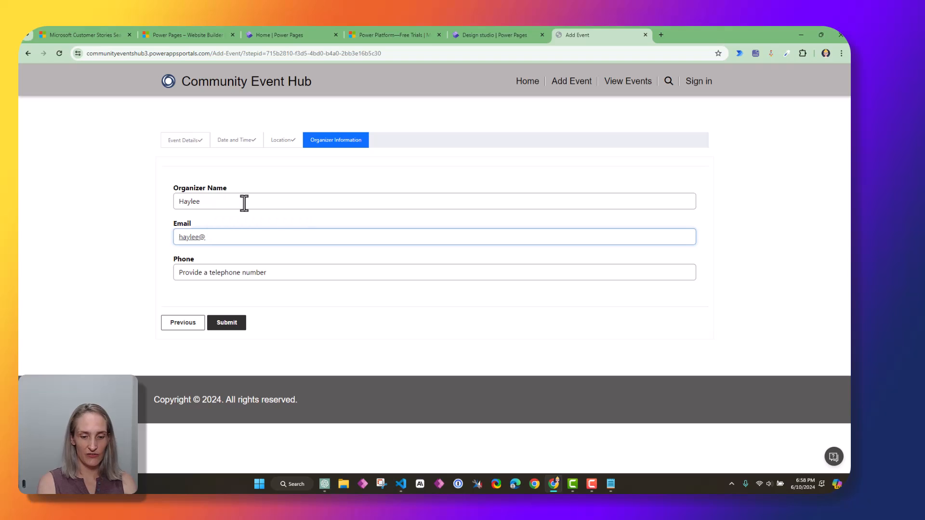
click(250, 277)
text(55)
click(227, 323)
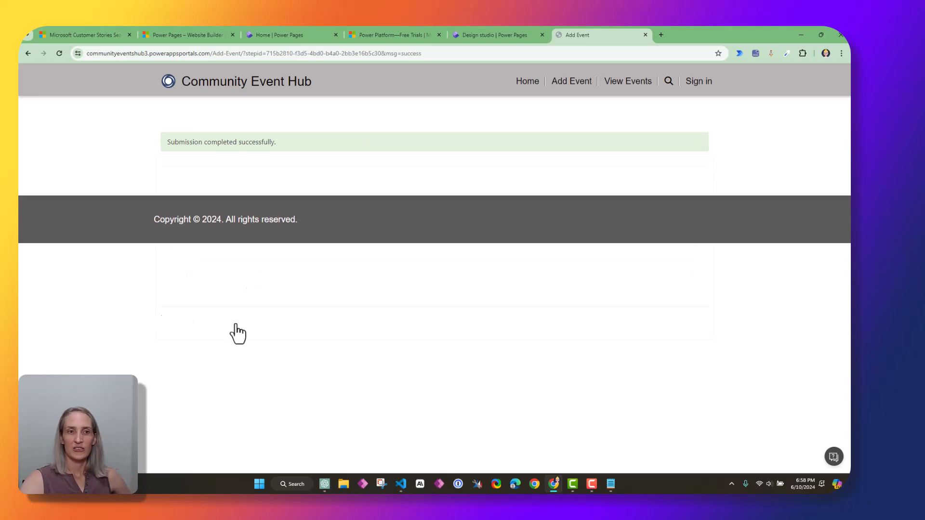
click(585, 83)
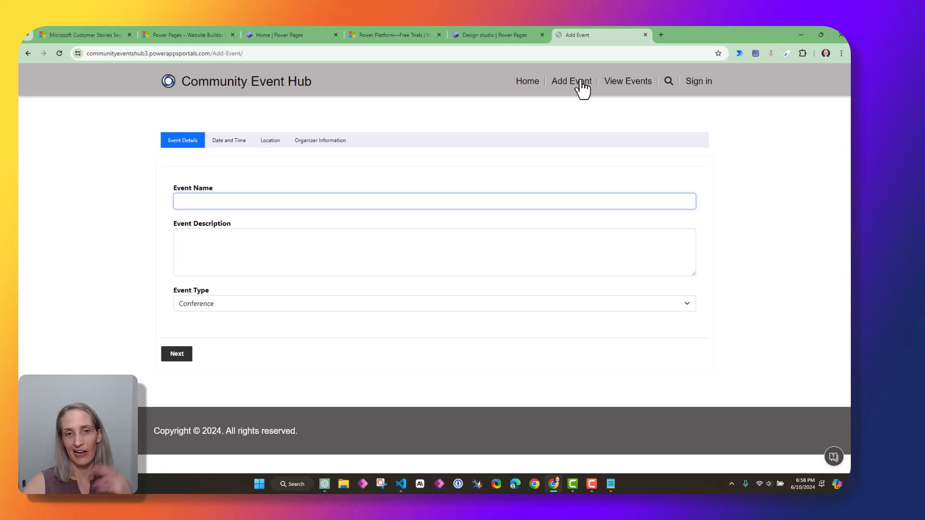
Browse the live Home, View Events and Add Event pages, find no events listed, and return to the design studio
click(529, 86)
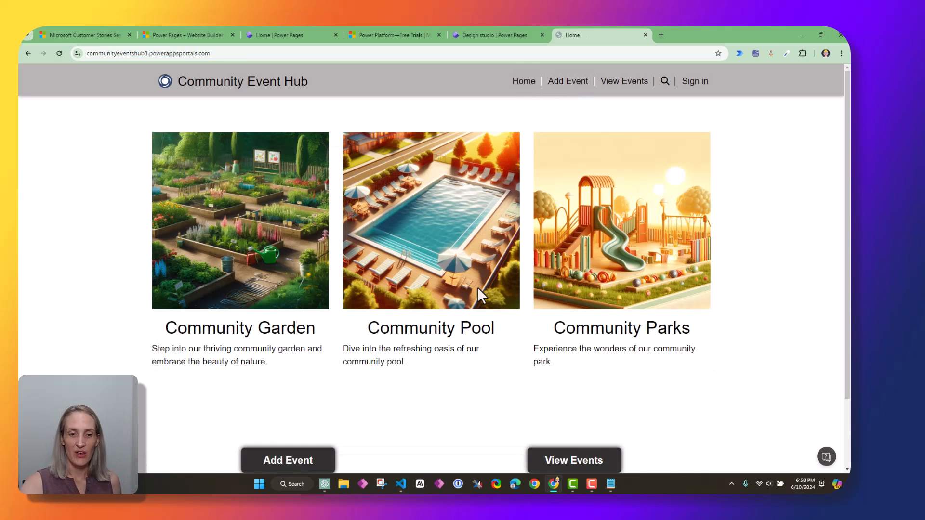
scroll(457, 385, down, 3)
scroll(433, 390, up, 5)
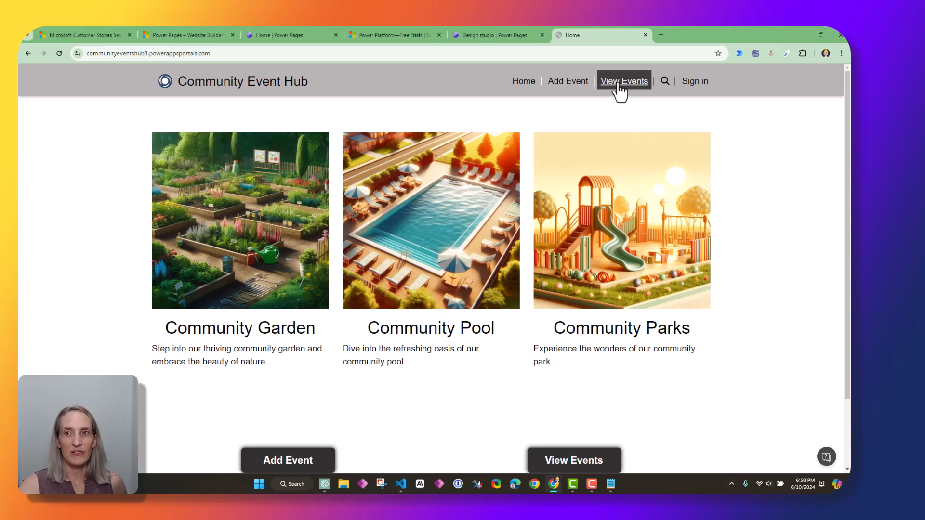
click(619, 85)
click(516, 86)
scroll(374, 433, down, 3)
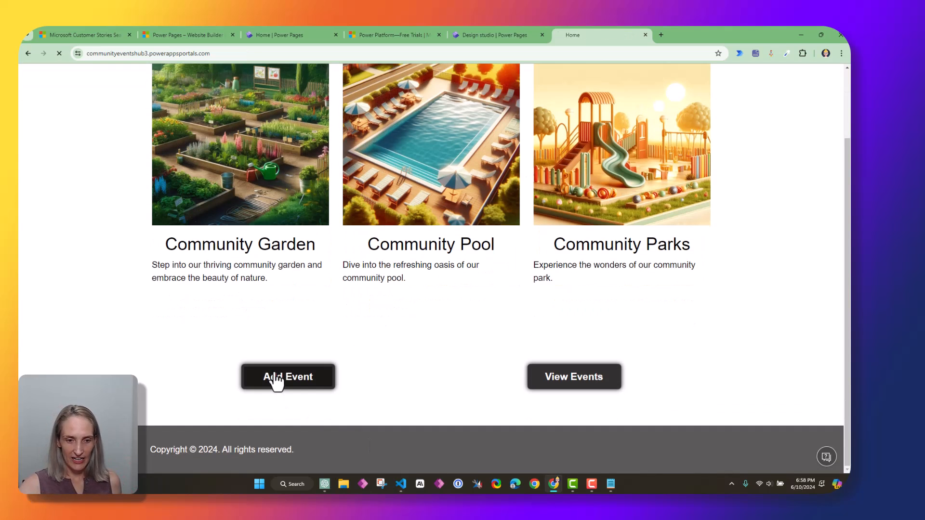
click(275, 379)
click(620, 84)
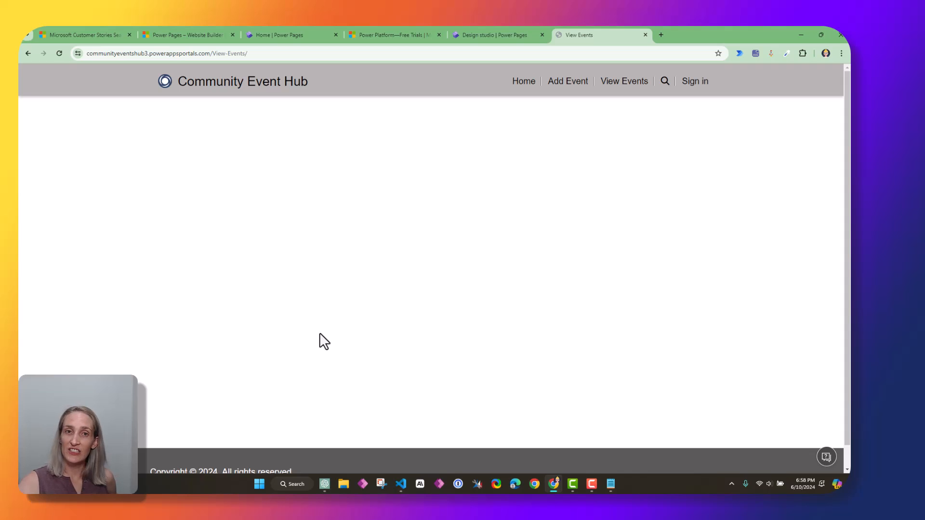
key(ctrl+shift+Tab)
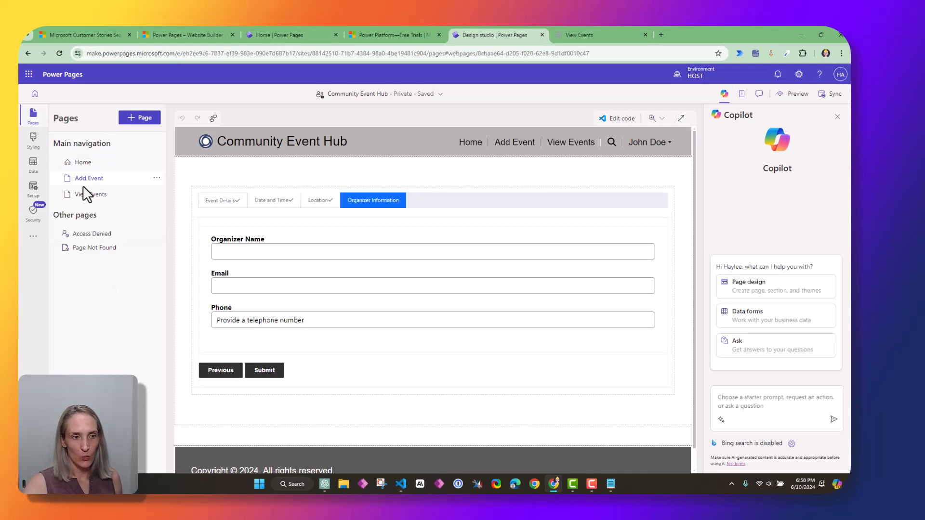
Add a list component to the View Events page and leave it without a table for now
click(80, 195)
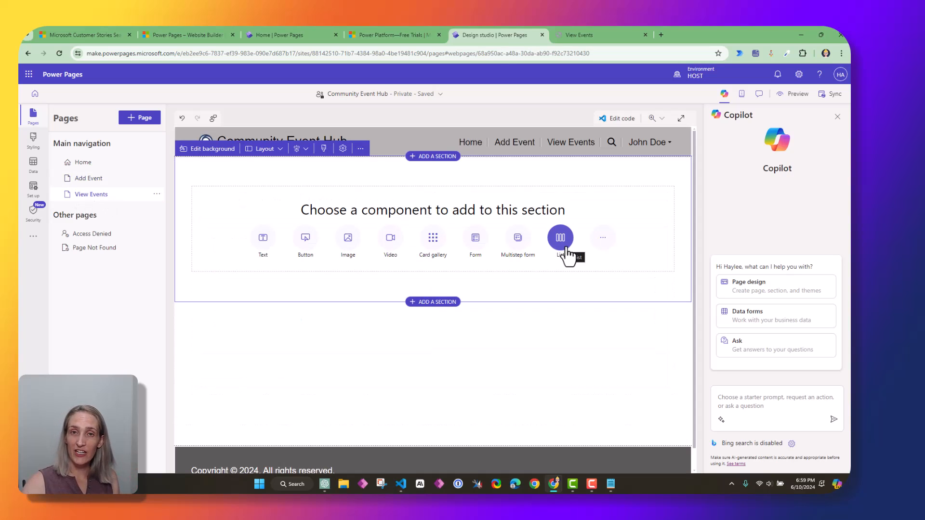
click(560, 239)
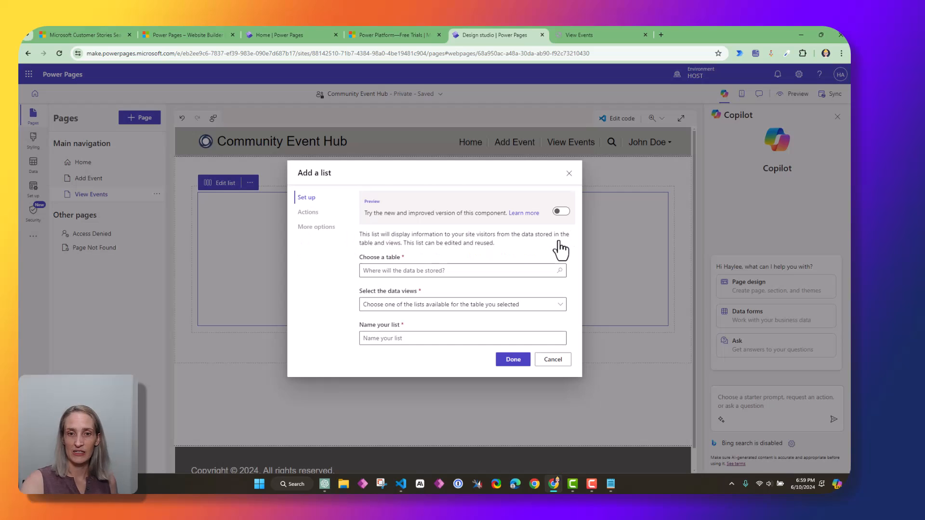
click(423, 270)
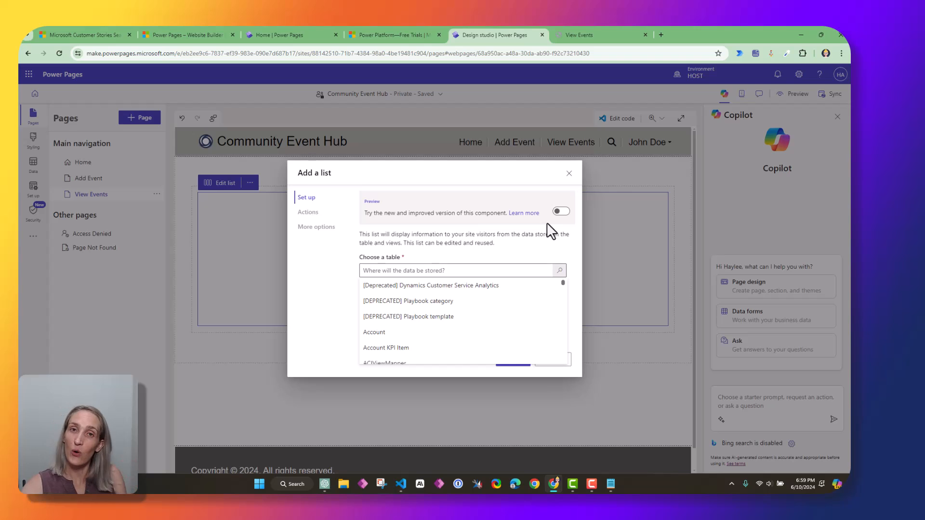
click(569, 173)
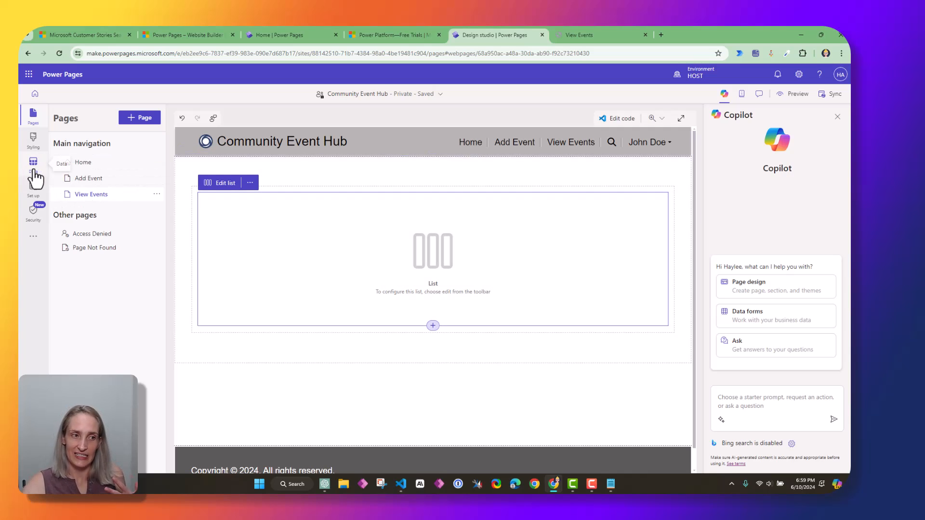
Open the Data workspace to view the Copilot Community Event Form table's stored rows
click(34, 172)
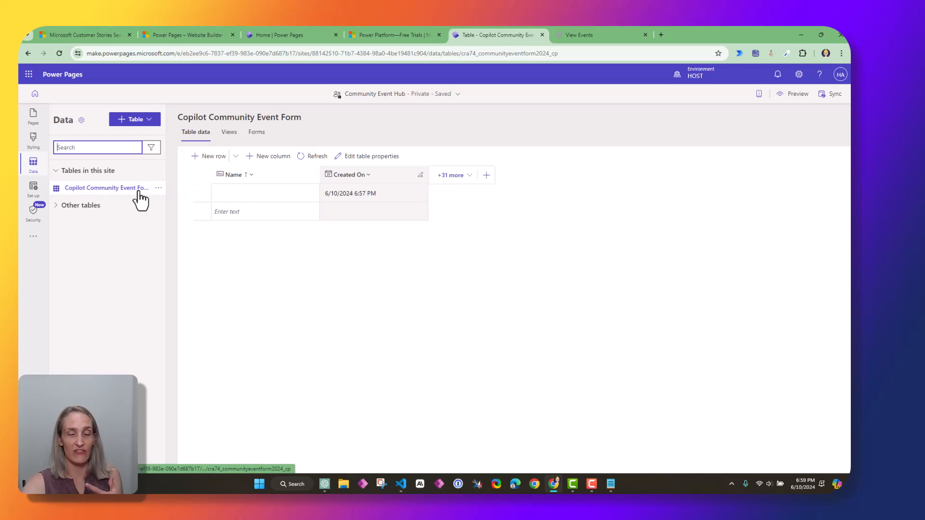
Select the View Events list and choose the Copilot Community Event Form table for it
click(34, 124)
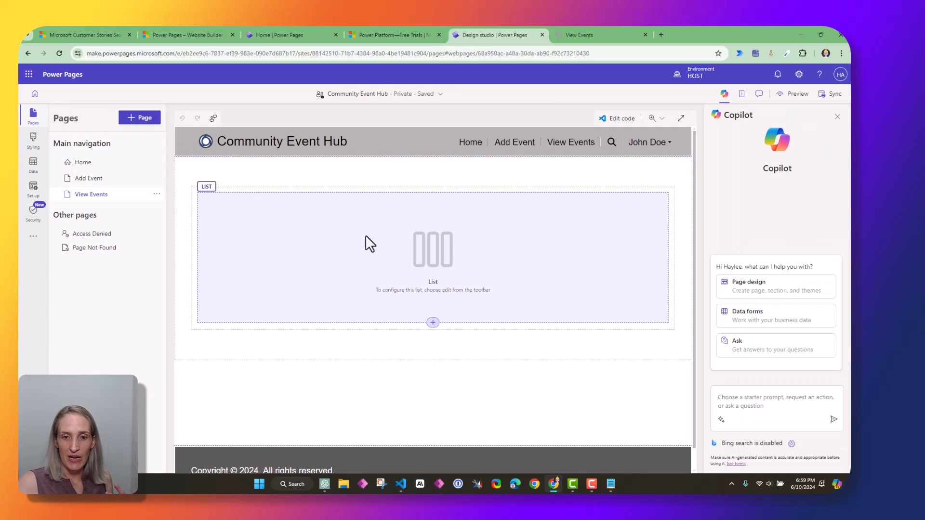
click(349, 241)
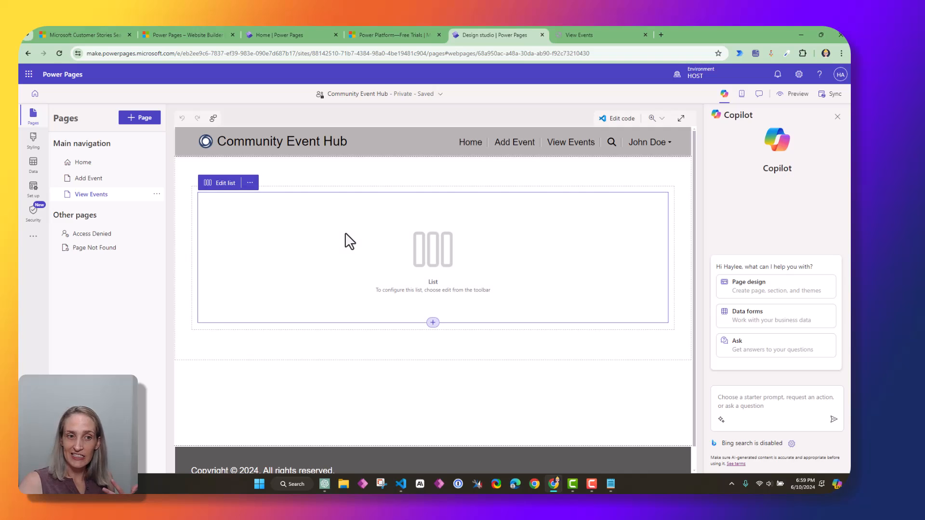
click(225, 184)
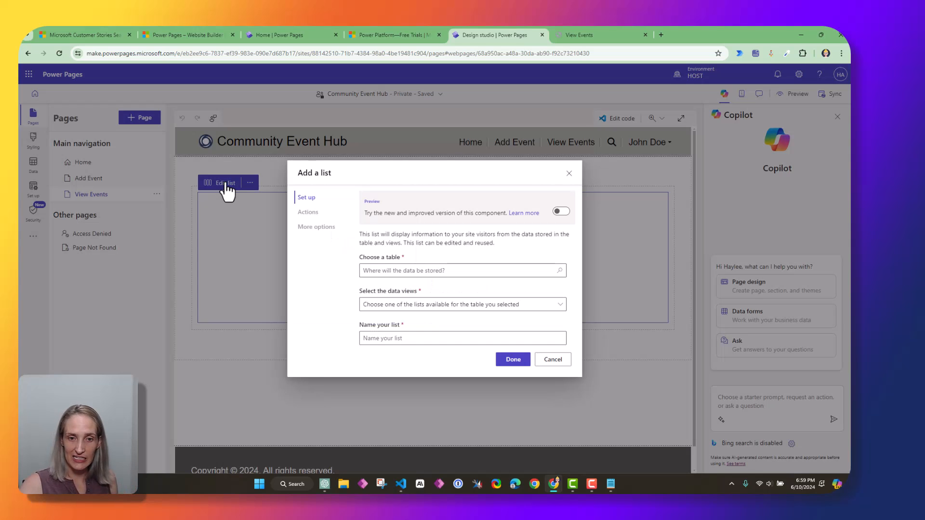
click(408, 270)
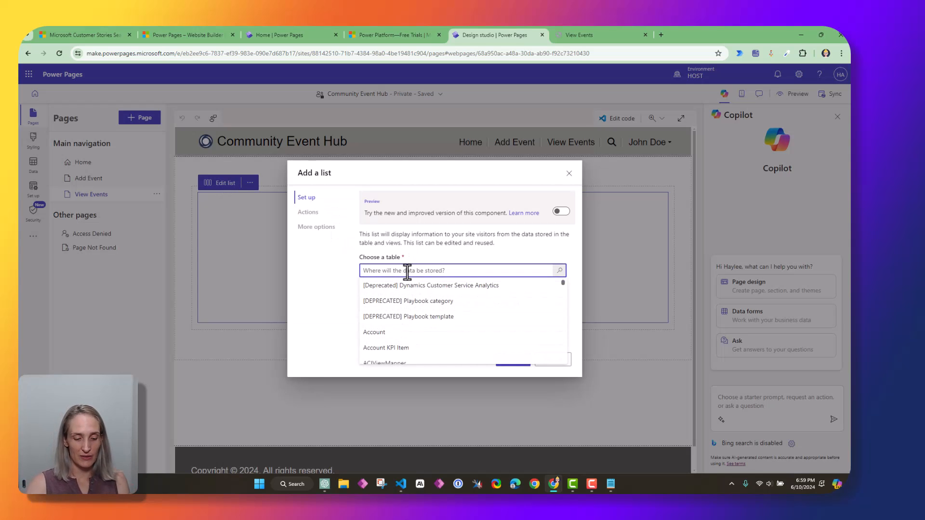
text(Copilot)
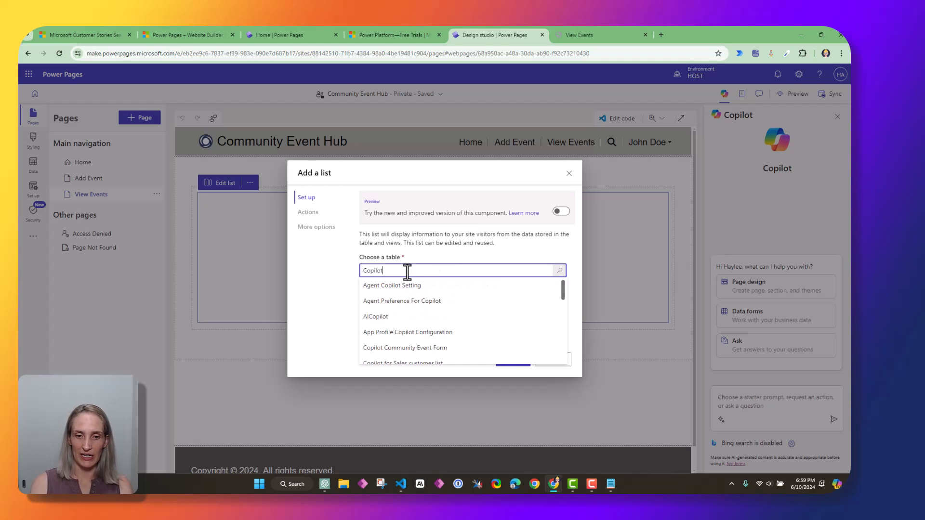
click(416, 348)
Tick the Active Copilot Community Event Form view, keep the suggested name, and create the list
click(553, 309)
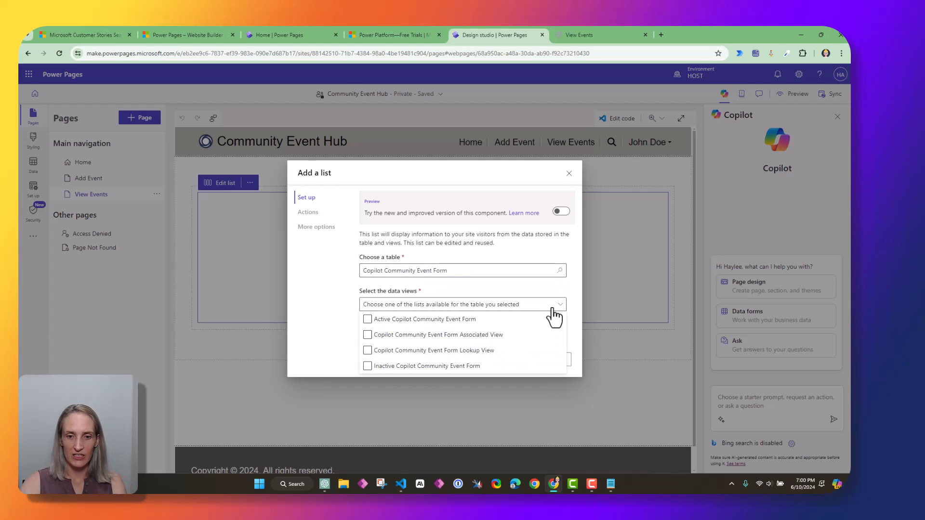
click(369, 320)
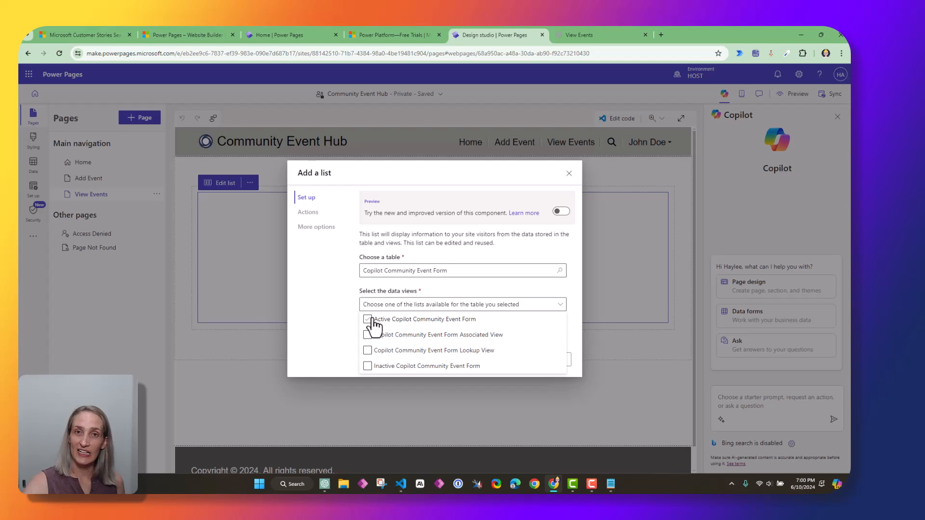
click(367, 319)
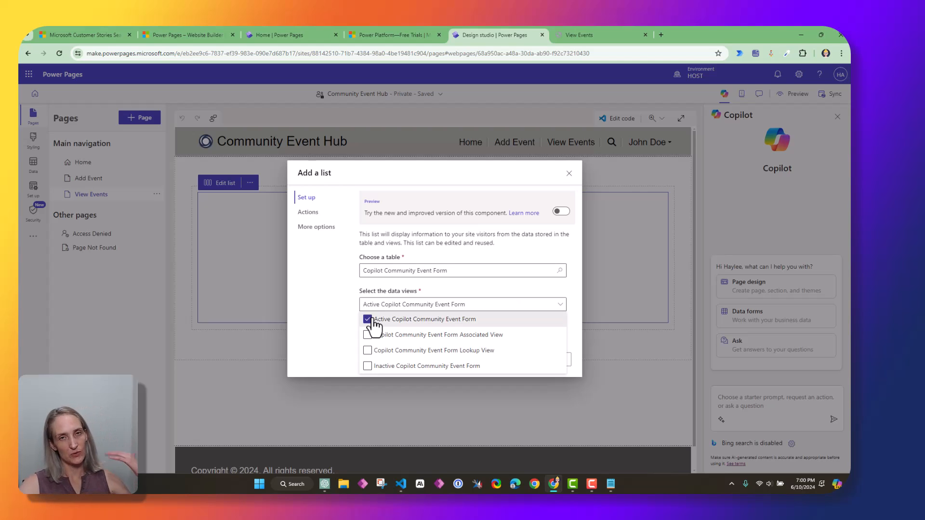
click(347, 314)
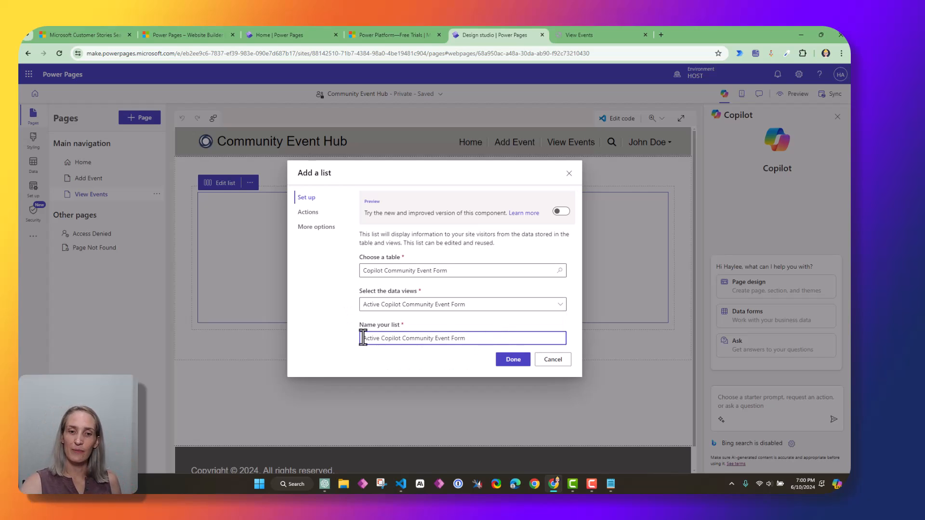
drag(362, 338, 531, 353)
click(420, 359)
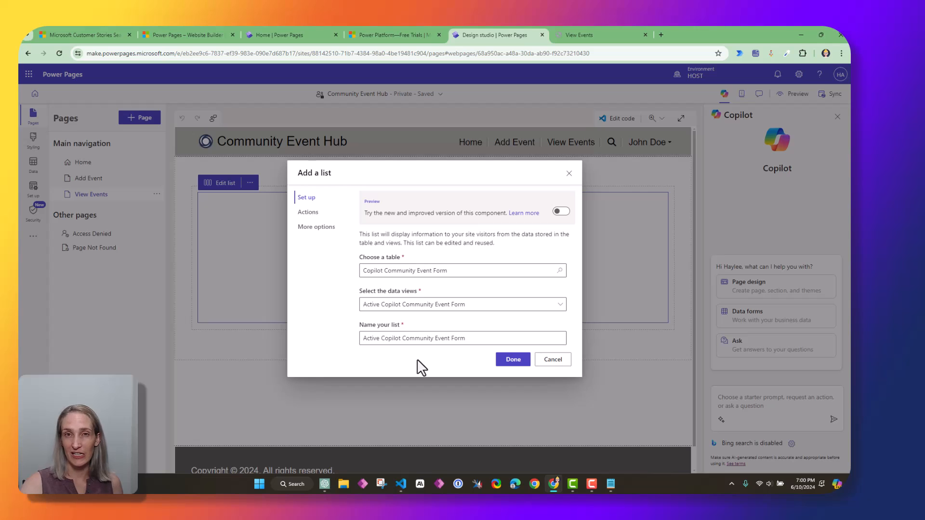
click(515, 362)
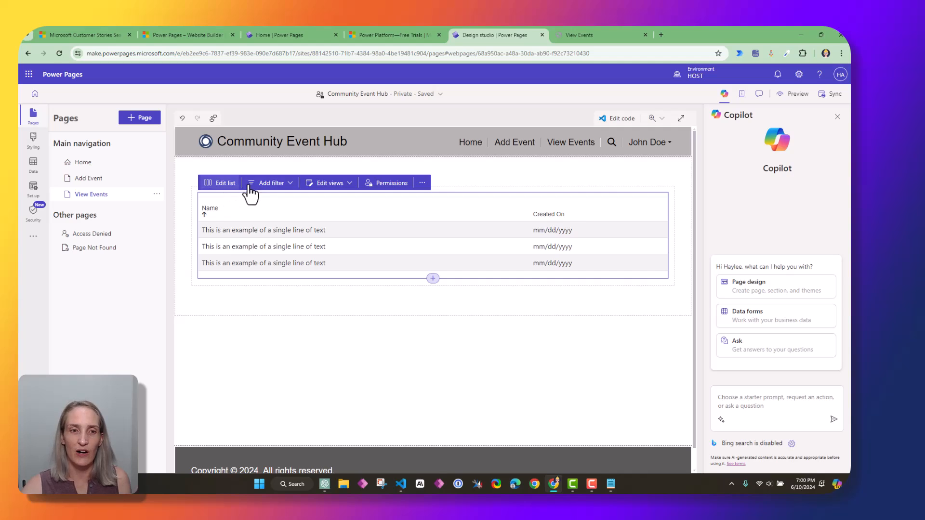
Review the list's filter, views, table permissions and extra options, then sync the site
click(269, 189)
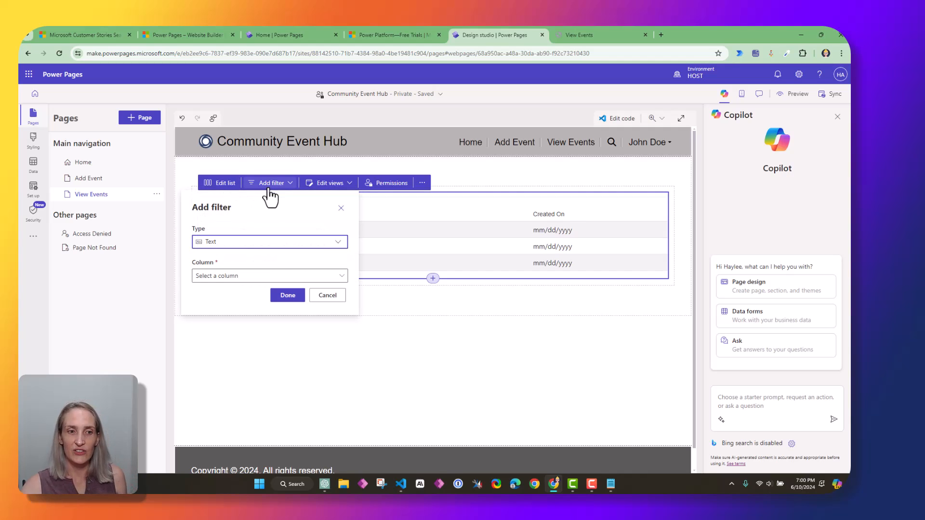
click(345, 188)
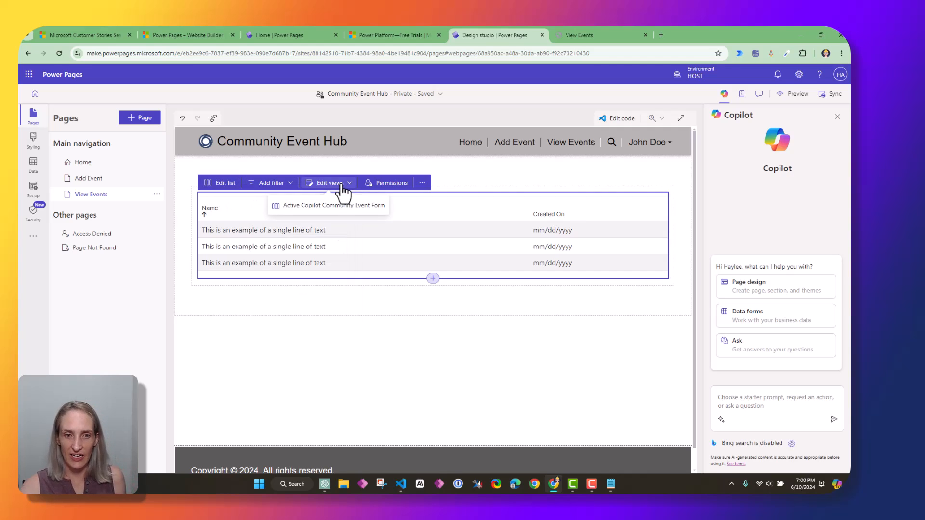
click(402, 185)
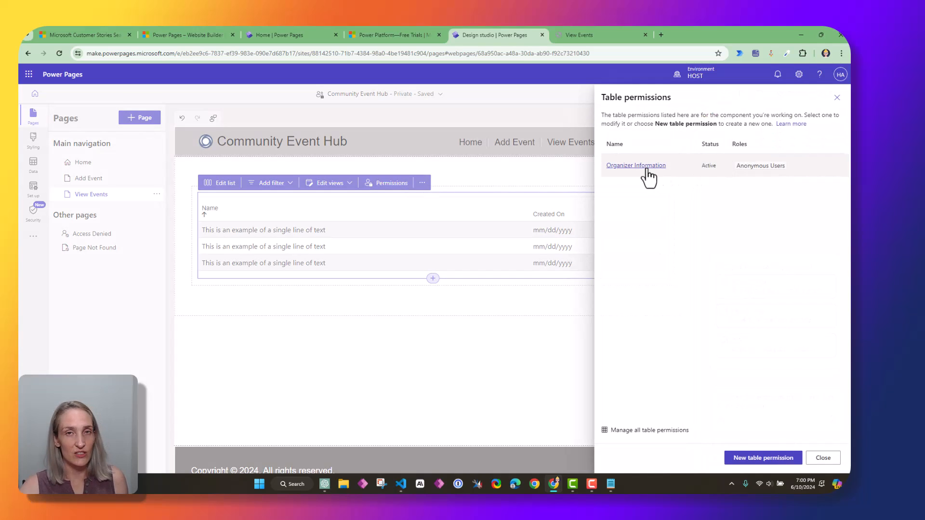
click(837, 98)
click(422, 183)
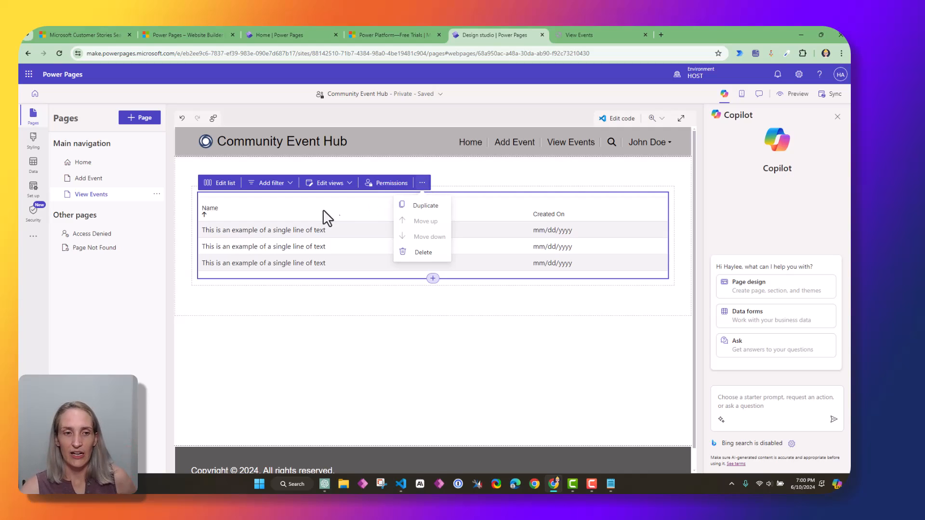
click(288, 219)
click(828, 95)
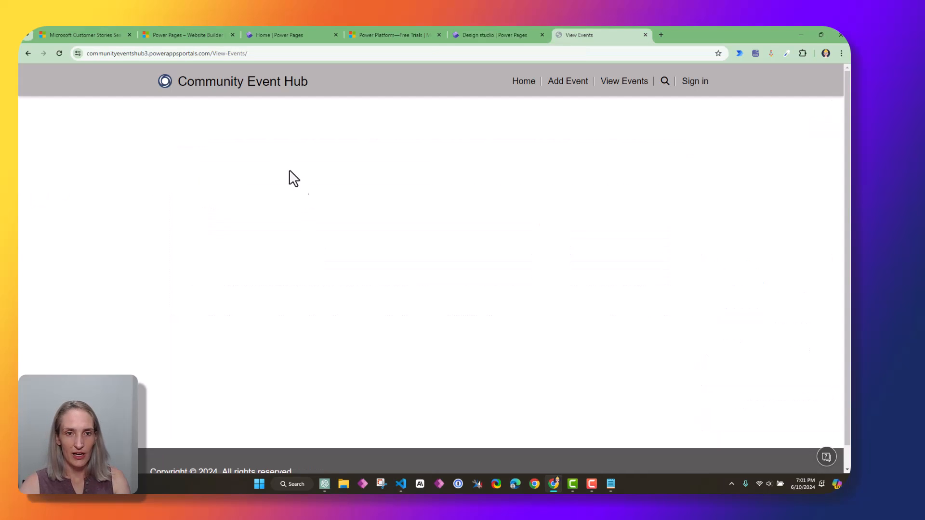
Reload the live site and open its View Events page
click(268, 89)
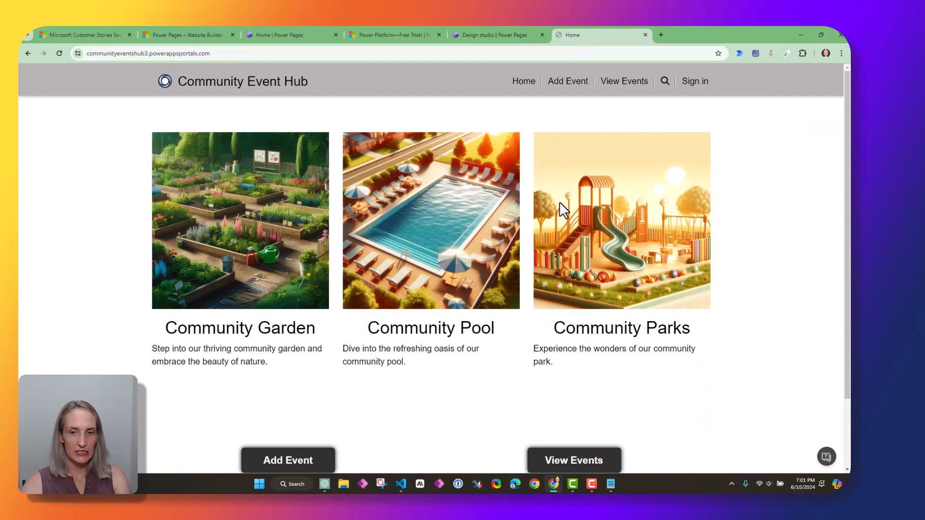
click(485, 34)
click(594, 32)
click(59, 53)
scroll(570, 380, down, 2)
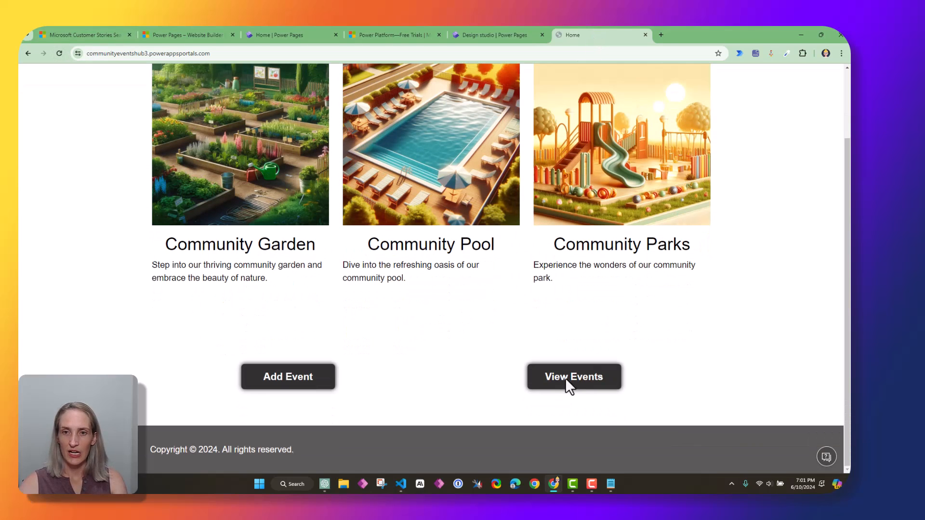
click(569, 380)
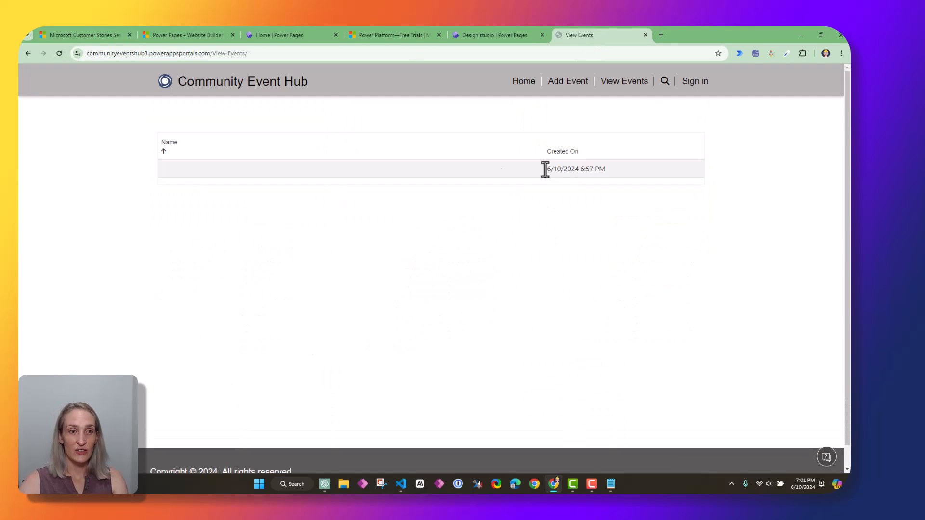
Sort the live events list by Name and Created On, checking the 6/10/2024 6:57 PM entry
drag(549, 170, 650, 181)
click(219, 169)
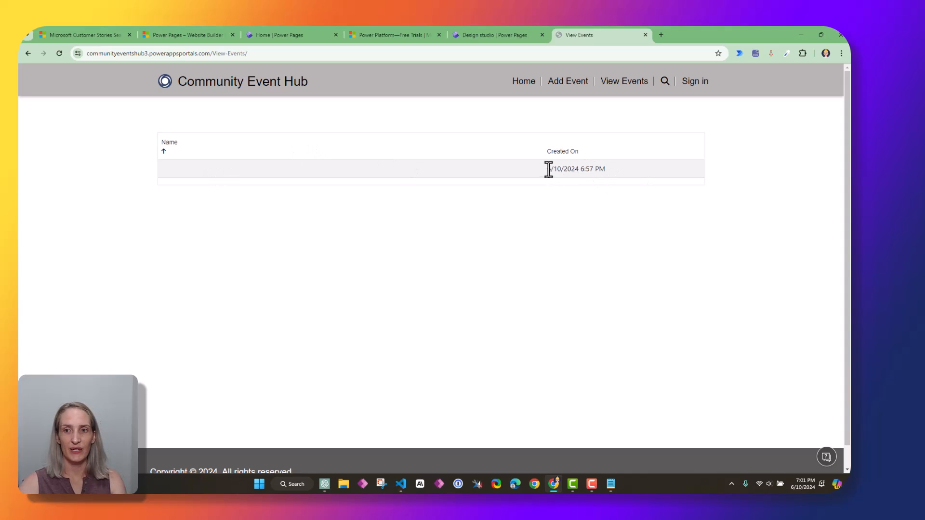
drag(548, 170, 619, 169)
click(170, 145)
click(554, 145)
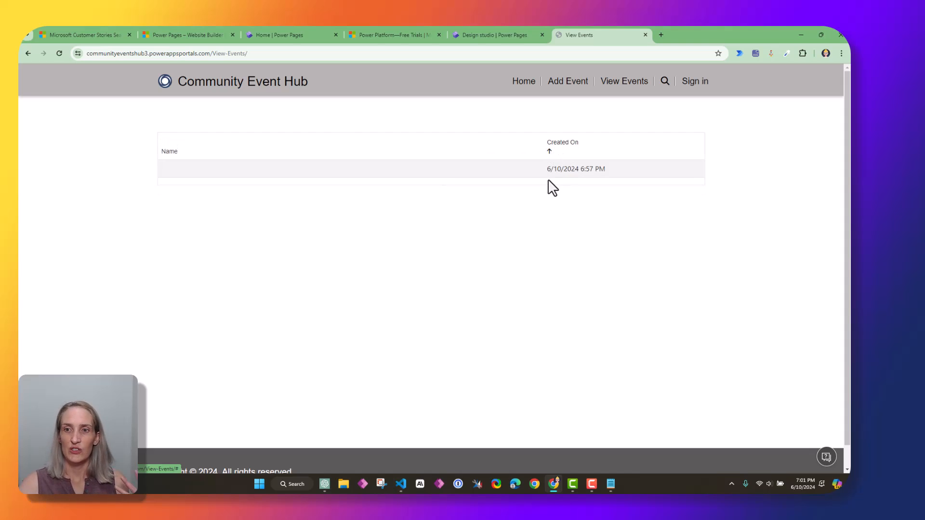
drag(547, 169, 618, 178)
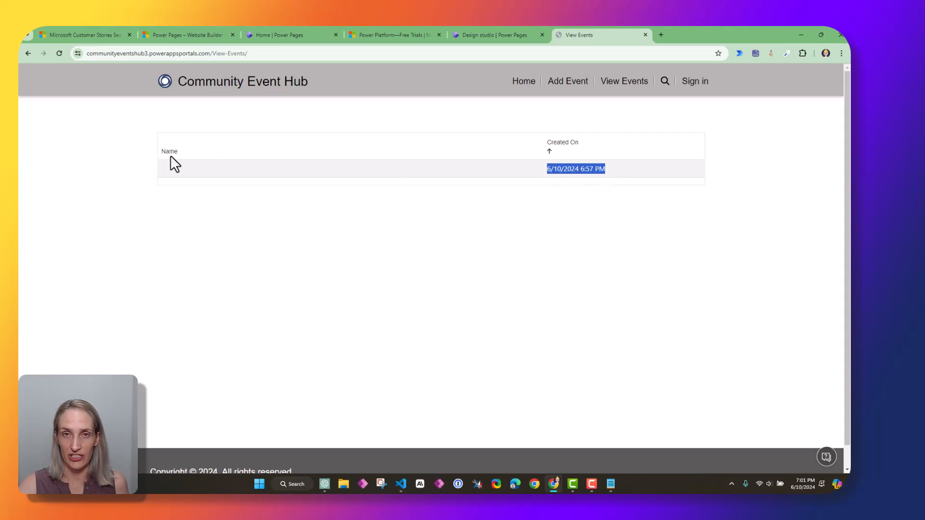
click(622, 168)
drag(546, 169, 641, 171)
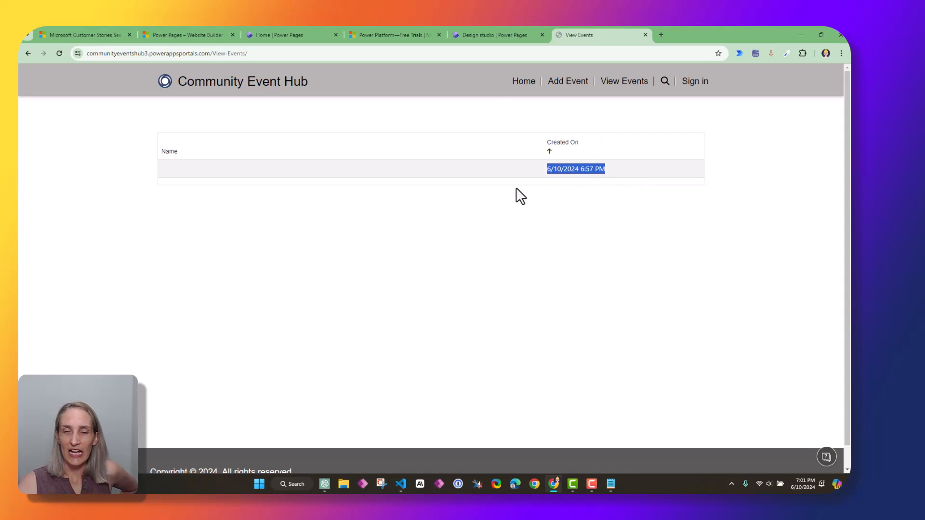
click(490, 38)
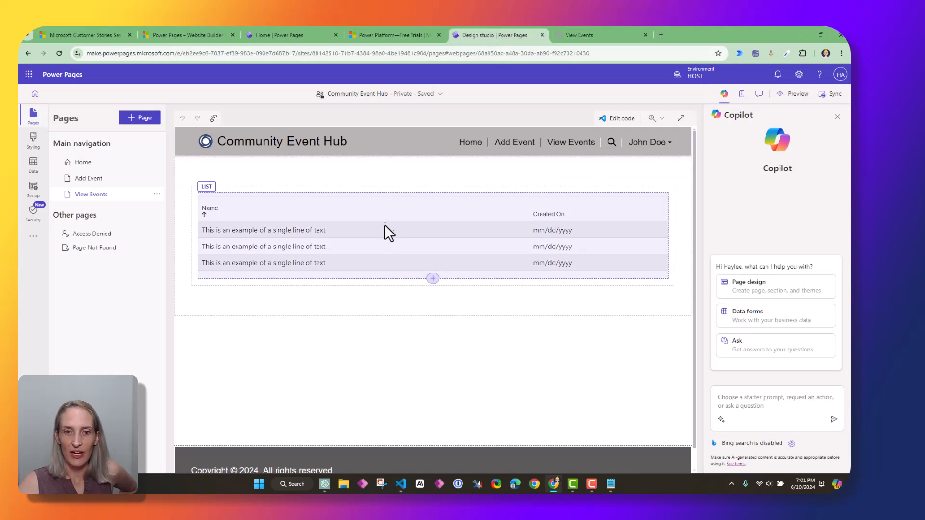
Launch Power Pages Management for the events list from Edit list's More options
click(384, 206)
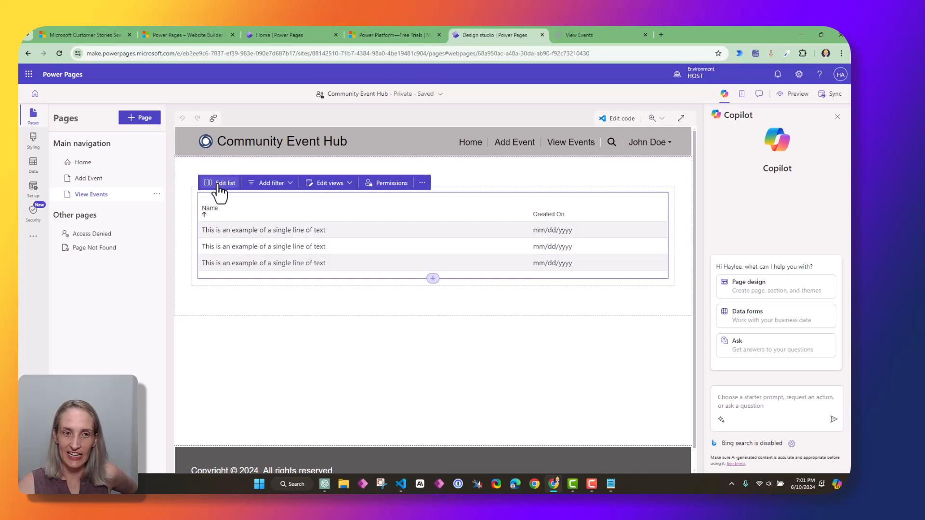
click(220, 186)
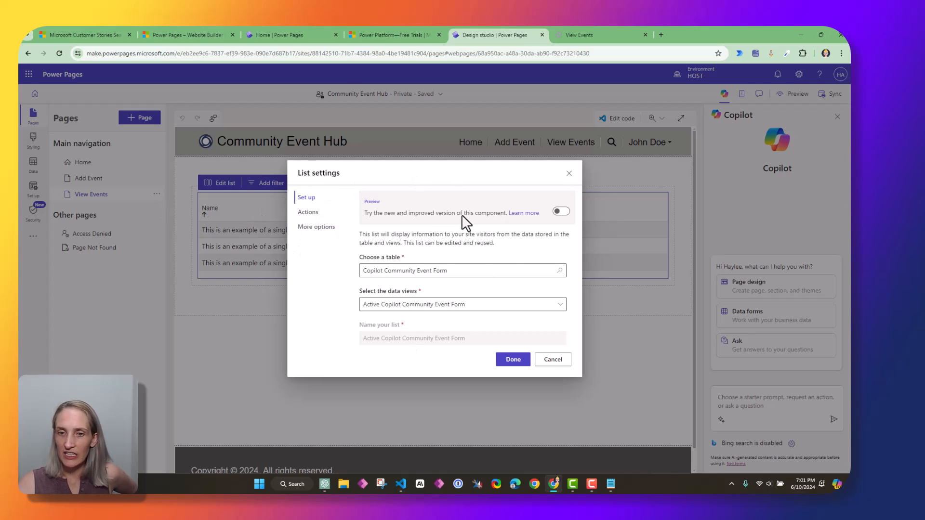
click(316, 235)
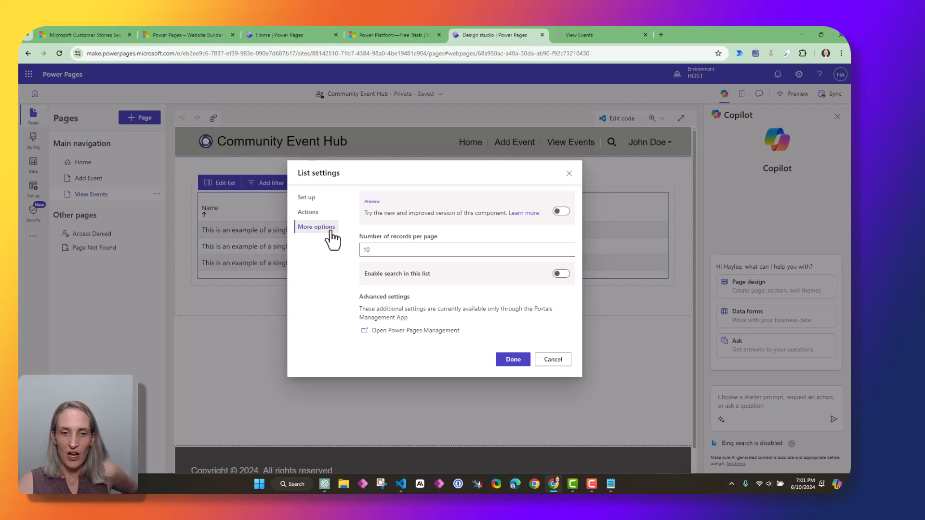
click(427, 330)
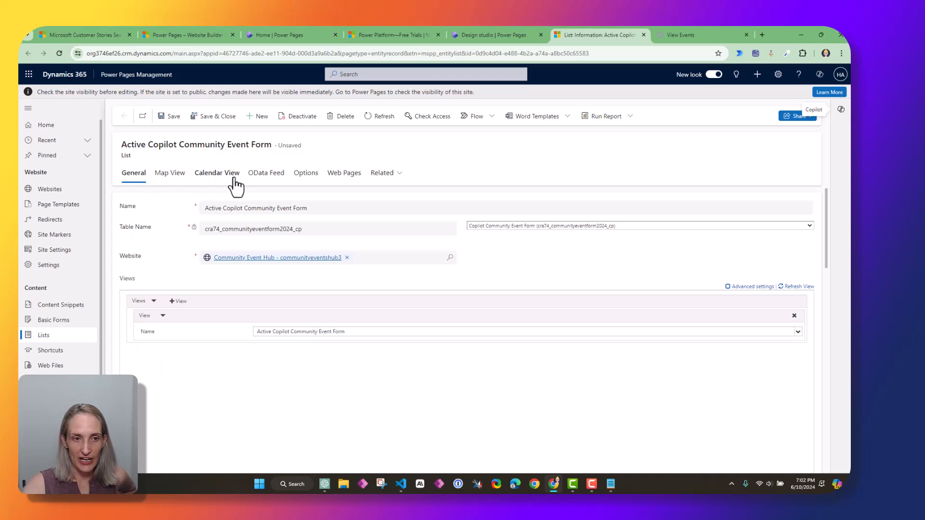
Enable the Calendar View and map start and end dates to Start Time and End Time
drag(264, 146, 275, 147)
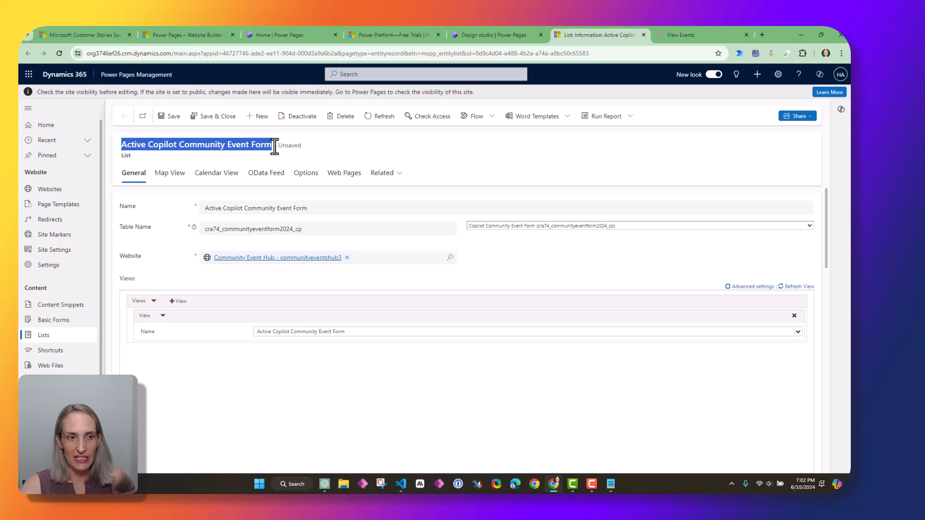
double_click(125, 155)
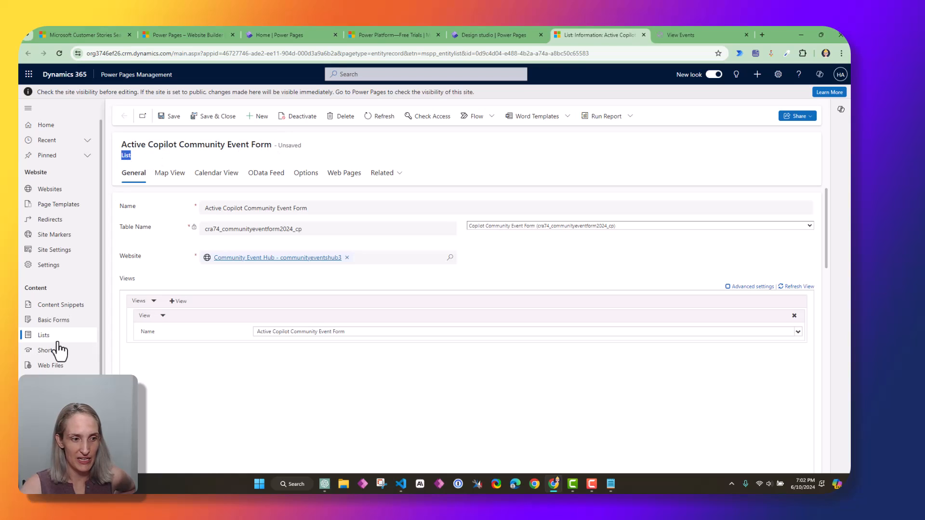
click(212, 181)
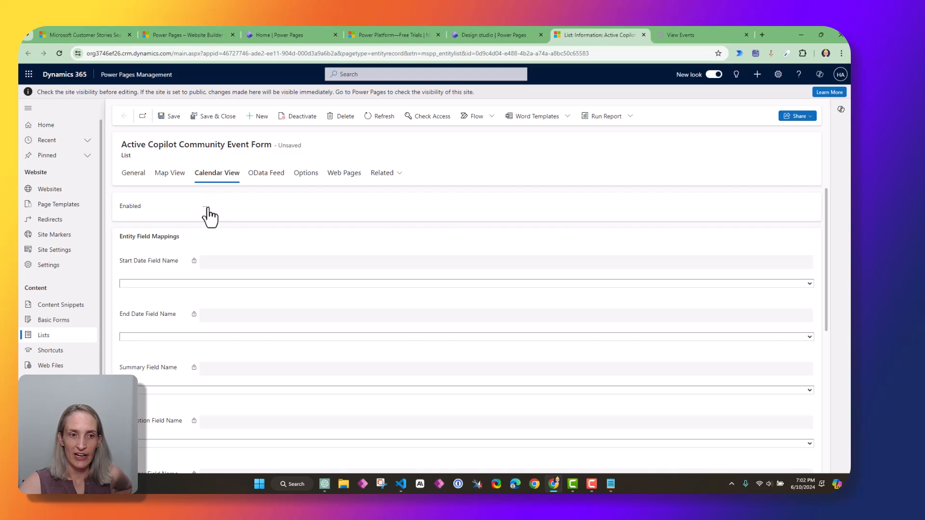
click(206, 208)
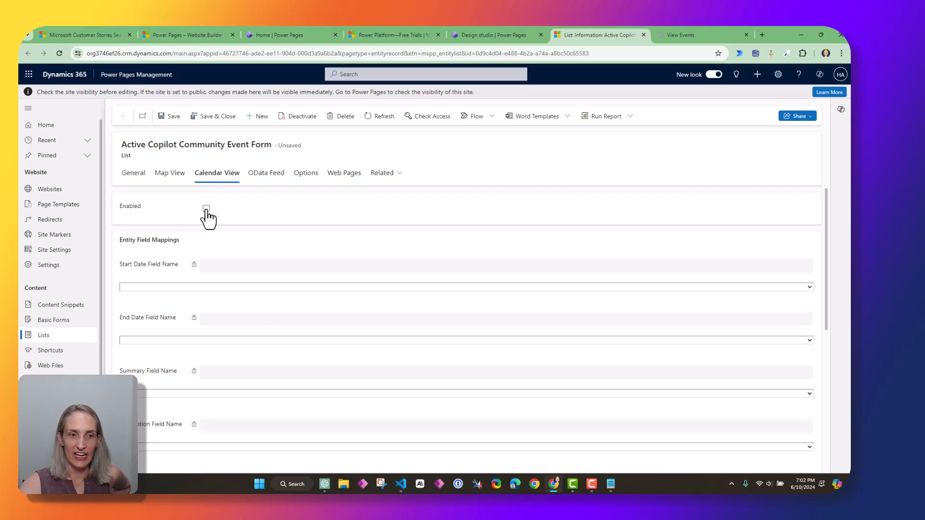
click(227, 287)
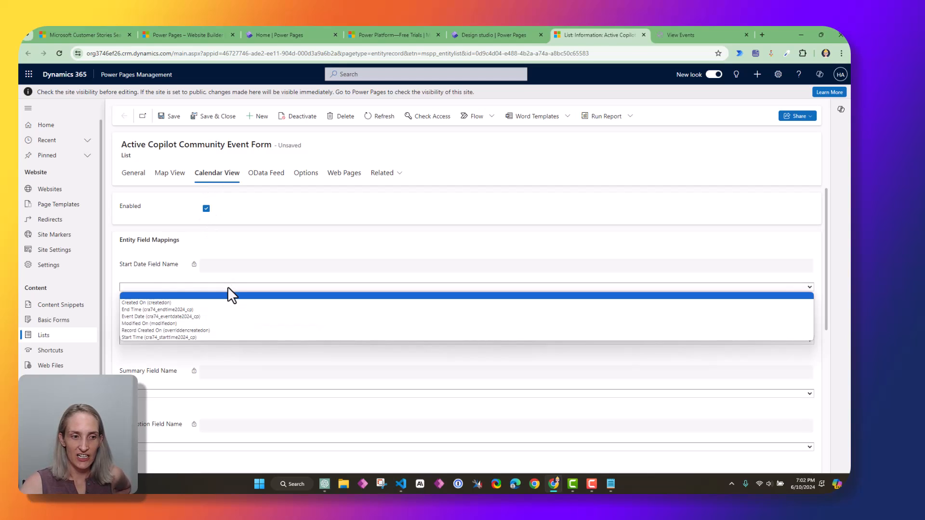
click(231, 337)
click(213, 340)
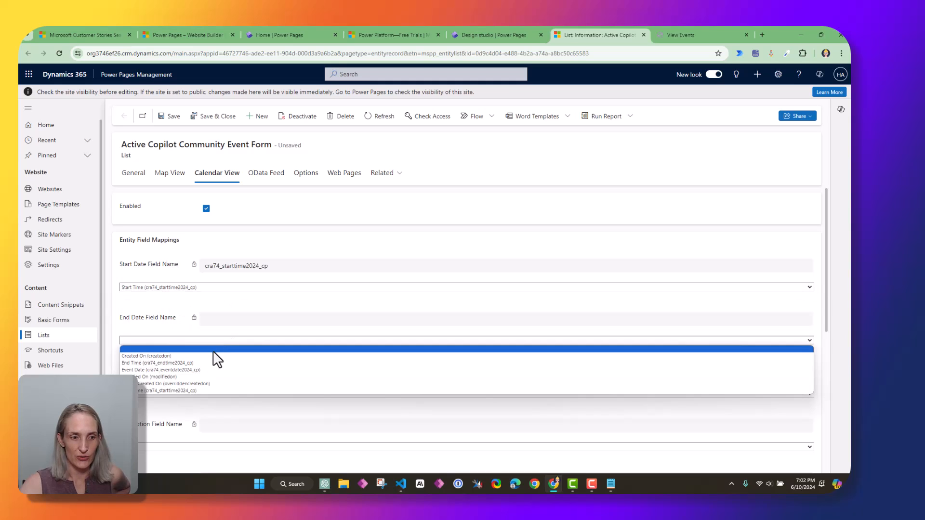
click(213, 364)
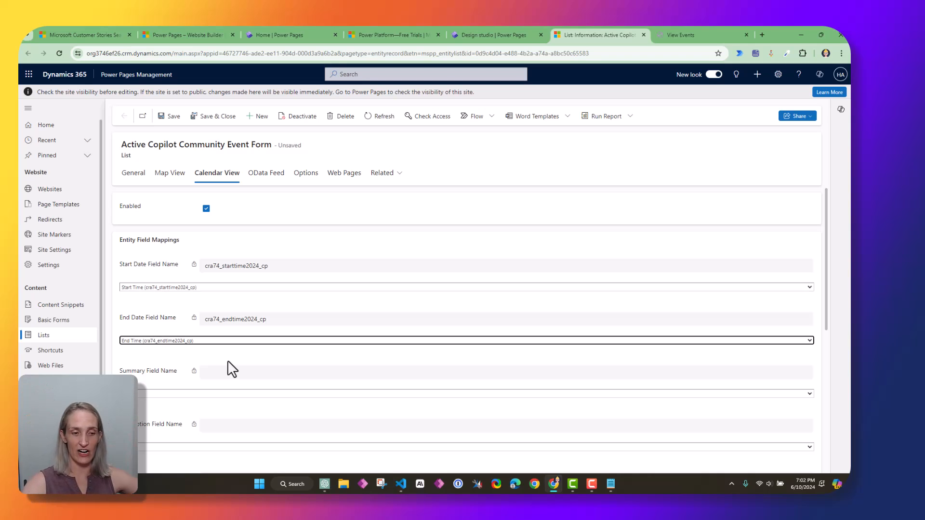
Map the calendar summary to Event Name and the description to Event Description
scroll(227, 363, down, 2)
click(157, 307)
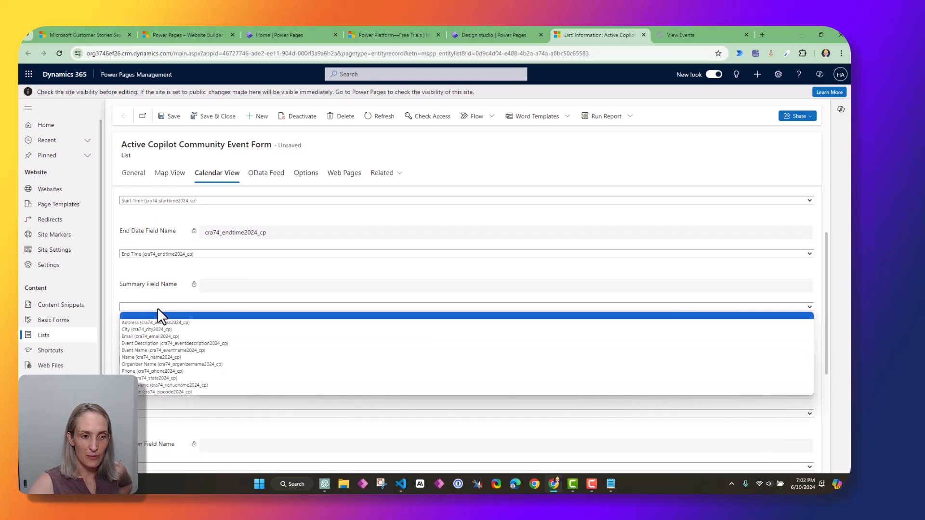
click(178, 343)
click(200, 308)
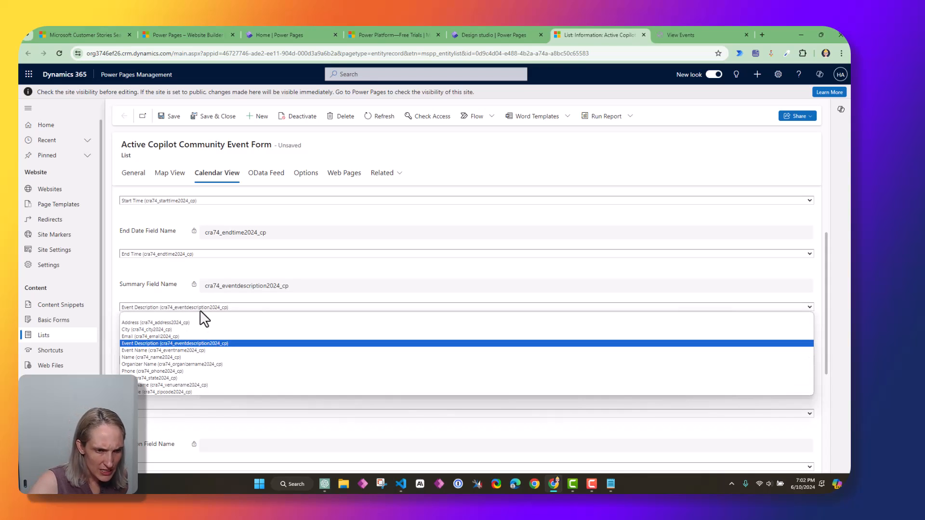
click(190, 350)
click(176, 360)
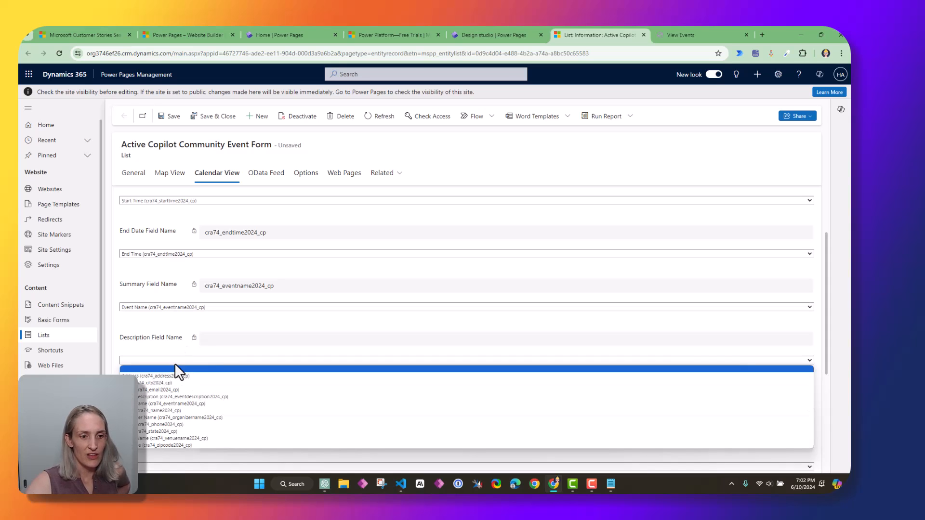
click(173, 395)
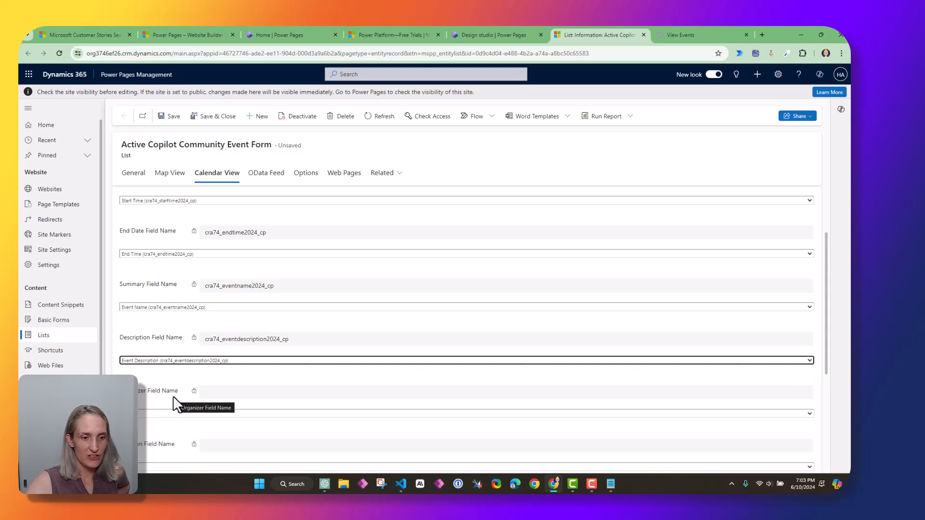
Map the calendar organizer to Organizer Name and the location to Venue Name
scroll(174, 404, down, 3)
click(160, 240)
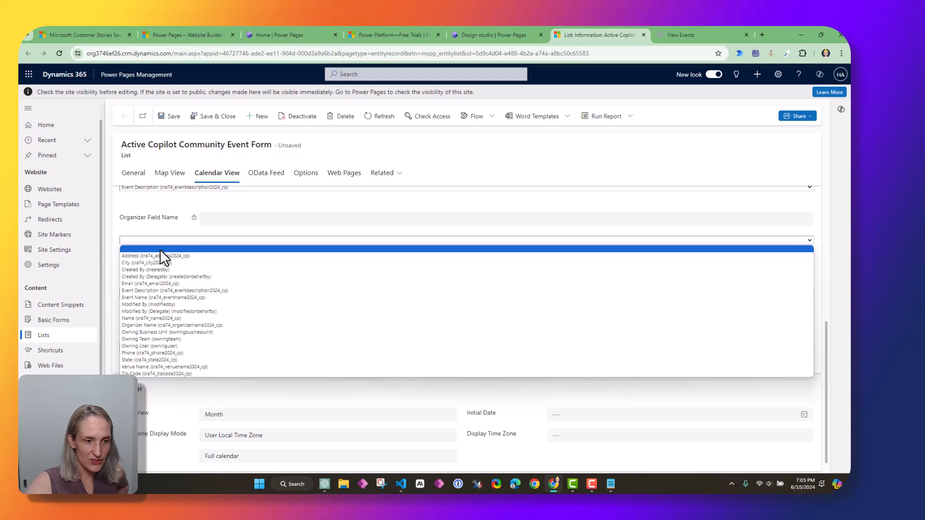
click(182, 325)
click(192, 293)
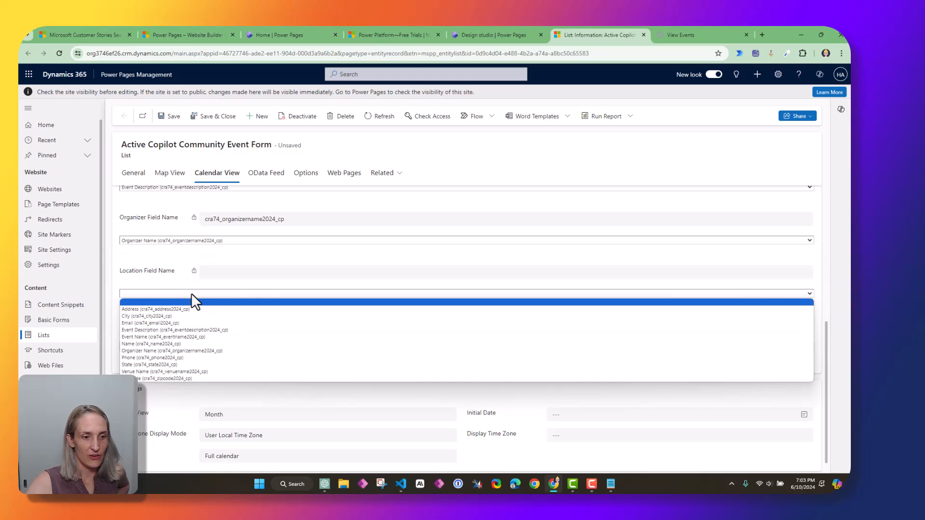
click(187, 372)
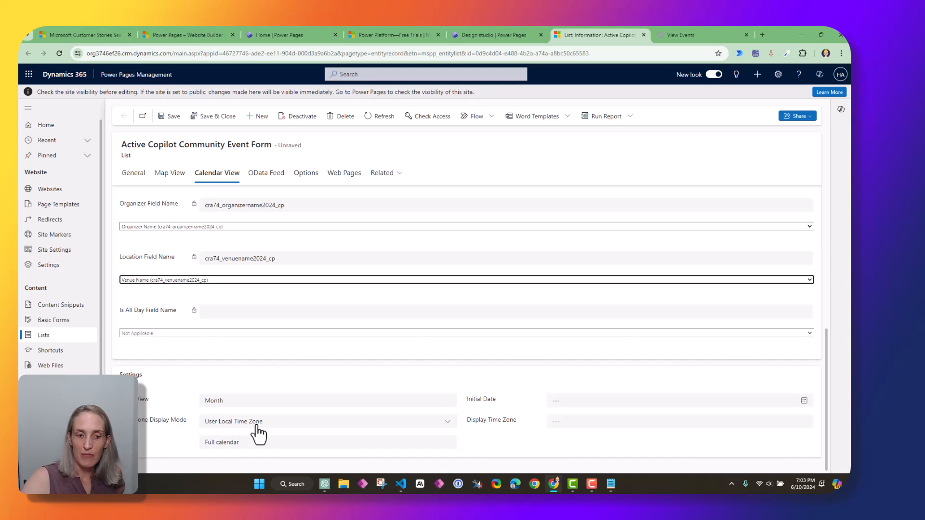
scroll(249, 419, up, 5)
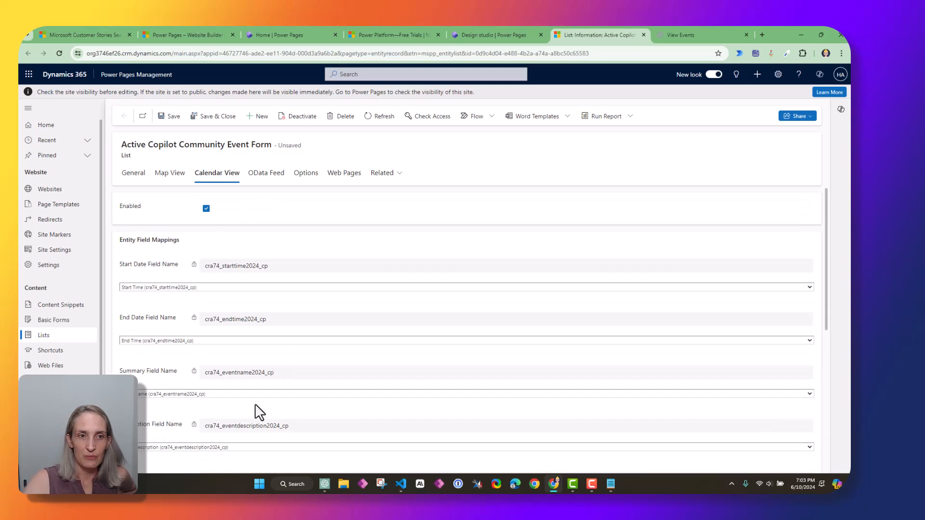
Save and close the calendar settings, then return to the design studio
click(217, 119)
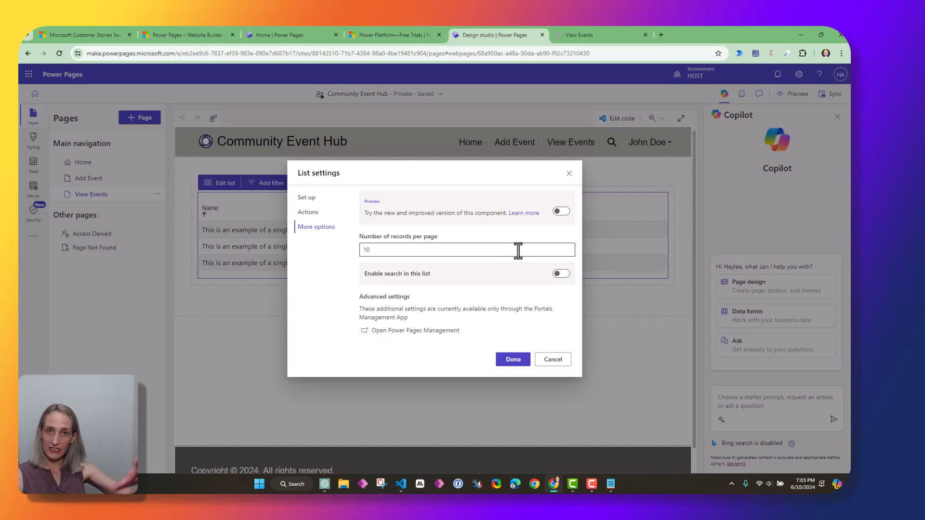
click(514, 361)
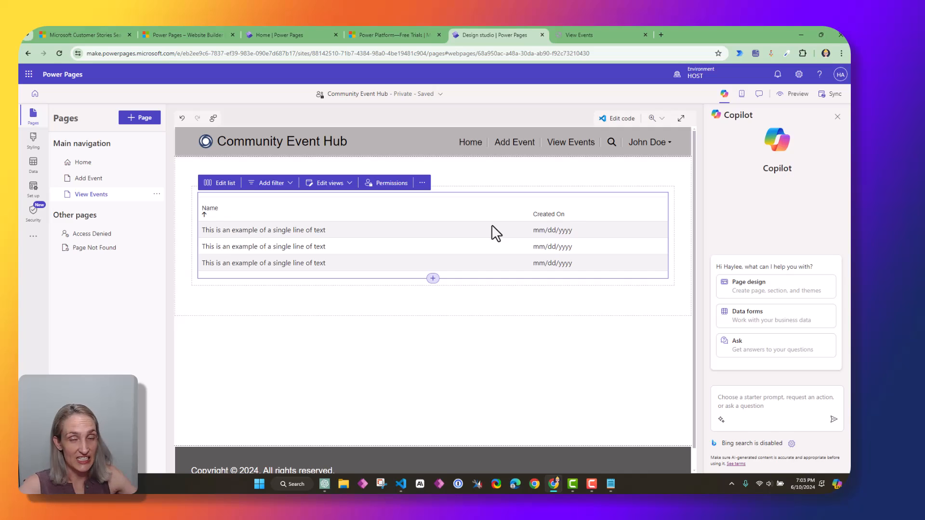
click(825, 95)
key(ctrl+Tab)
click(343, 287)
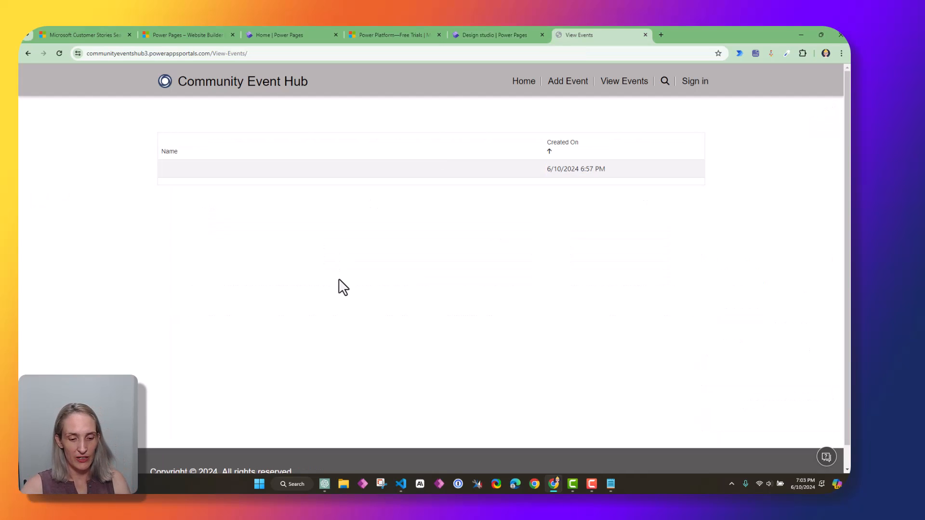
key(ctrl+shift+Tab)
click(617, 34)
click(646, 35)
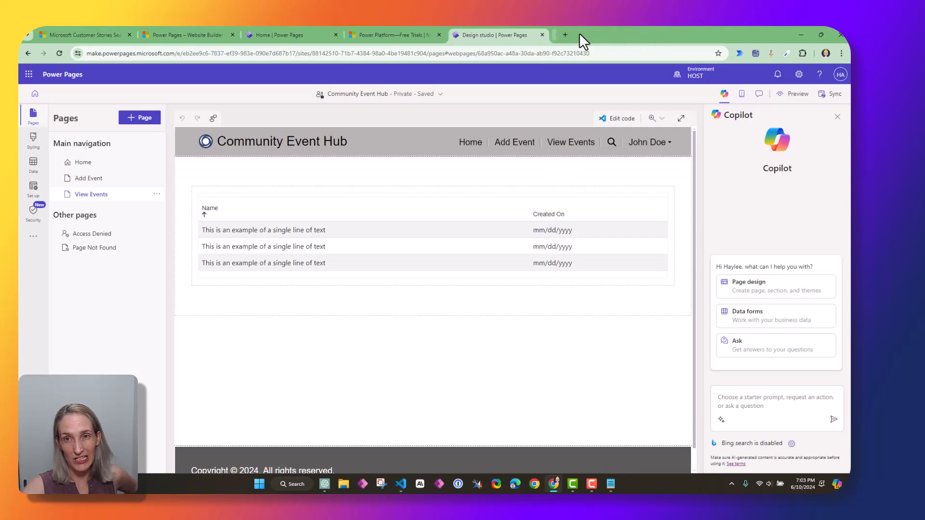
Preview the live site's View Events page, which still shows one unnamed entry
click(794, 94)
click(760, 121)
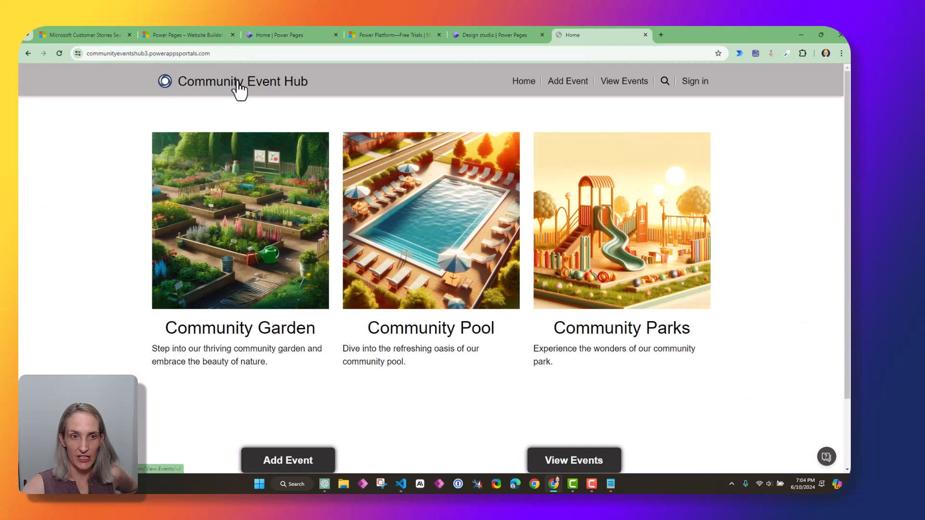
click(568, 461)
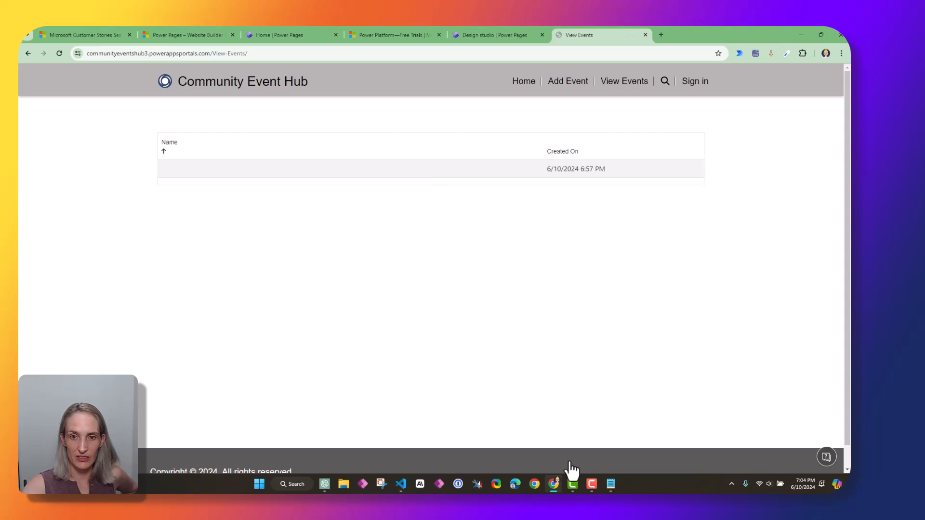
Reopen the events list's advanced settings in Power Pages Management
click(505, 34)
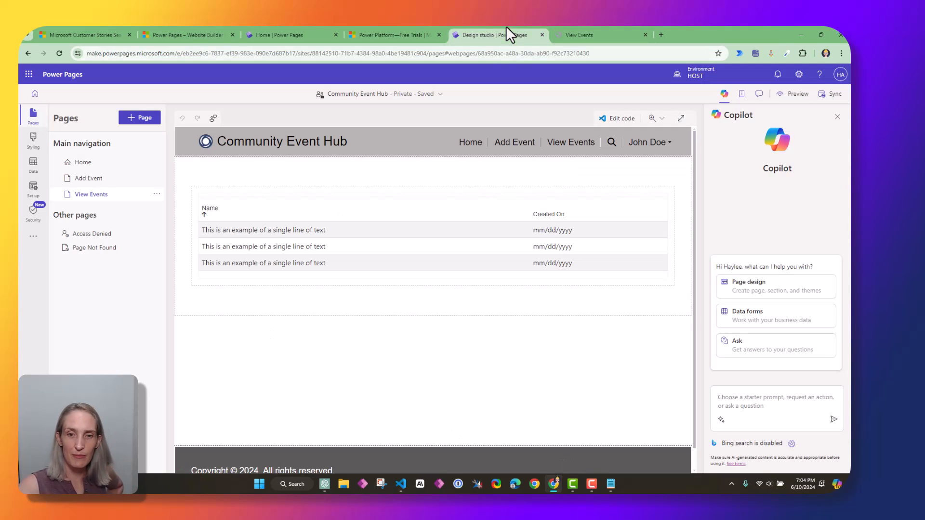
click(293, 220)
click(219, 183)
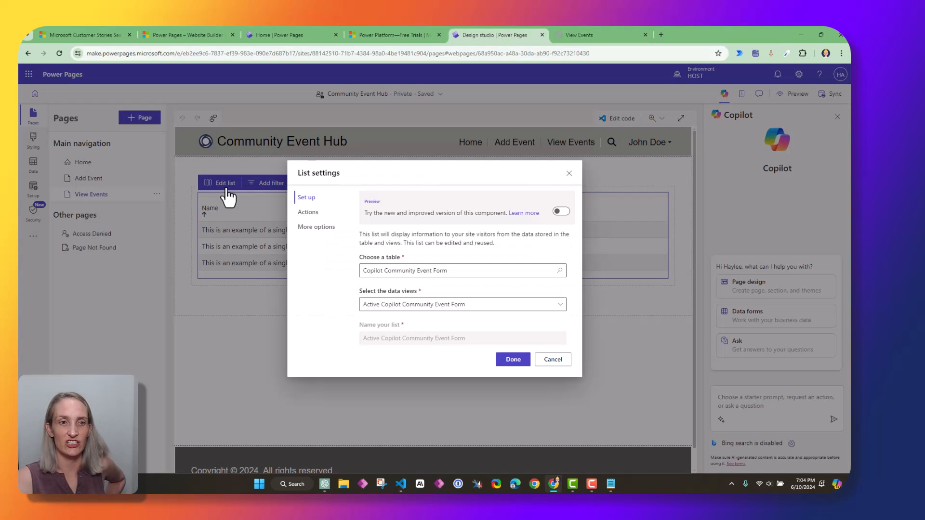
click(318, 227)
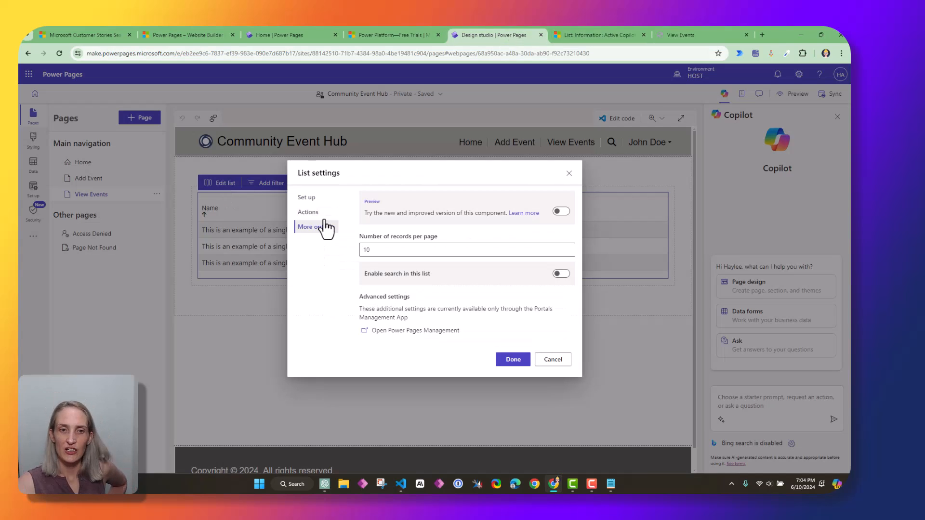
click(399, 331)
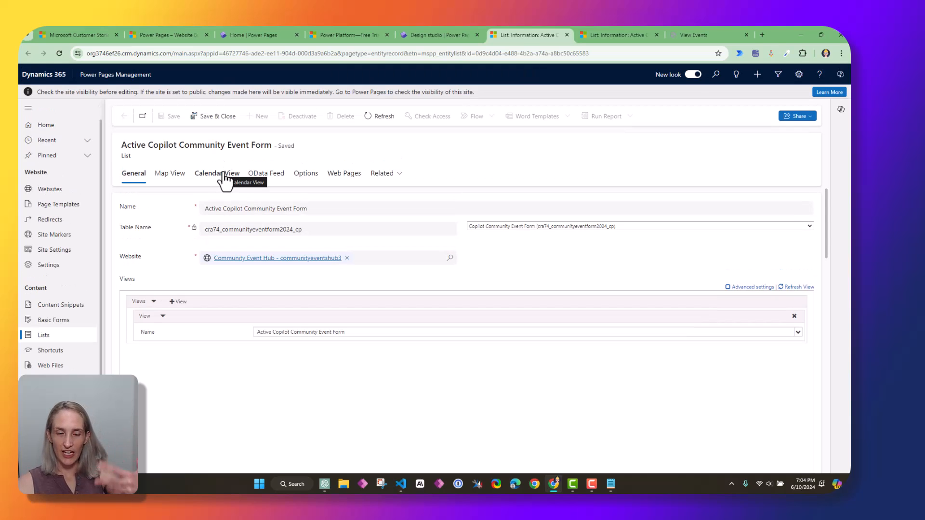
On Calendar View, map start to Start Time, end to End Time, summary to Event Name
click(224, 180)
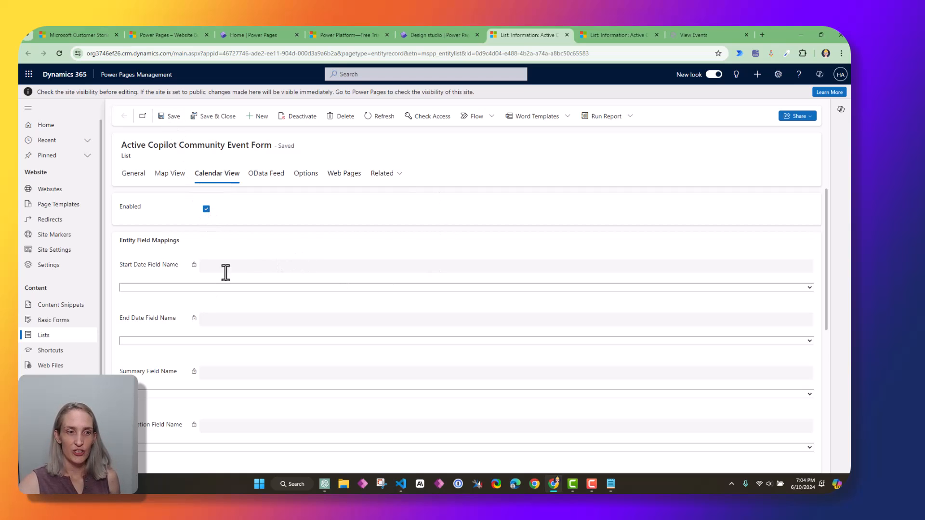
click(186, 288)
click(185, 337)
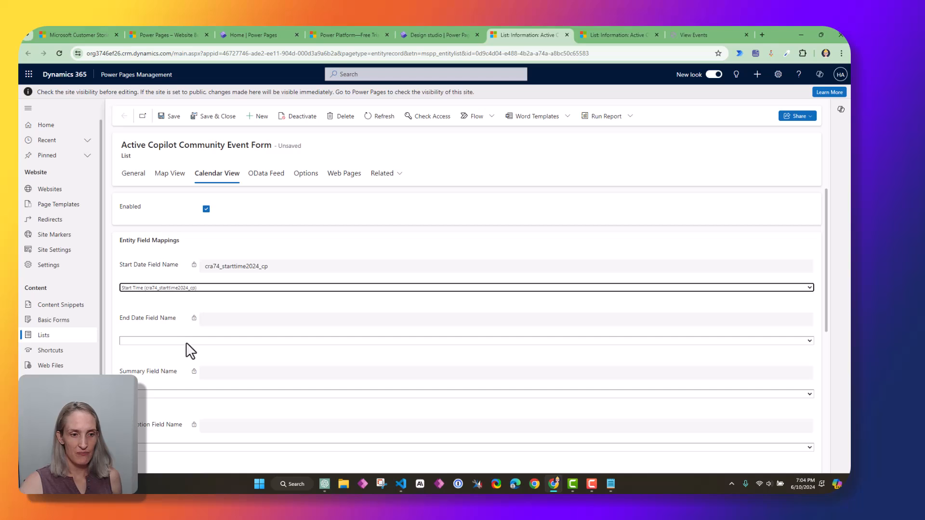
click(180, 340)
click(163, 363)
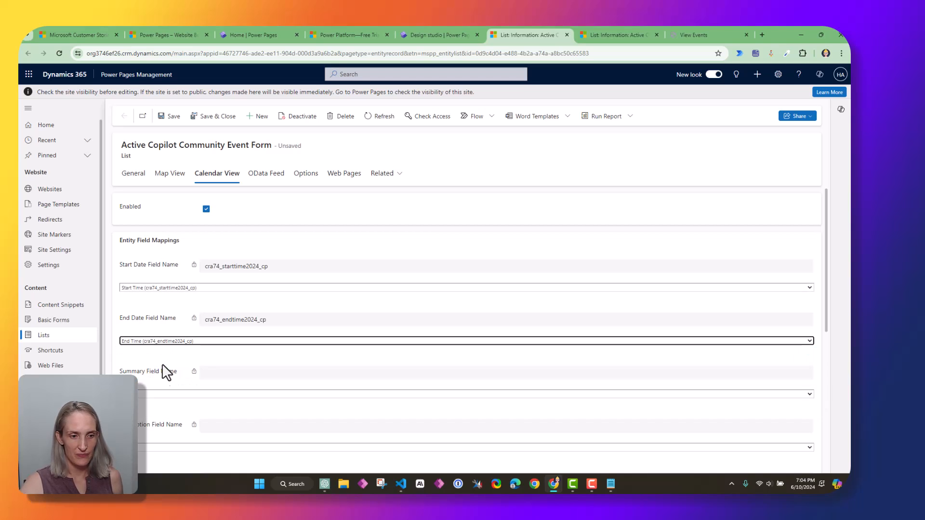
click(163, 395)
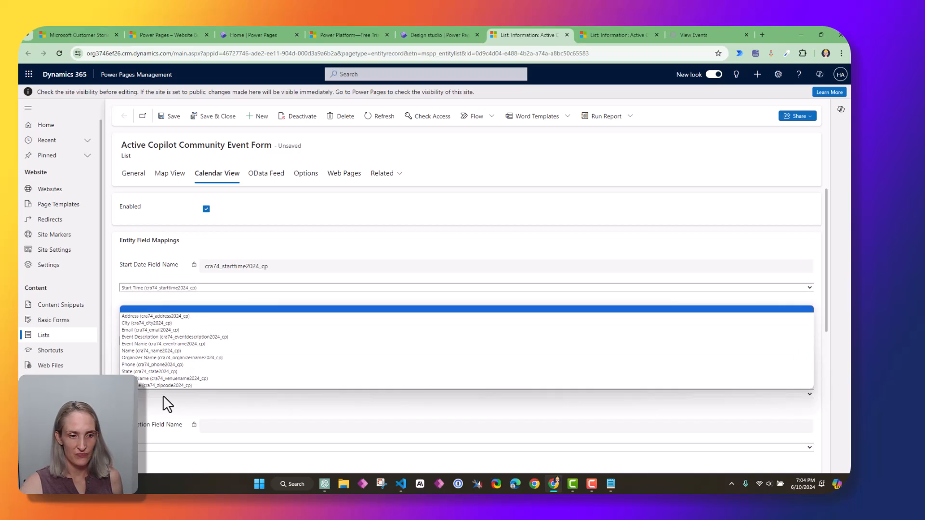
click(157, 337)
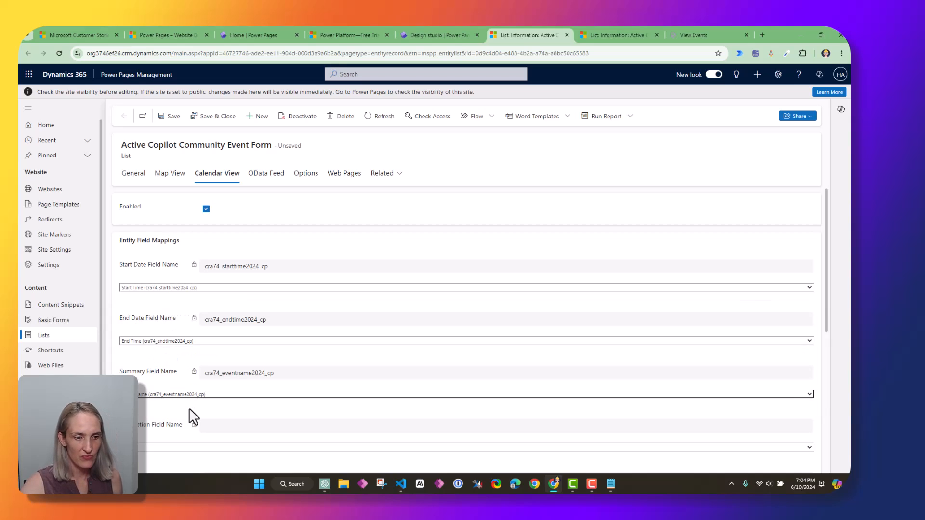
Map description to Event Description, organizer to Organizer Name, location to Venue Name, then Save & Close
click(157, 451)
click(169, 392)
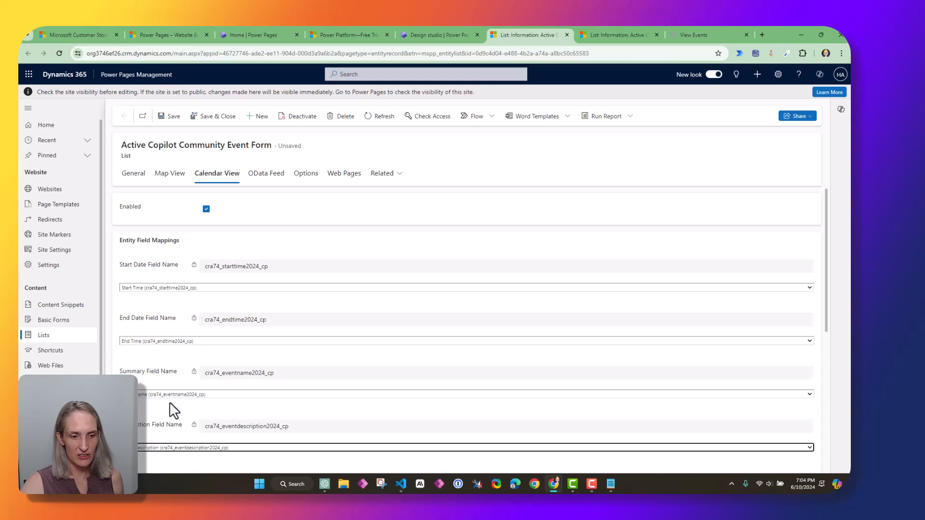
scroll(171, 407, down, 3)
click(161, 328)
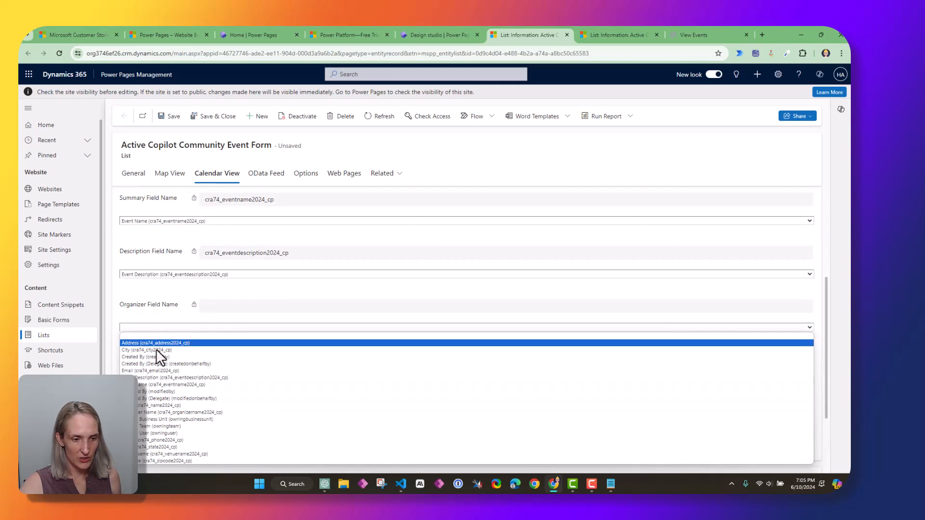
click(164, 411)
click(150, 384)
click(151, 384)
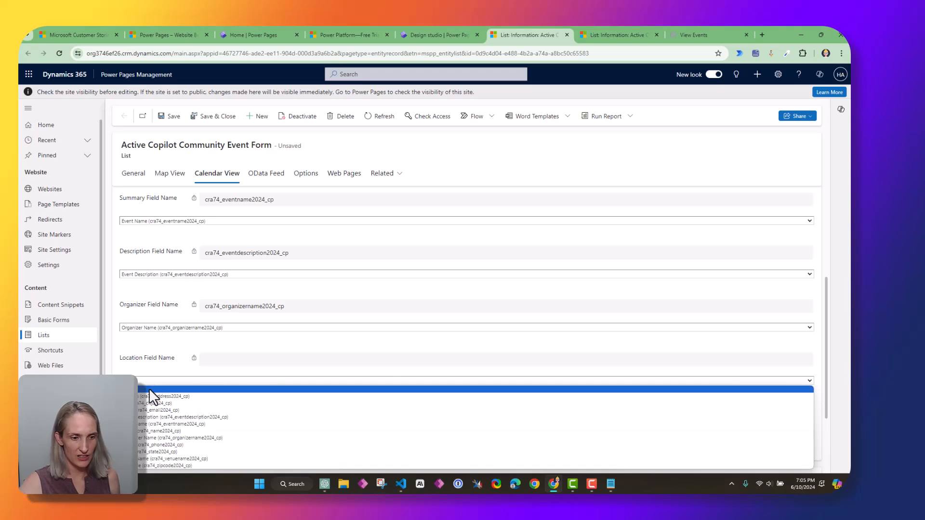
click(148, 459)
scroll(169, 289, up, 3)
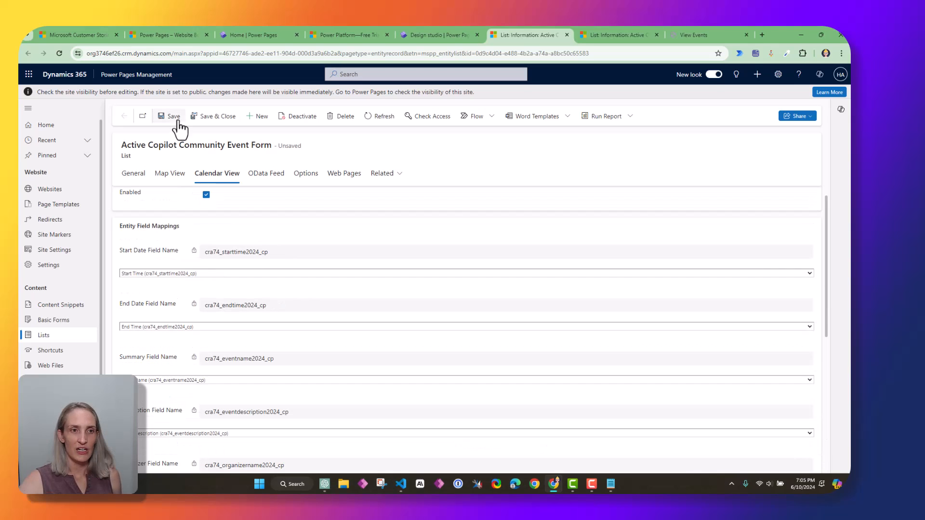
click(227, 126)
Close the list settings, sync the site, and review the enabled Calendar View settings
click(502, 359)
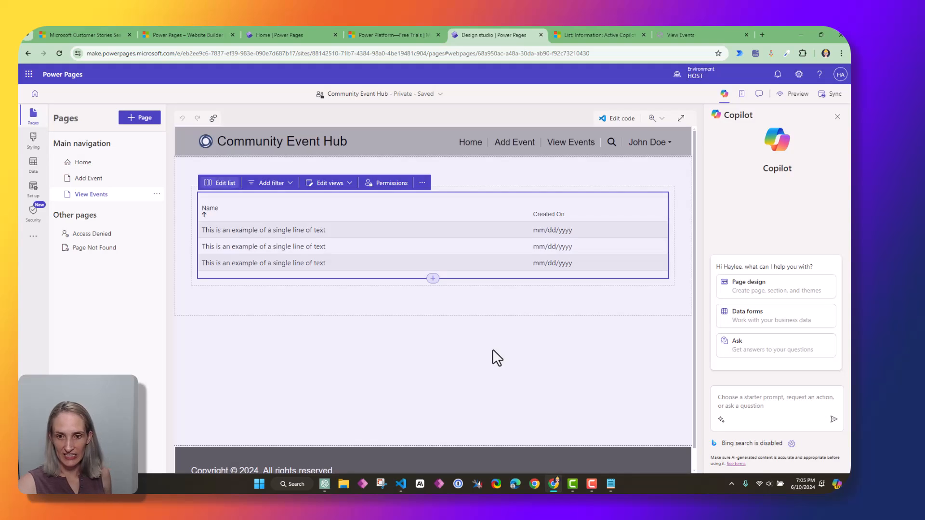
click(839, 98)
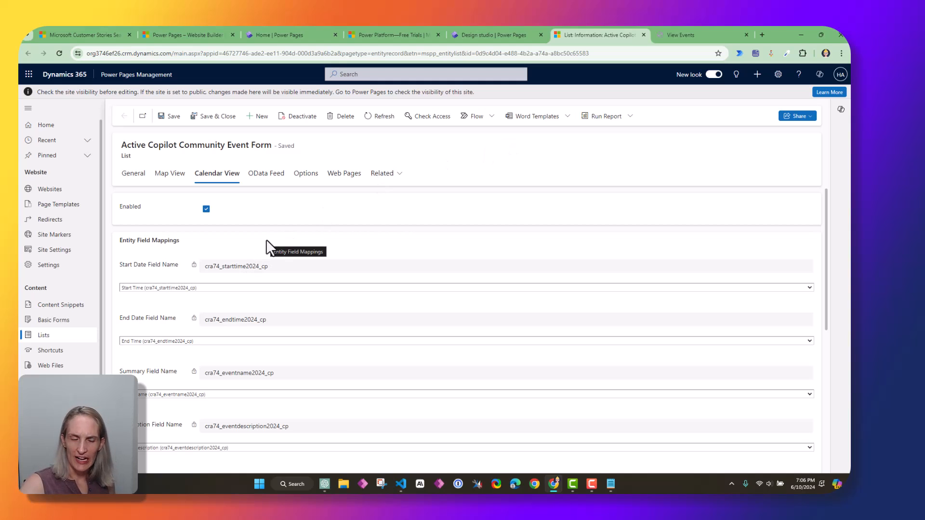
drag(118, 145, 275, 150)
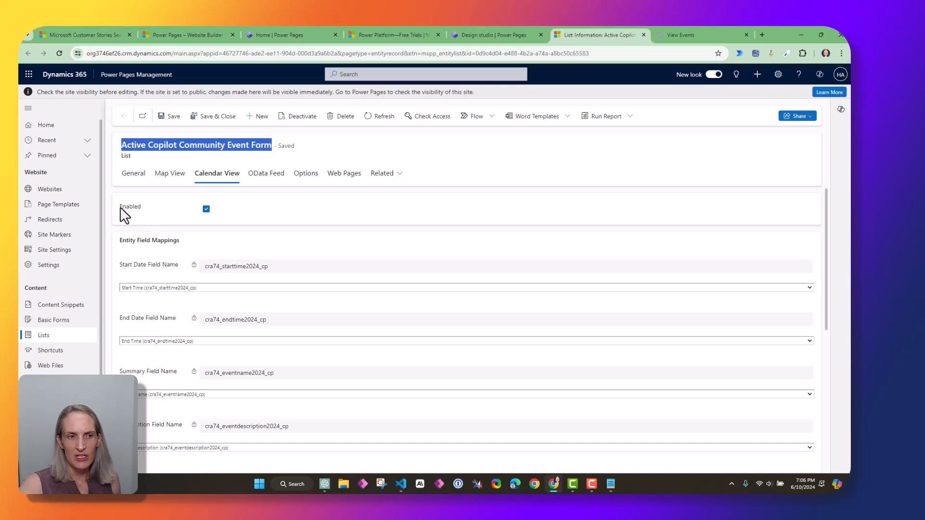
drag(121, 208, 146, 208)
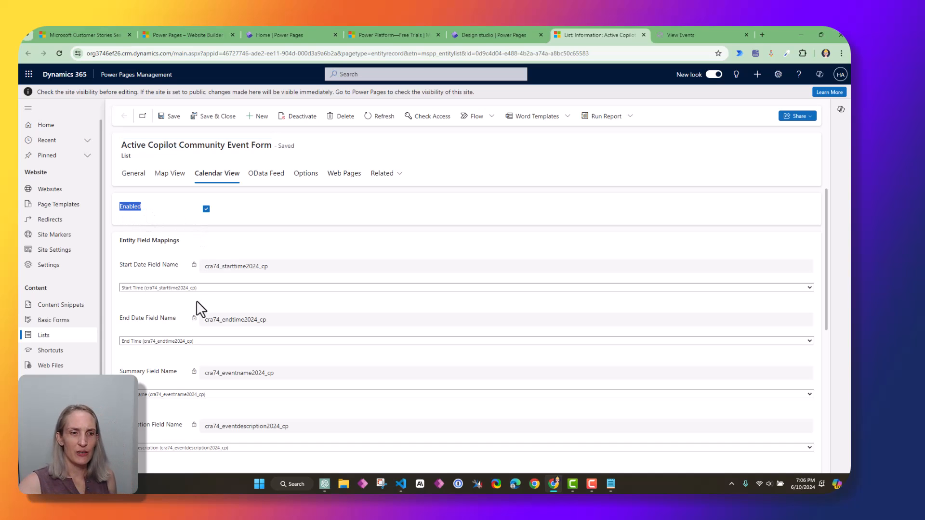
scroll(200, 296, down, 3)
scroll(201, 374, down, 2)
scroll(207, 386, up, 5)
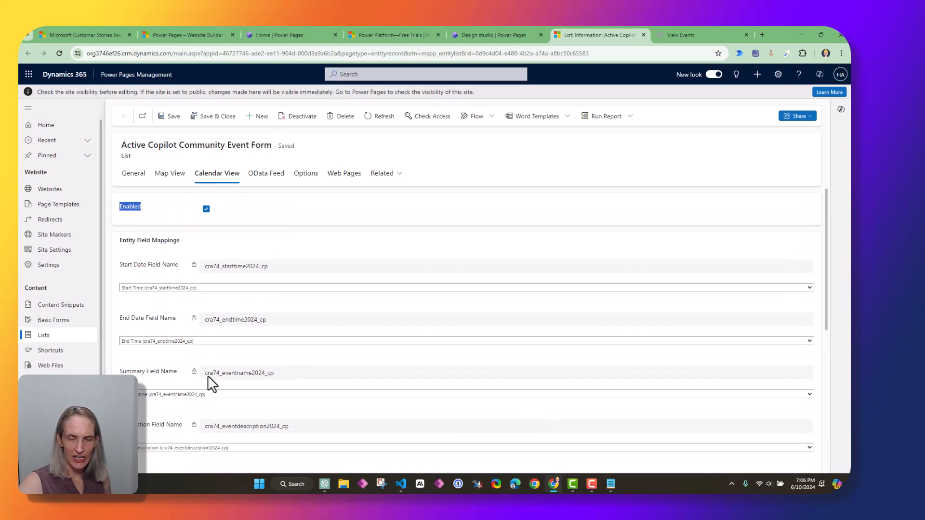
Check the live June 2024 calendar showing Community Garden Event Kick Off, then close the list record
click(683, 34)
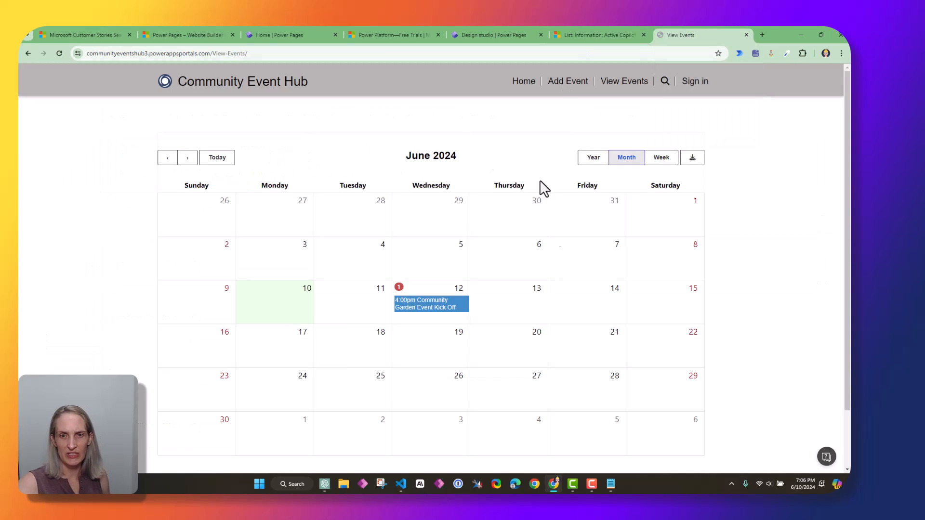
click(586, 35)
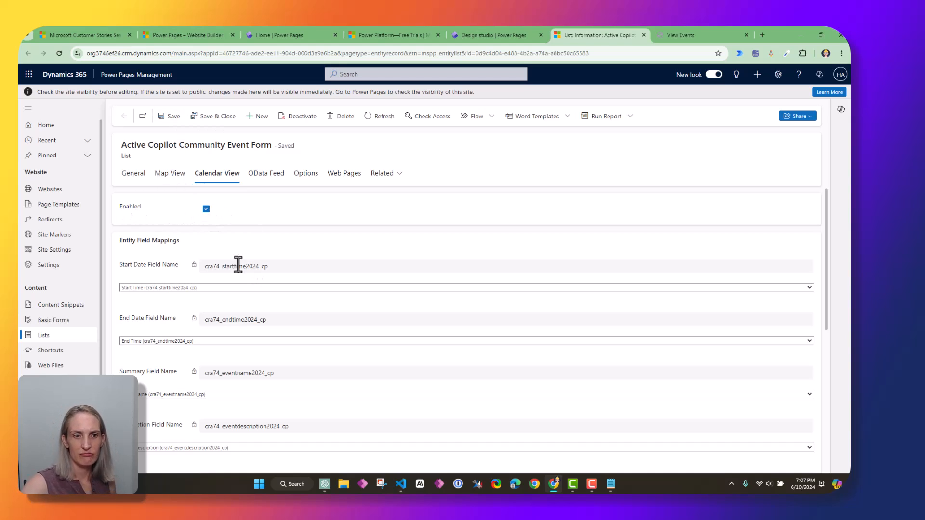
scroll(297, 320, down, 5)
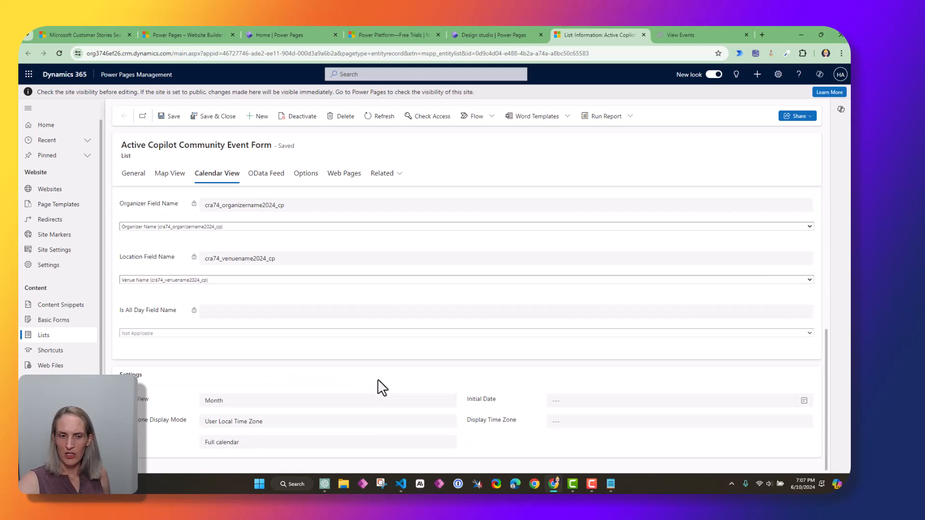
scroll(355, 388, up, 5)
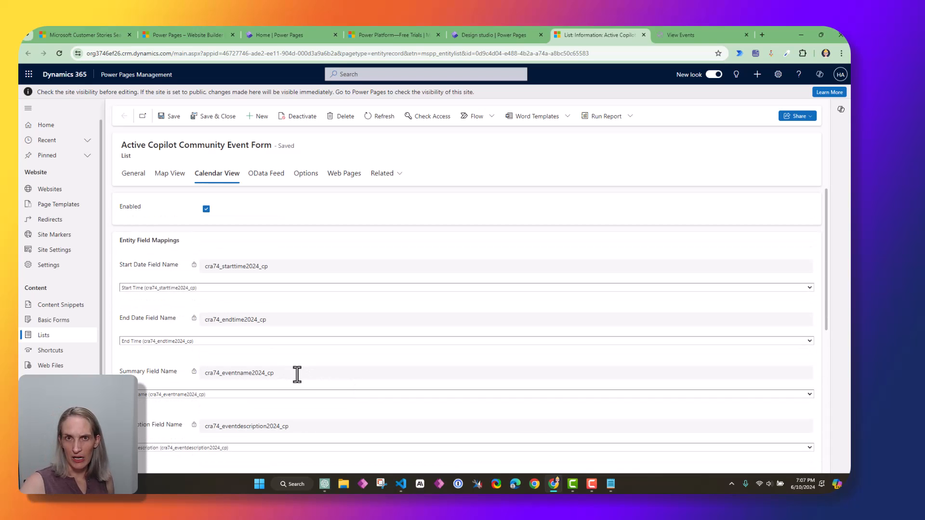
scroll(222, 347, down, 5)
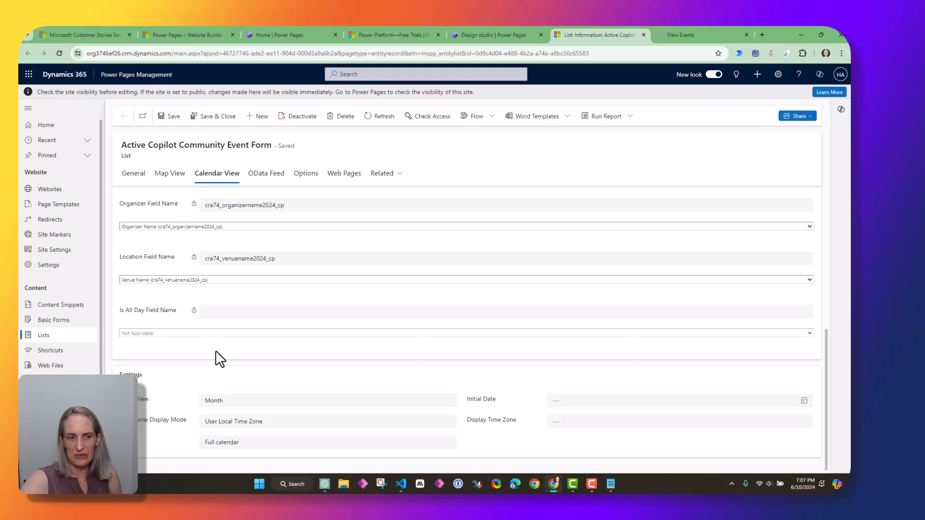
scroll(216, 351, up, 3)
scroll(212, 351, up, 3)
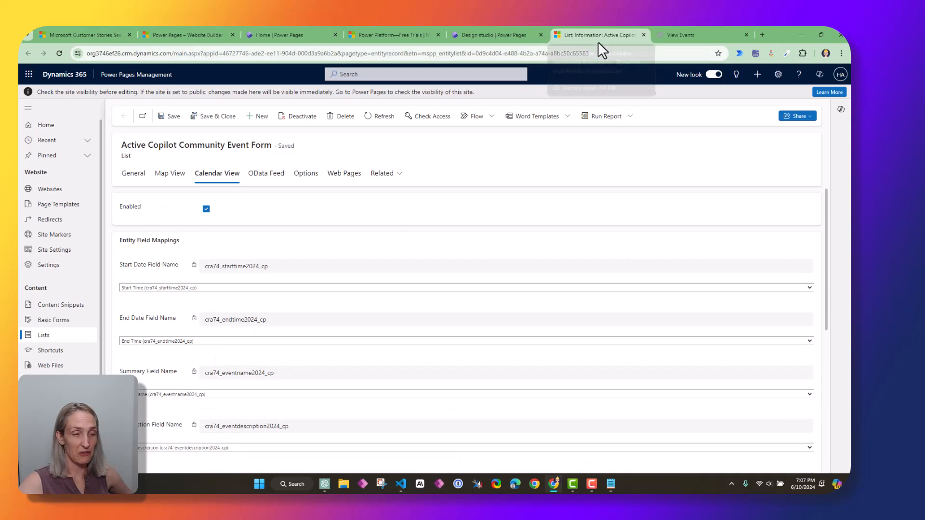
click(644, 35)
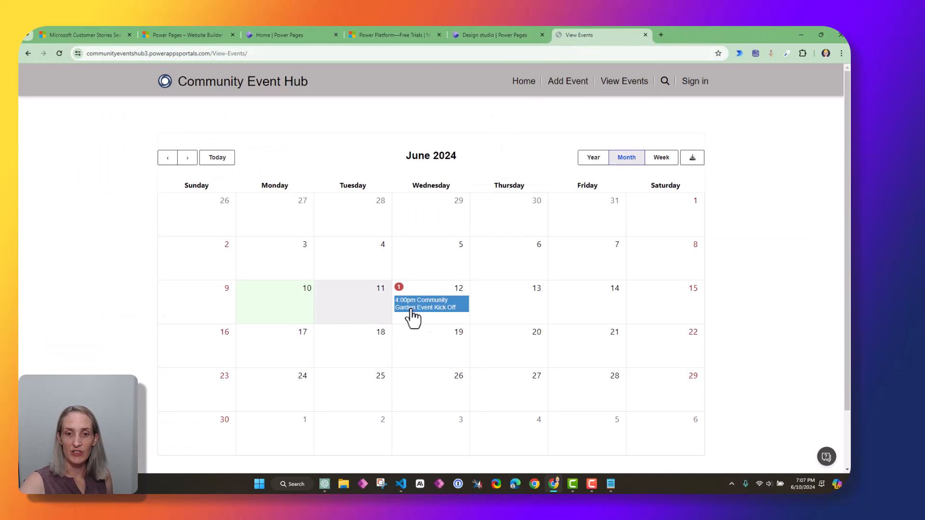
Expand the Community Garden Event Kick Off on June 12 to view its 4:00–7:00 PM slot
click(431, 311)
scroll(426, 315, down, 2)
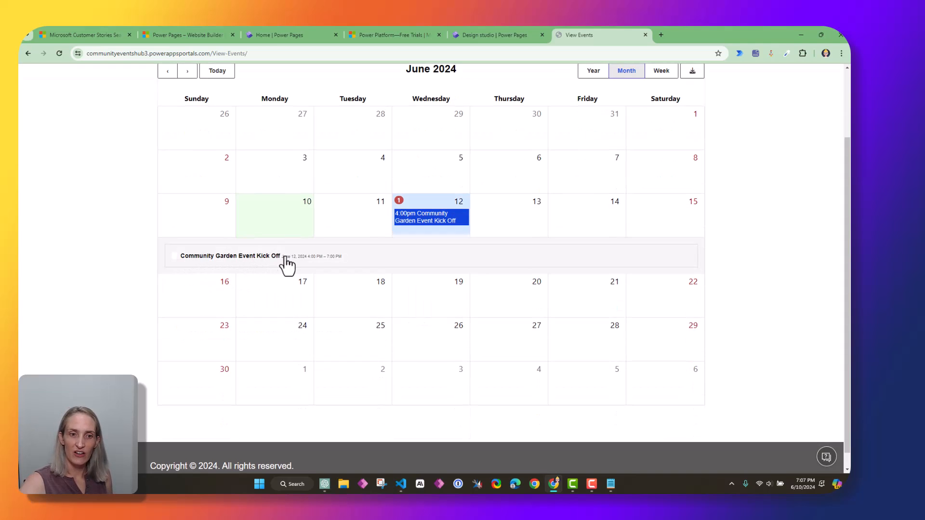
drag(284, 259, 315, 266)
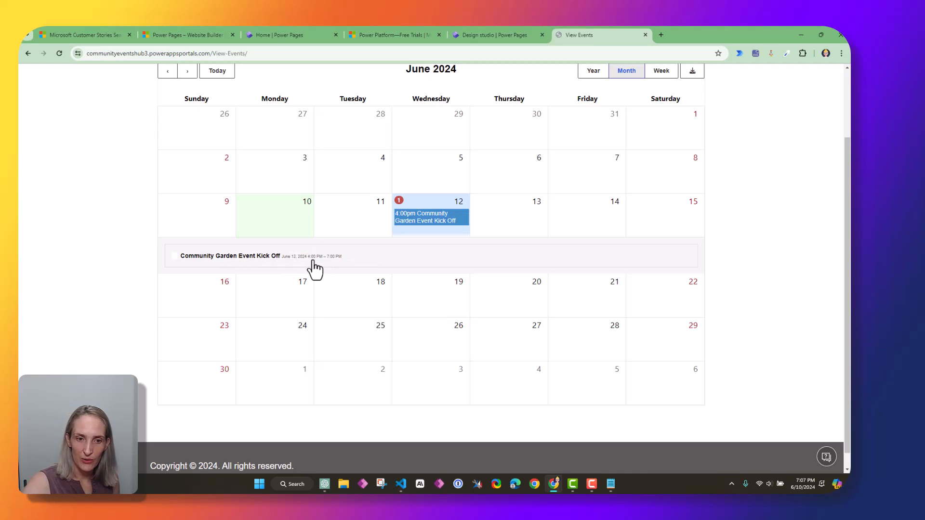
scroll(335, 244, up, 2)
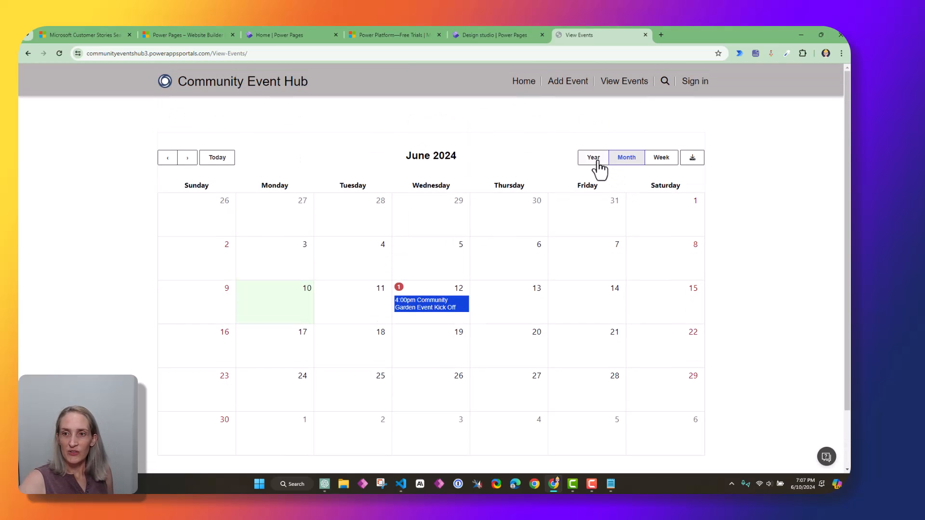
Switch the calendar to year, week, then June 2024 month view, recheck the event, and jump to today
click(598, 162)
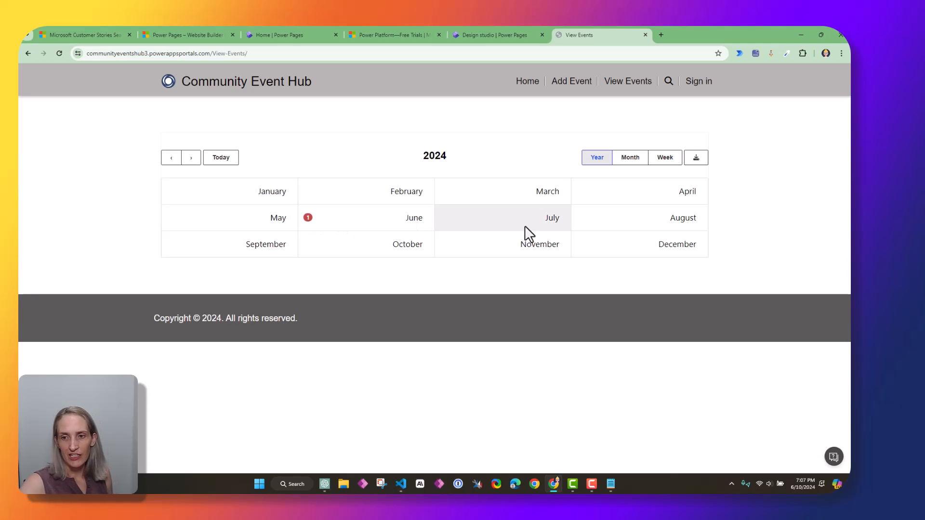
click(665, 159)
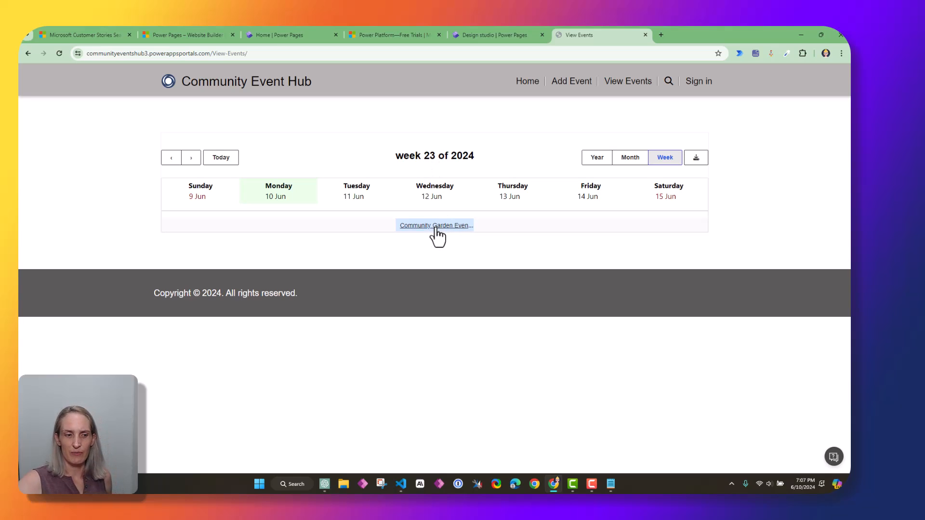
click(628, 160)
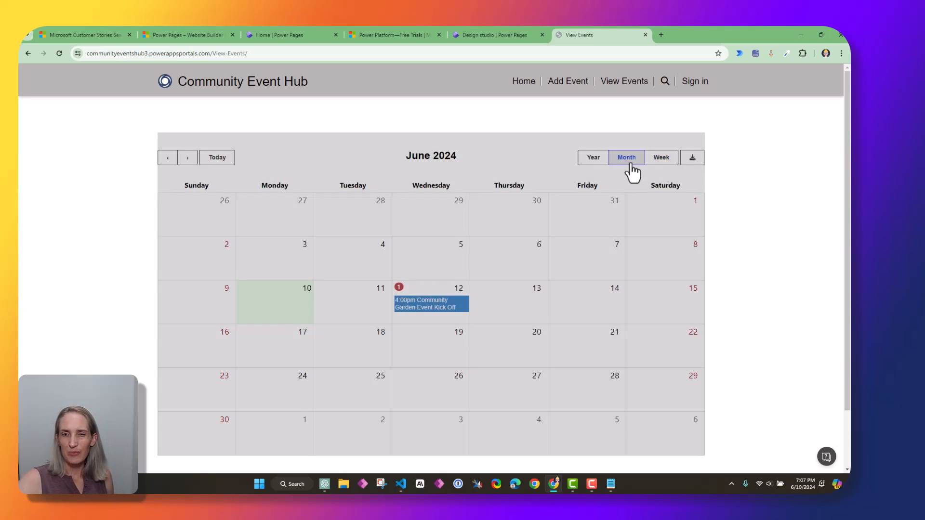
click(426, 313)
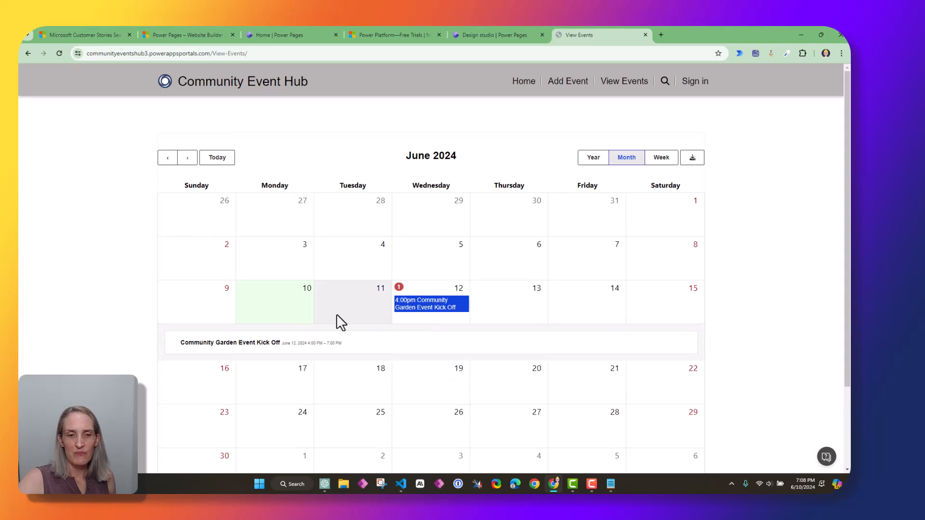
click(217, 159)
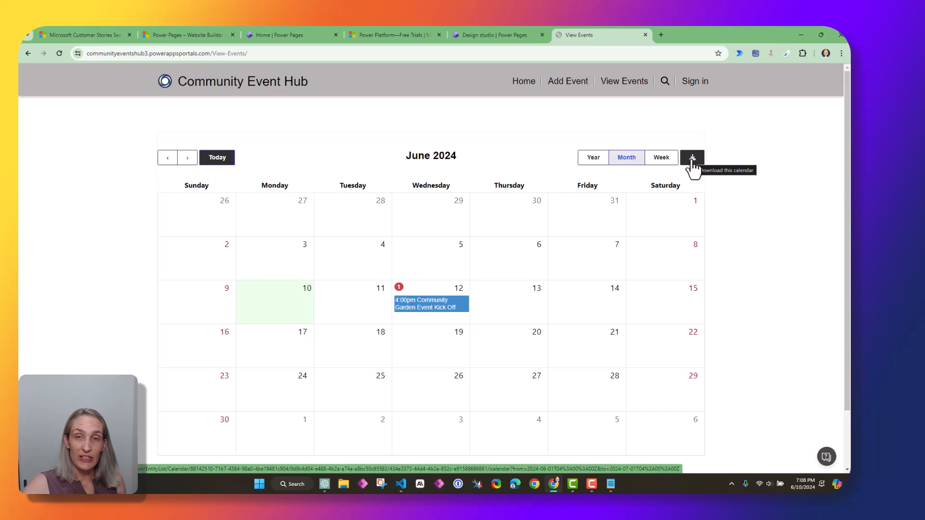
scroll(692, 167, down, 2)
Navigate from the events calendar via the home page to the Add Event form
scroll(622, 363, up, 2)
click(627, 82)
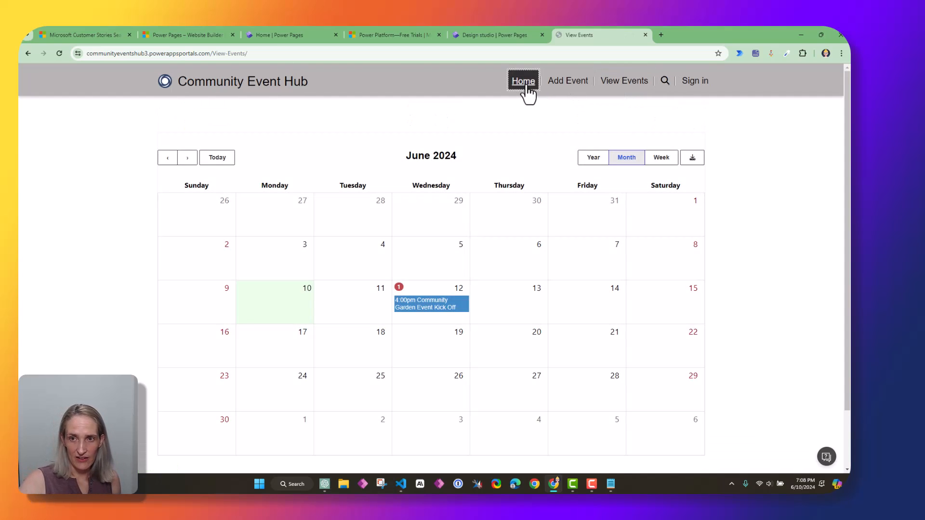
click(525, 84)
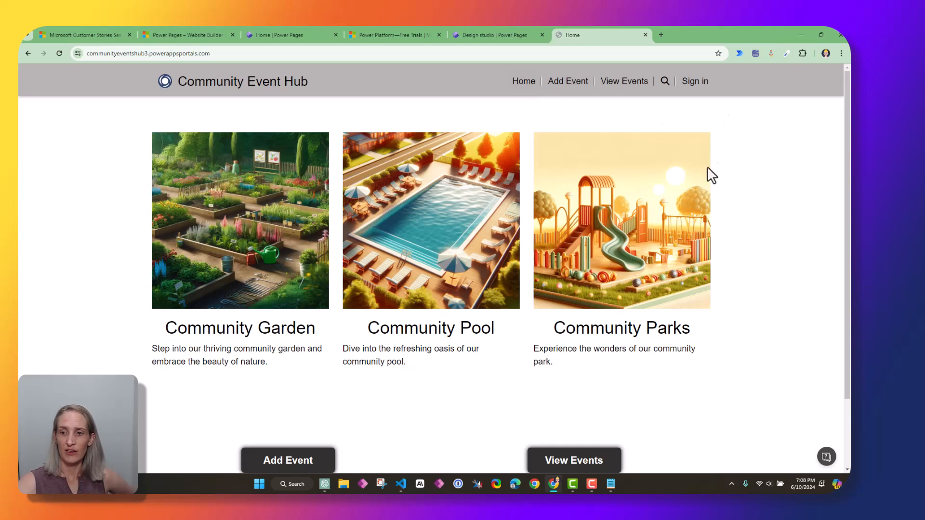
scroll(277, 270, down, 2)
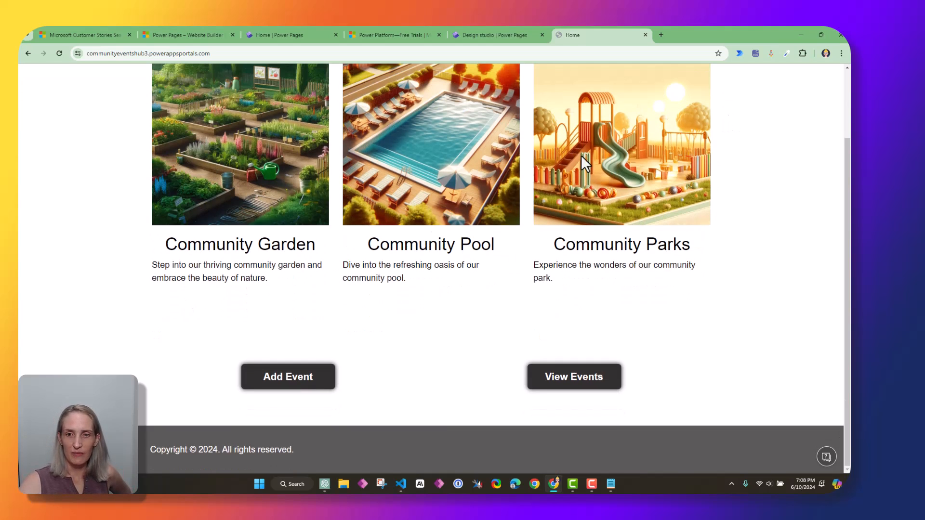
click(296, 380)
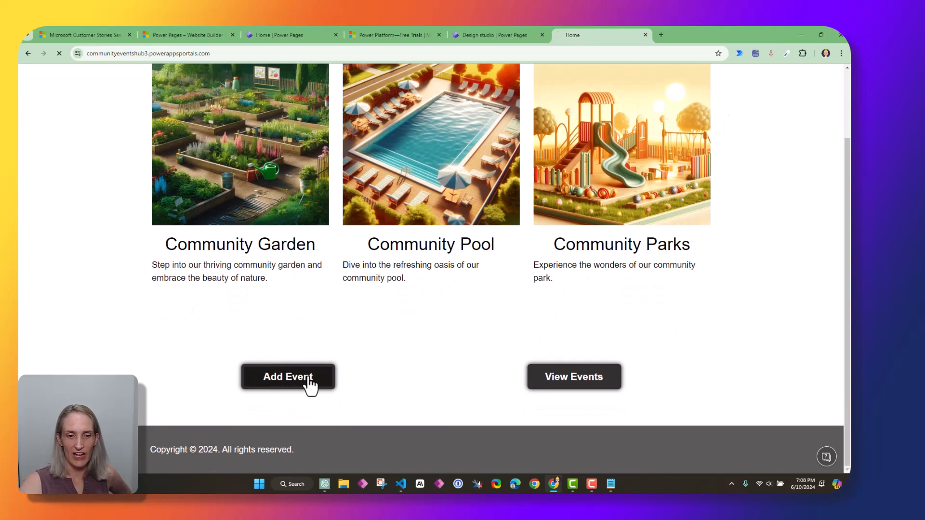
click(628, 81)
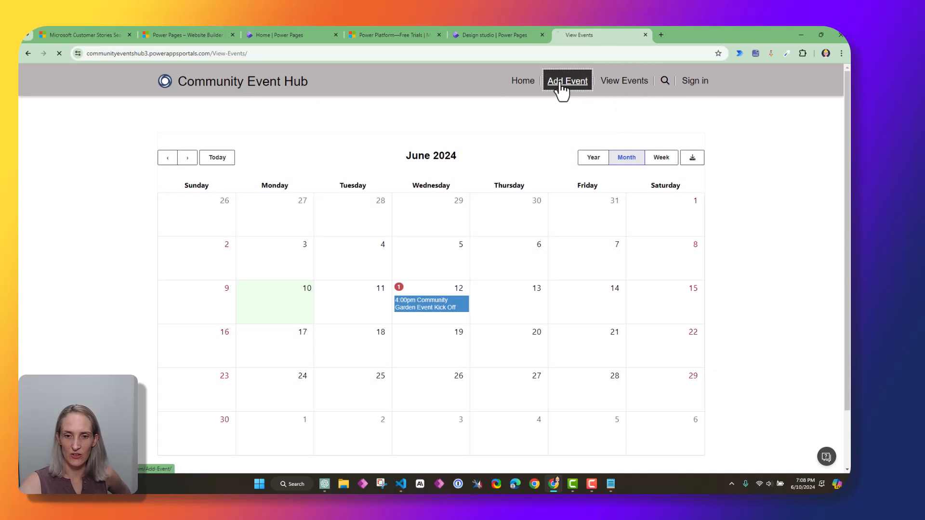
click(564, 83)
Fill in the Event Name and Event Description details
click(214, 205)
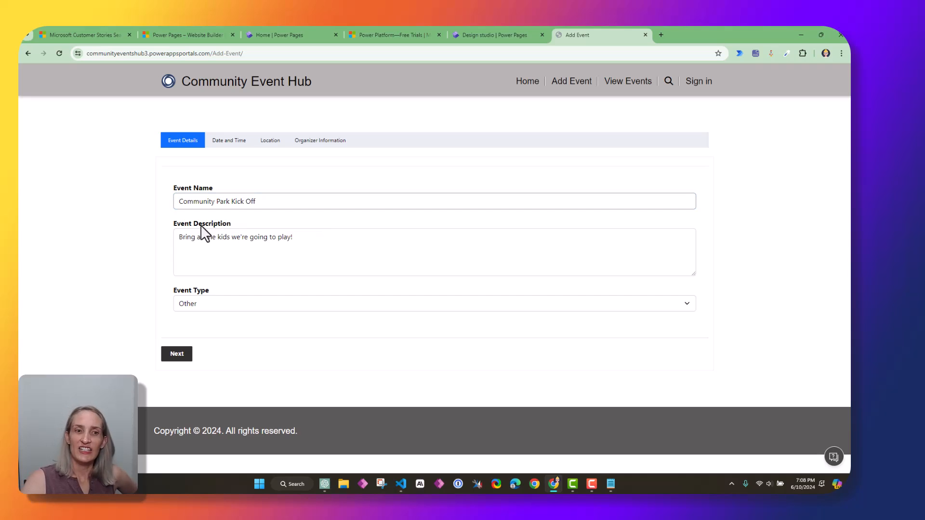
click(248, 202)
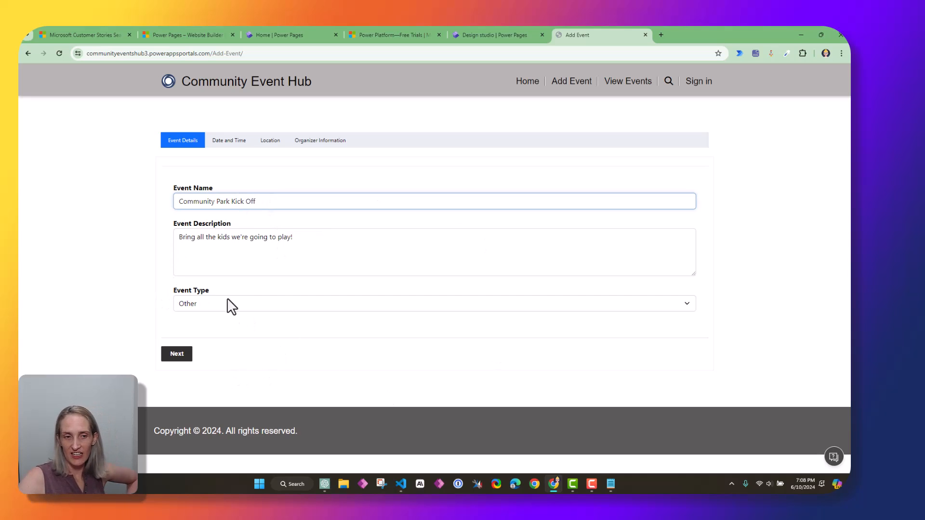
click(298, 245)
click(177, 356)
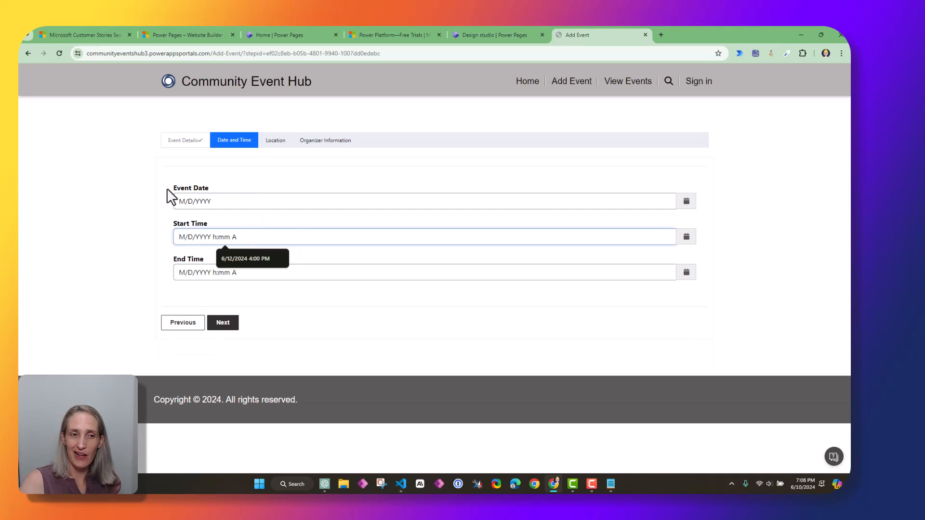
Set the start to June 20, 2024 at 12:00 PM and pick the end time
click(248, 200)
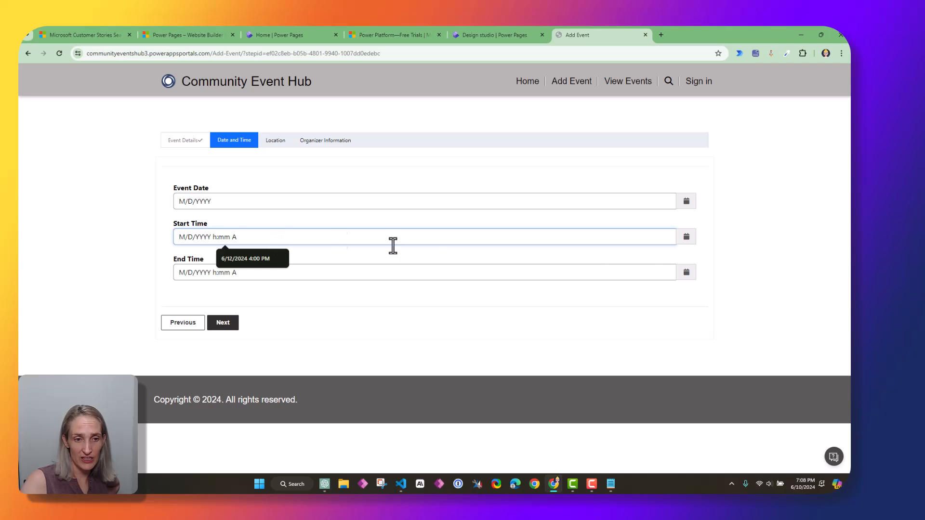
click(688, 240)
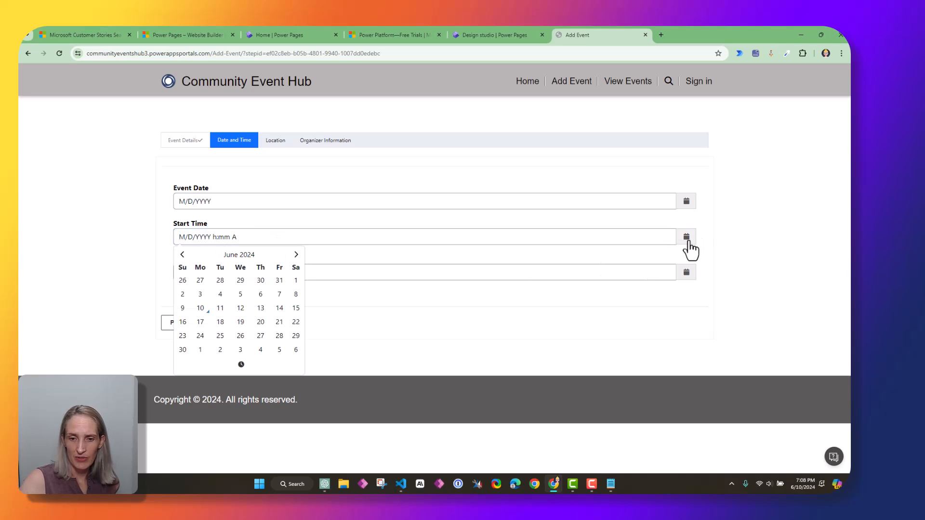
click(261, 321)
click(216, 238)
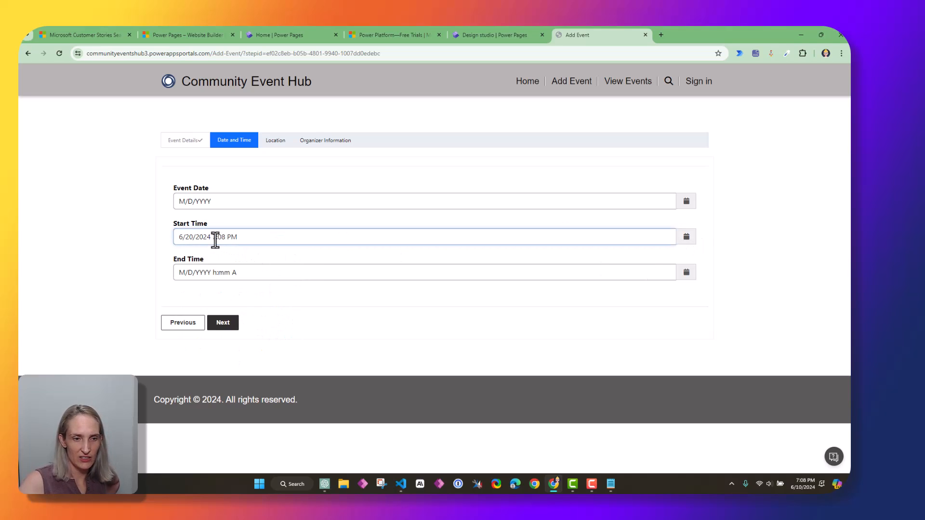
click(686, 272)
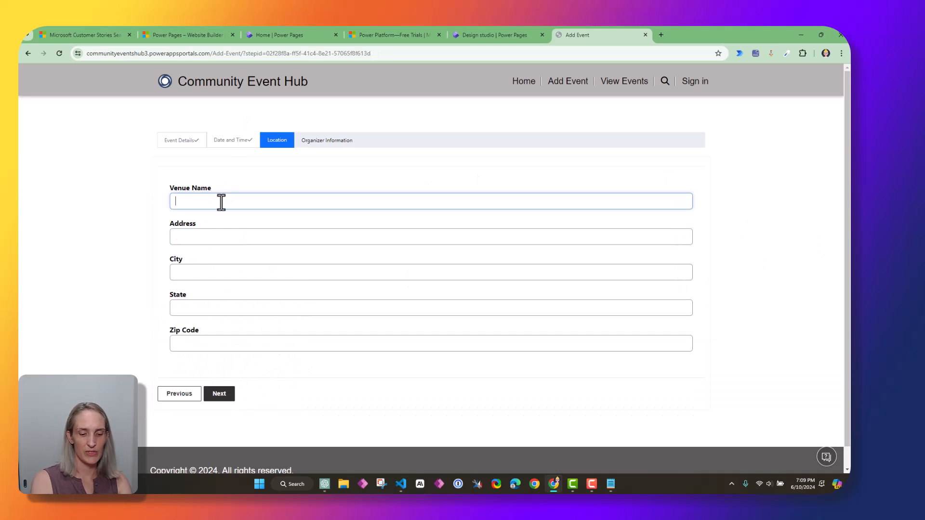
Enter Community Park as the venue and fill the address from the saved '123' suggestion
text(Community Park)
key(Tab)
text(123)
click(248, 258)
Autofill the organizer name from a saved suggestion and submit the event
click(219, 394)
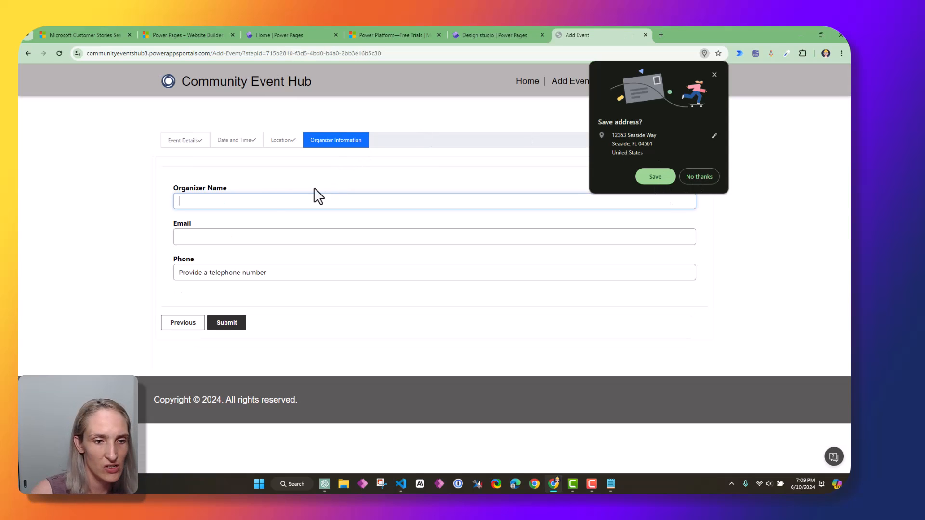
click(259, 206)
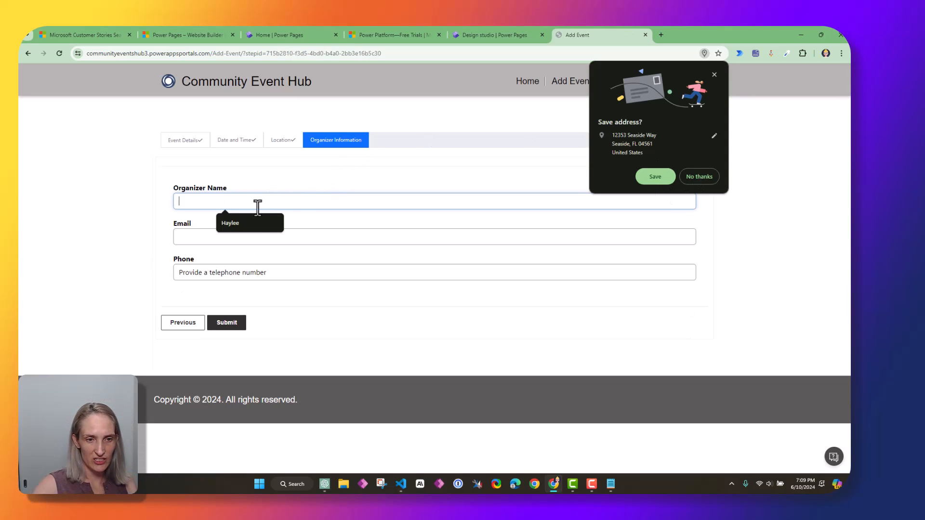
click(242, 224)
click(243, 237)
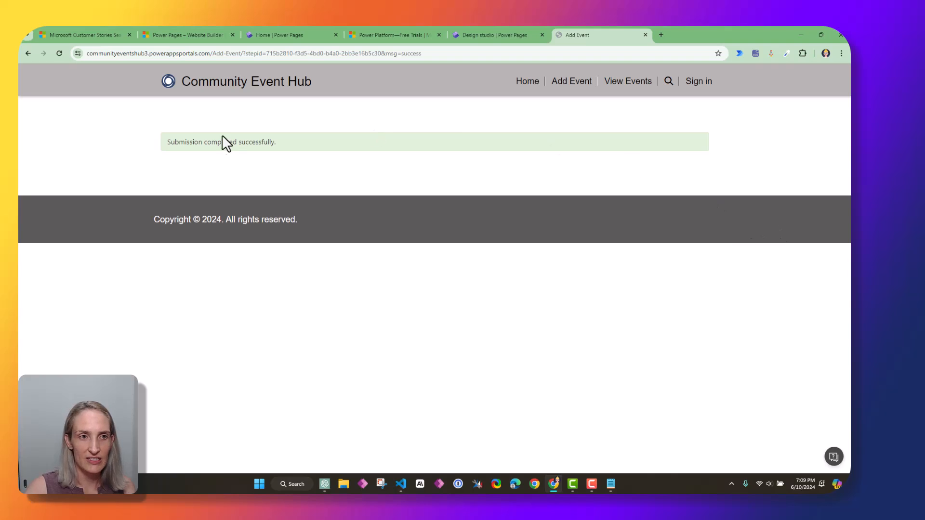
drag(168, 142, 318, 152)
Back in the design studio, inspect the Add Event form's fields and options
key(ctrl+shift+Tab)
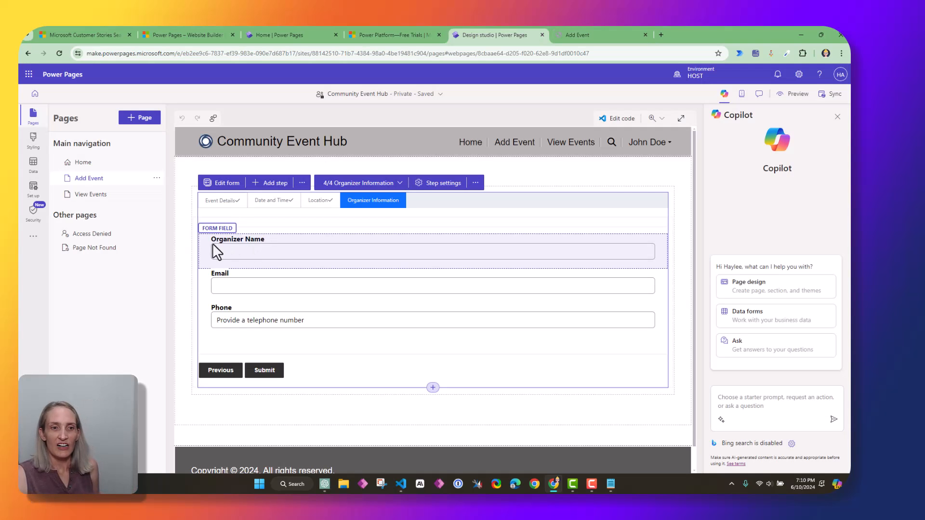
click(299, 185)
click(412, 256)
click(253, 224)
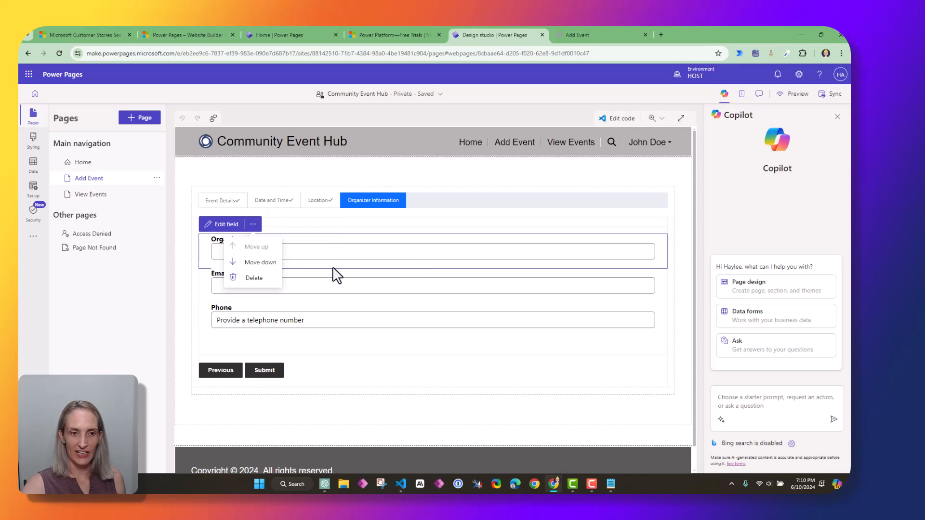
click(263, 204)
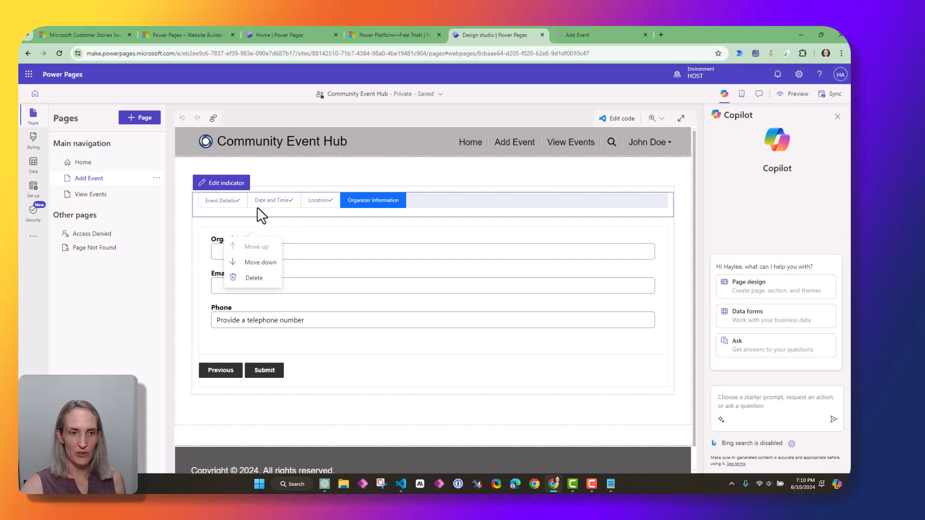
click(330, 339)
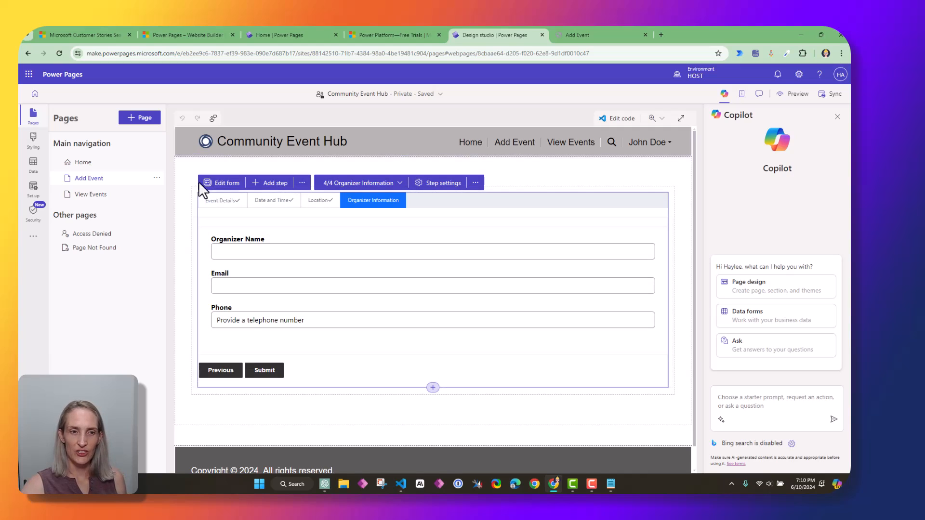
Switch the form to the 2/4 Date and Time step and delete the Event Date field
click(300, 186)
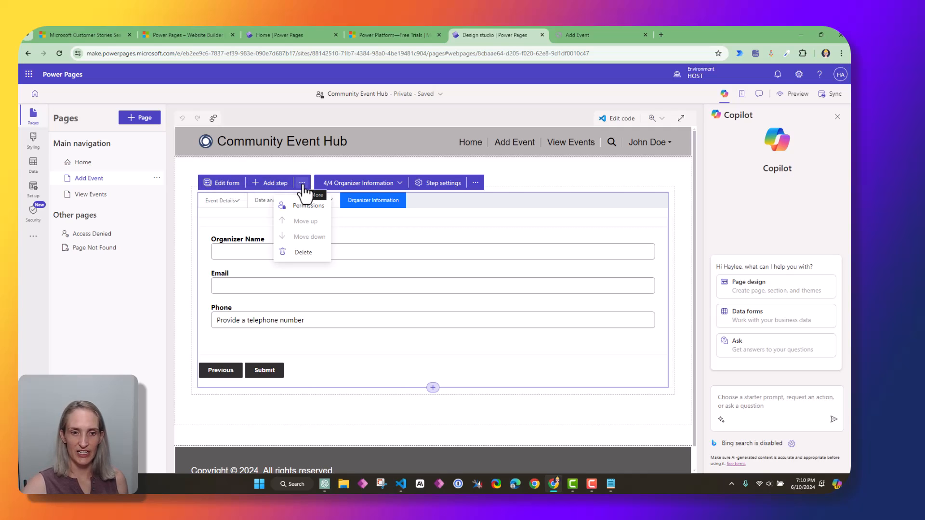
click(397, 184)
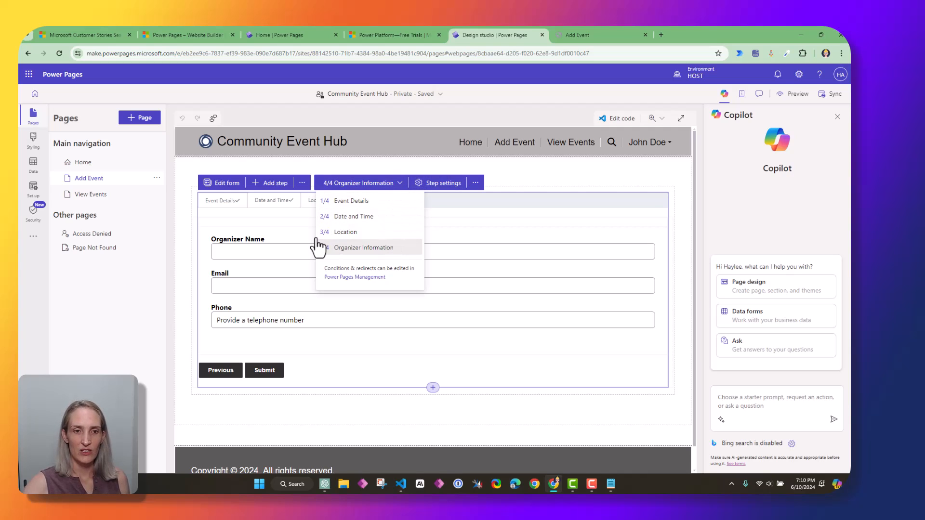
click(356, 217)
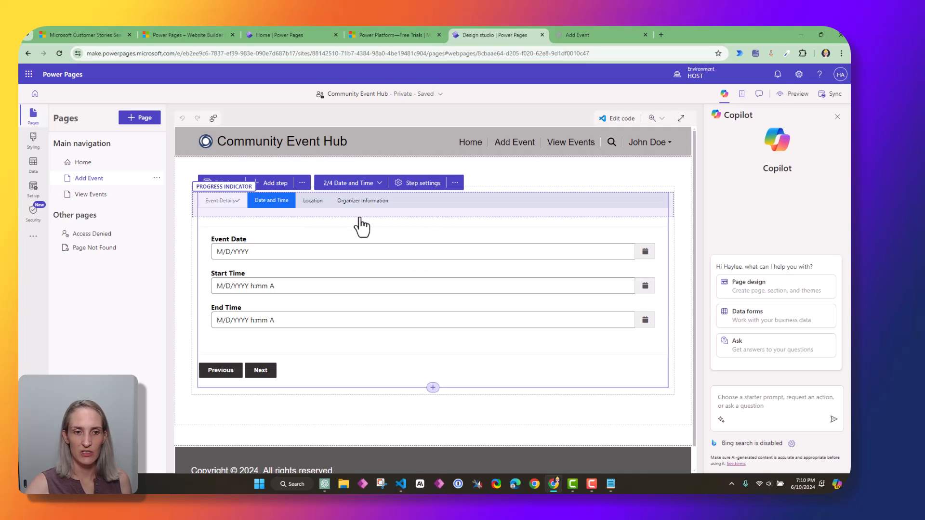
click(258, 254)
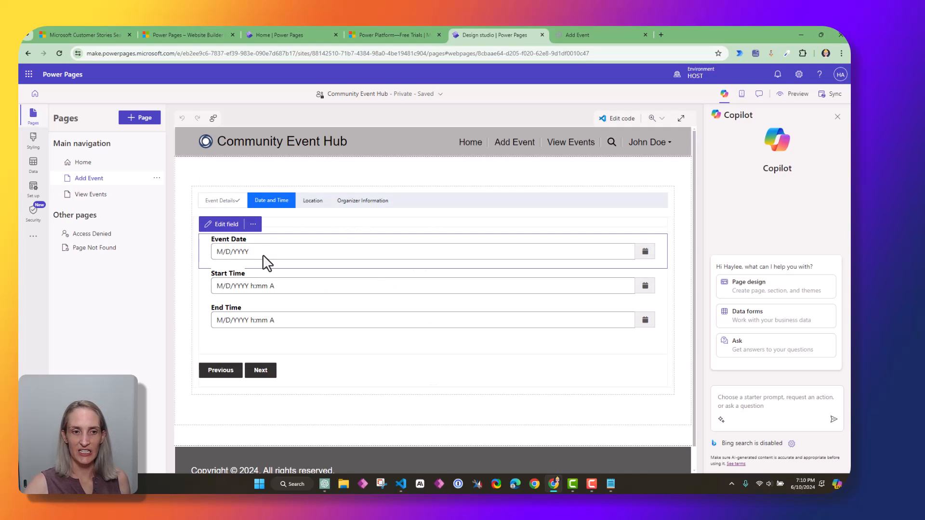
click(253, 224)
click(254, 278)
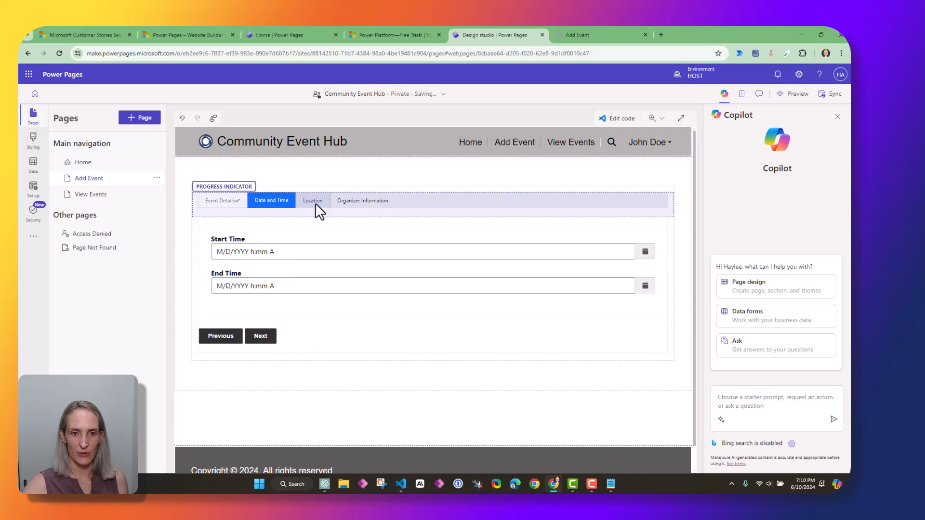
Sync the site and preview it live on desktop
click(832, 100)
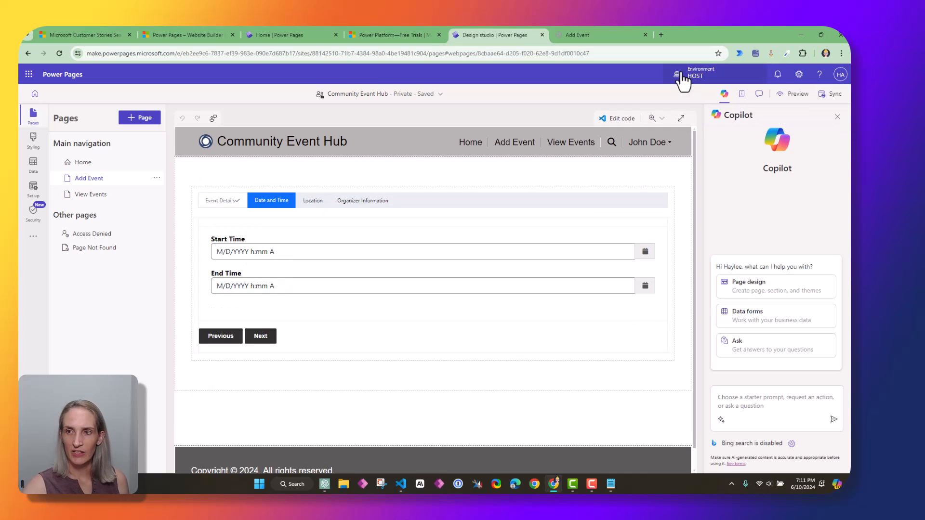
click(795, 93)
click(768, 114)
Enter the event name 'Community Pool E' and description on the Event Details step
click(214, 205)
text(Community Pool End Date)
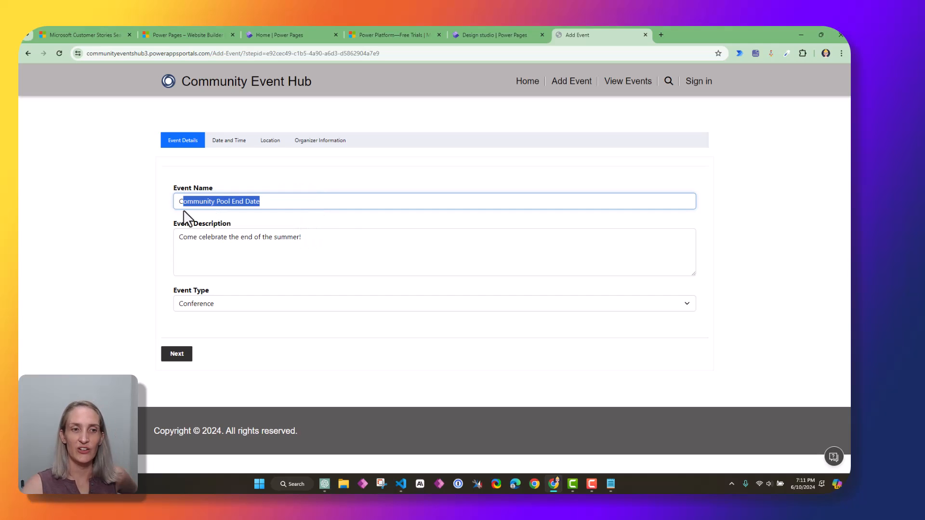
drag(184, 209, 349, 221)
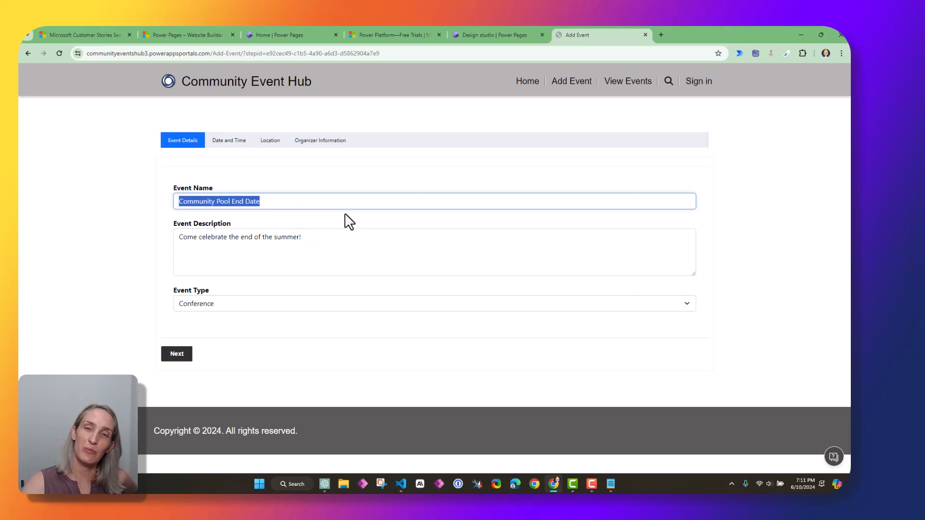
drag(186, 236, 412, 257)
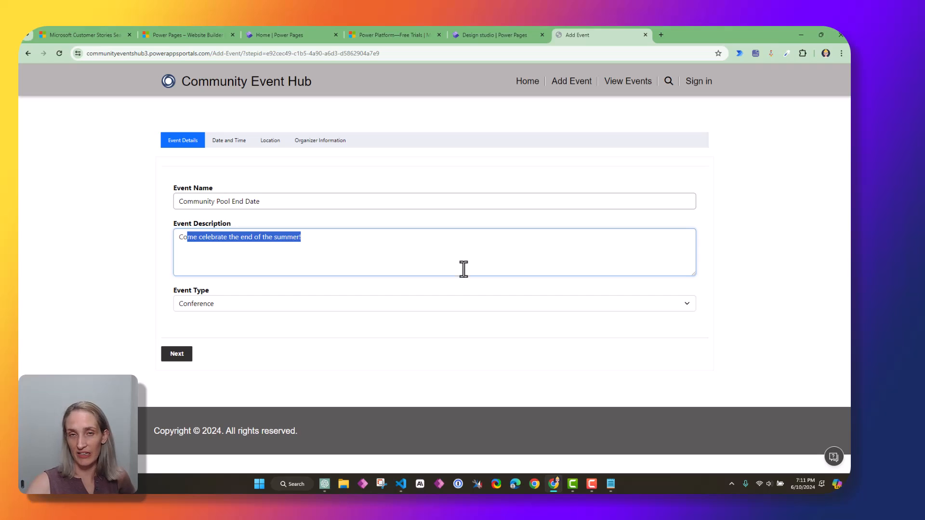
click(176, 356)
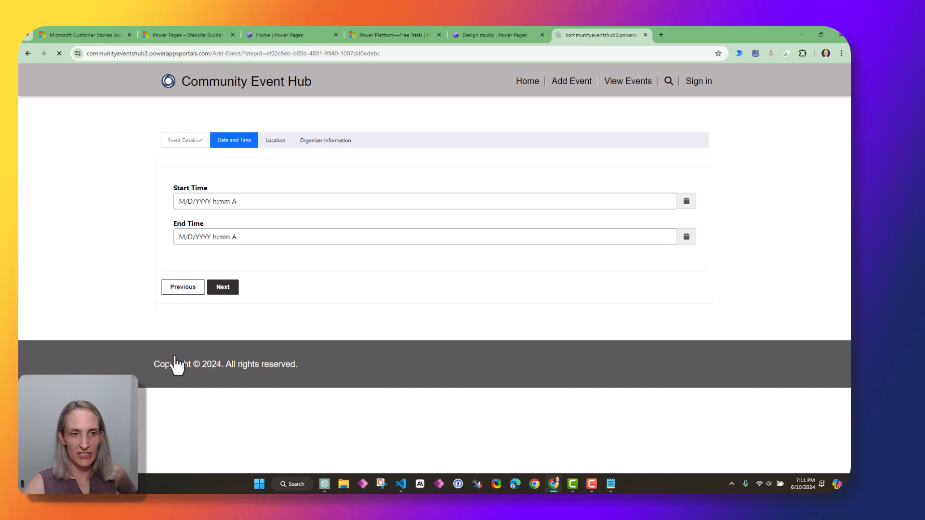
Set the start to 9/2/2024 7:11 PM and choose a later end time
click(686, 201)
click(295, 219)
click(296, 219)
click(296, 219)
click(296, 219)
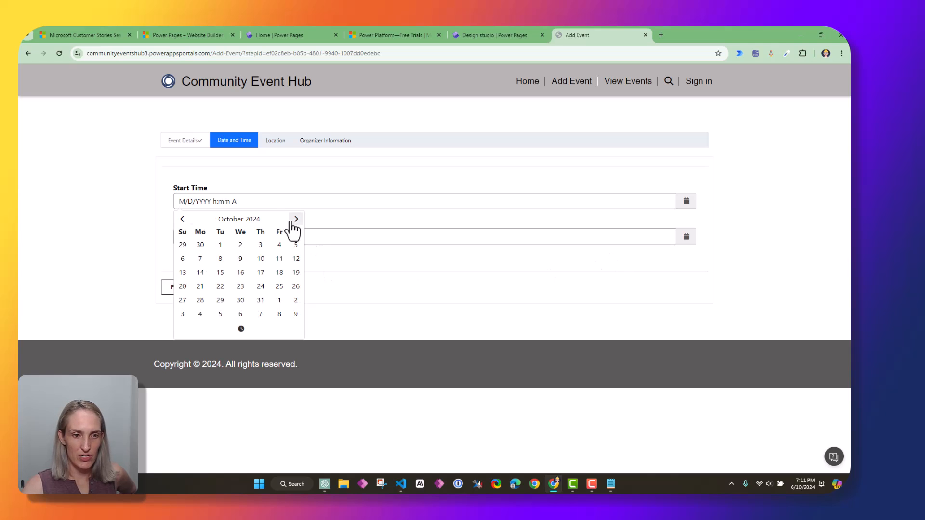
click(183, 218)
click(200, 245)
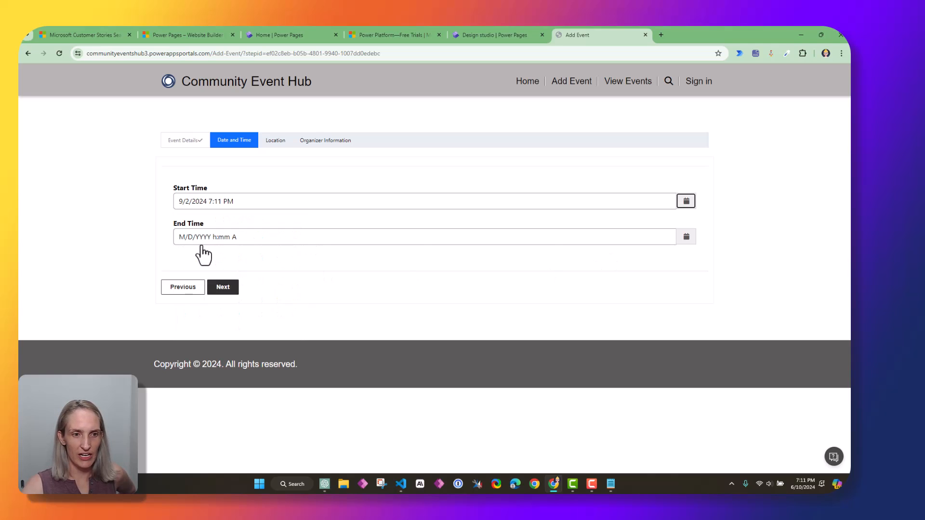
click(686, 236)
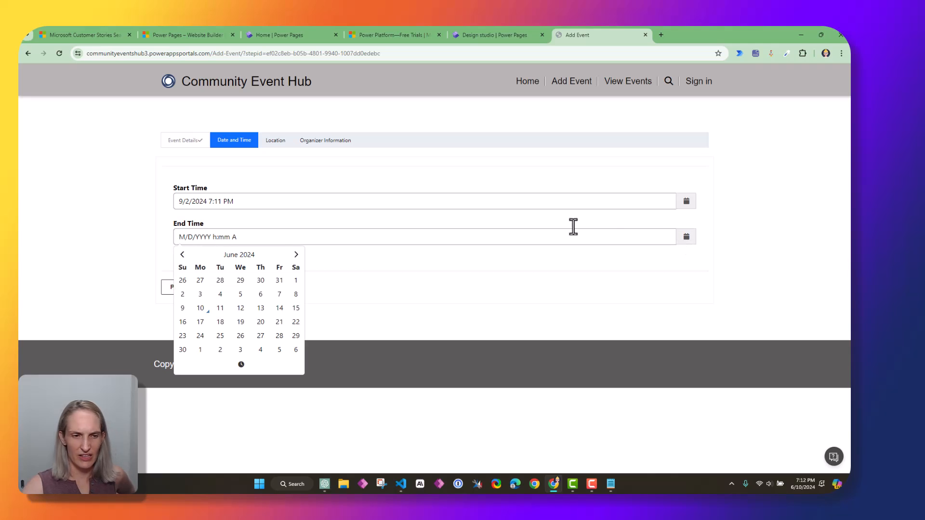
click(295, 256)
click(296, 255)
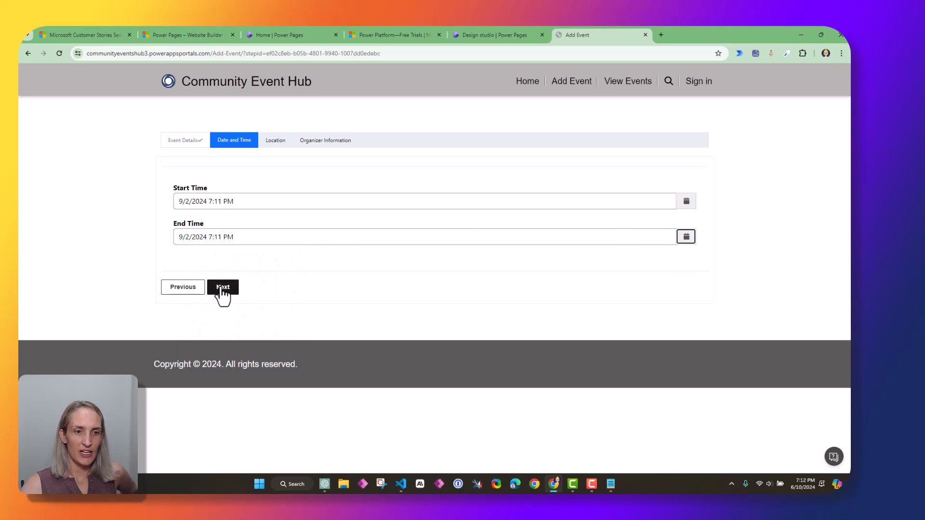
click(219, 288)
Enter venue Community Pool, address 12345 and the organizer's name, then submit and open View Events
text(Community Pool)
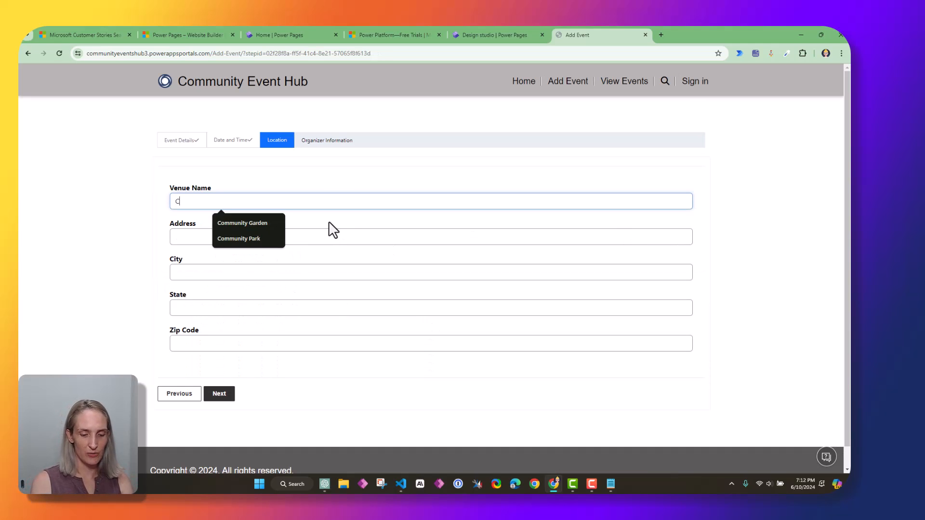
key(Tab)
text(12345)
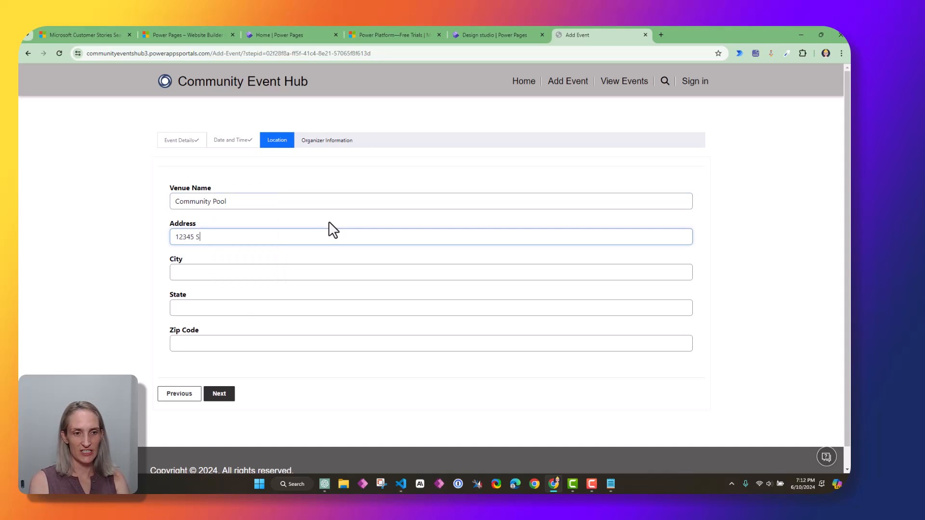
text(Hayle)
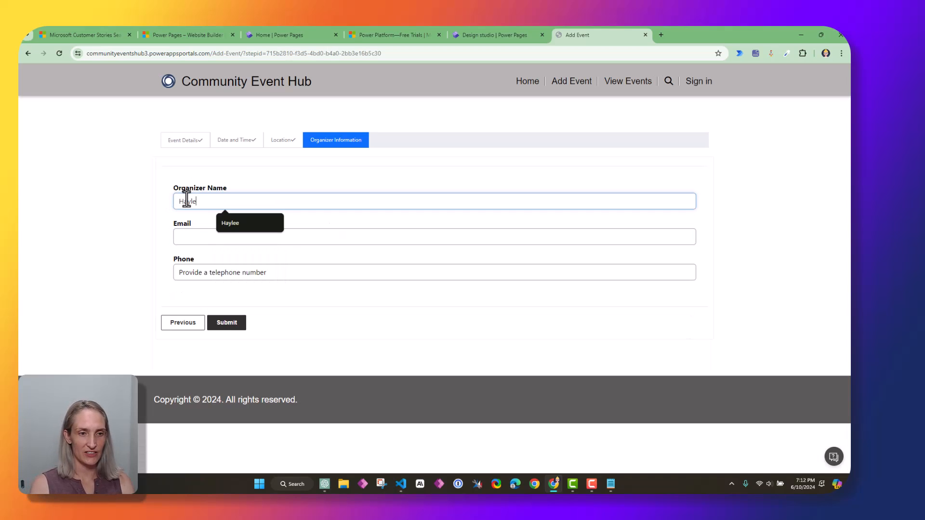
text(e)
key(Tab)
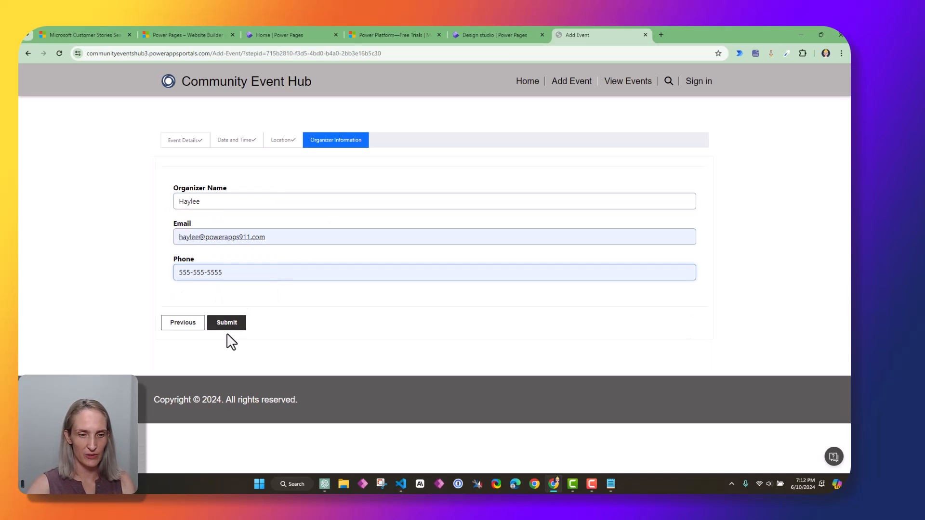
click(226, 323)
click(628, 82)
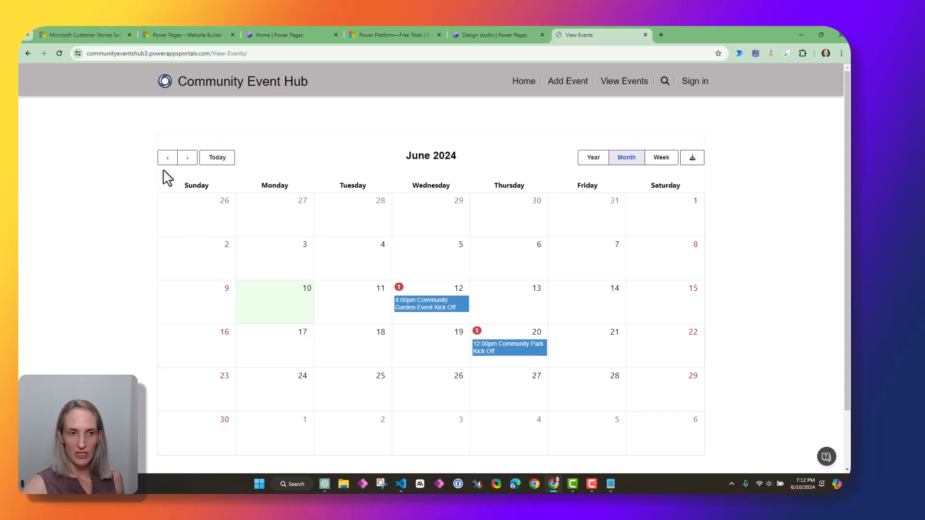
Advance the calendar to September 2024 and open the September 2 Community Pool event
click(189, 158)
click(189, 158)
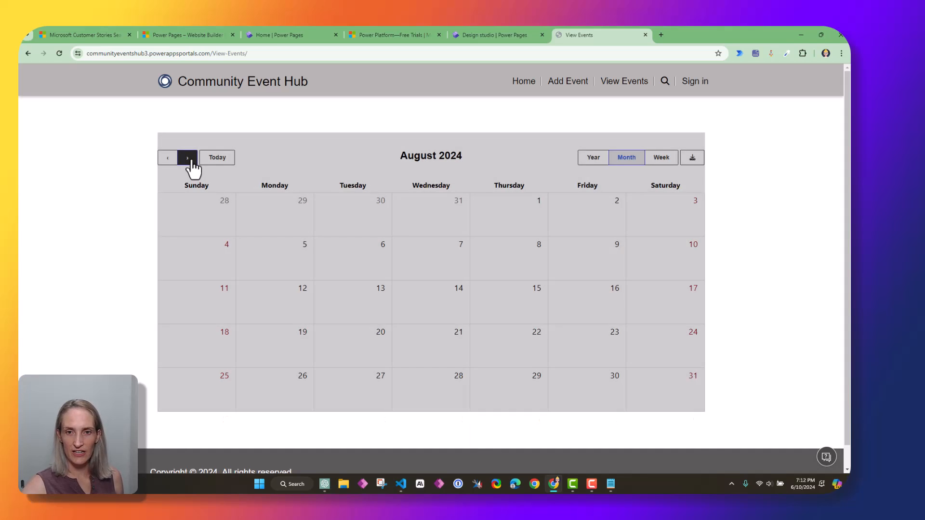
click(189, 158)
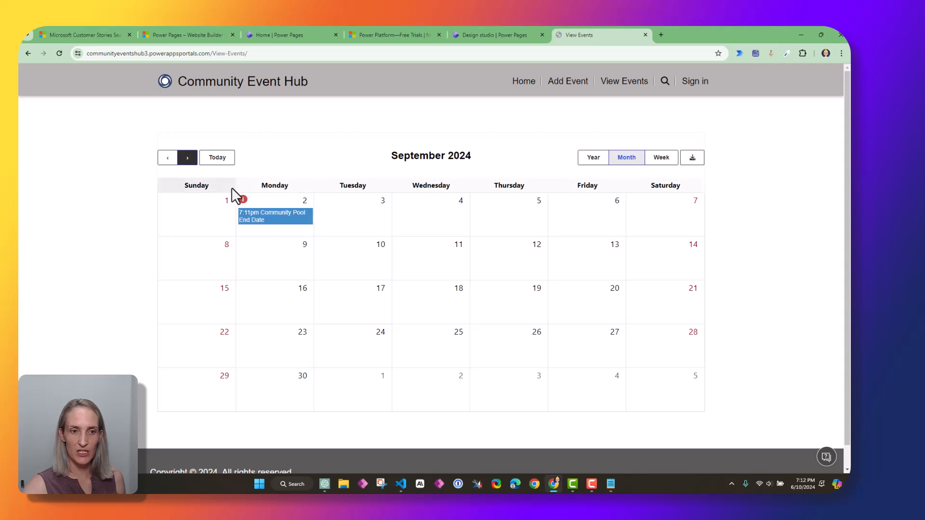
click(260, 223)
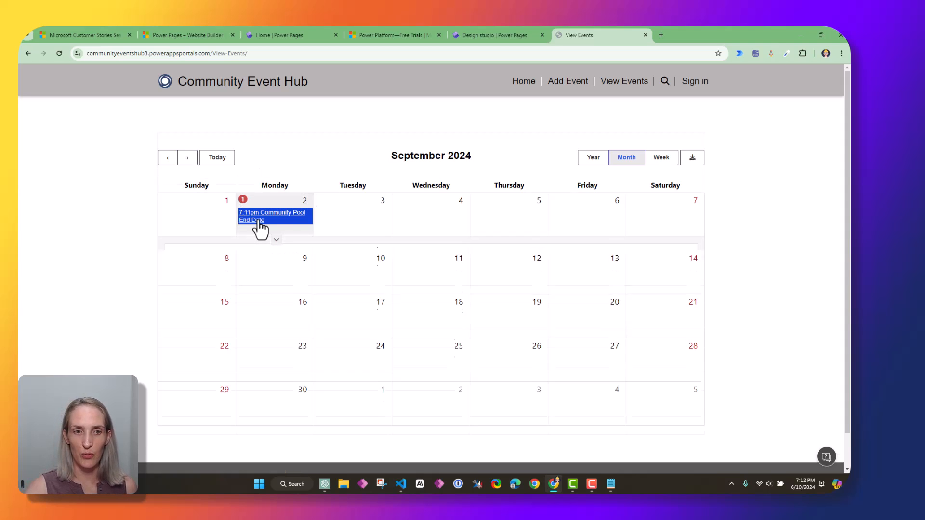
drag(314, 258, 278, 261)
Glance at the design studio, then visit Home, Add Event, View Events and return Home
click(491, 35)
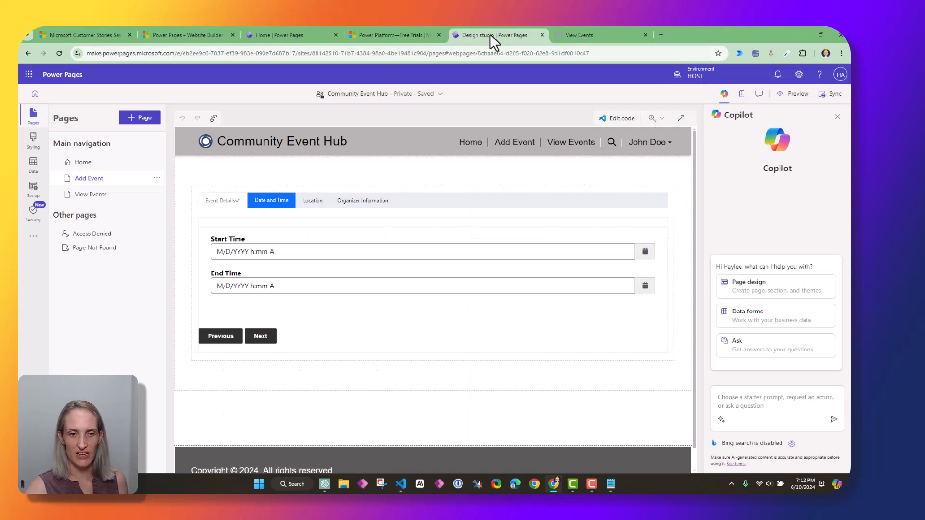
click(574, 35)
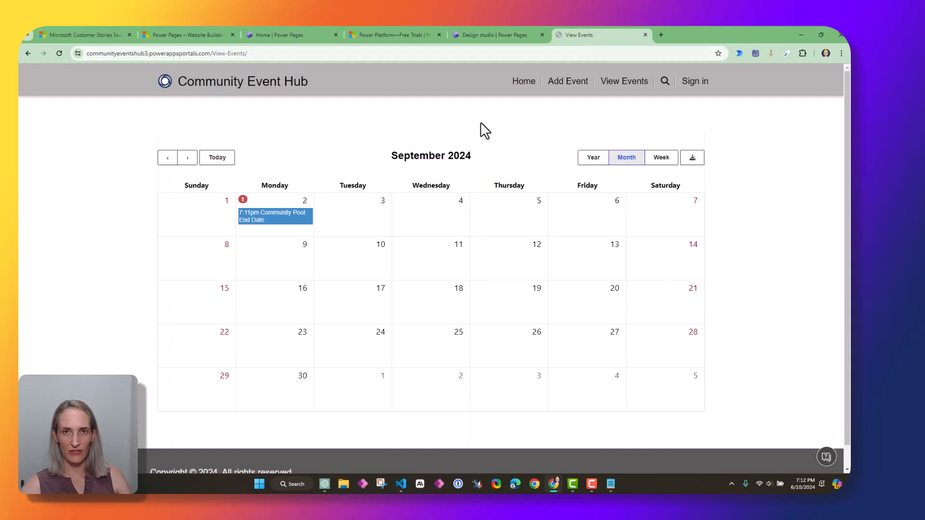
click(524, 81)
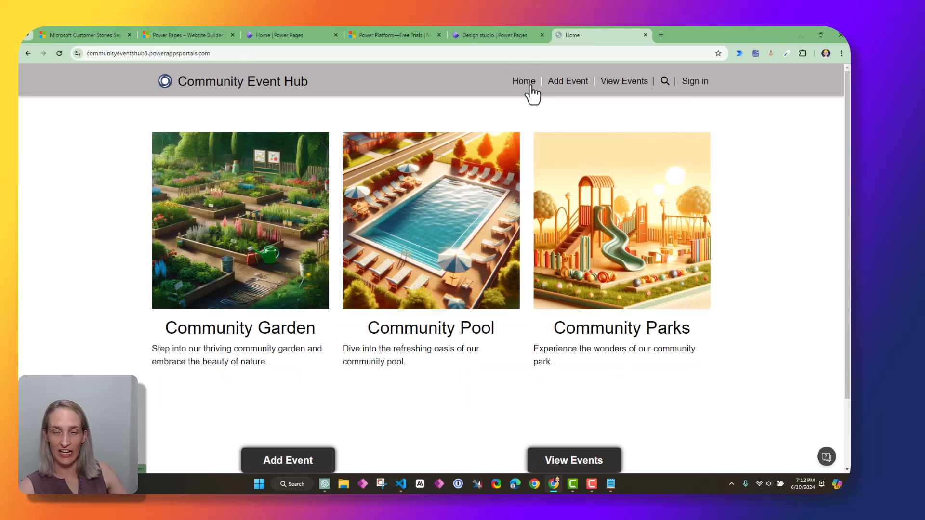
click(563, 87)
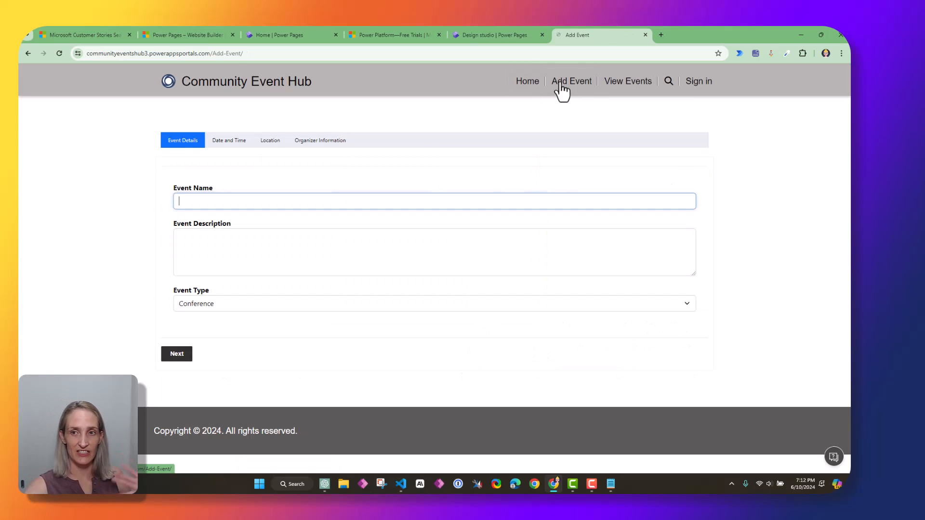
click(619, 84)
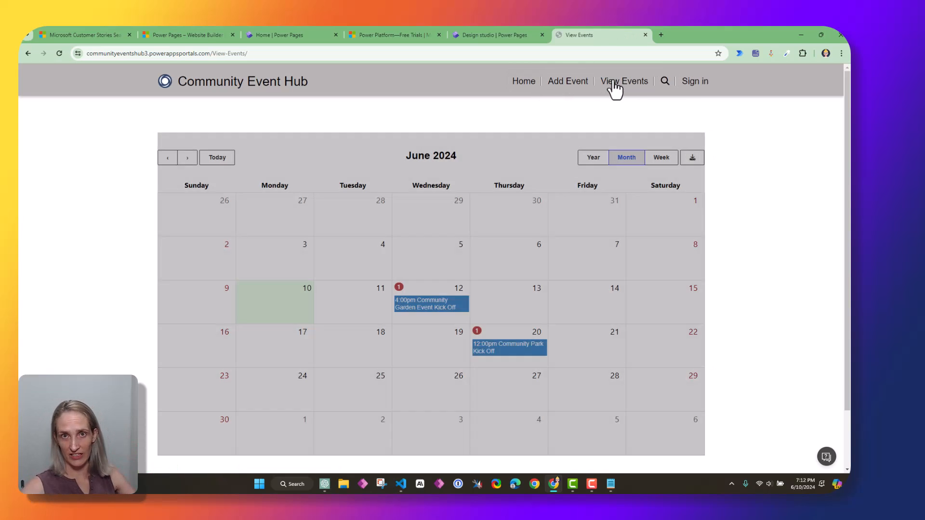
scroll(661, 429, down, 2)
scroll(664, 435, up, 2)
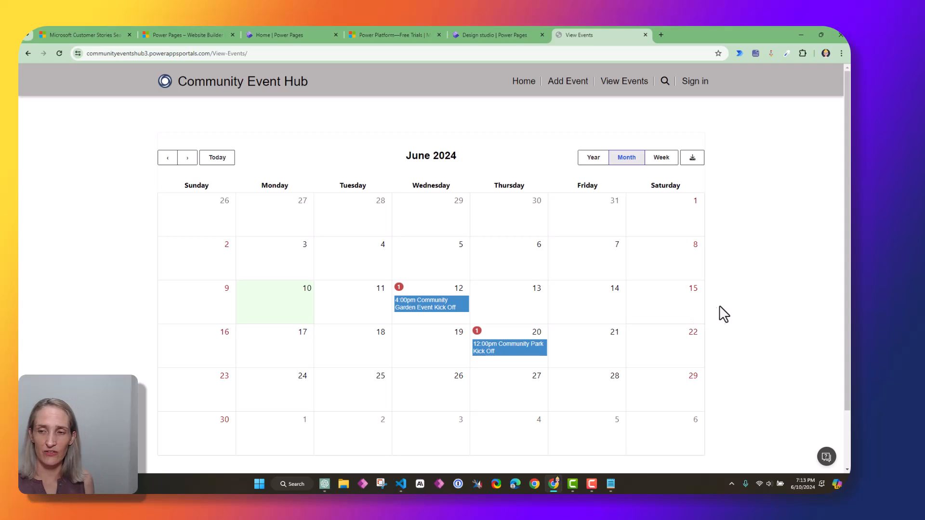
scroll(758, 334, down, 2)
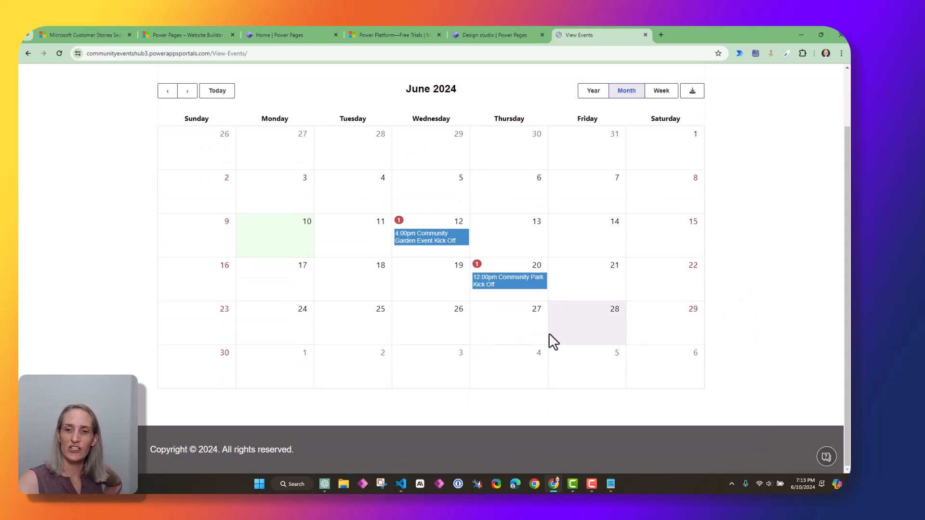
scroll(603, 431, up, 2)
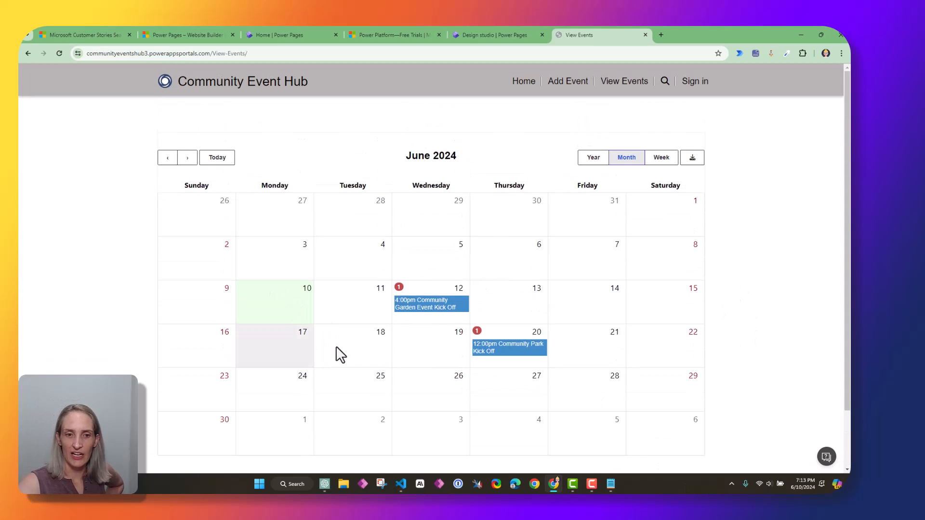
click(519, 82)
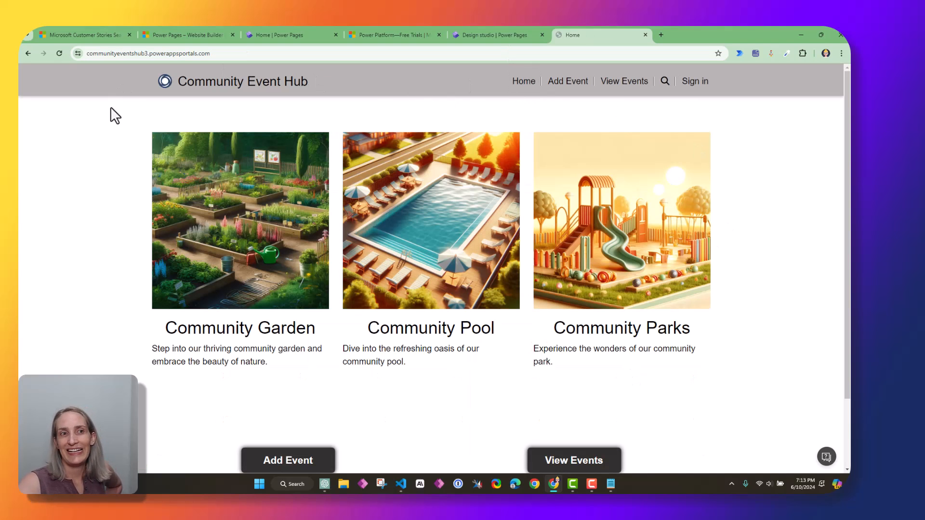
scroll(114, 216, down, 2)
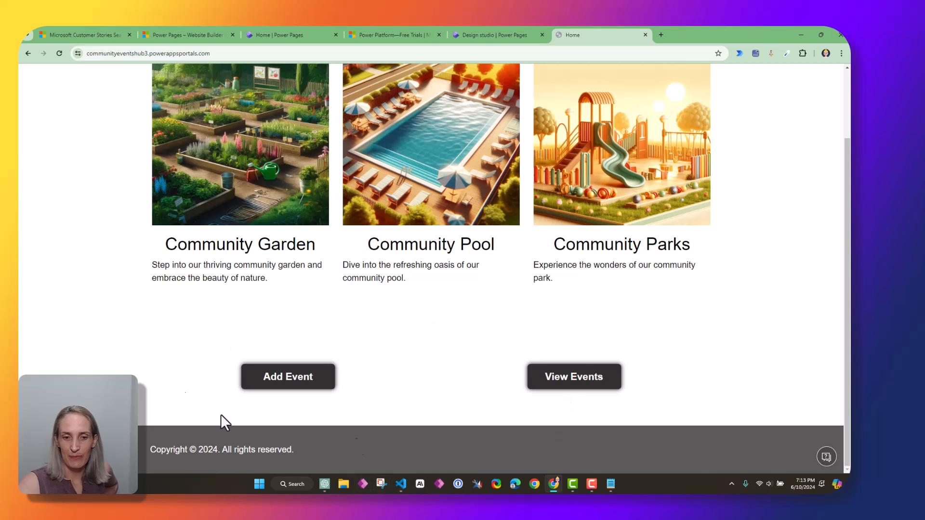
scroll(574, 332, up, 2)
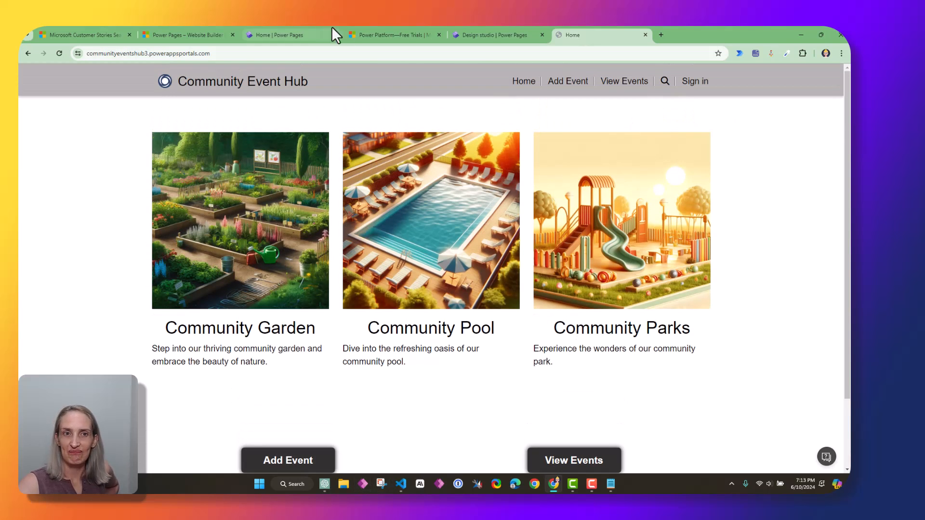
Change the first brand colour to light blue b5ebf7
click(491, 39)
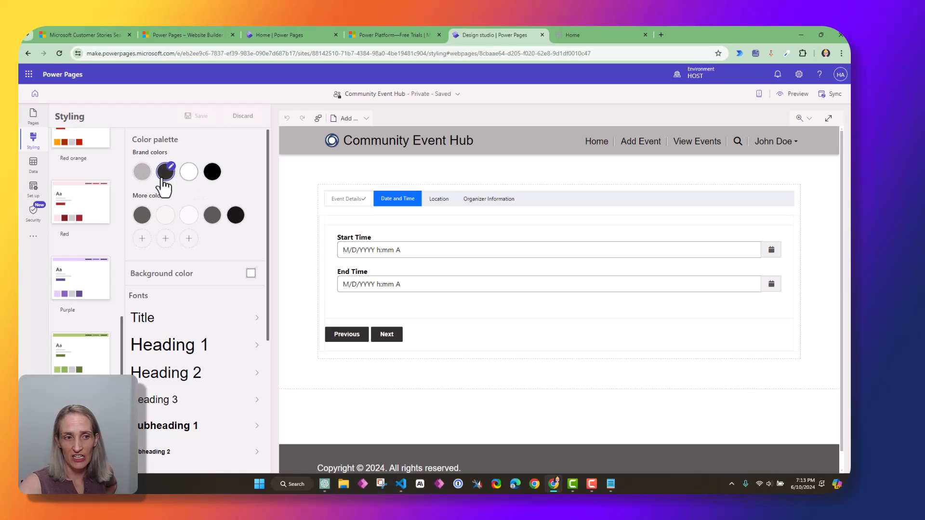
click(144, 173)
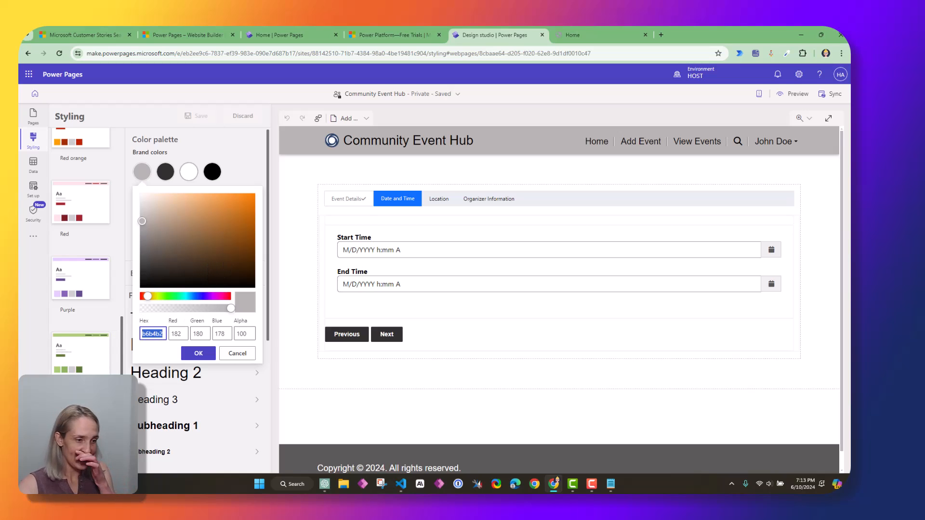
drag(186, 294, 184, 296)
drag(140, 216, 168, 197)
drag(186, 296, 188, 296)
click(171, 197)
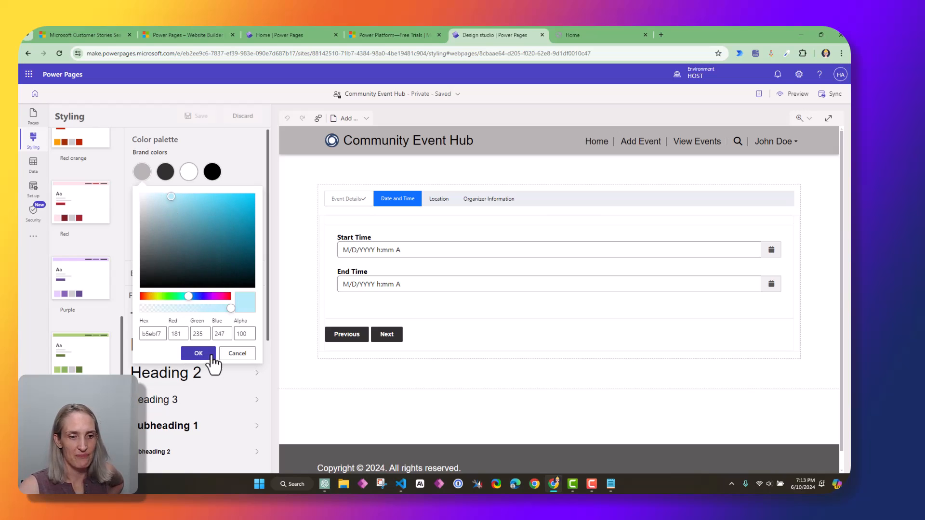
click(198, 354)
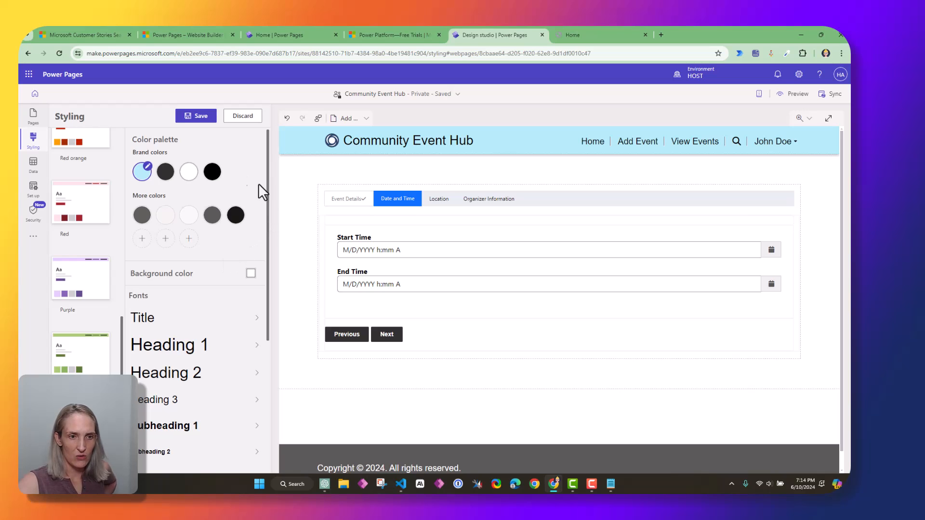
Set the fourth brand colour to dark 212121
click(217, 167)
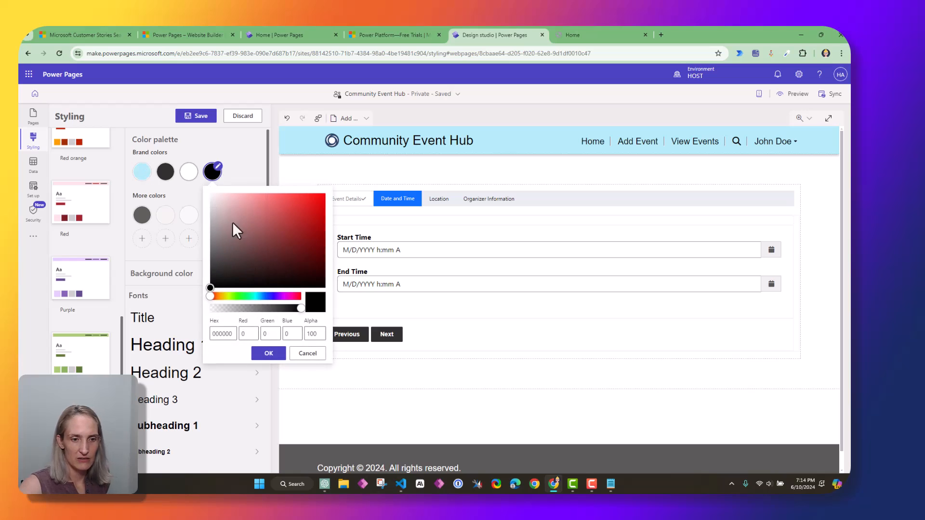
drag(213, 296, 245, 296)
click(256, 202)
click(269, 354)
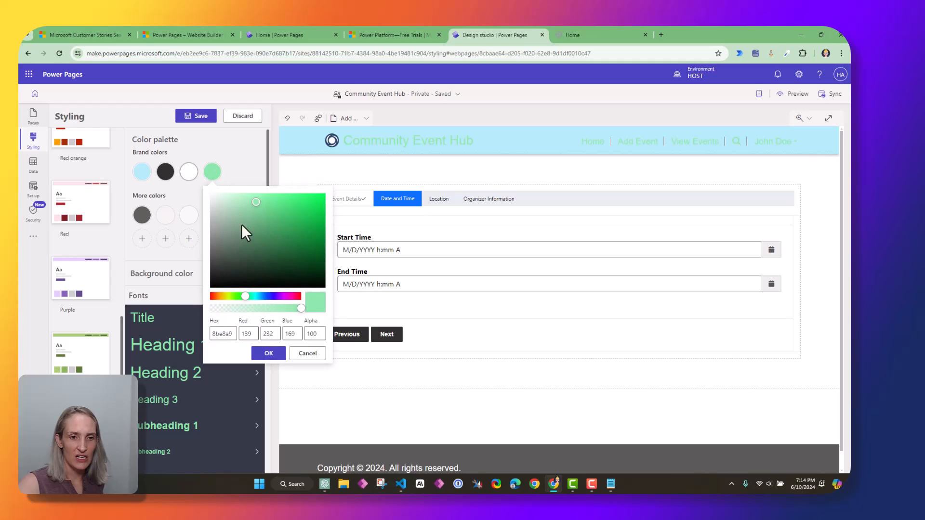
drag(256, 201, 210, 276)
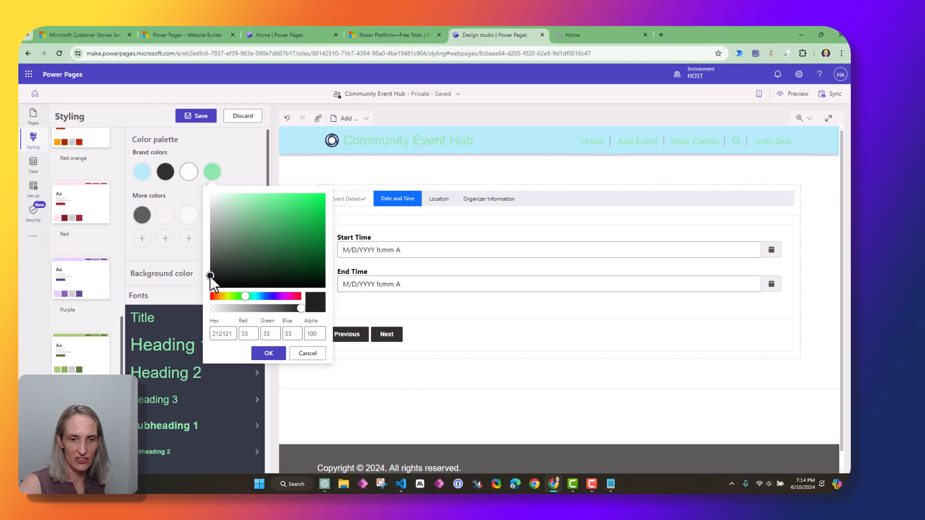
click(262, 356)
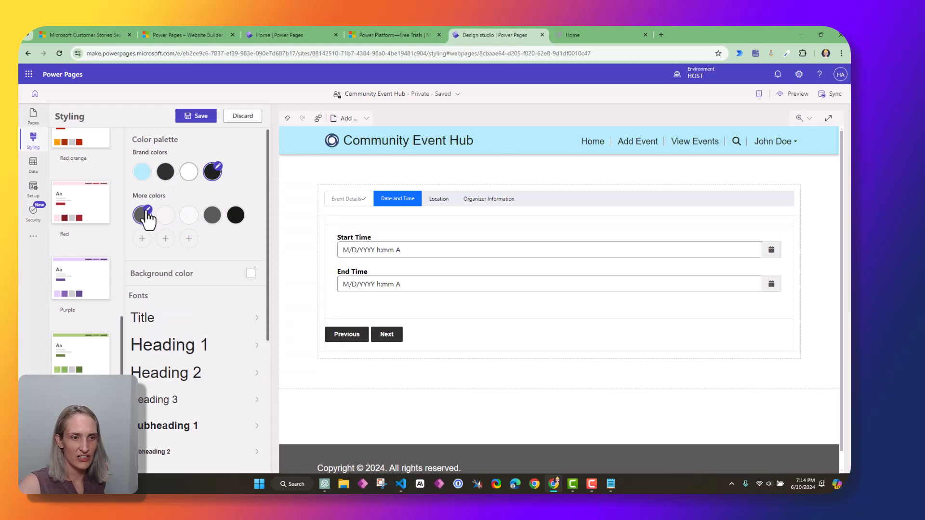
Make the second extra colour light green
click(165, 214)
drag(174, 339, 195, 339)
click(222, 397)
Expand the Title, Heading 1, Heading 2 and primary button settings in the Styling pane
scroll(265, 186, down, 1)
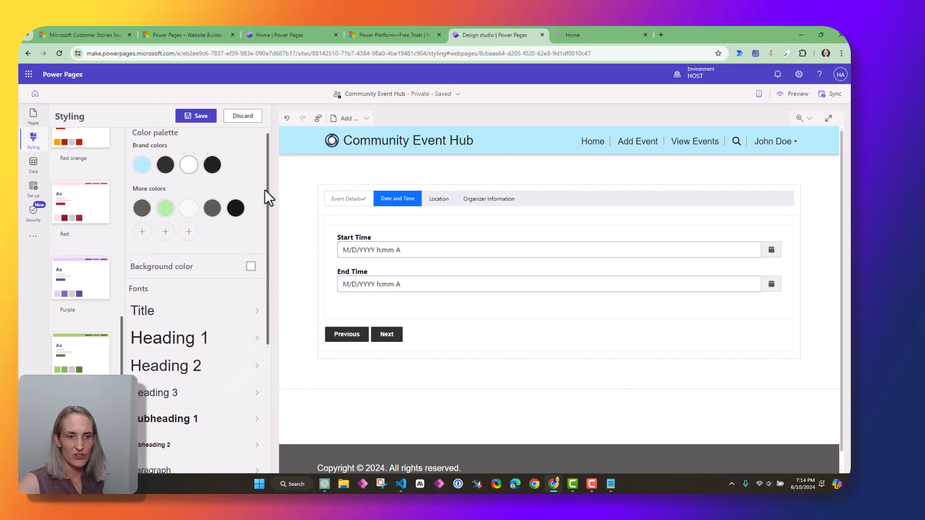
scroll(264, 193, down, 1)
scroll(265, 214, down, 1)
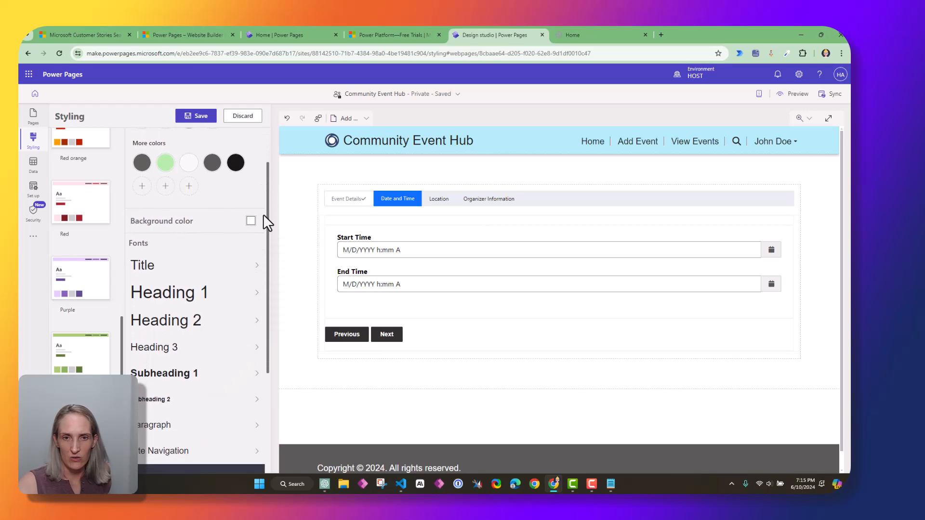
scroll(264, 221, down, 2)
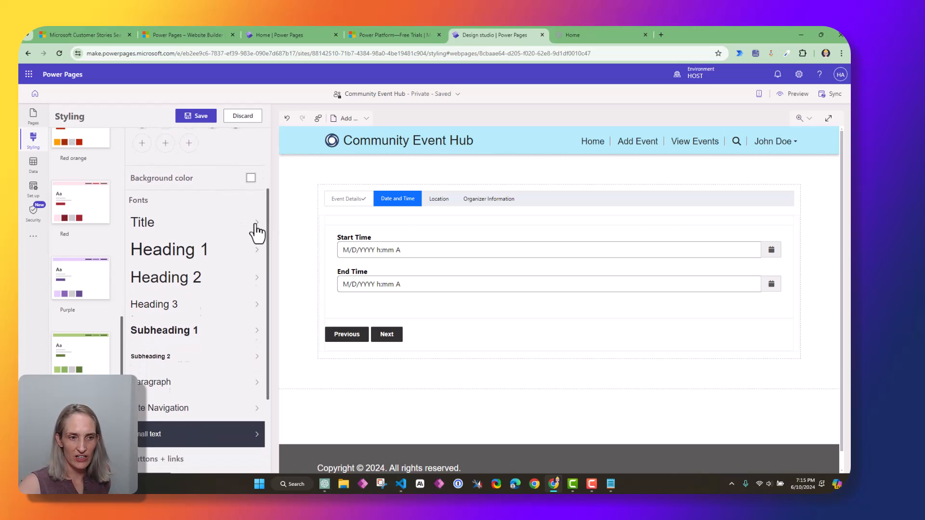
click(255, 224)
click(259, 288)
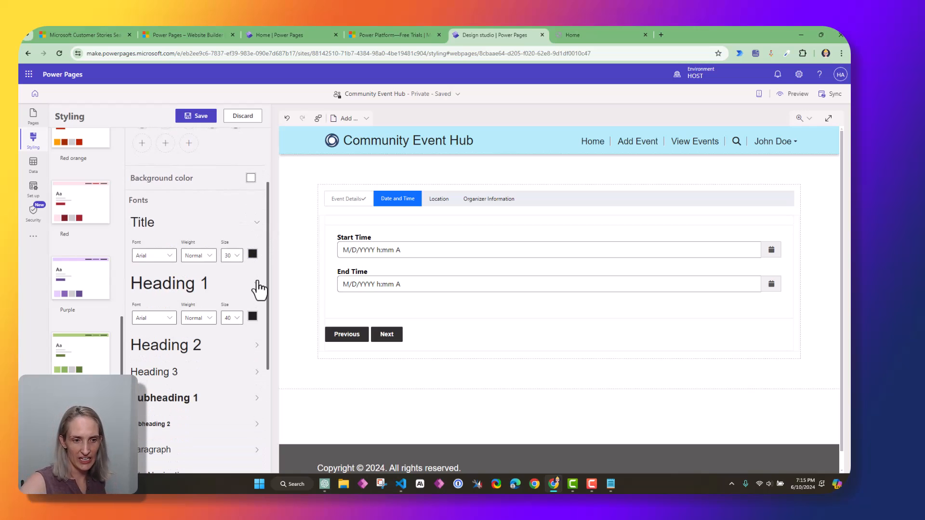
click(256, 348)
scroll(260, 356, down, 3)
scroll(251, 371, down, 2)
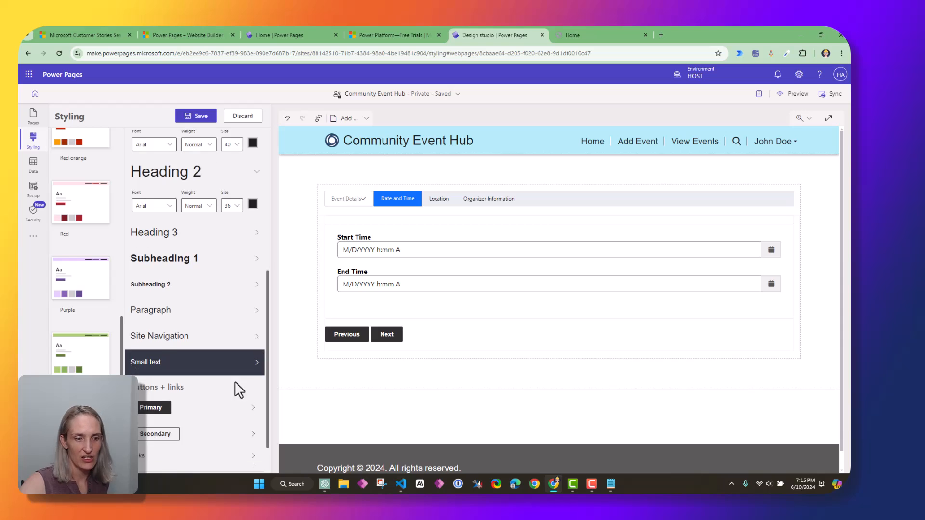
click(257, 365)
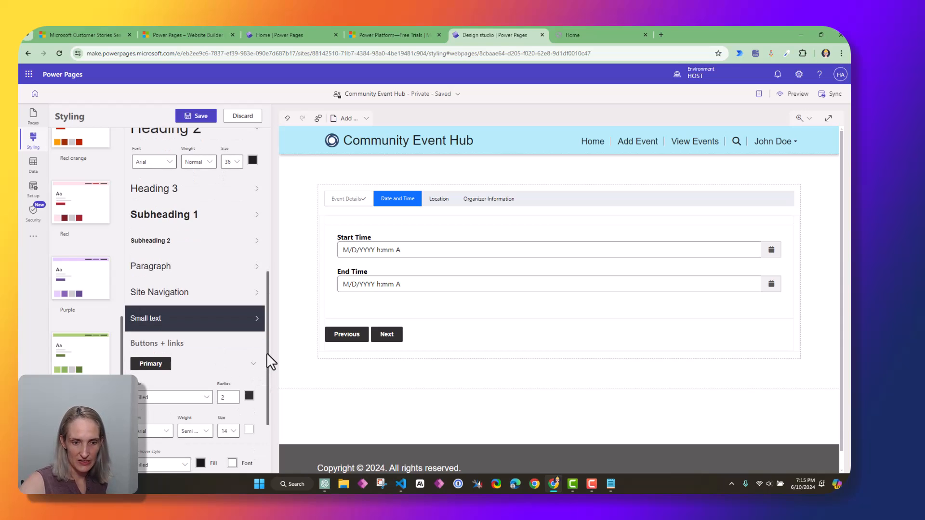
scroll(267, 385, down, 2)
scroll(255, 337, up, 10)
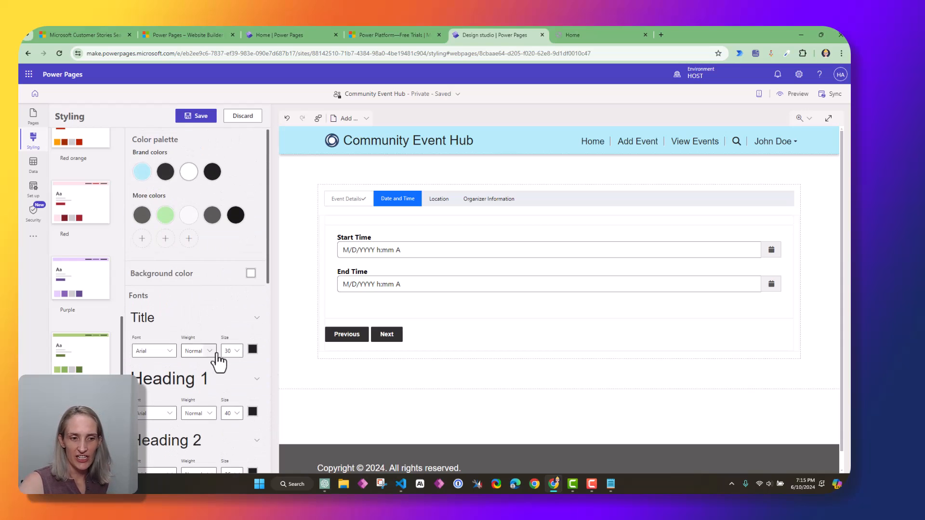
scroll(216, 355, down, 2)
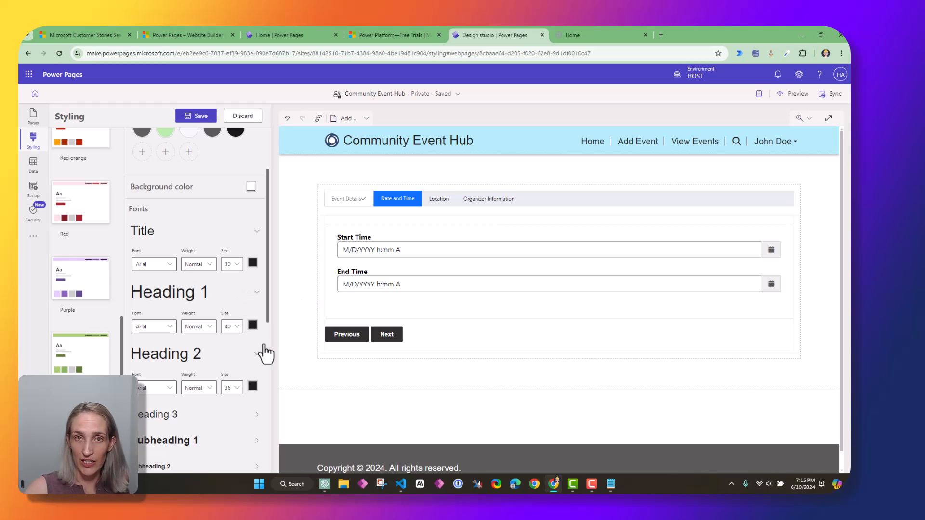
Change the Title font from Arial to Comfortaa and scroll down to Buttons + links
click(169, 264)
click(155, 355)
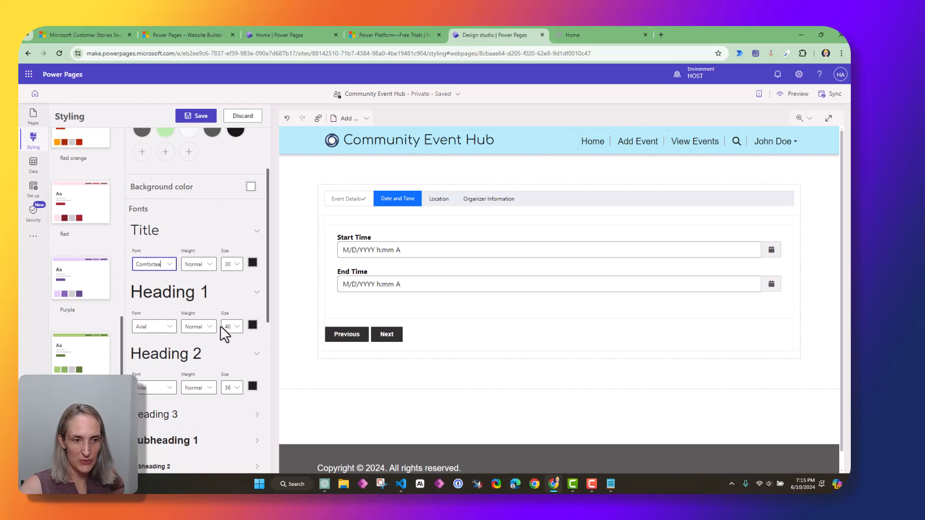
click(268, 308)
mouse_move(267, 308)
mouse_down()
mouse_move(272, 275)
mouse_move(270, 292)
mouse_up()
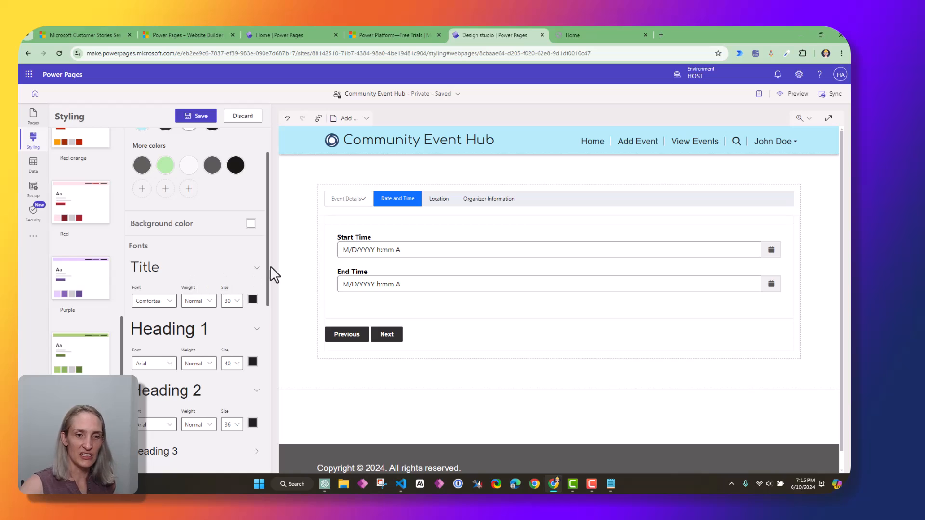
drag(268, 270, 268, 448)
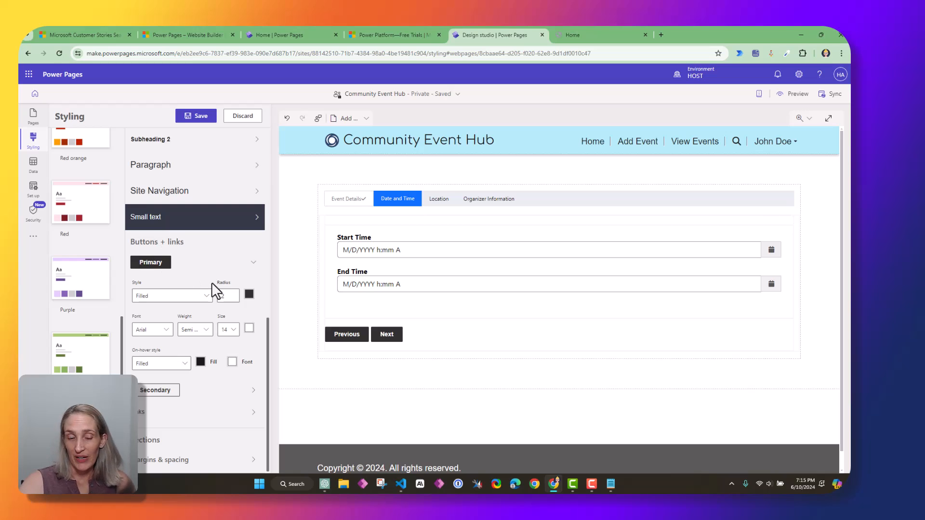
Make primary buttons green with a light green on-hover fill and dark on-hover font
click(249, 295)
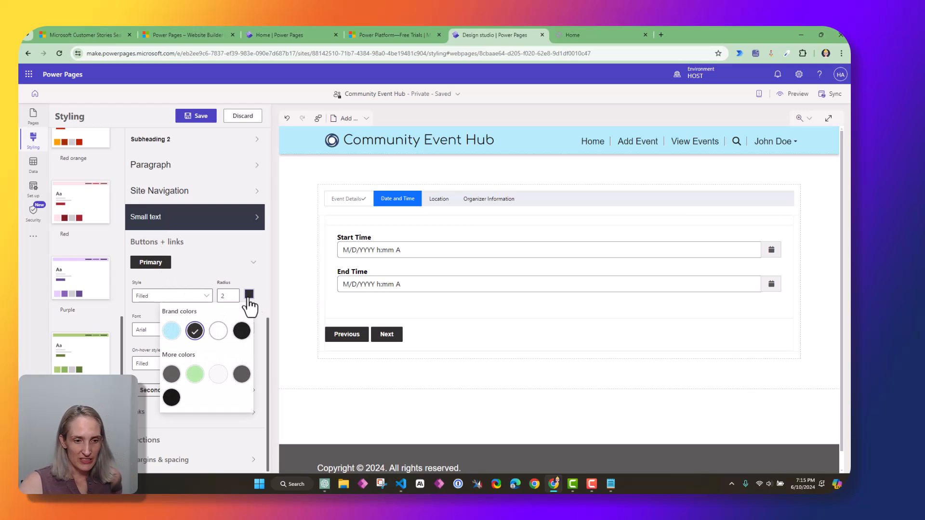
click(195, 375)
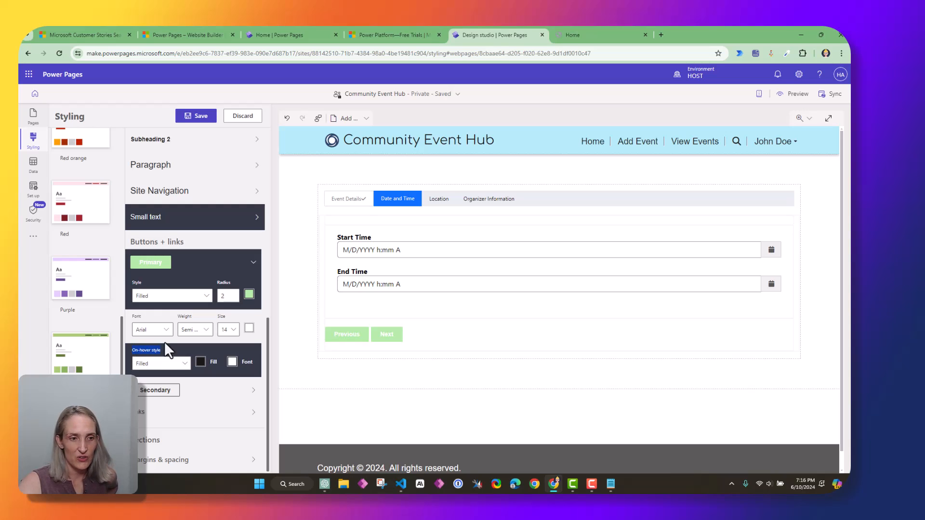
click(200, 362)
click(146, 315)
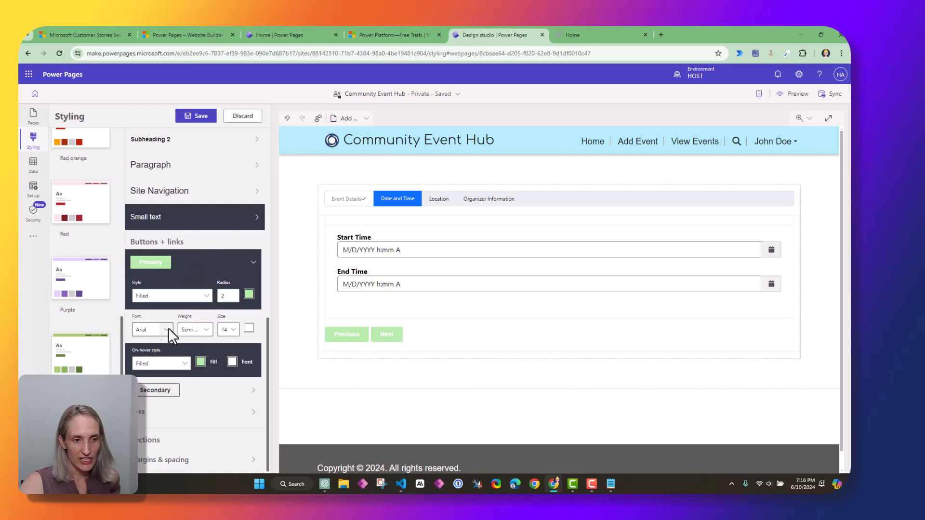
click(231, 362)
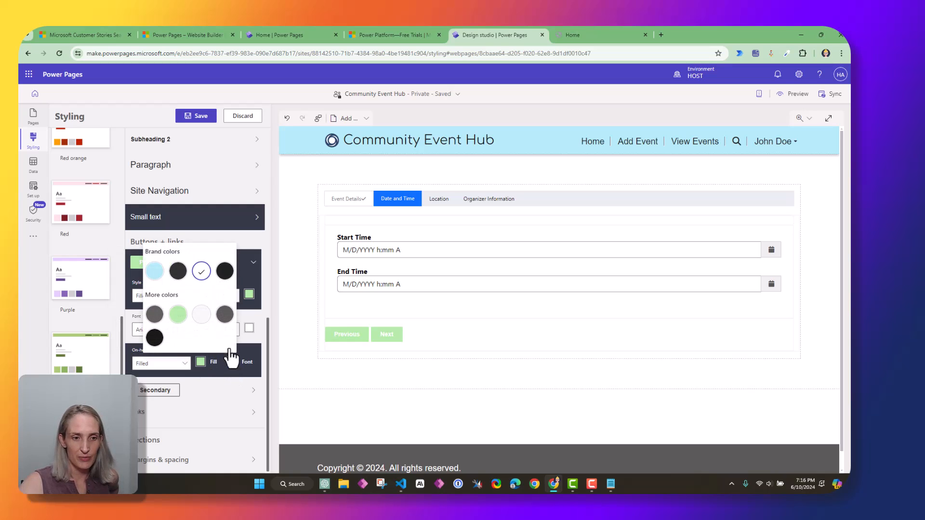
click(224, 271)
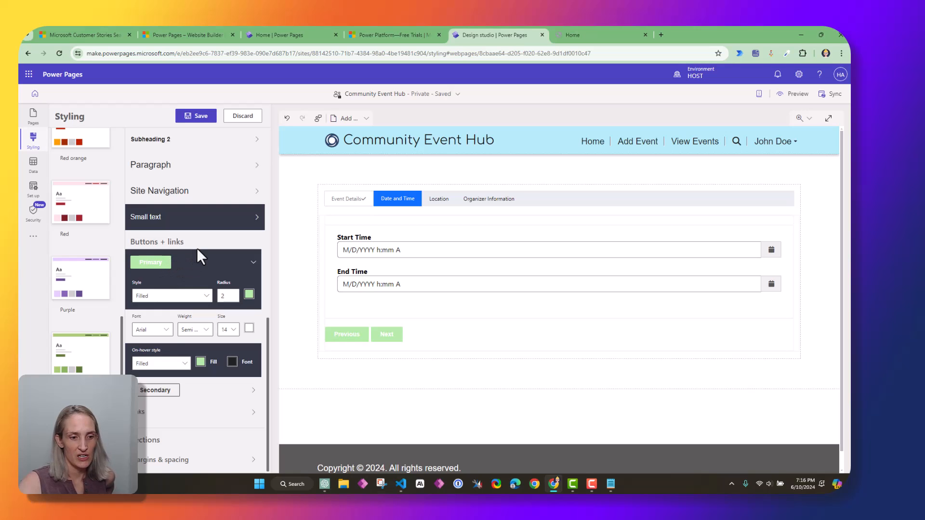
click(258, 398)
scroll(255, 395, down, 2)
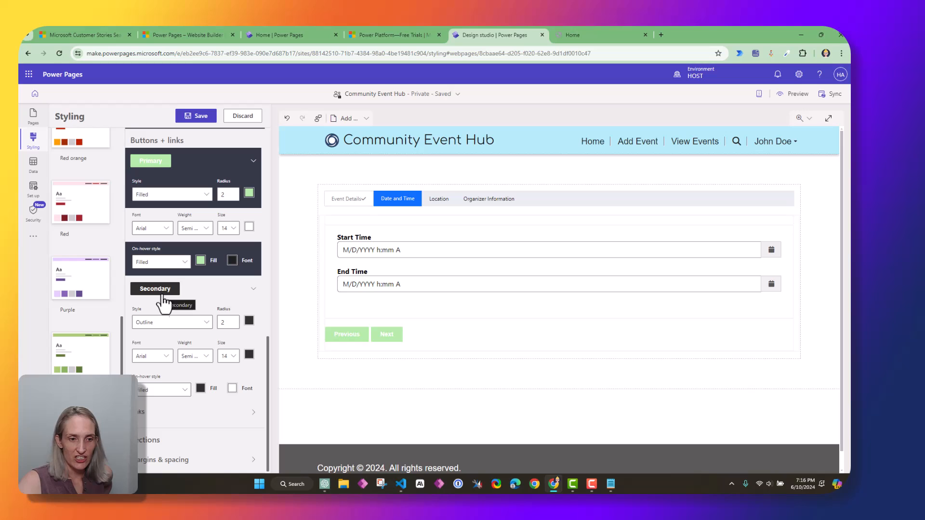
Try light blue on secondary buttons, revert to dark, then set hover fill to light green
click(205, 322)
click(220, 302)
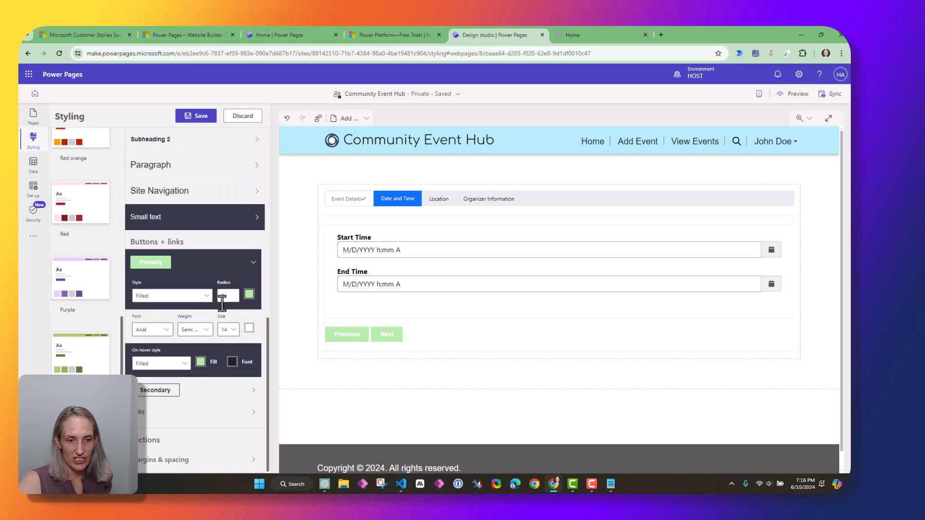
click(251, 393)
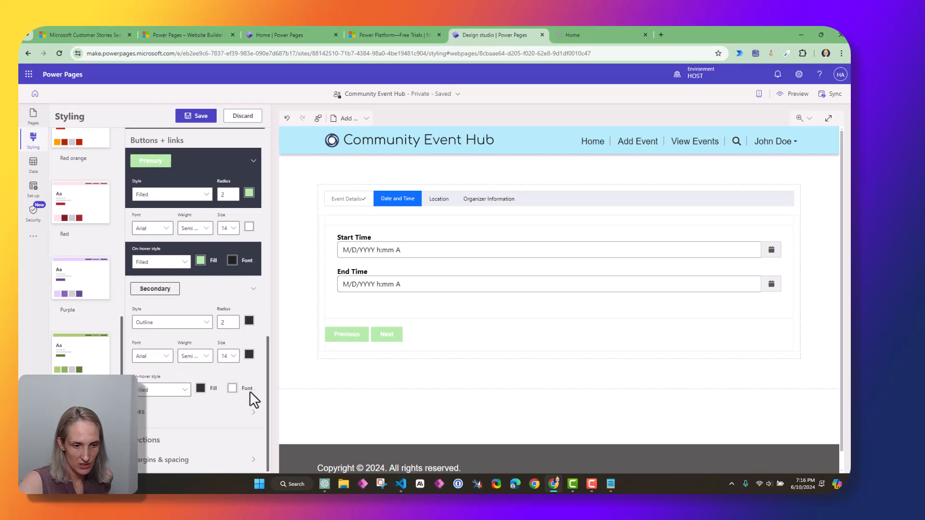
click(249, 320)
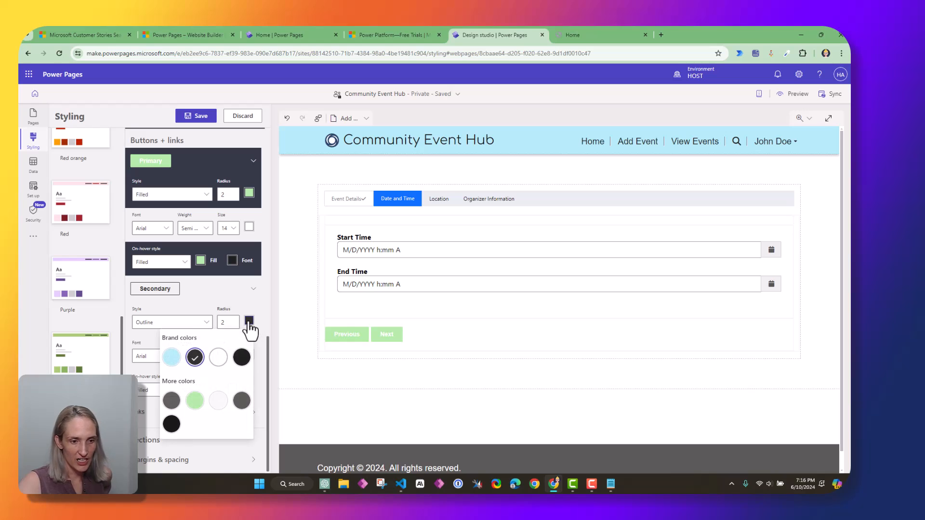
click(170, 357)
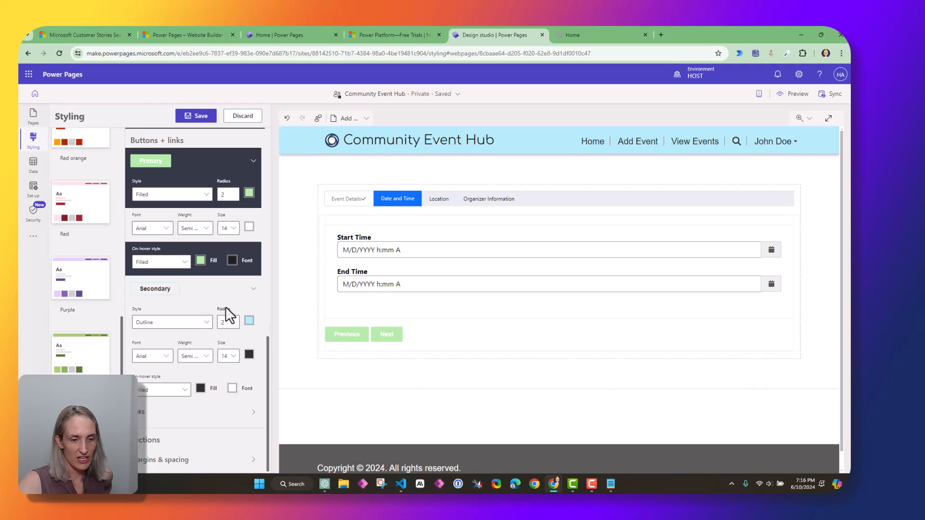
click(248, 321)
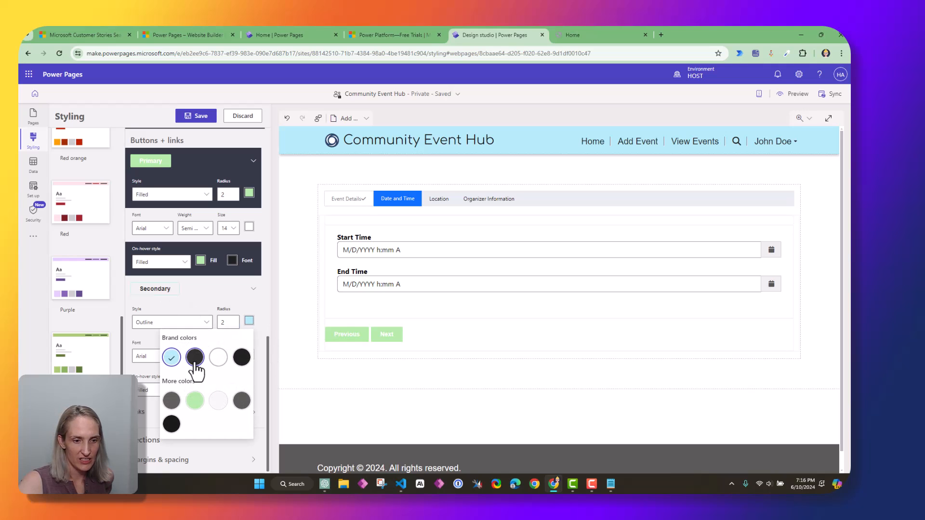
click(192, 355)
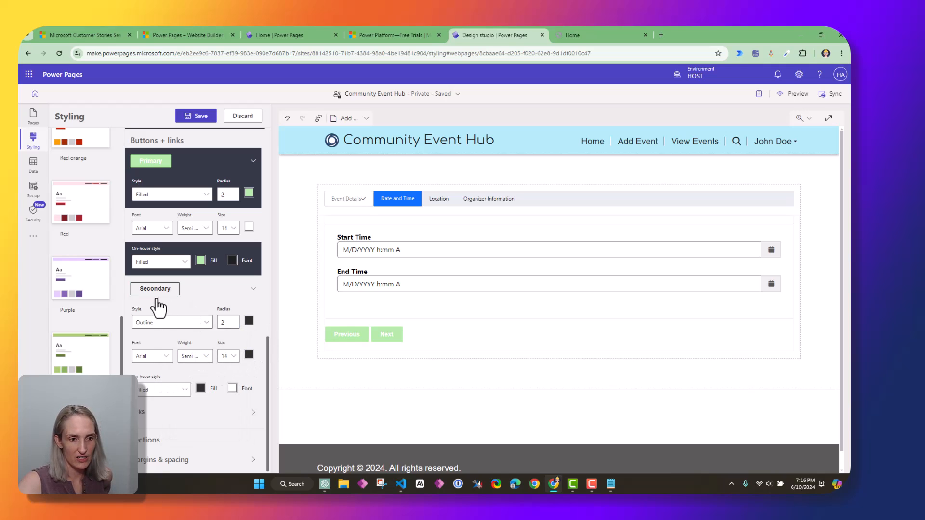
click(200, 388)
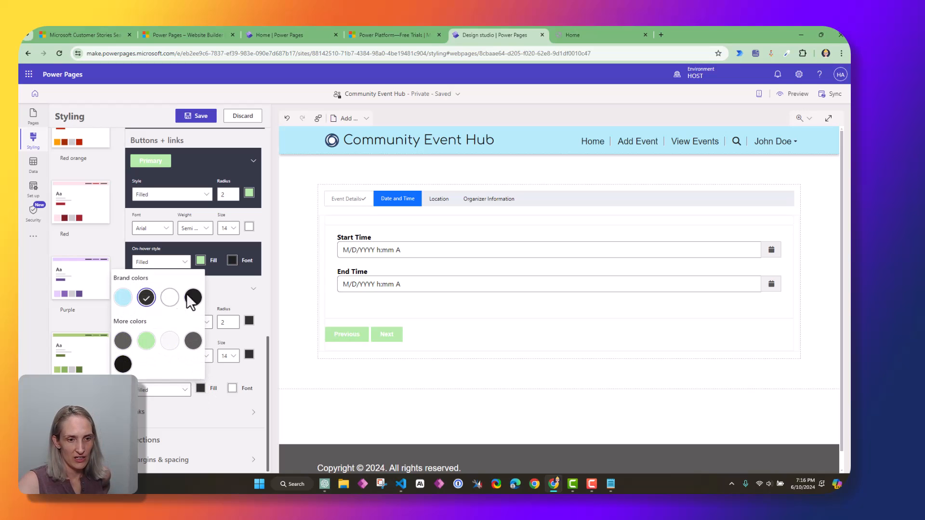
click(146, 341)
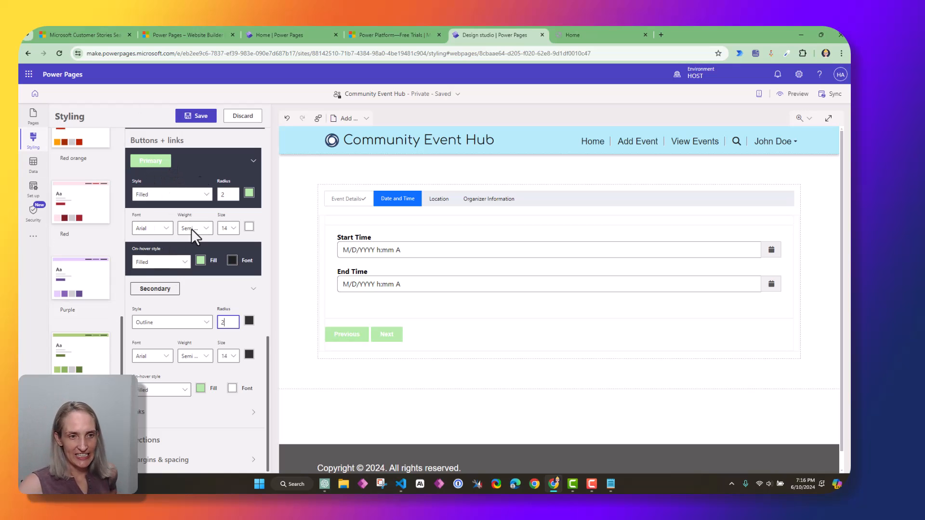
Expand the Links style settings and save all styling changes to the site
click(253, 417)
scroll(267, 414, down, 3)
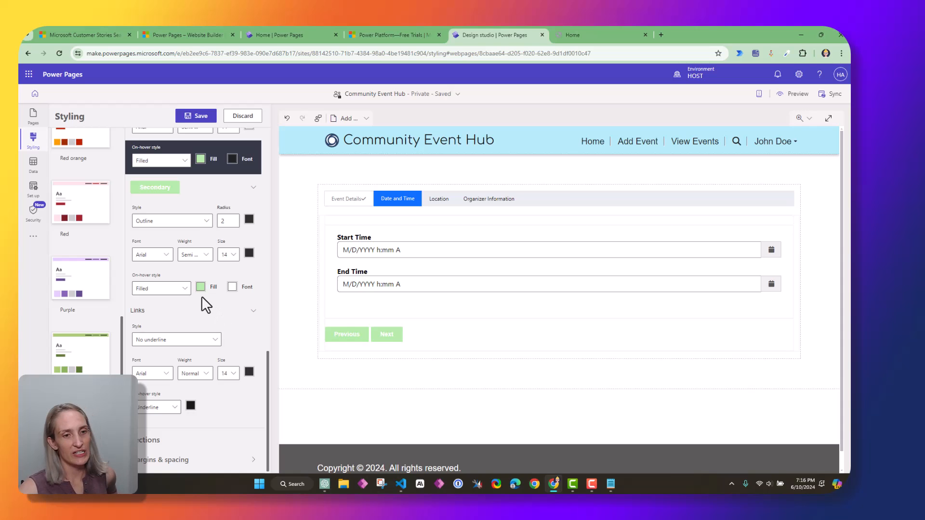
scroll(201, 291, up, 15)
scroll(206, 434, down, 8)
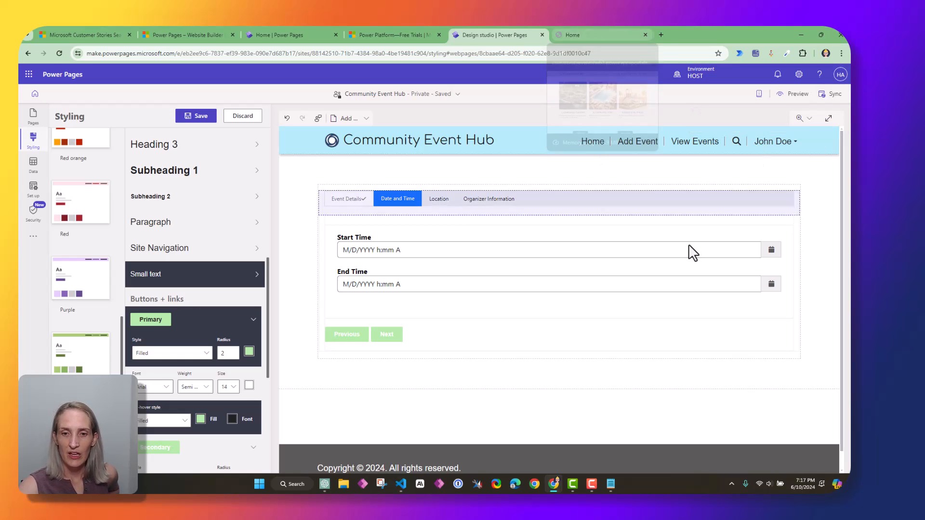
click(202, 120)
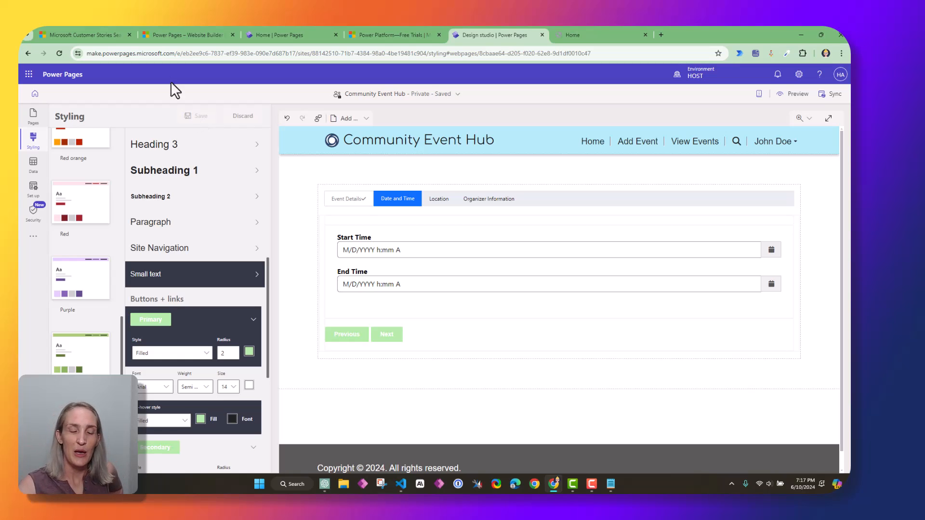
scroll(182, 135, up, 2)
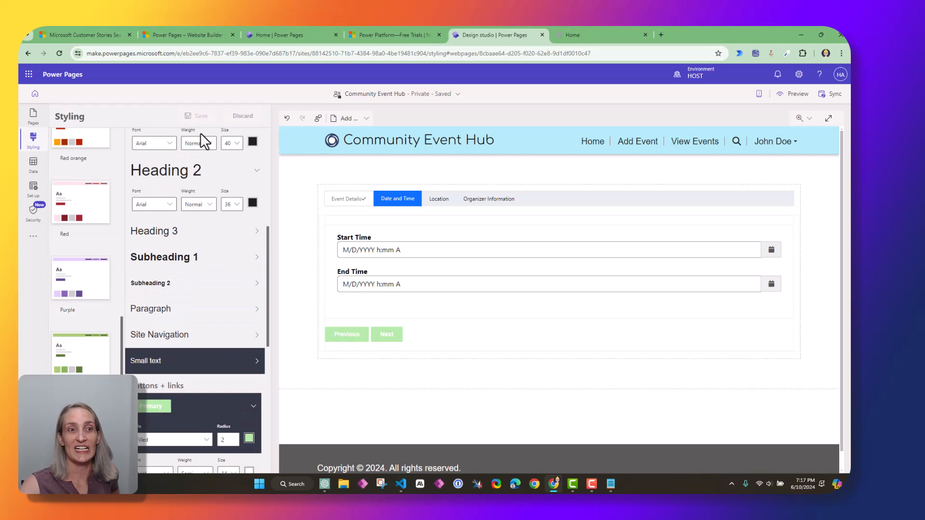
scroll(201, 142, up, 5)
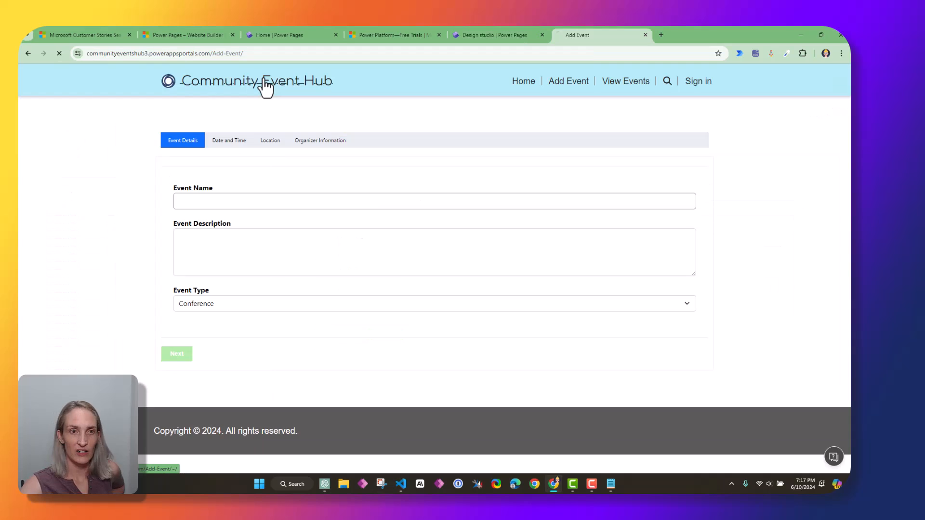
Check the restyled live home page and the Add Event form, returning home
click(266, 88)
scroll(331, 361, down, 3)
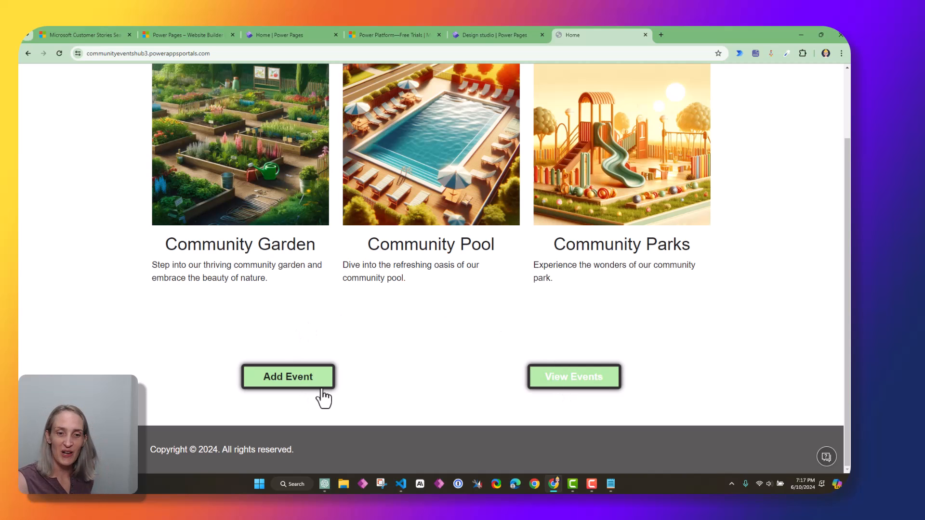
scroll(536, 405, up, 3)
scroll(359, 403, down, 3)
click(297, 381)
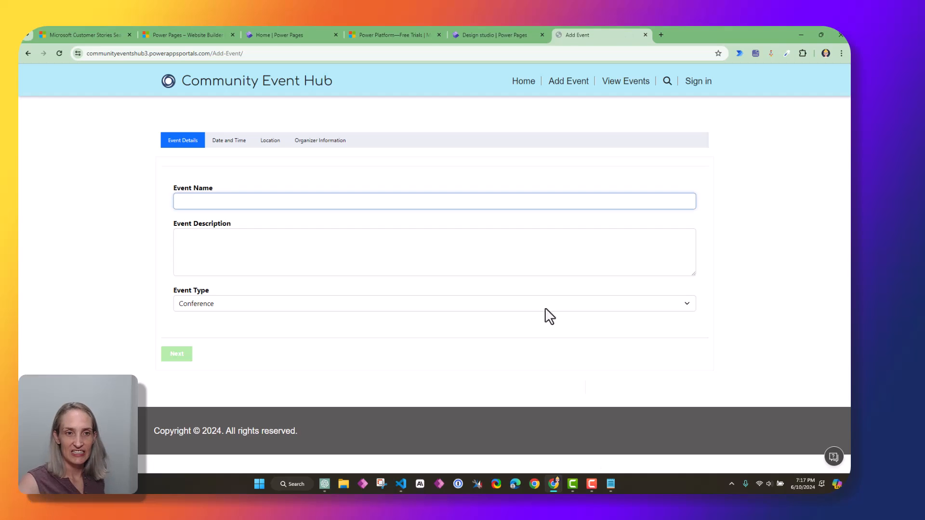
click(520, 86)
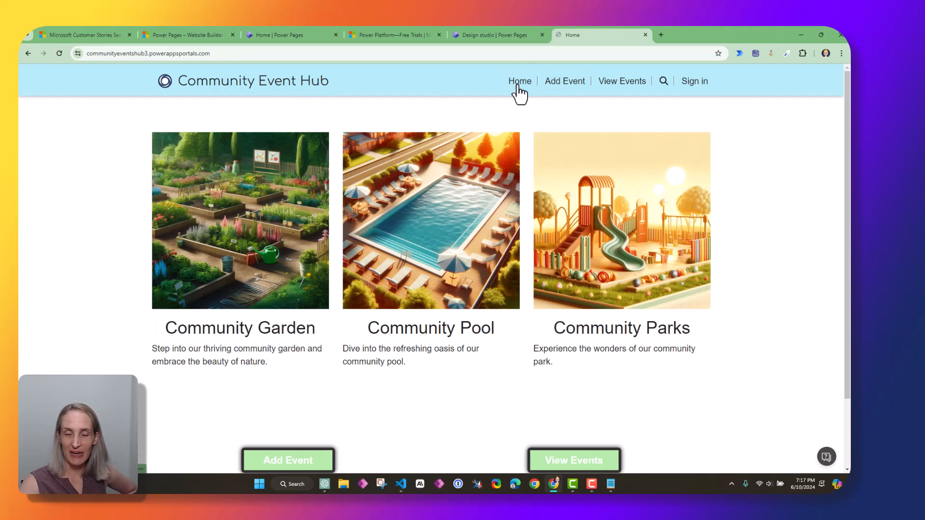
Revisit the Add Event form, then view the June 2024 View Events calendar
scroll(280, 282, down, 2)
scroll(291, 310, up, 2)
scroll(297, 306, down, 2)
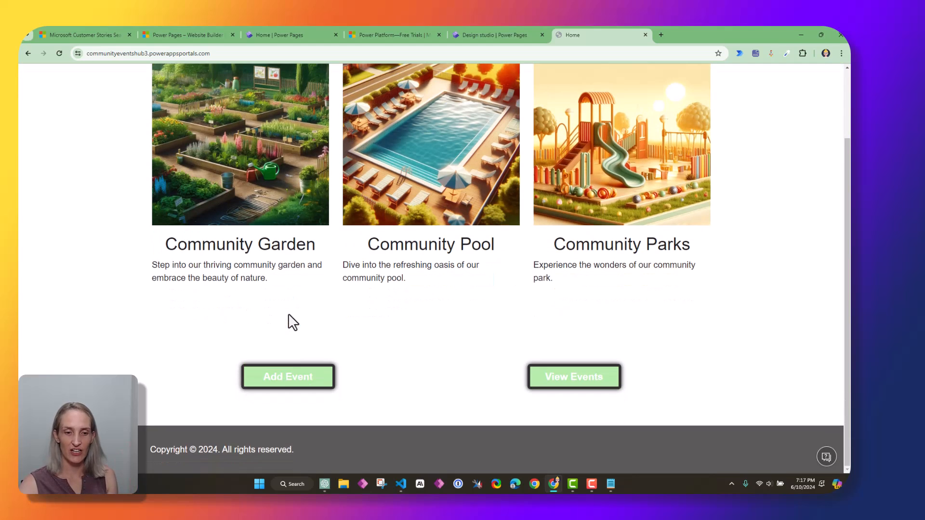
click(287, 380)
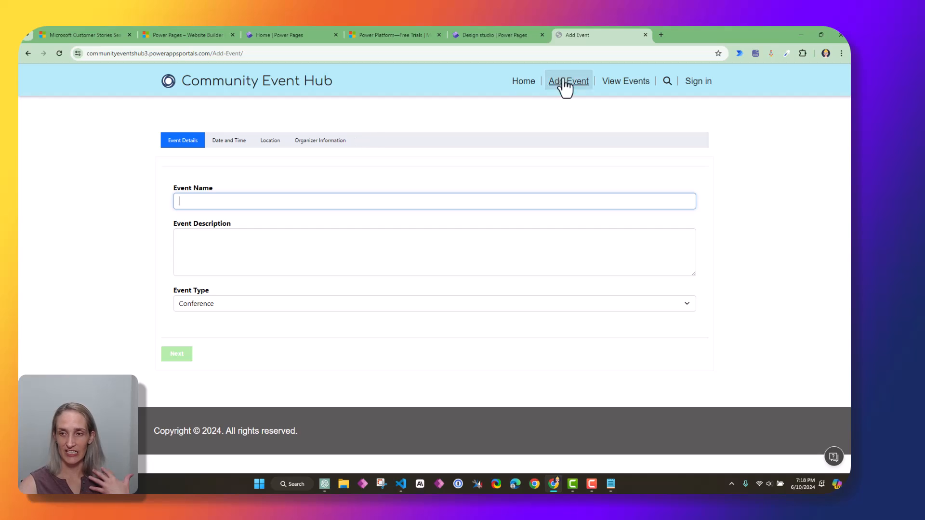
click(631, 83)
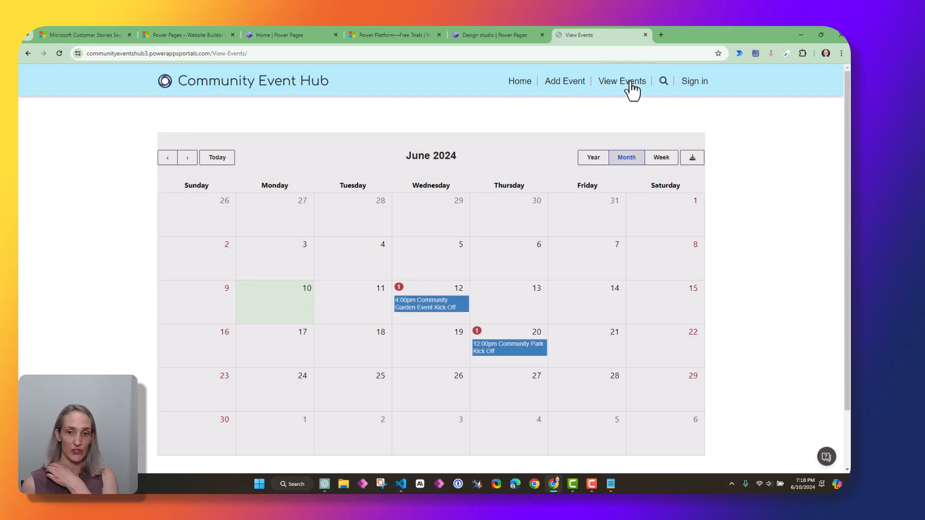